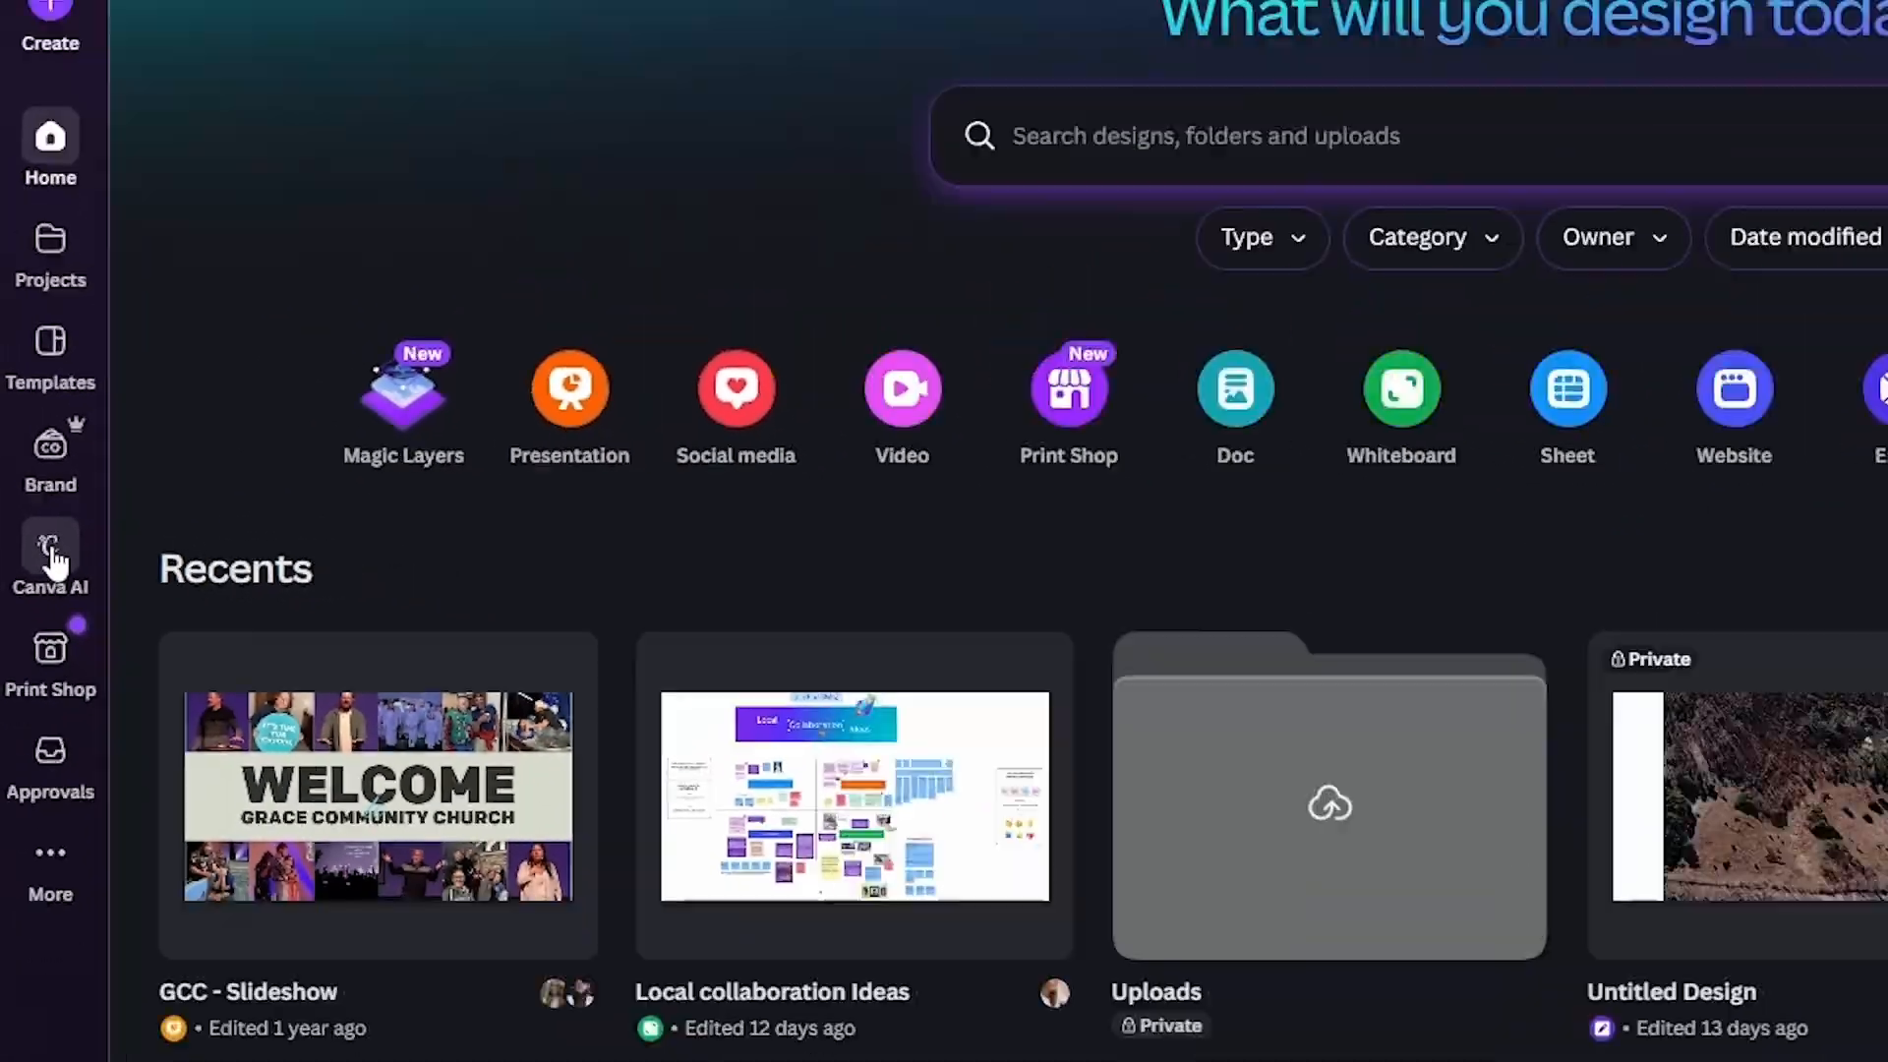
Ask Canva AI for a modern, gamer-like Twitch overlay for the channel DrHeals with plus signs and a blue to purple gradient
click(76, 570)
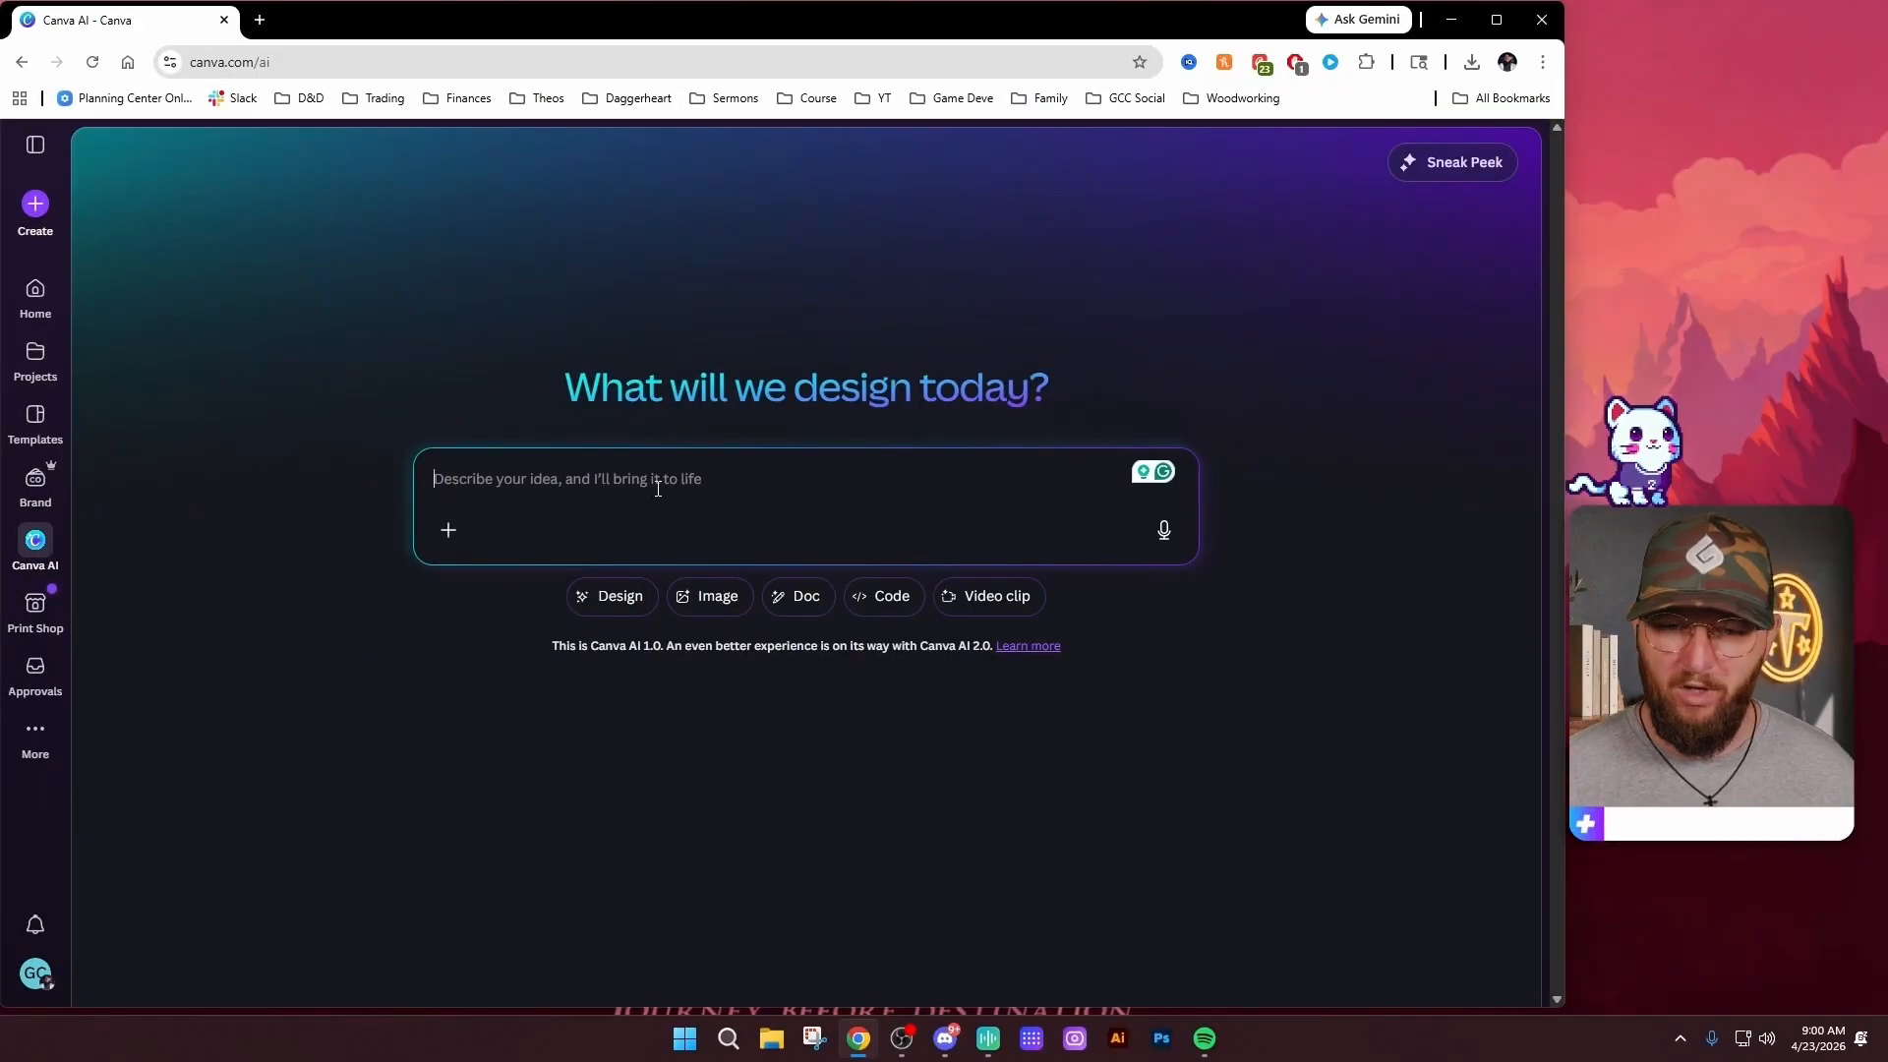
click(1164, 530)
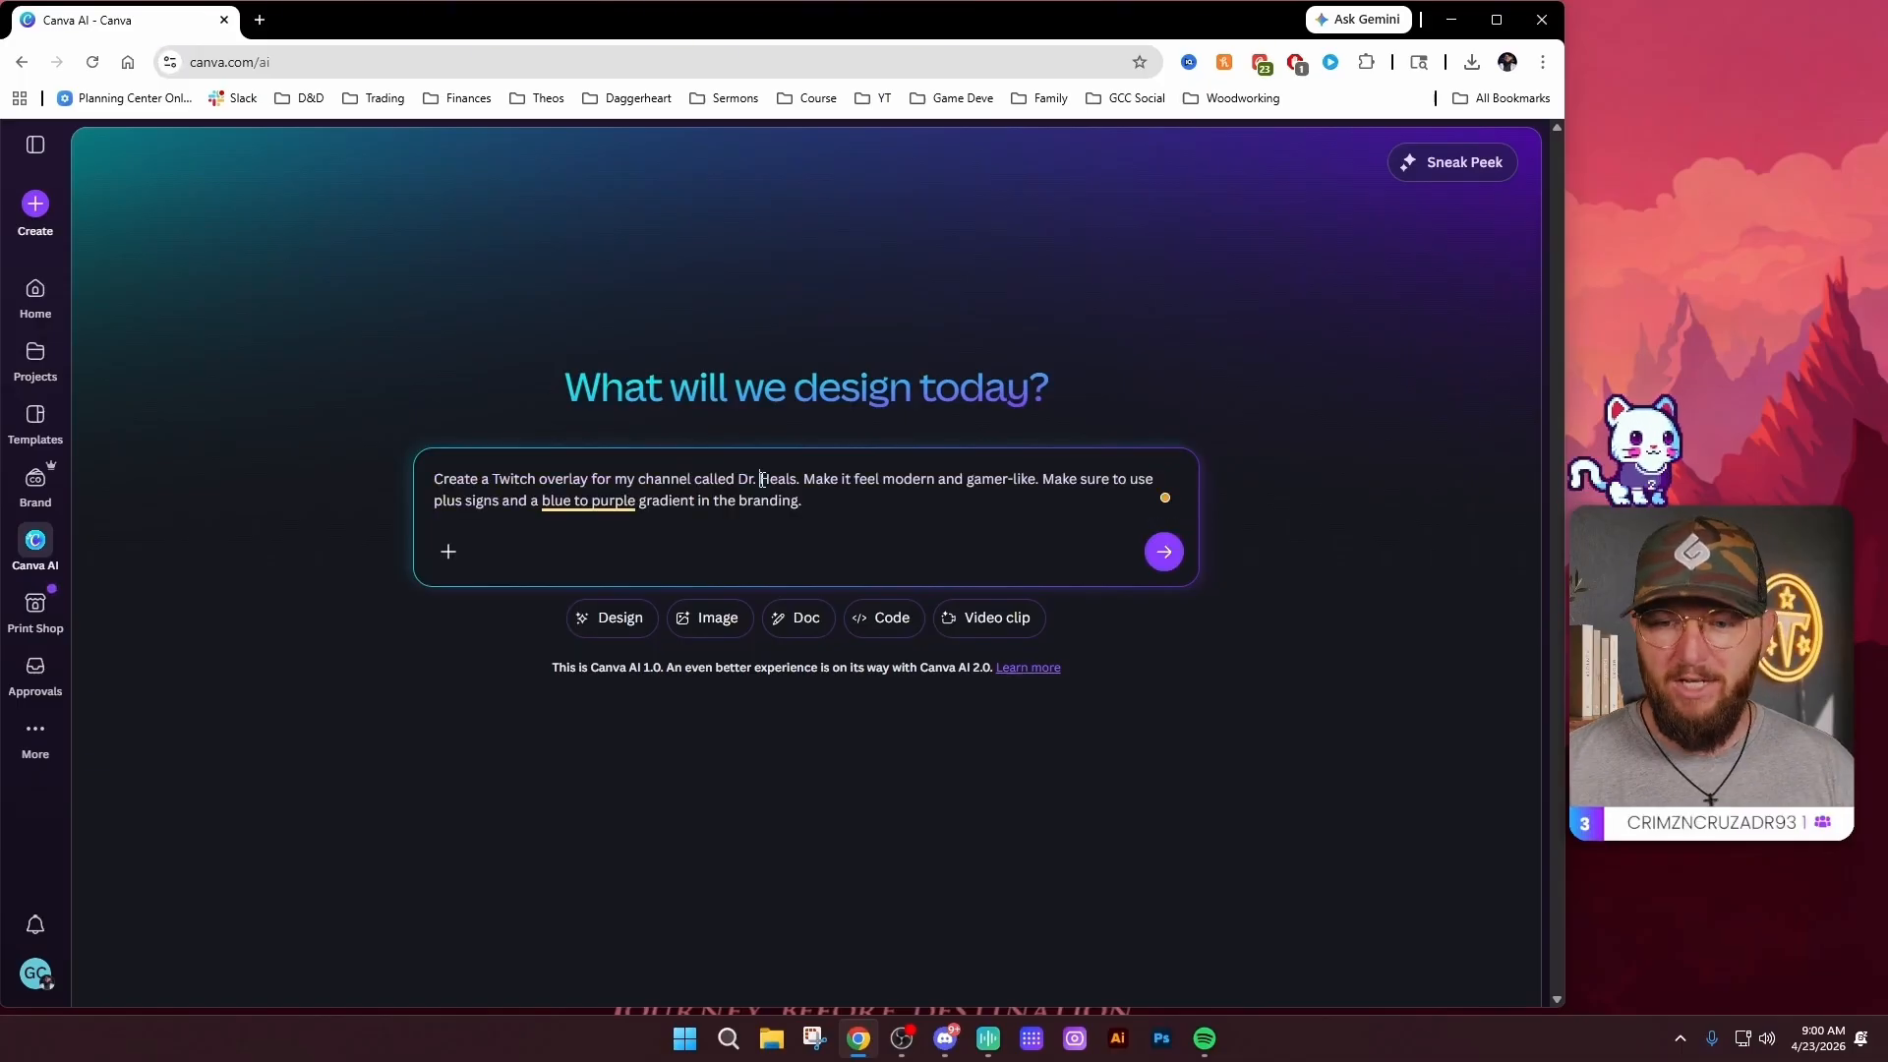
key(BackSpace)
key(BackSpace)
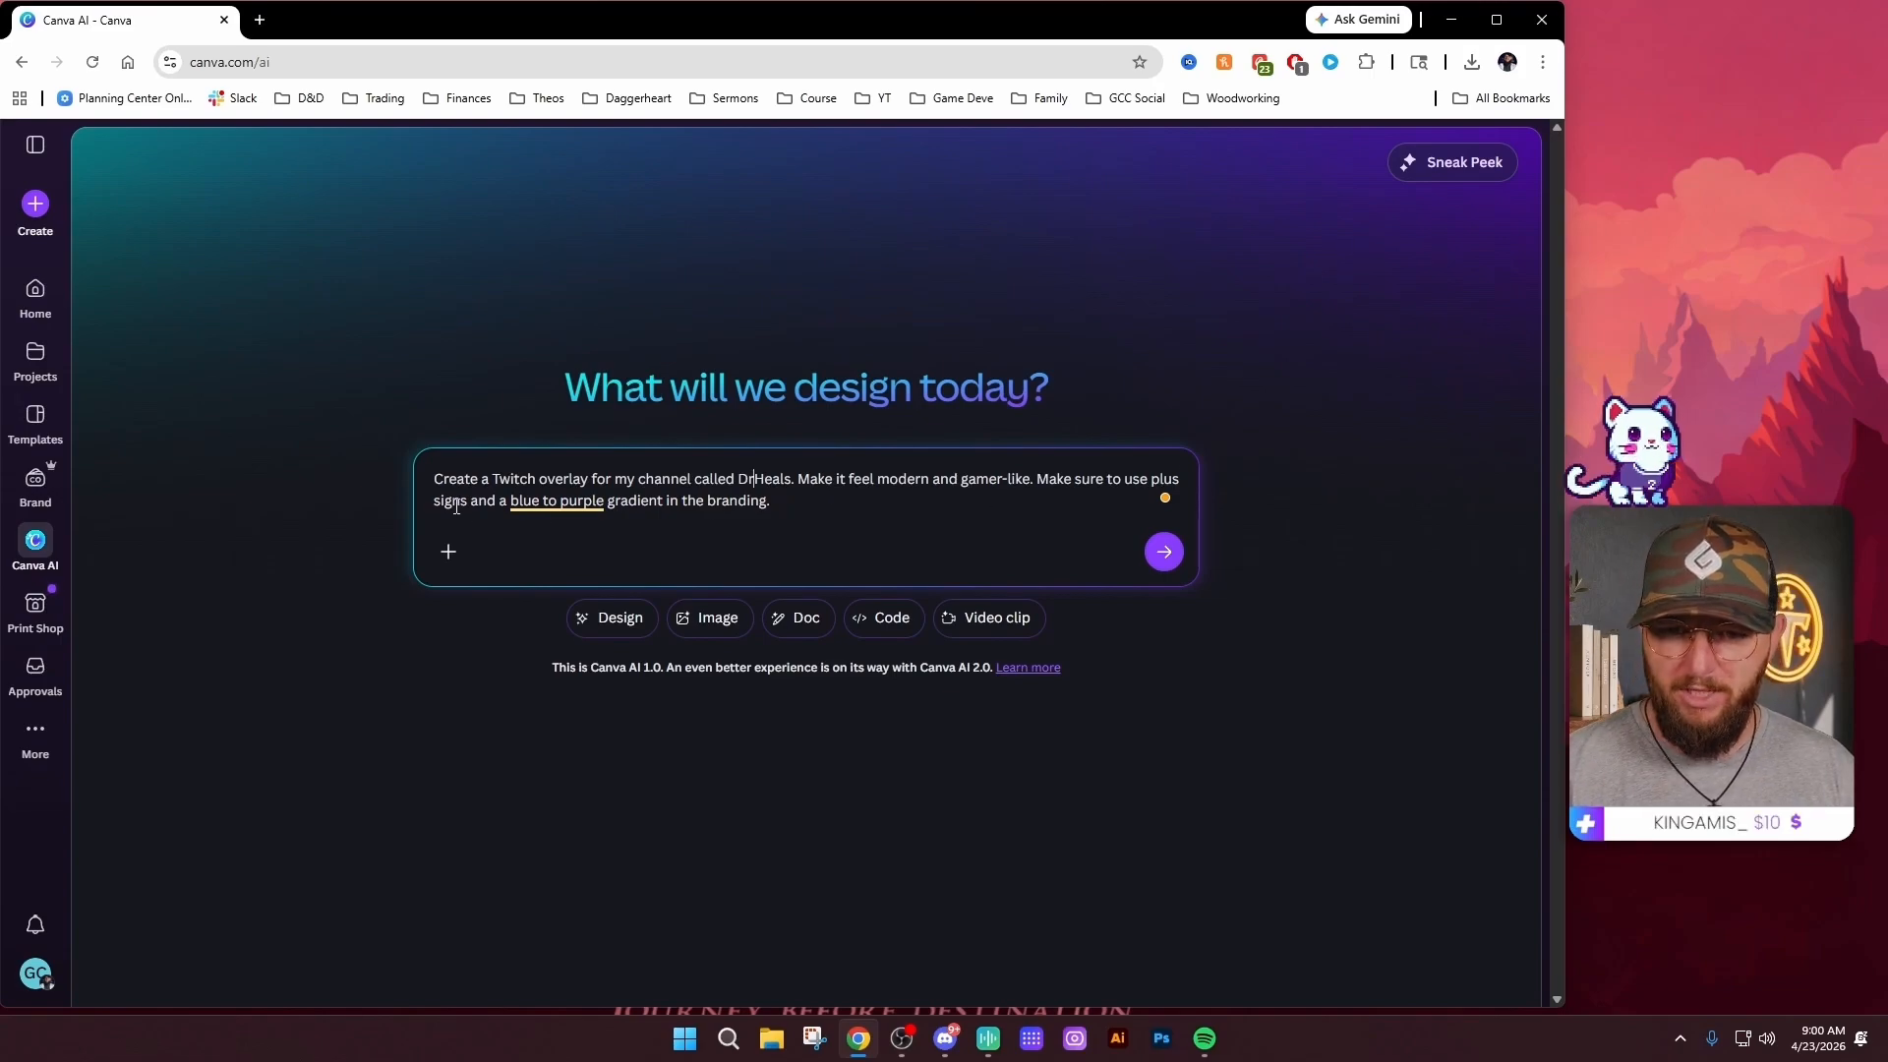
click(846, 503)
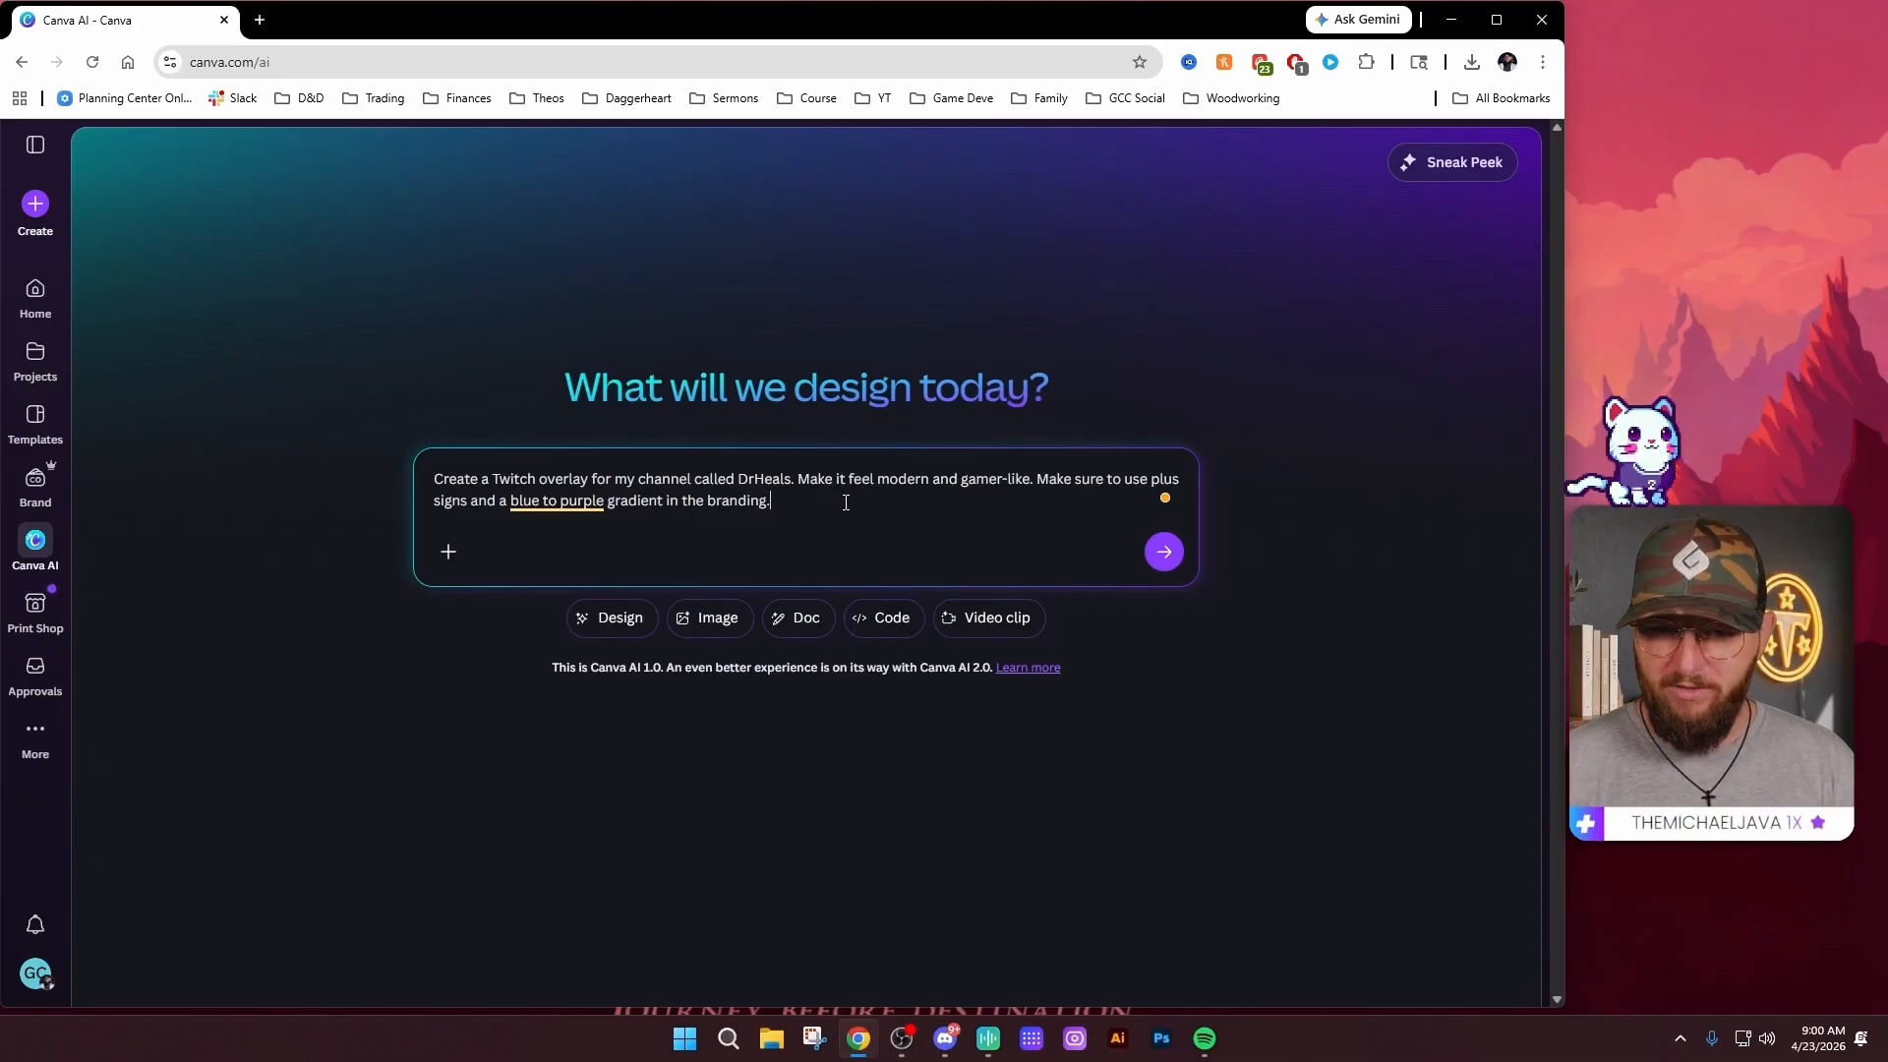
click(1168, 557)
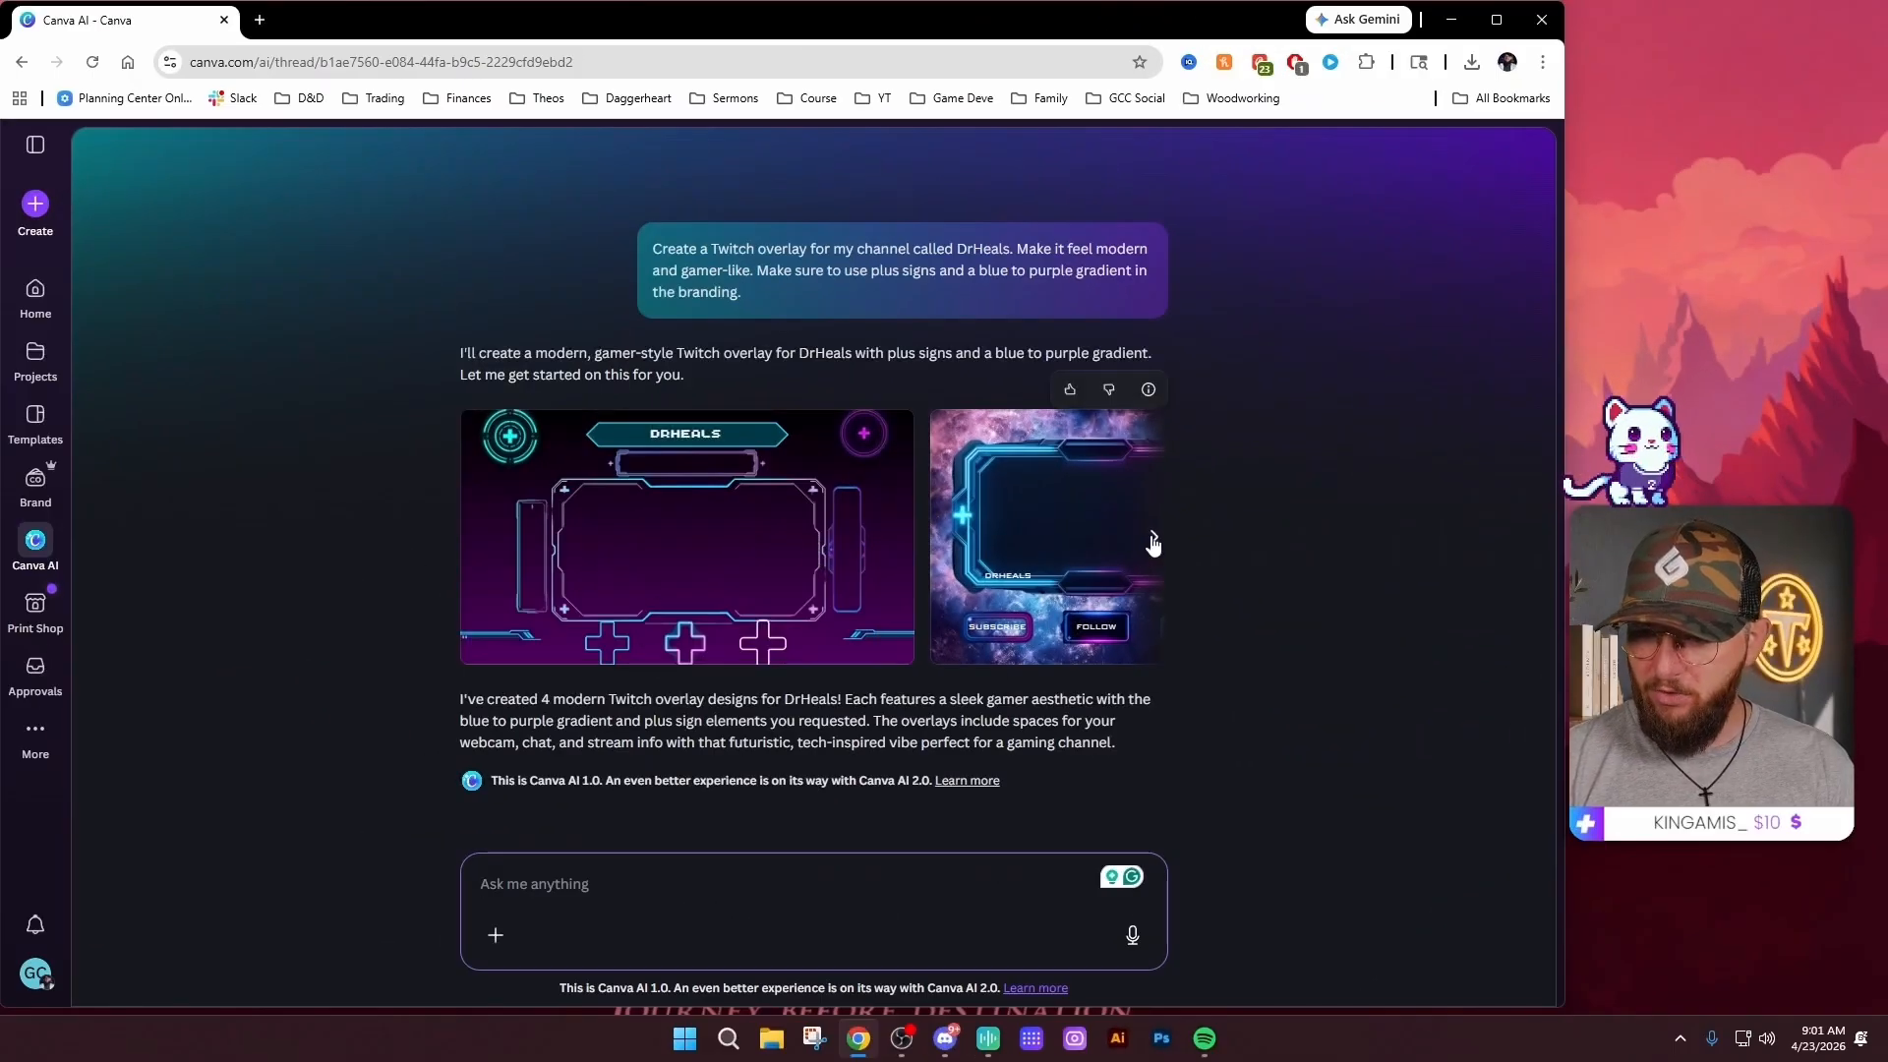
Review the generated overlays and request four new minimal, modern designs with a bit of edge, plus signs and blue to purple gradients
click(1154, 540)
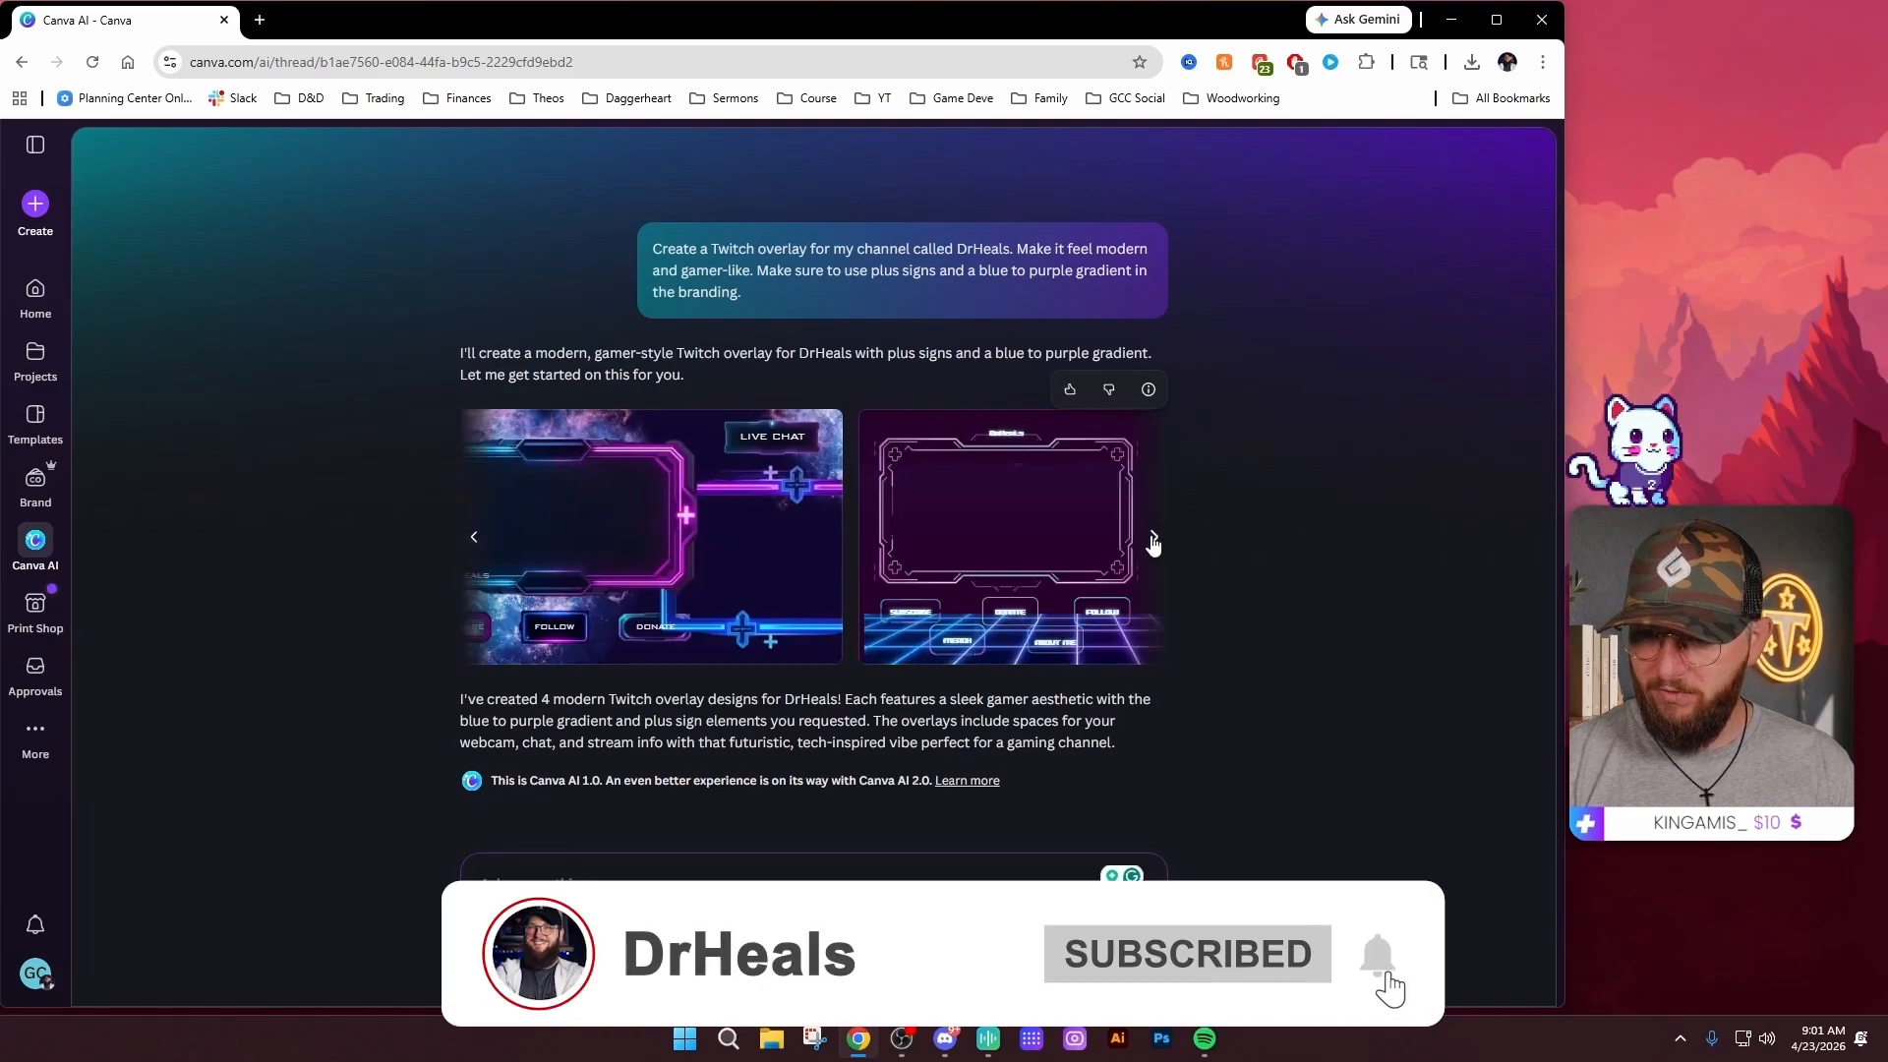
click(1154, 540)
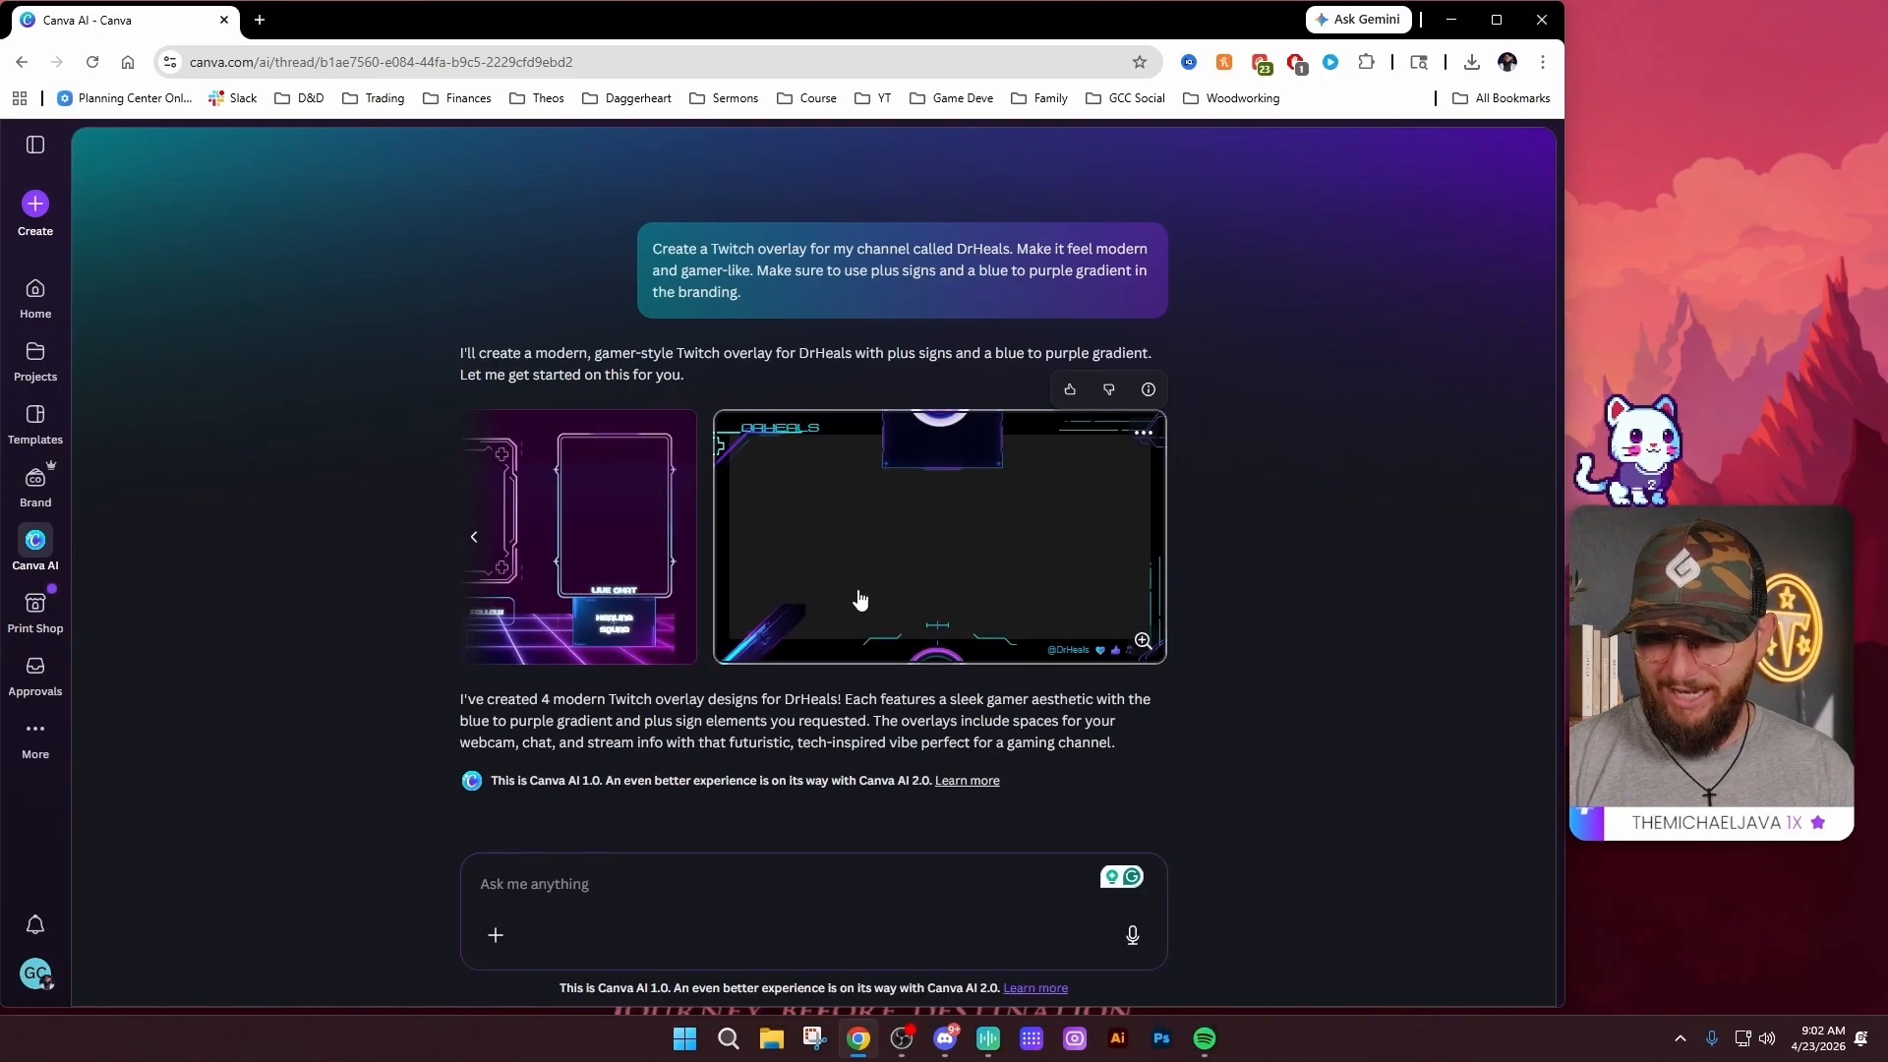
click(595, 883)
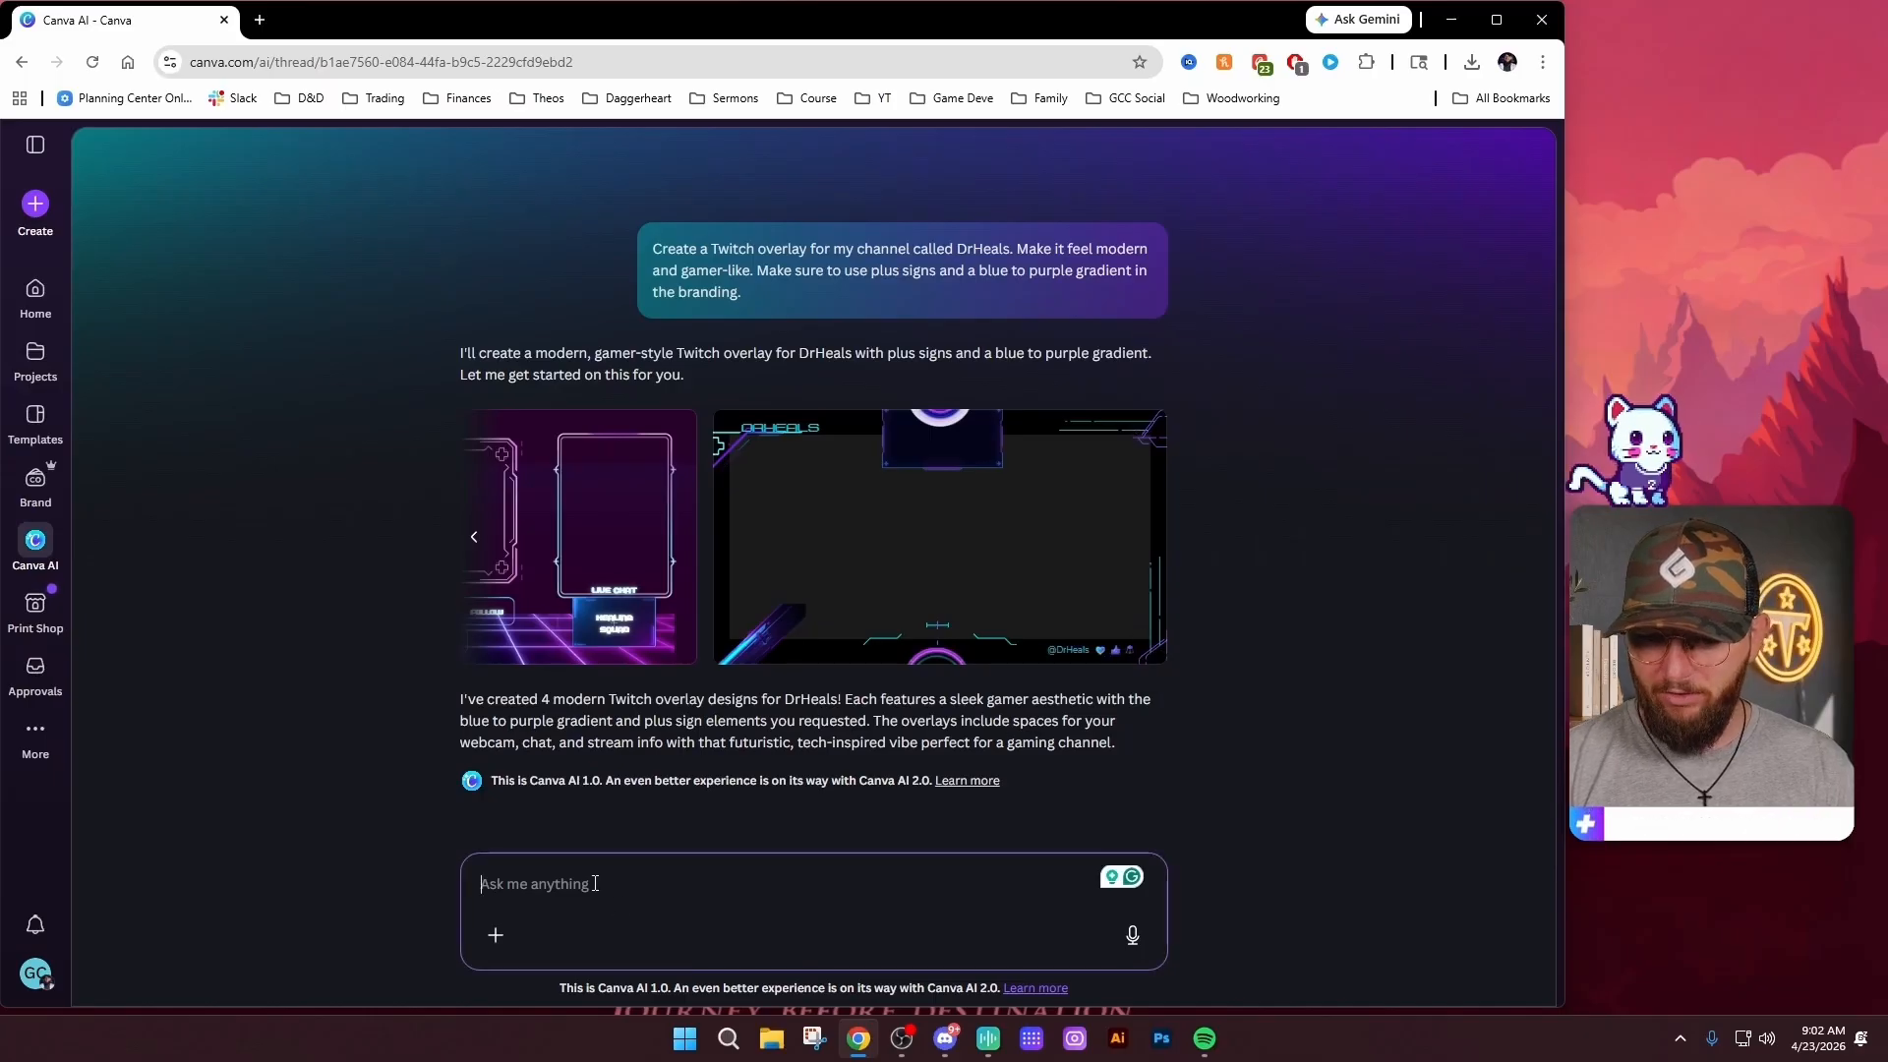
click(1132, 935)
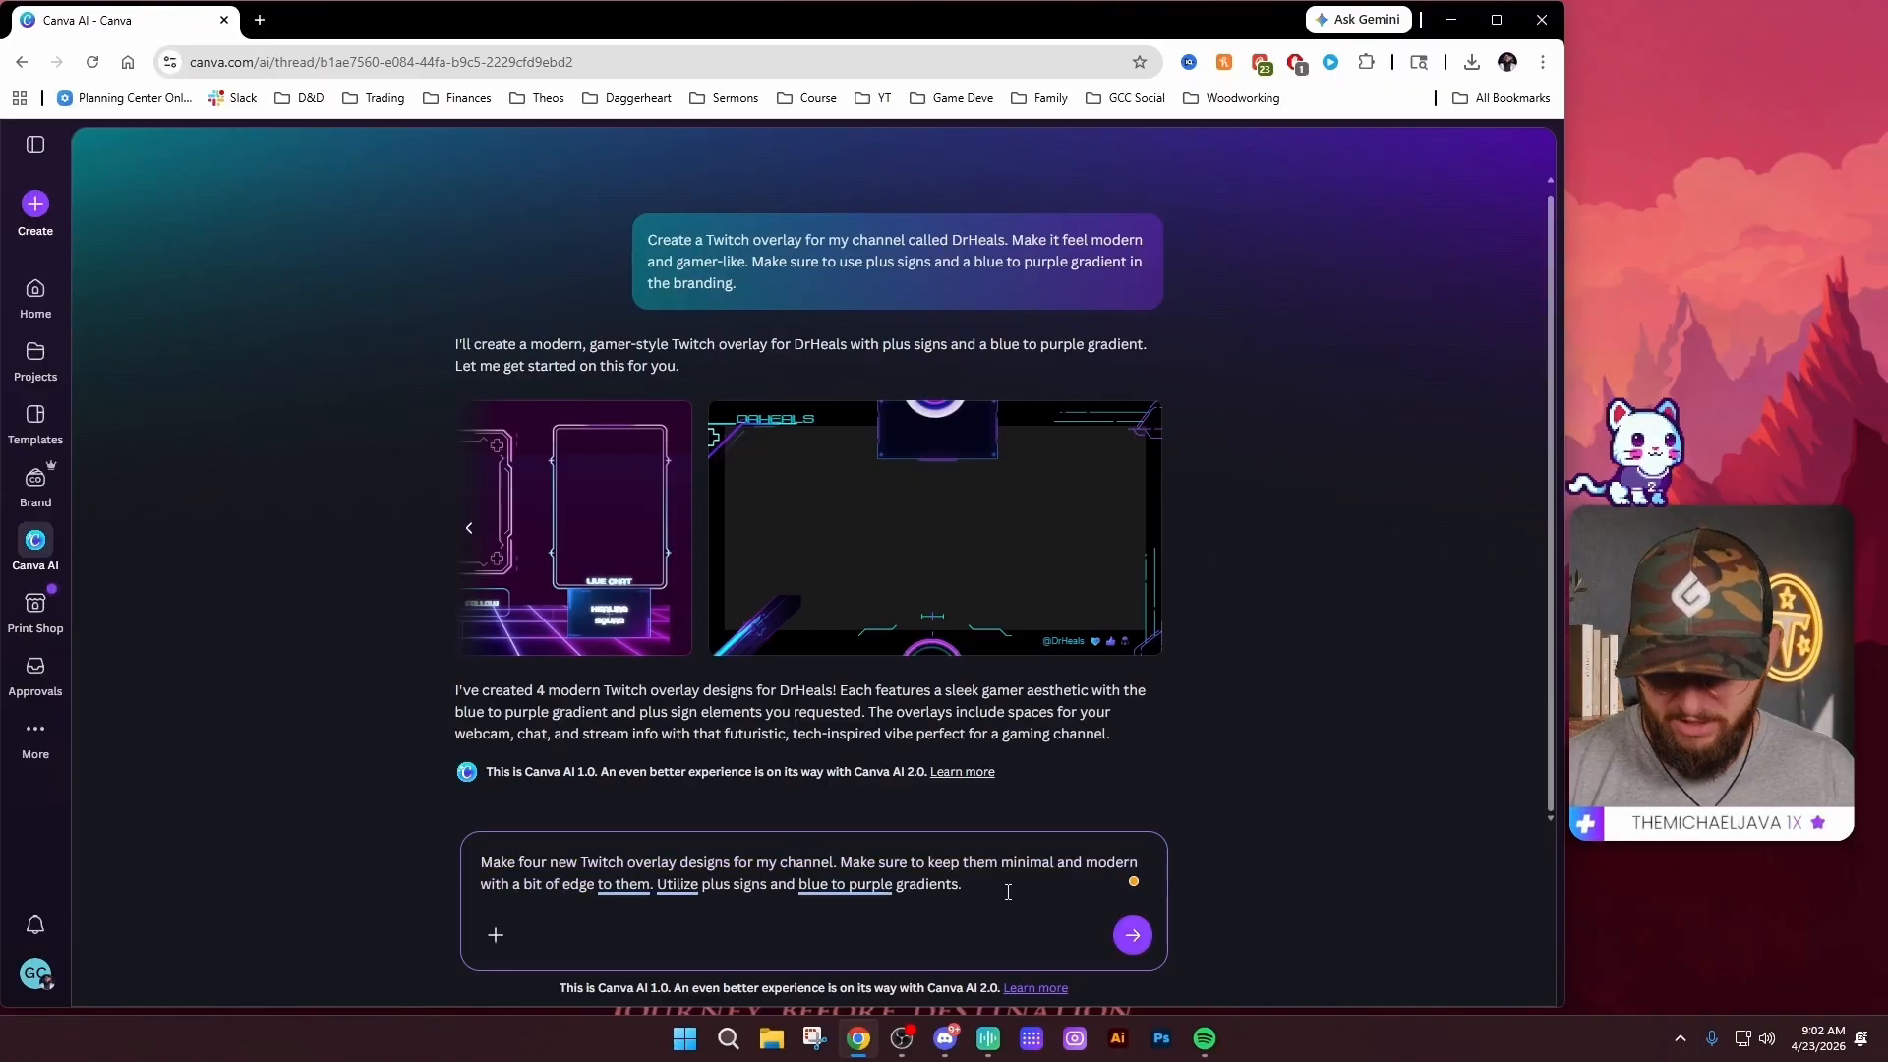
key(Return)
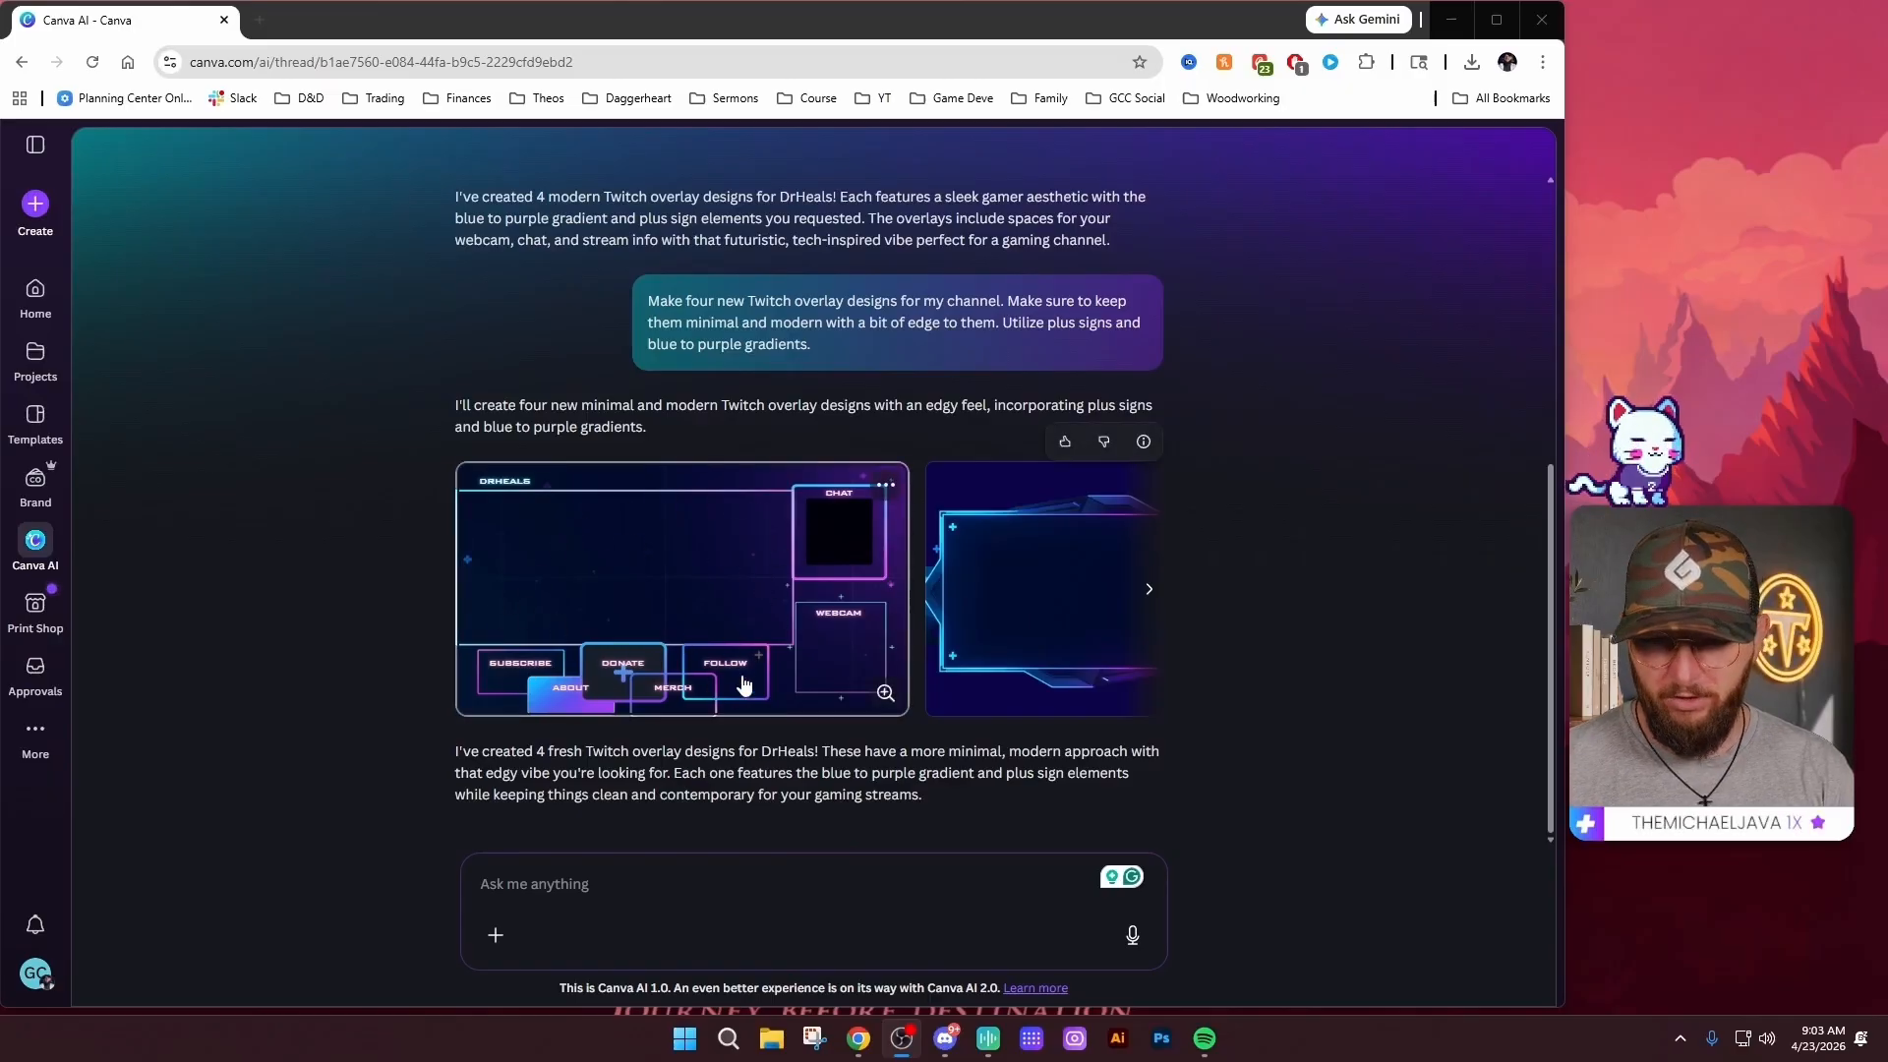
Browse the new overlay designs and open the light purple one with the DRHEALS header and LIVE NOW label in the Canva editor
click(1147, 591)
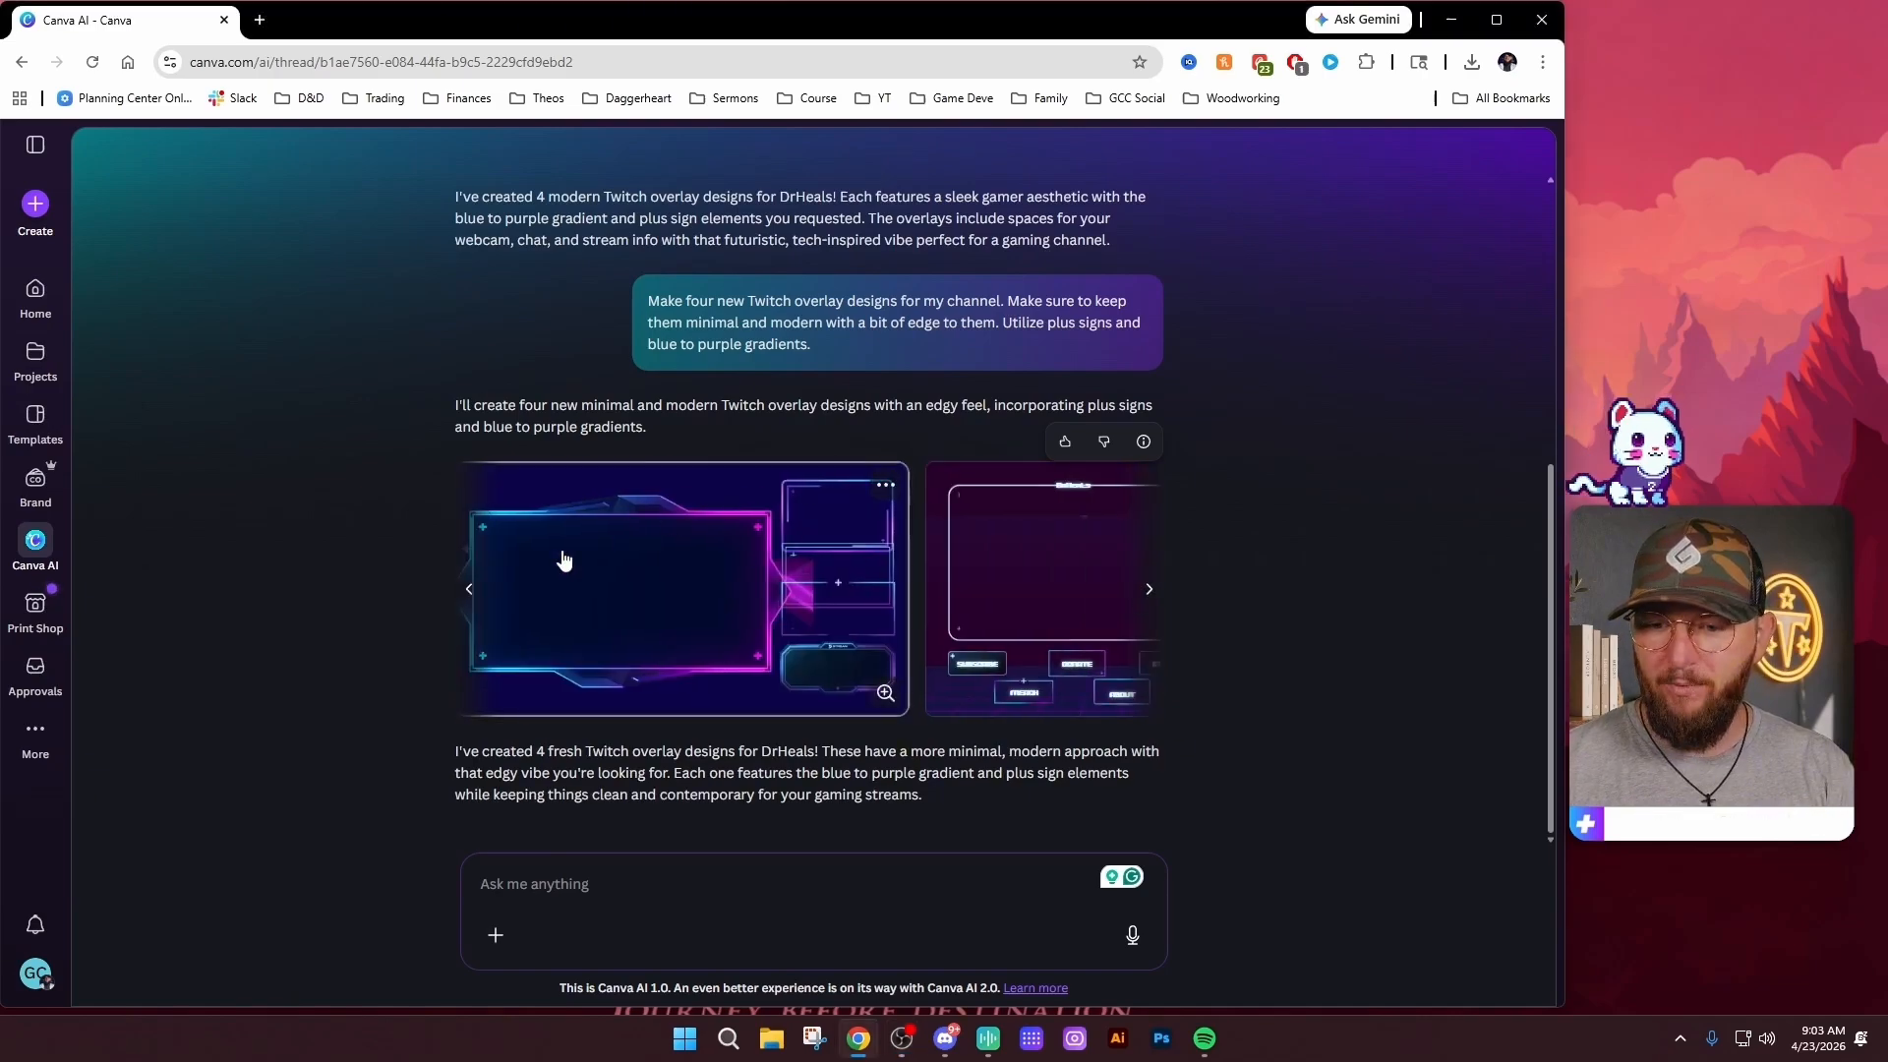
click(1148, 591)
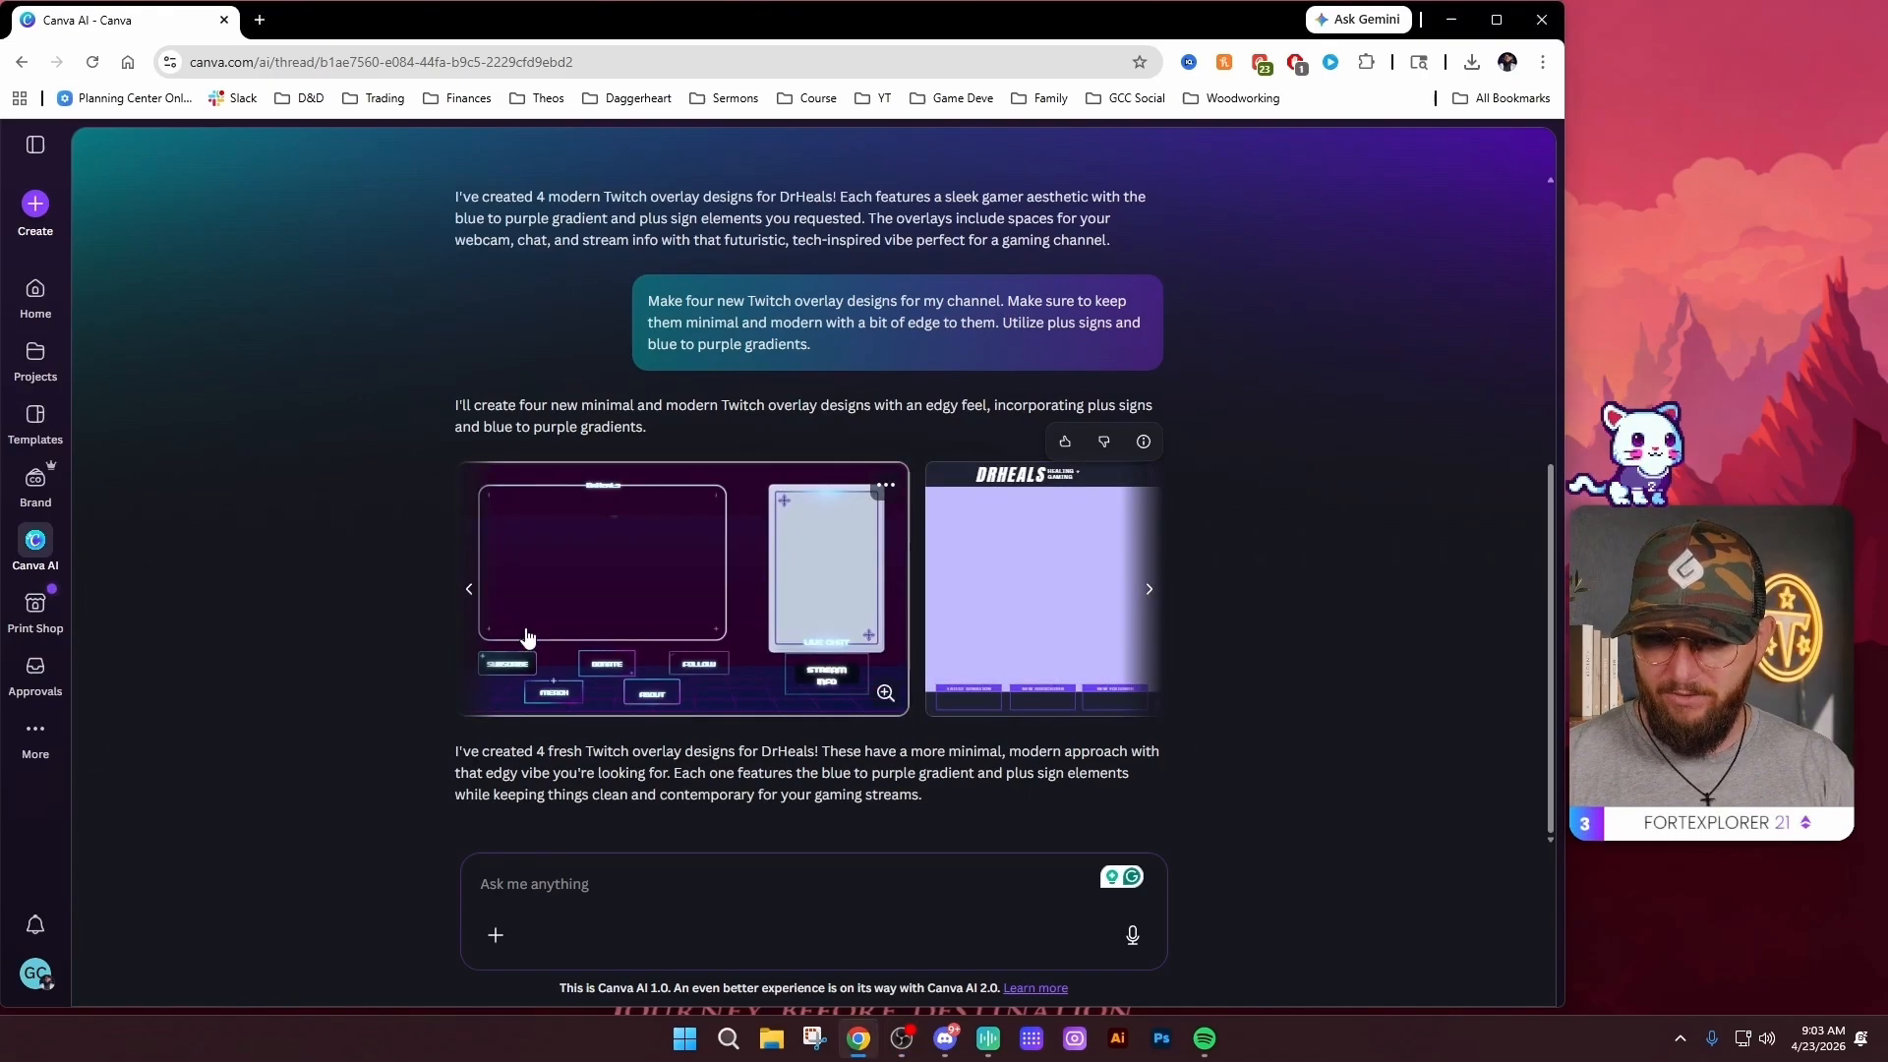
click(1147, 590)
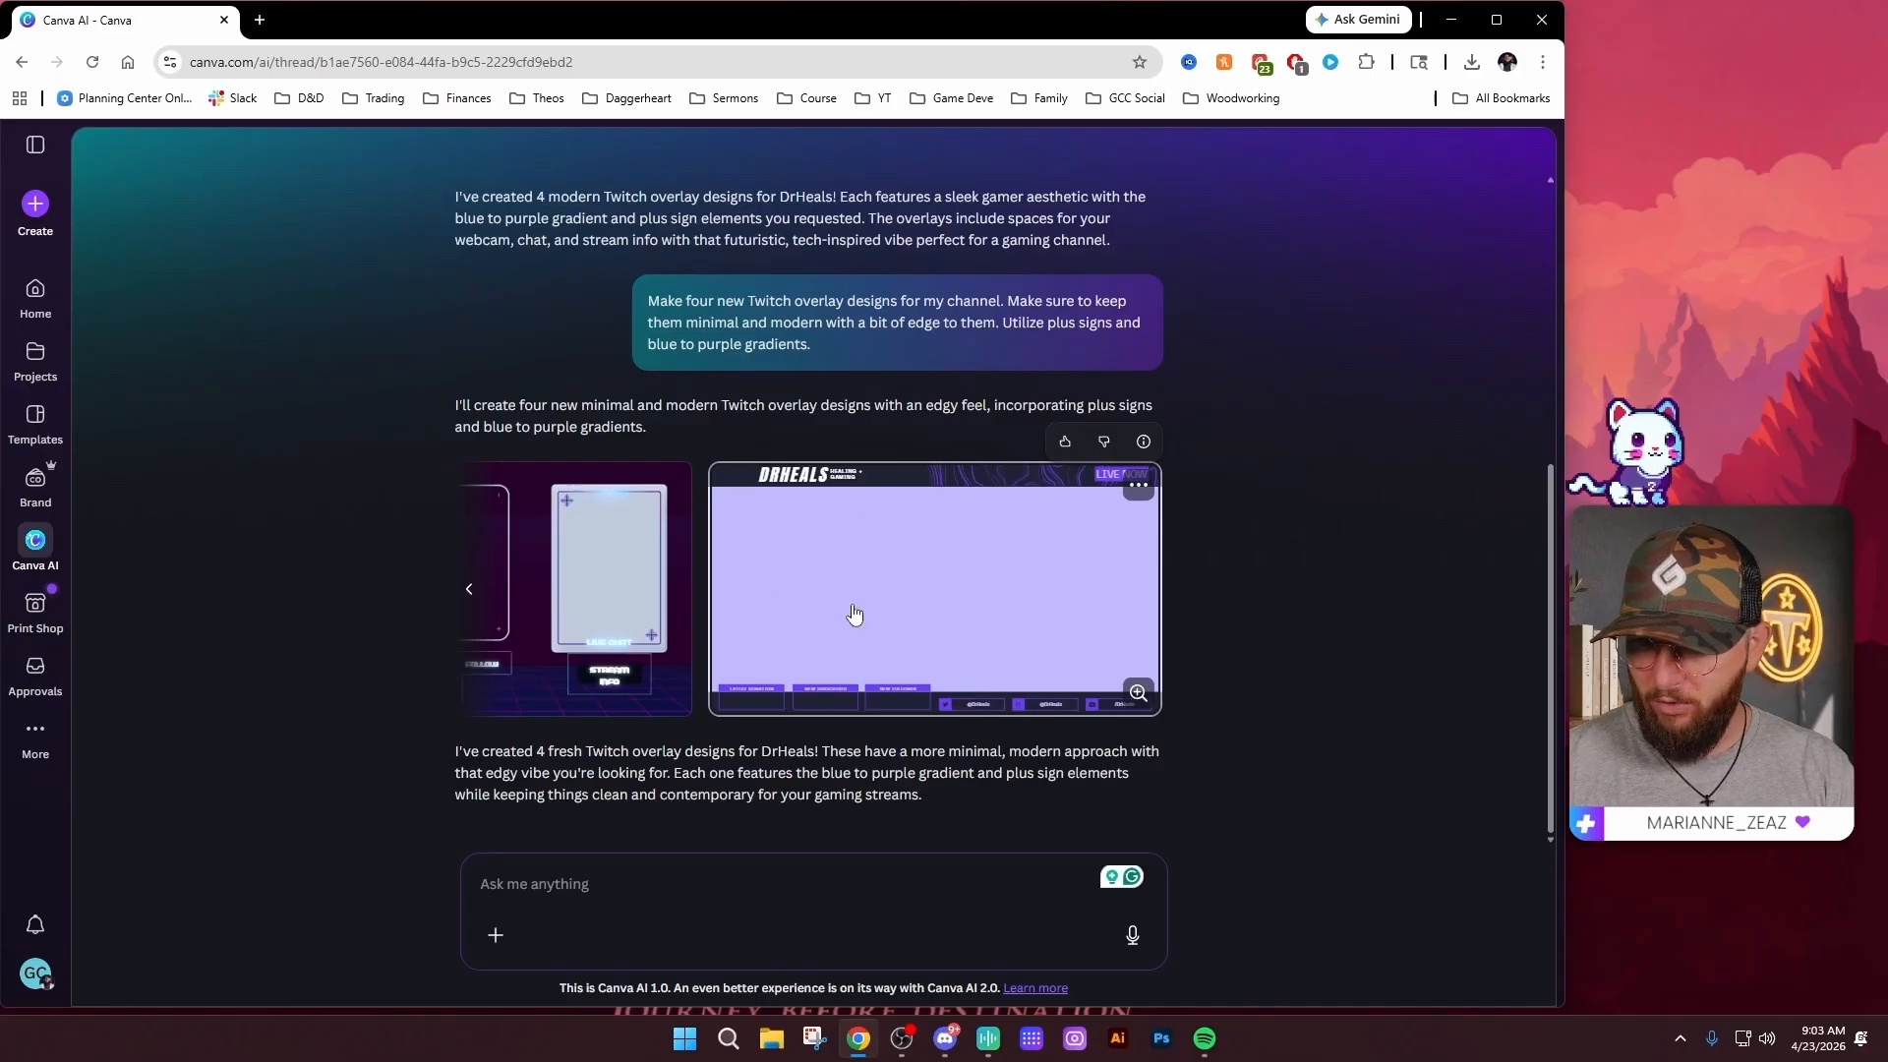
click(959, 573)
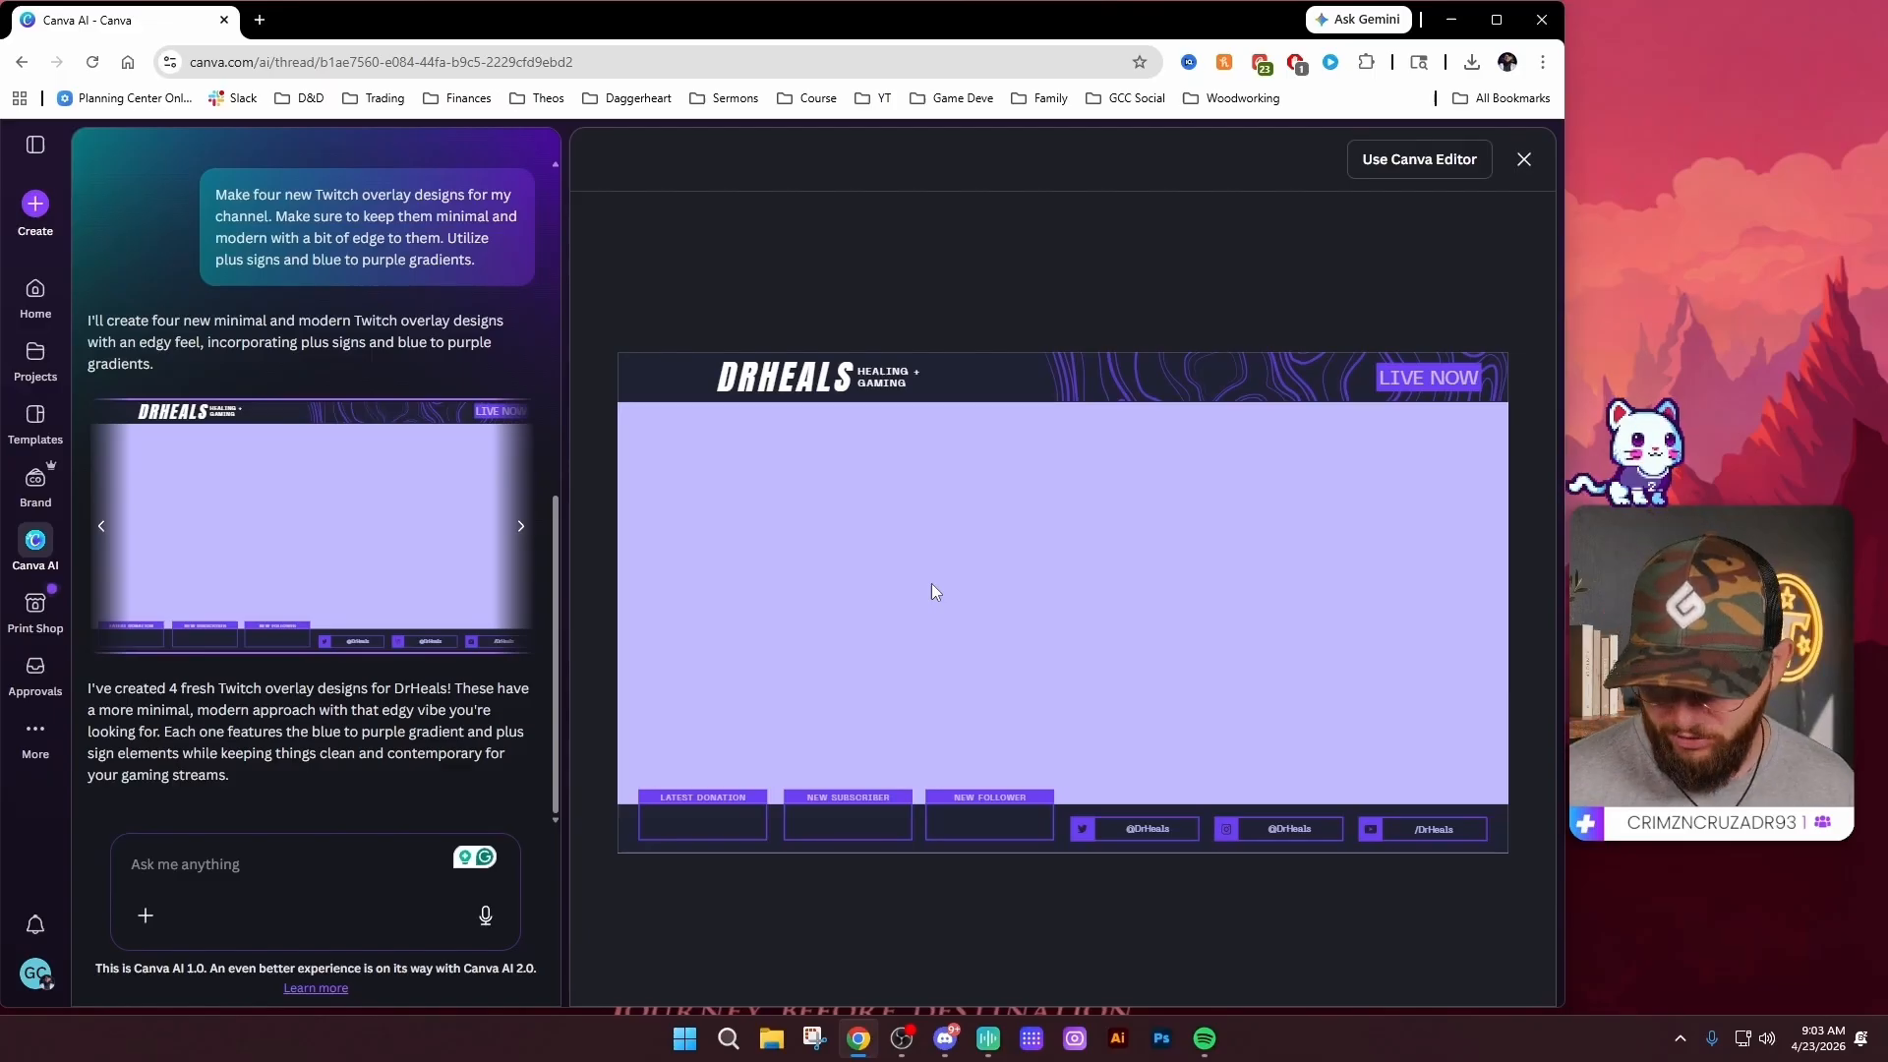
click(1419, 159)
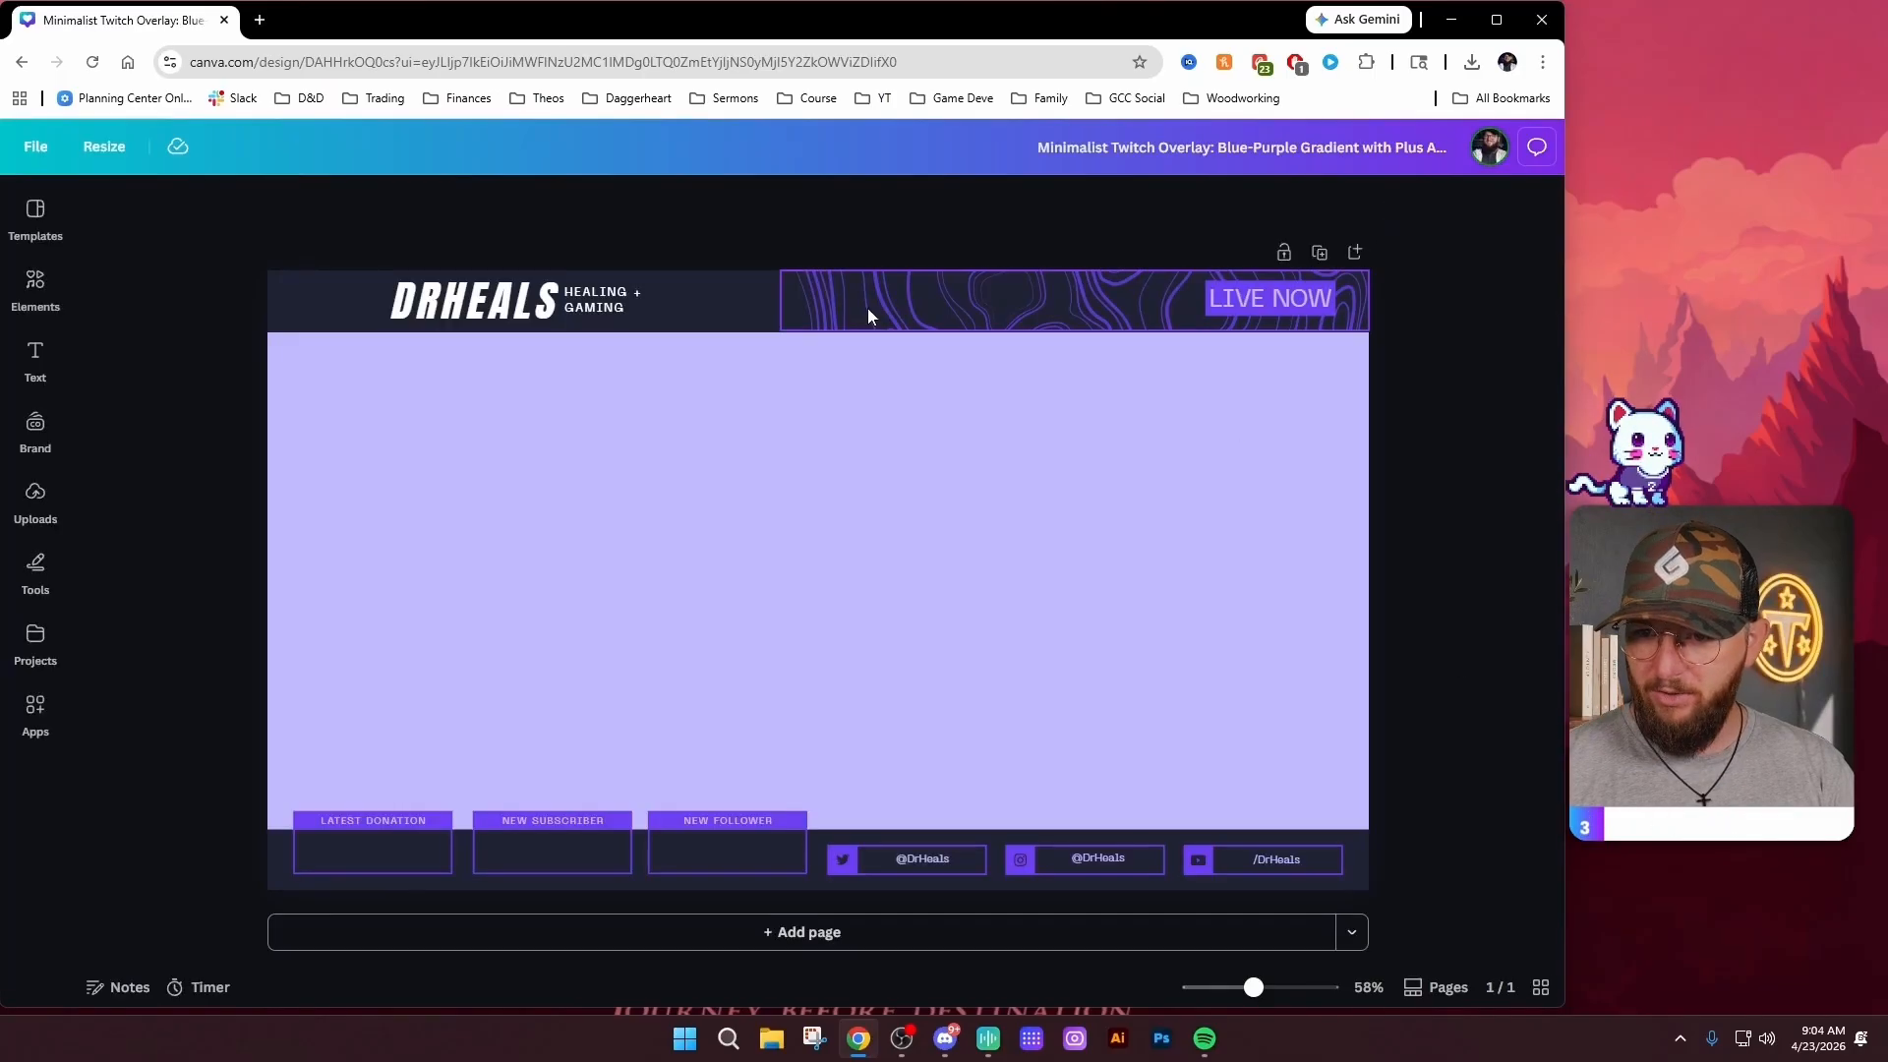
Check which parts of the overlay can be edited: the header pattern, title, tagline, background and social handle boxes
click(971, 304)
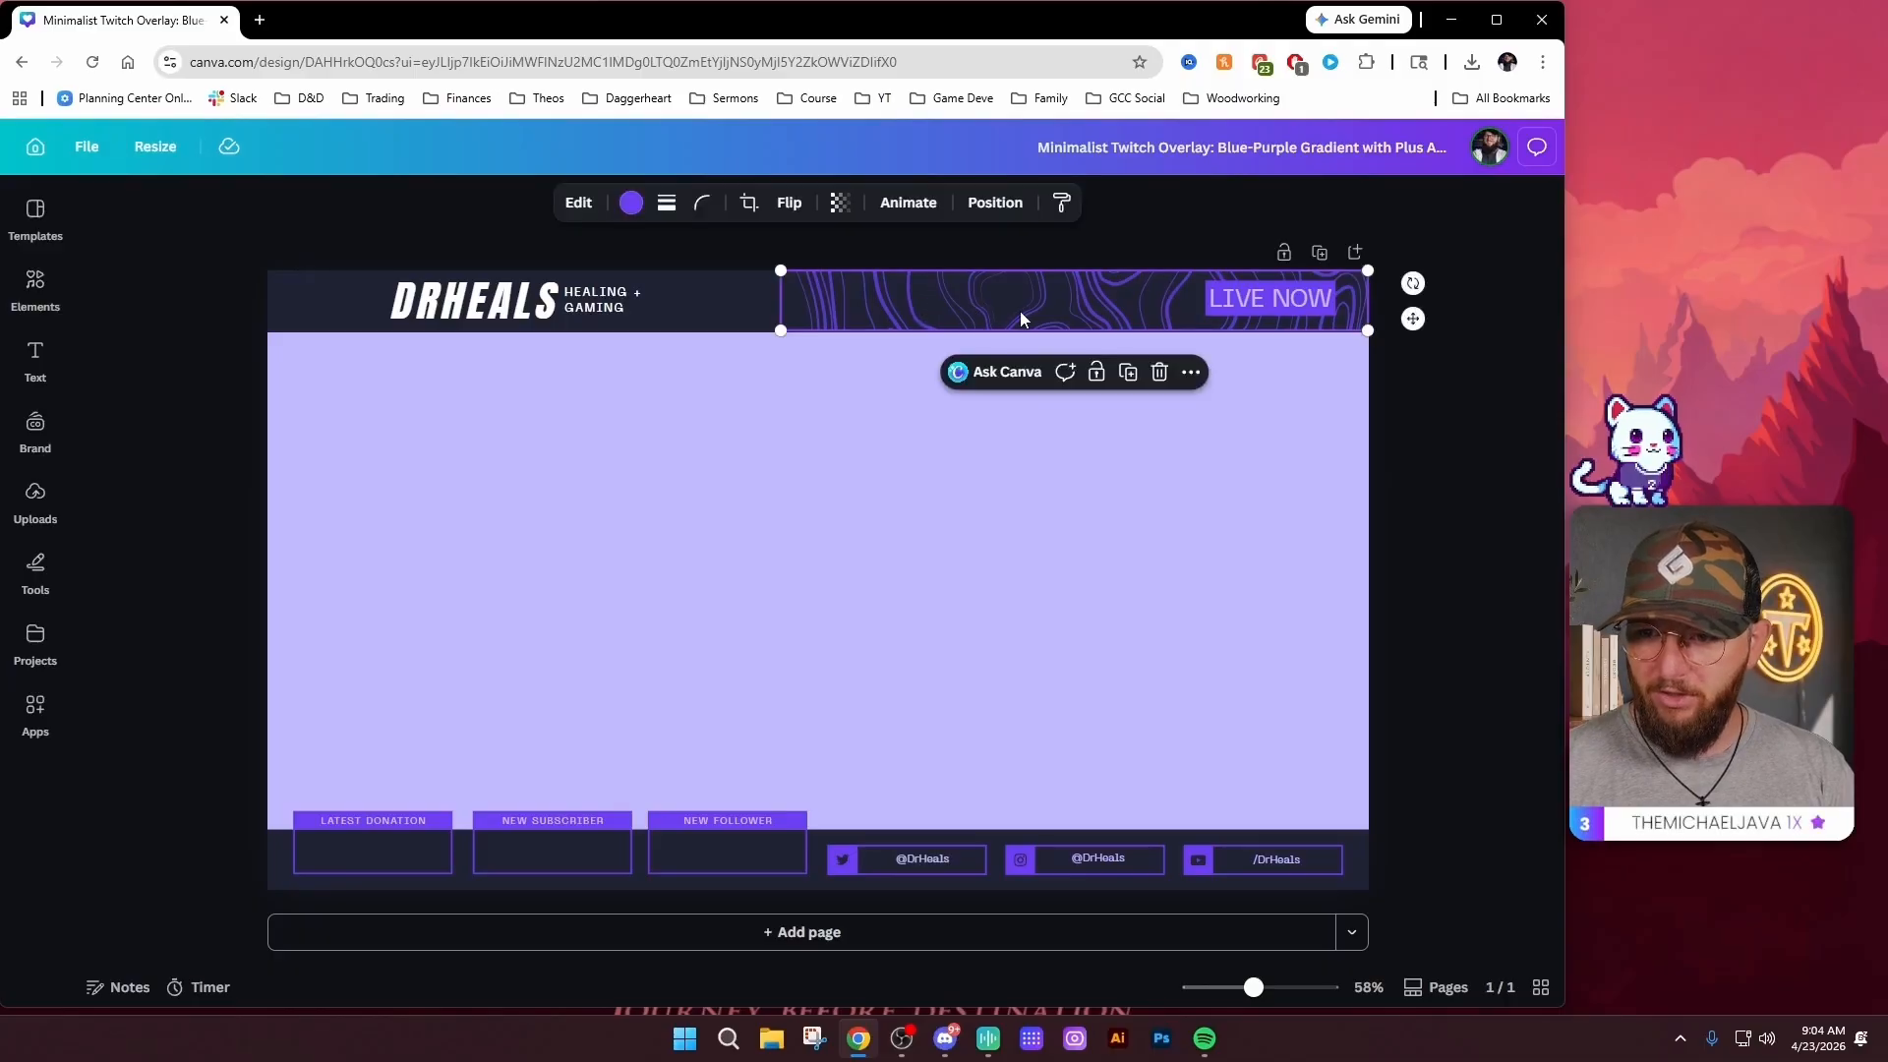
click(507, 303)
click(586, 303)
click(935, 562)
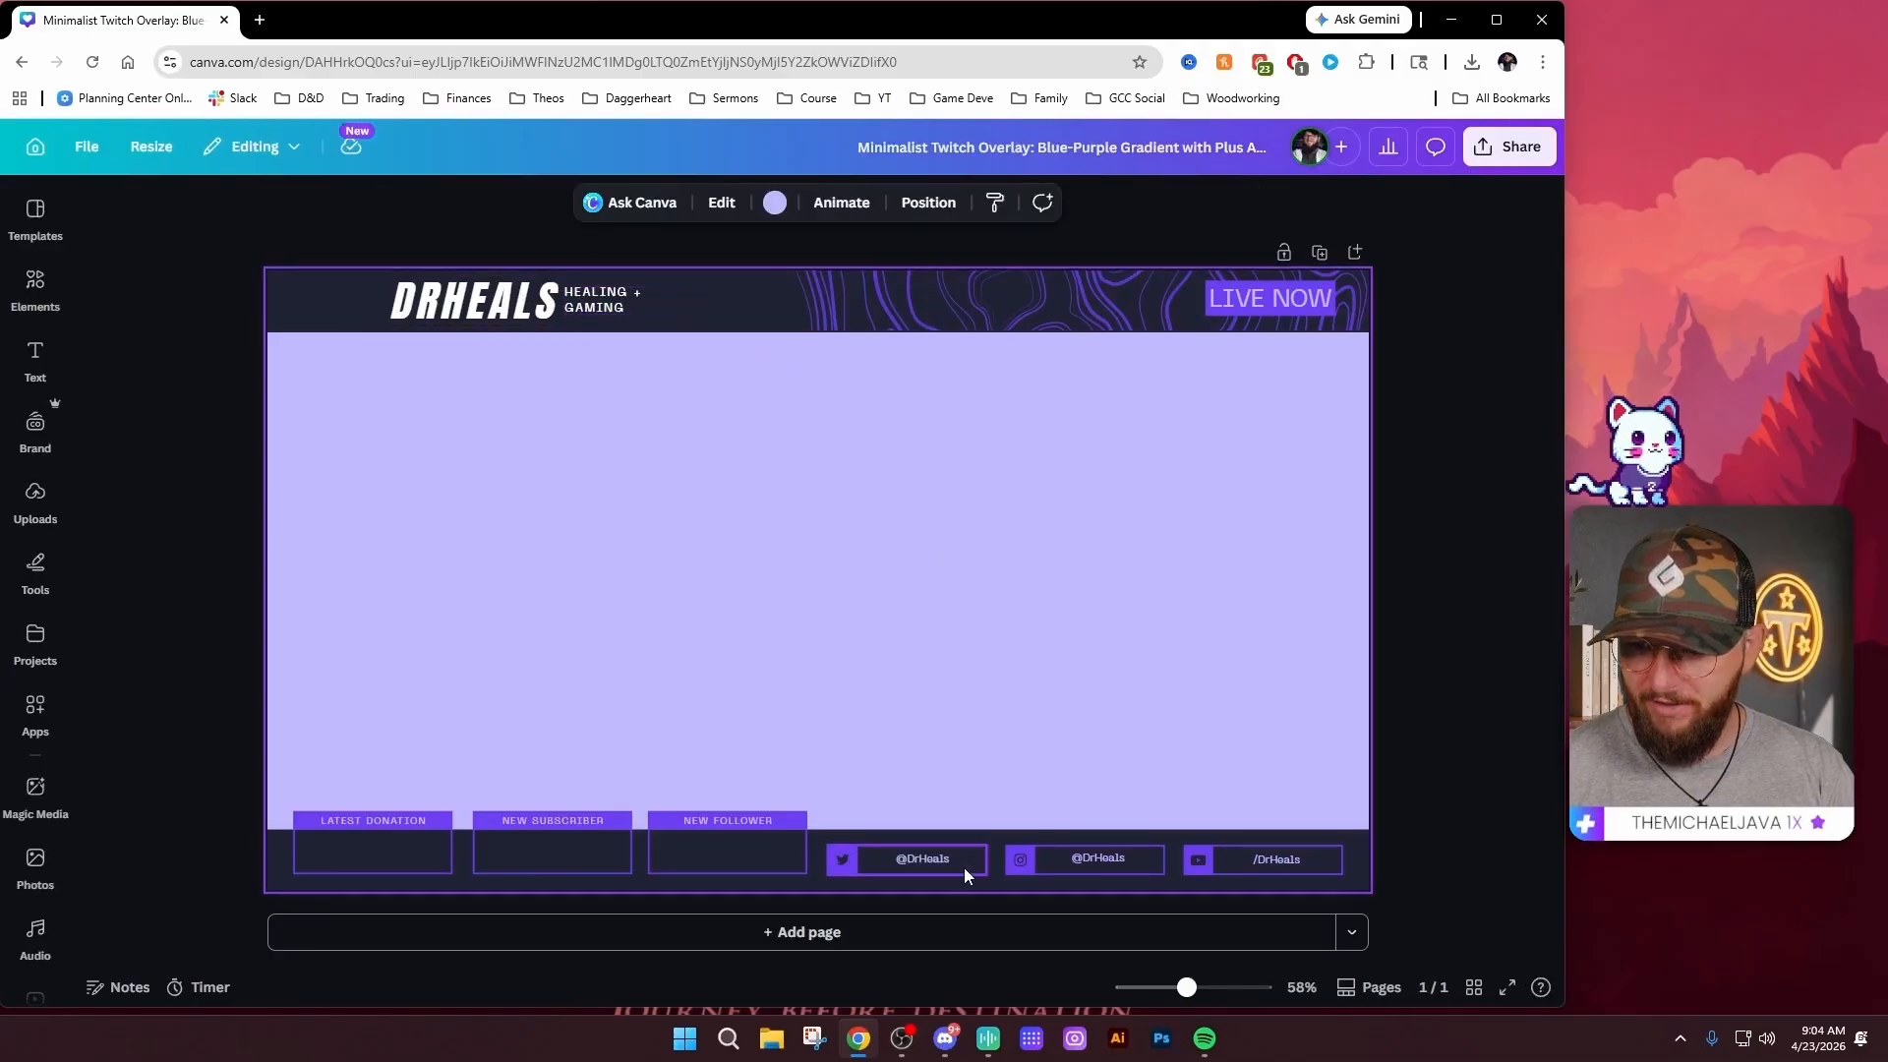
click(949, 861)
click(1111, 864)
click(1244, 863)
click(967, 608)
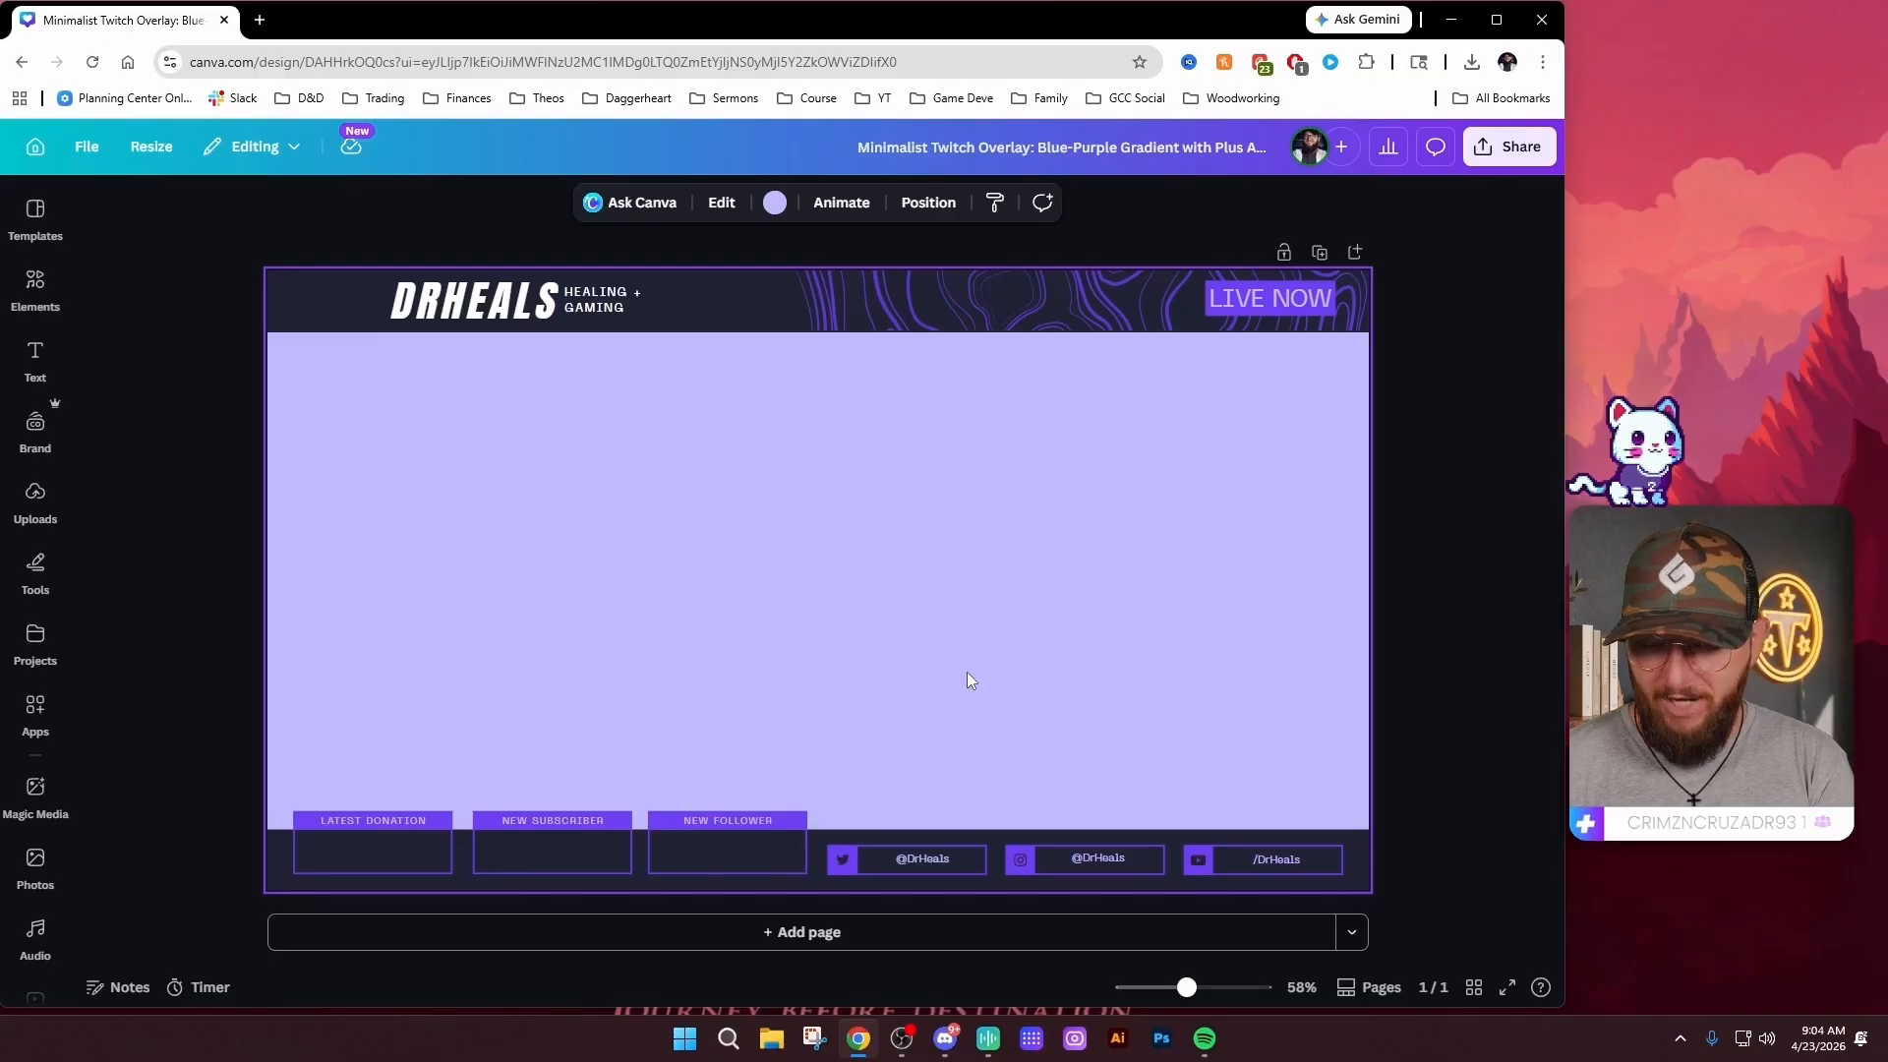
click(1454, 622)
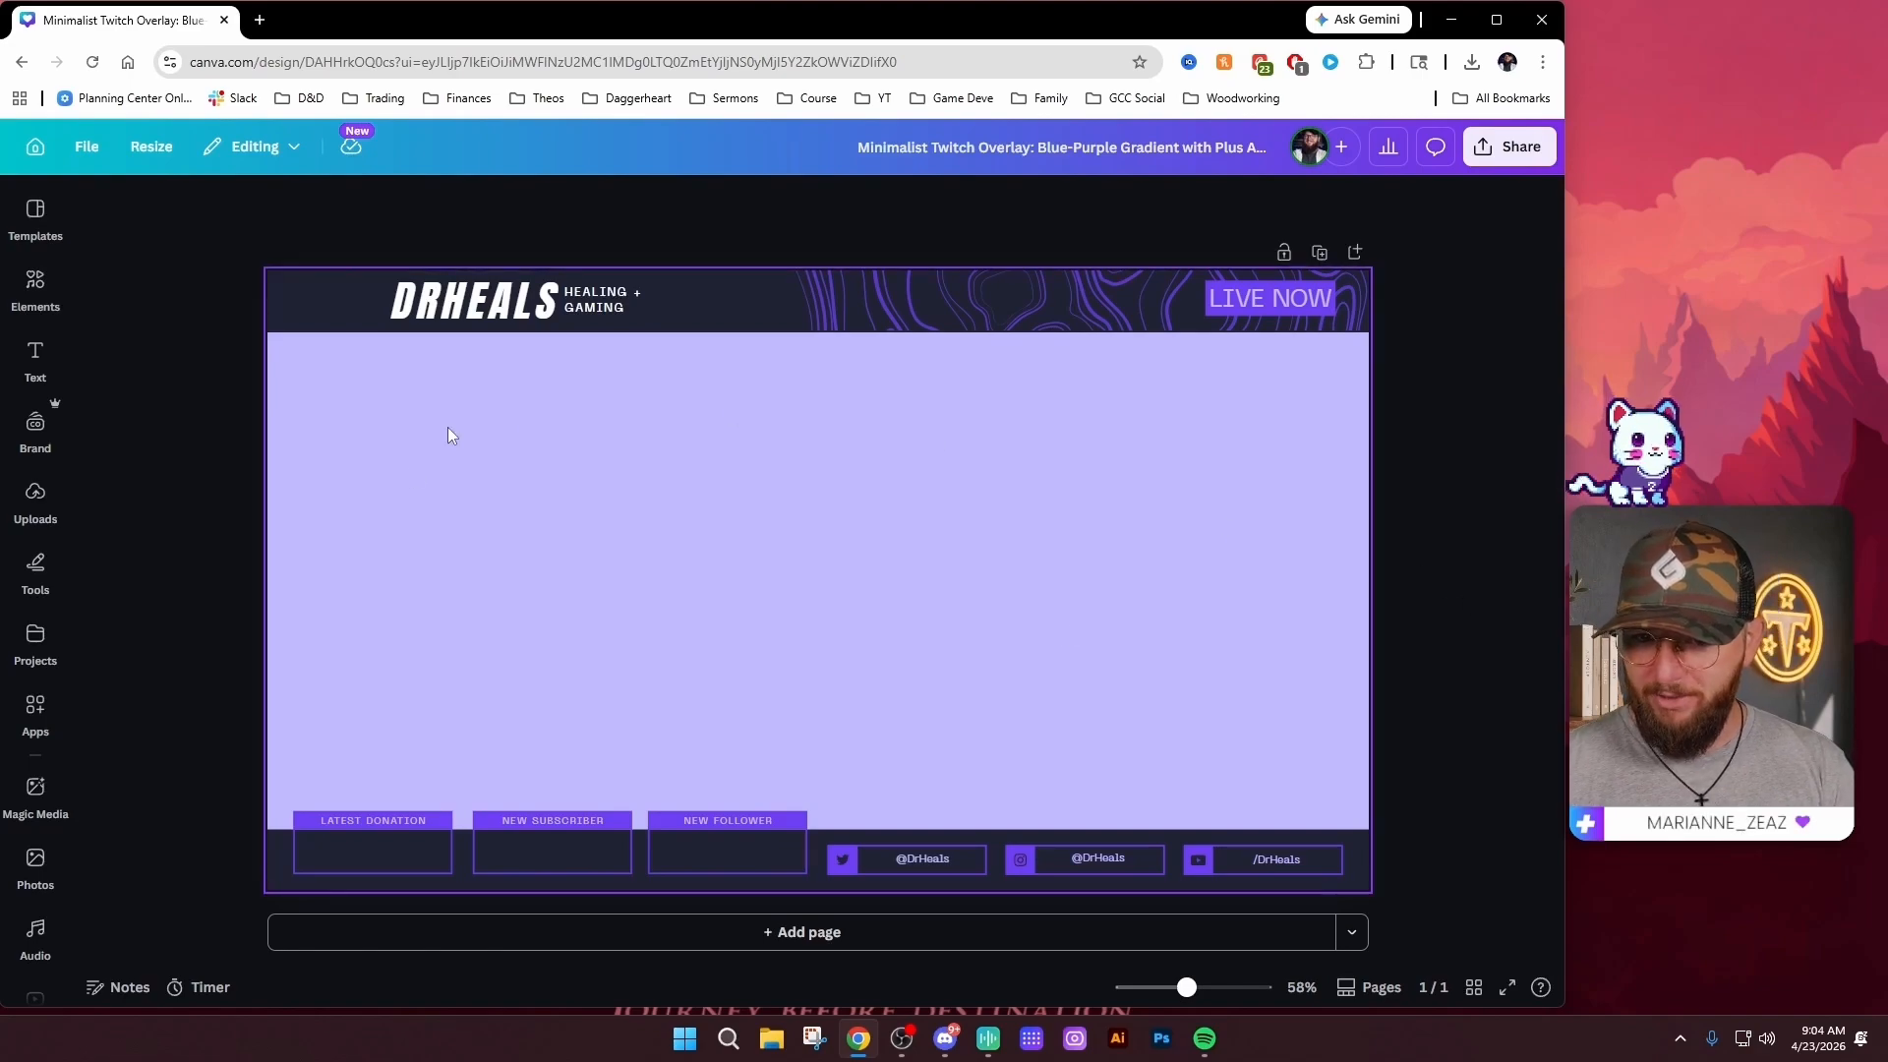
Change the first line of the header tagline to "CREATING +"
click(606, 295)
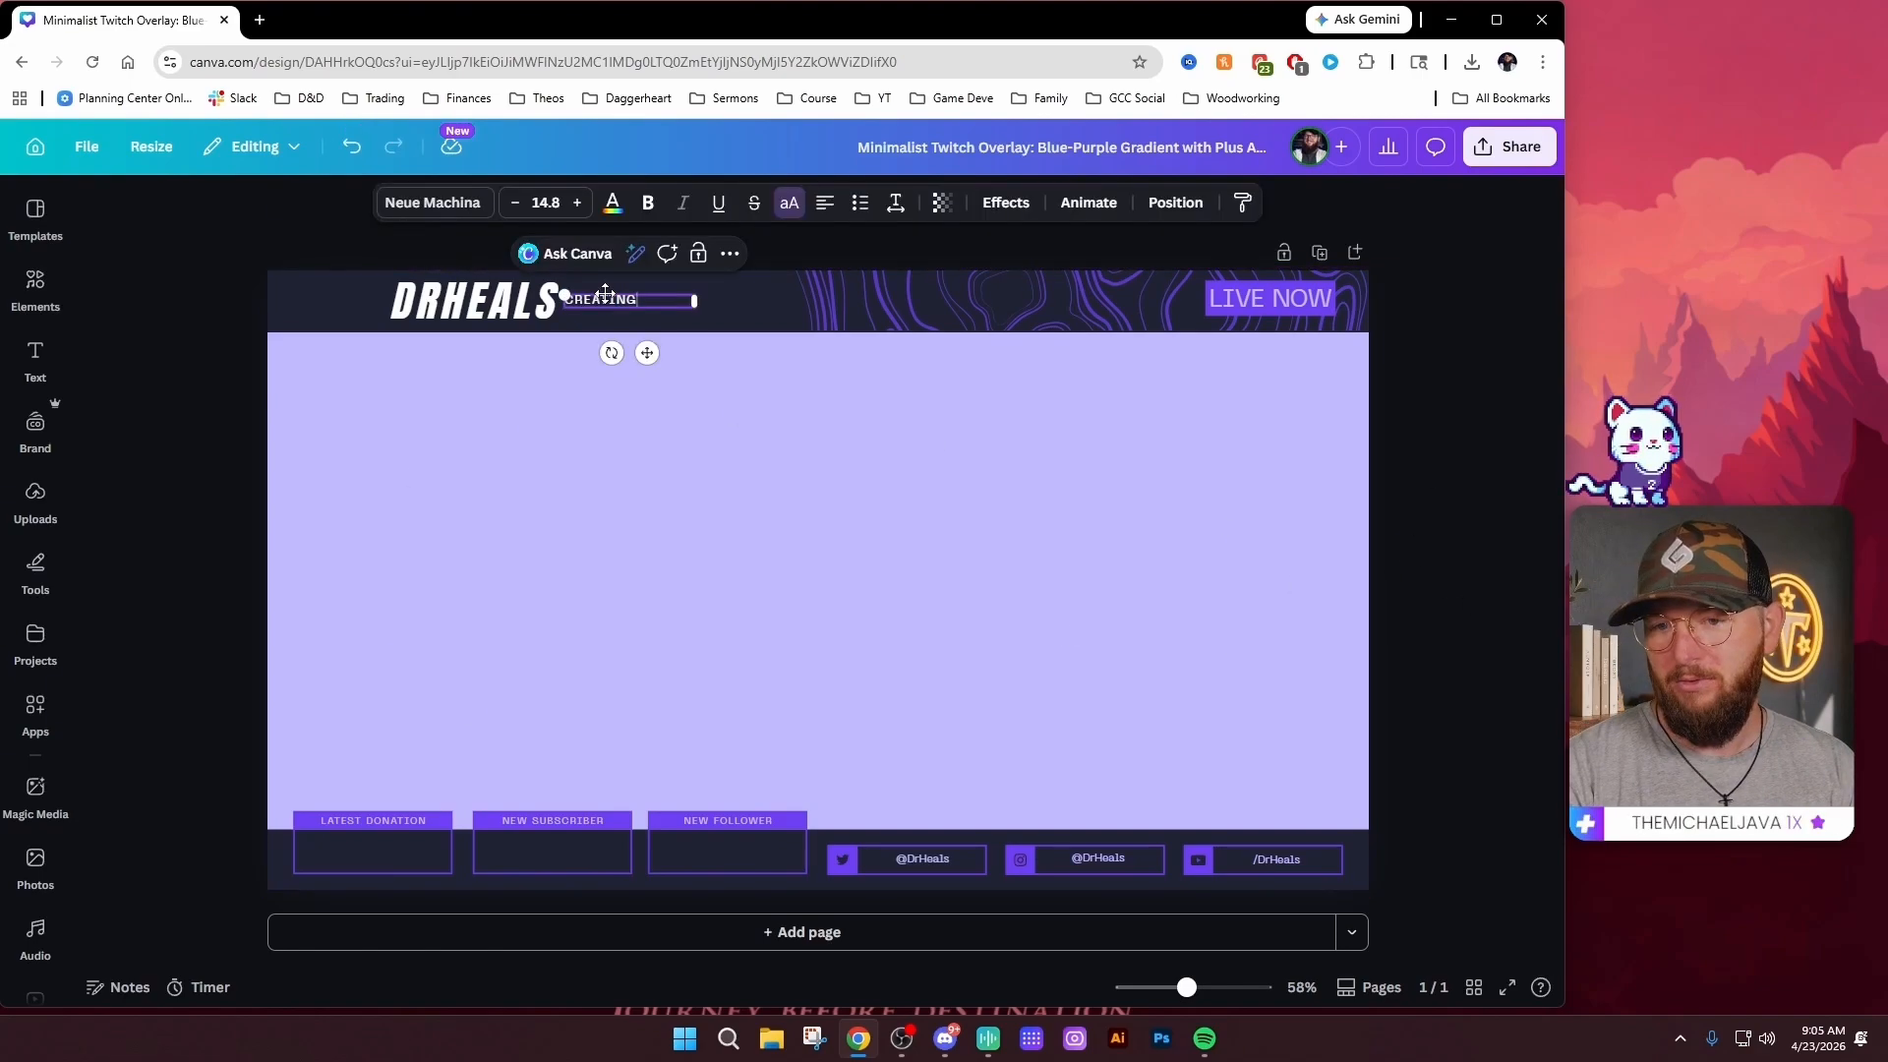
click(875, 448)
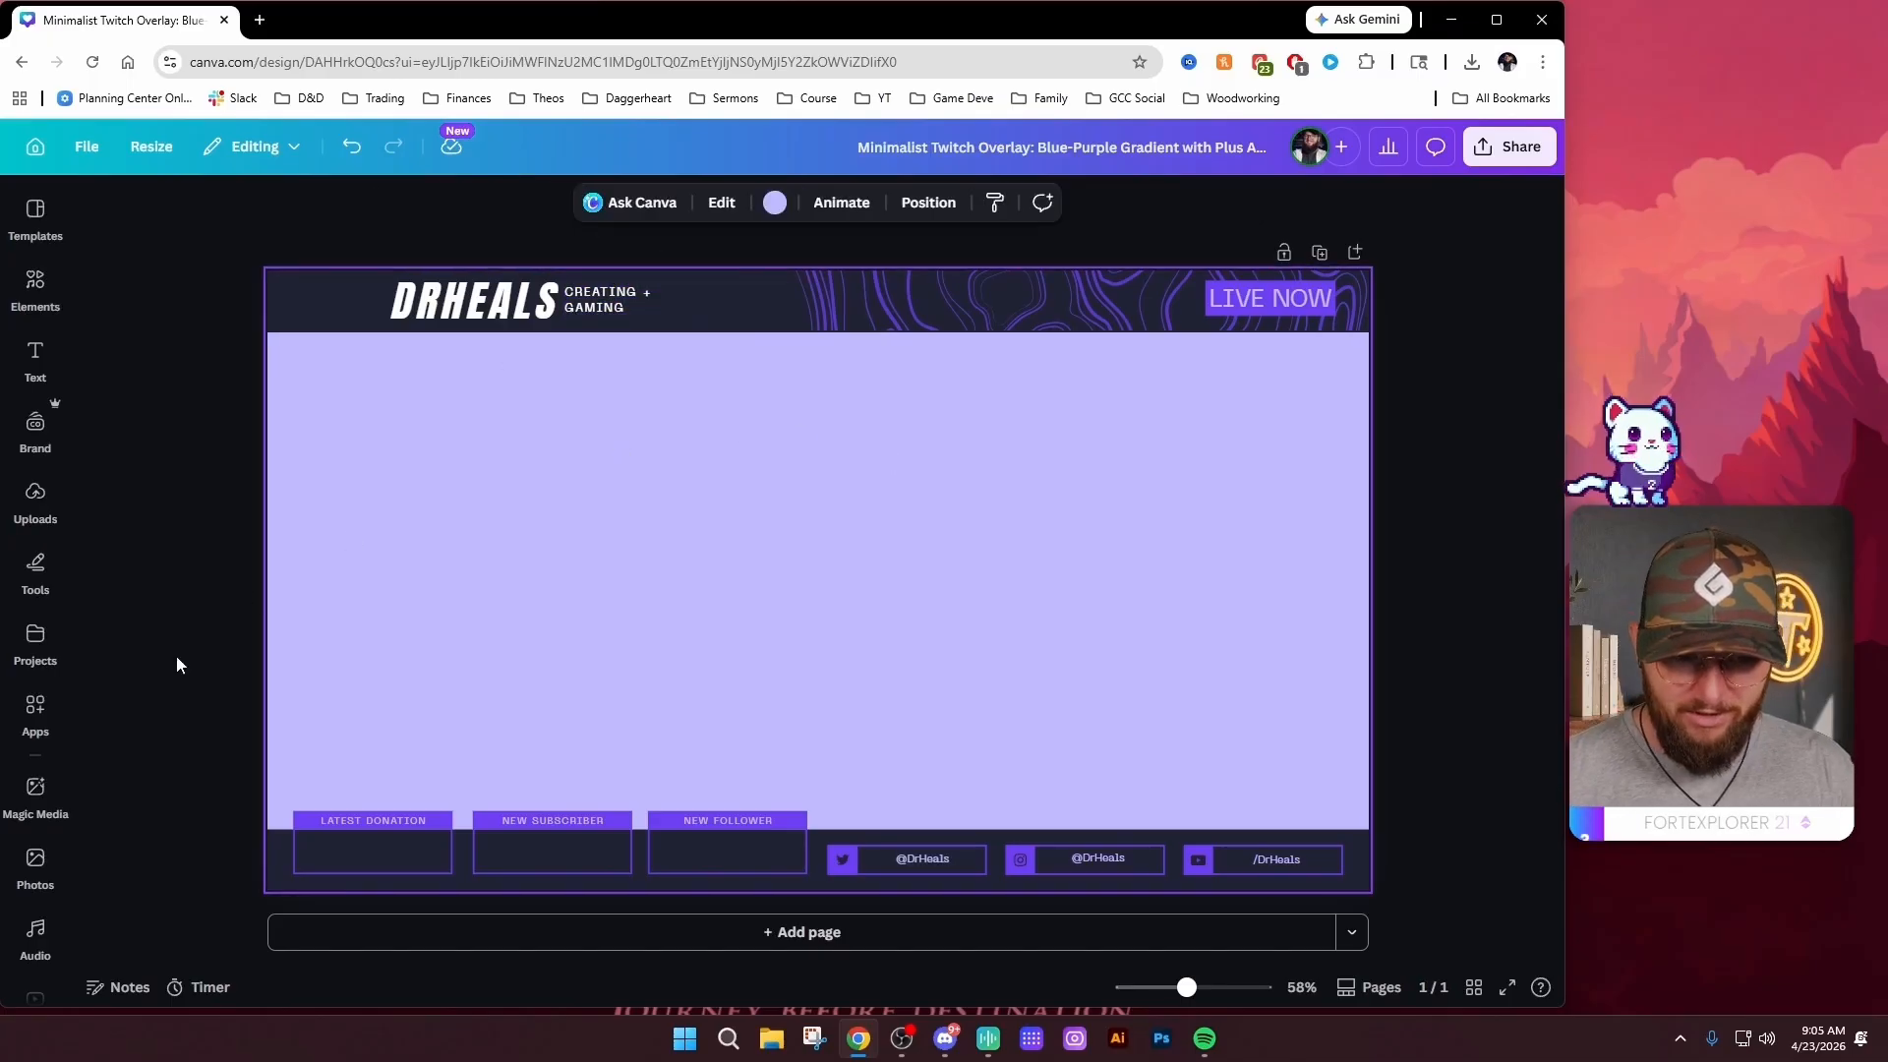
Duplicate the overlay page and add the white D+ logo from the brand assets to the copy
click(1320, 253)
scroll(848, 695, up, 6)
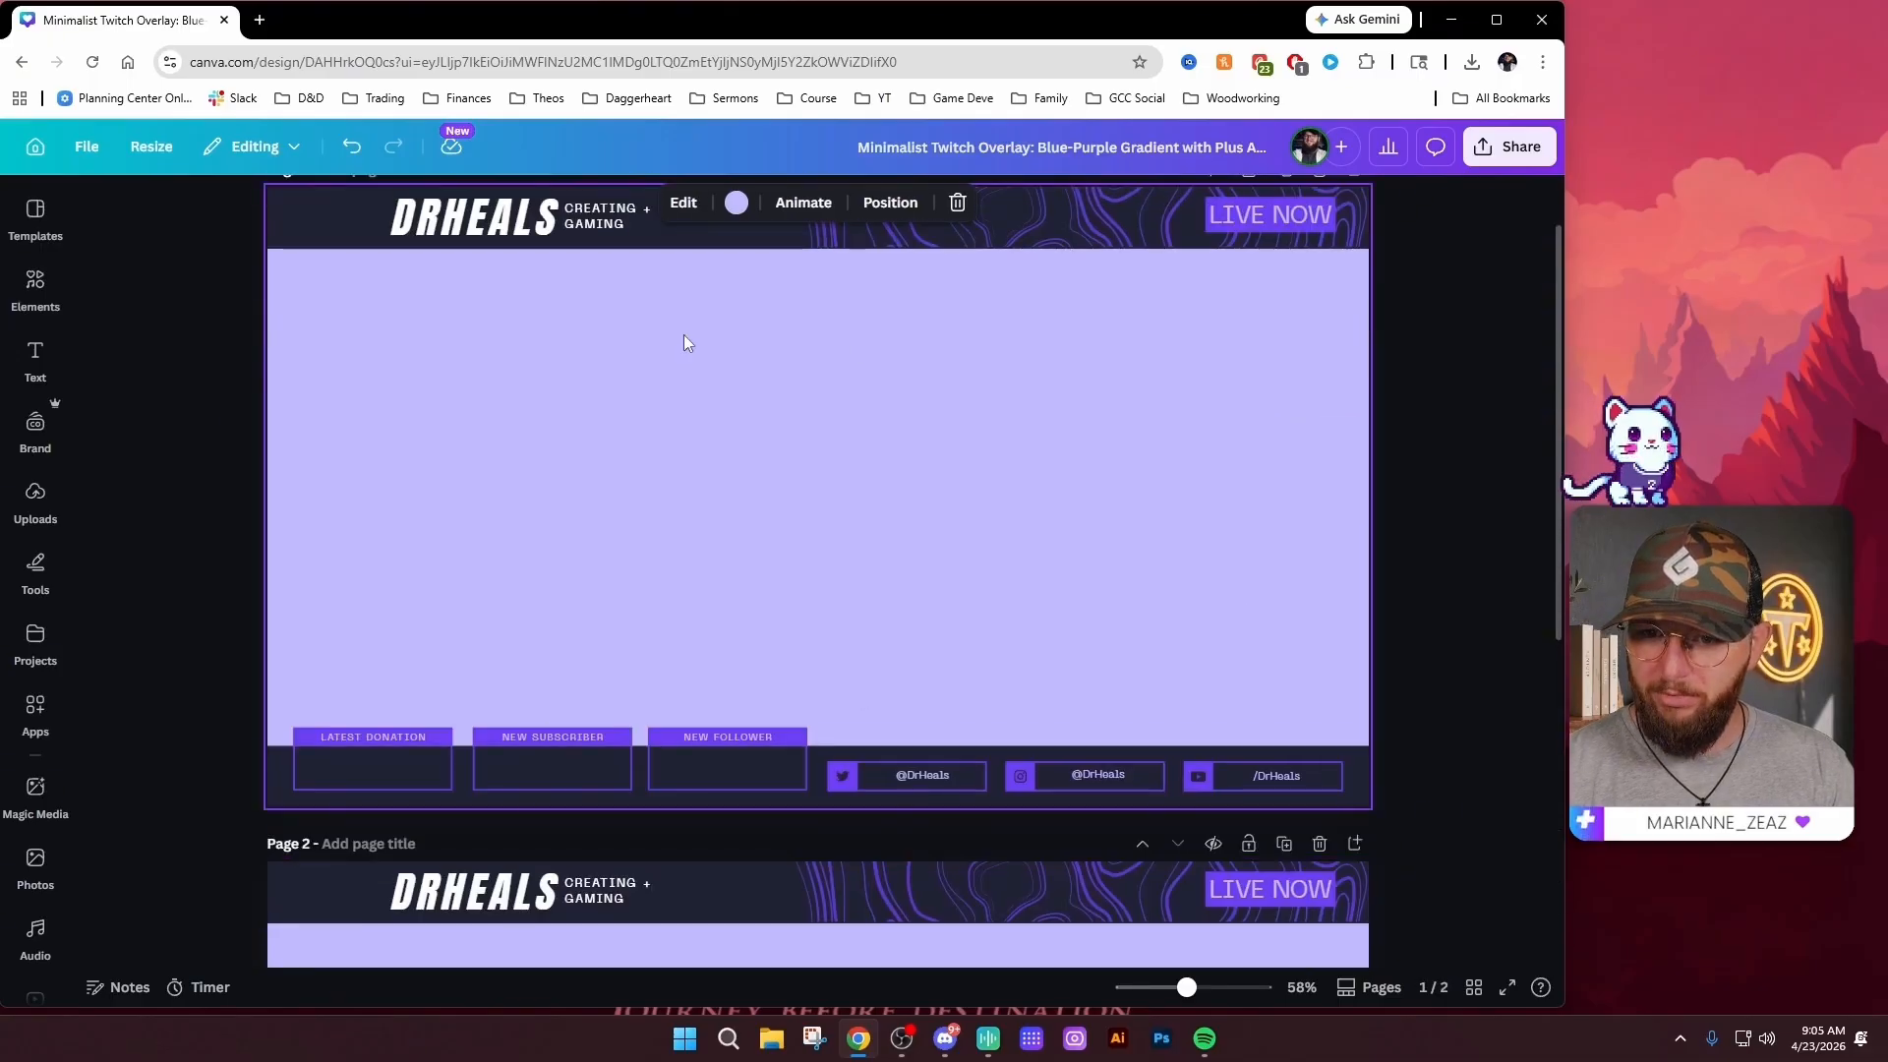
scroll(946, 583, down, 6)
click(35, 423)
click(345, 544)
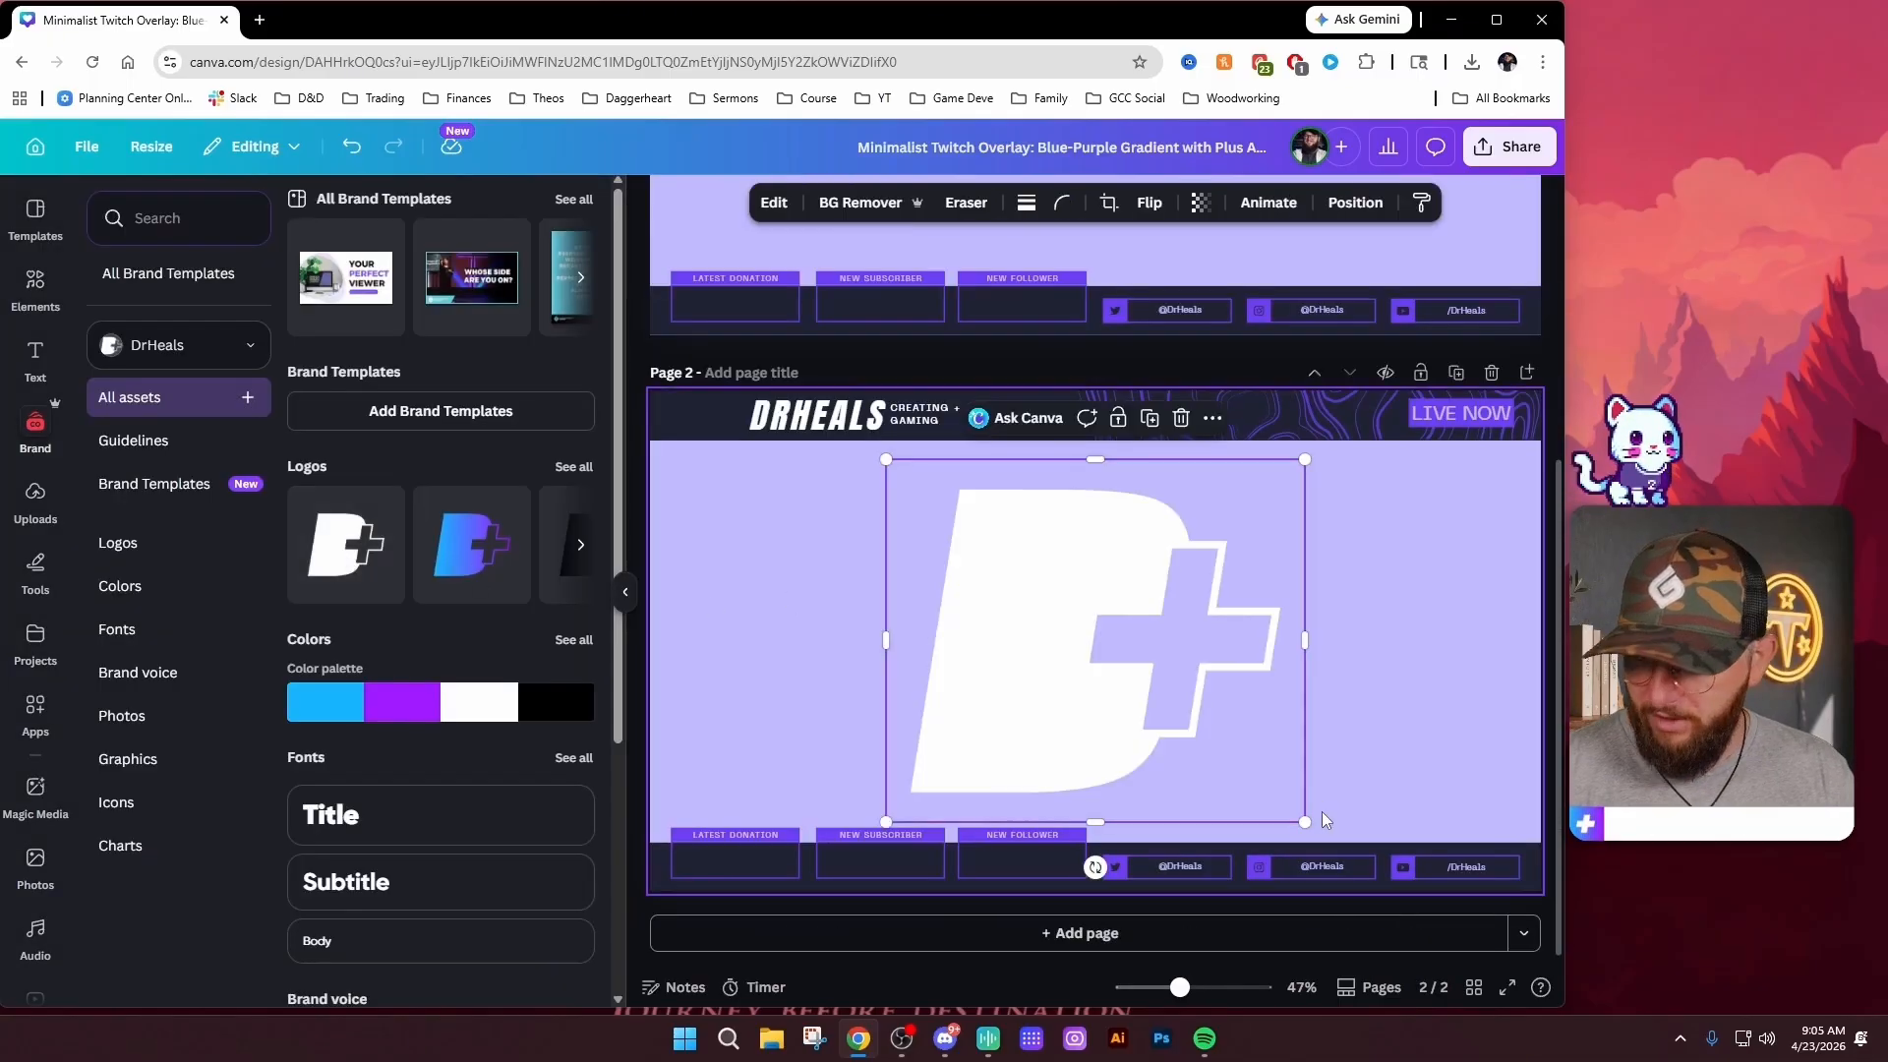
Shrink the logo into the header of page 2, delete the DRHEALS title there and place the tagline beside the logo
drag(1283, 841, 1010, 585)
drag(955, 539, 851, 414)
click(747, 423)
key(Delete)
click(1040, 524)
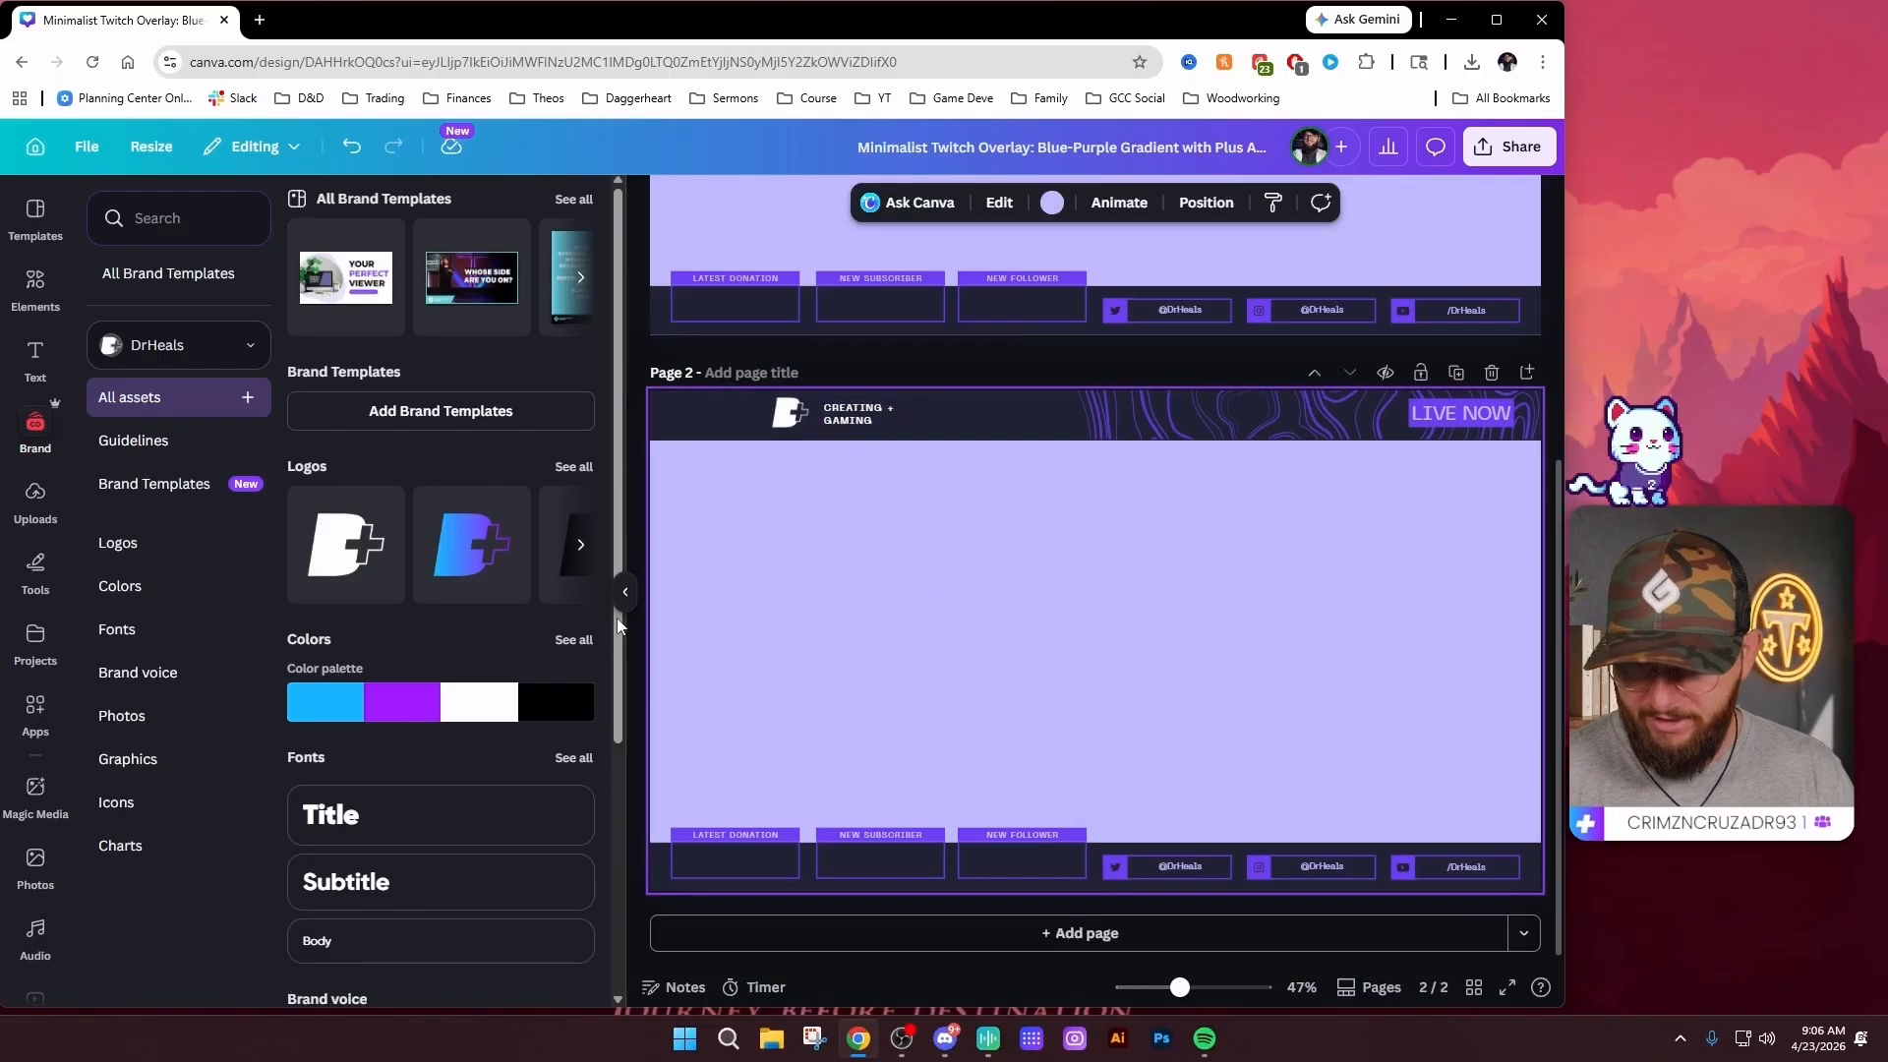
click(626, 591)
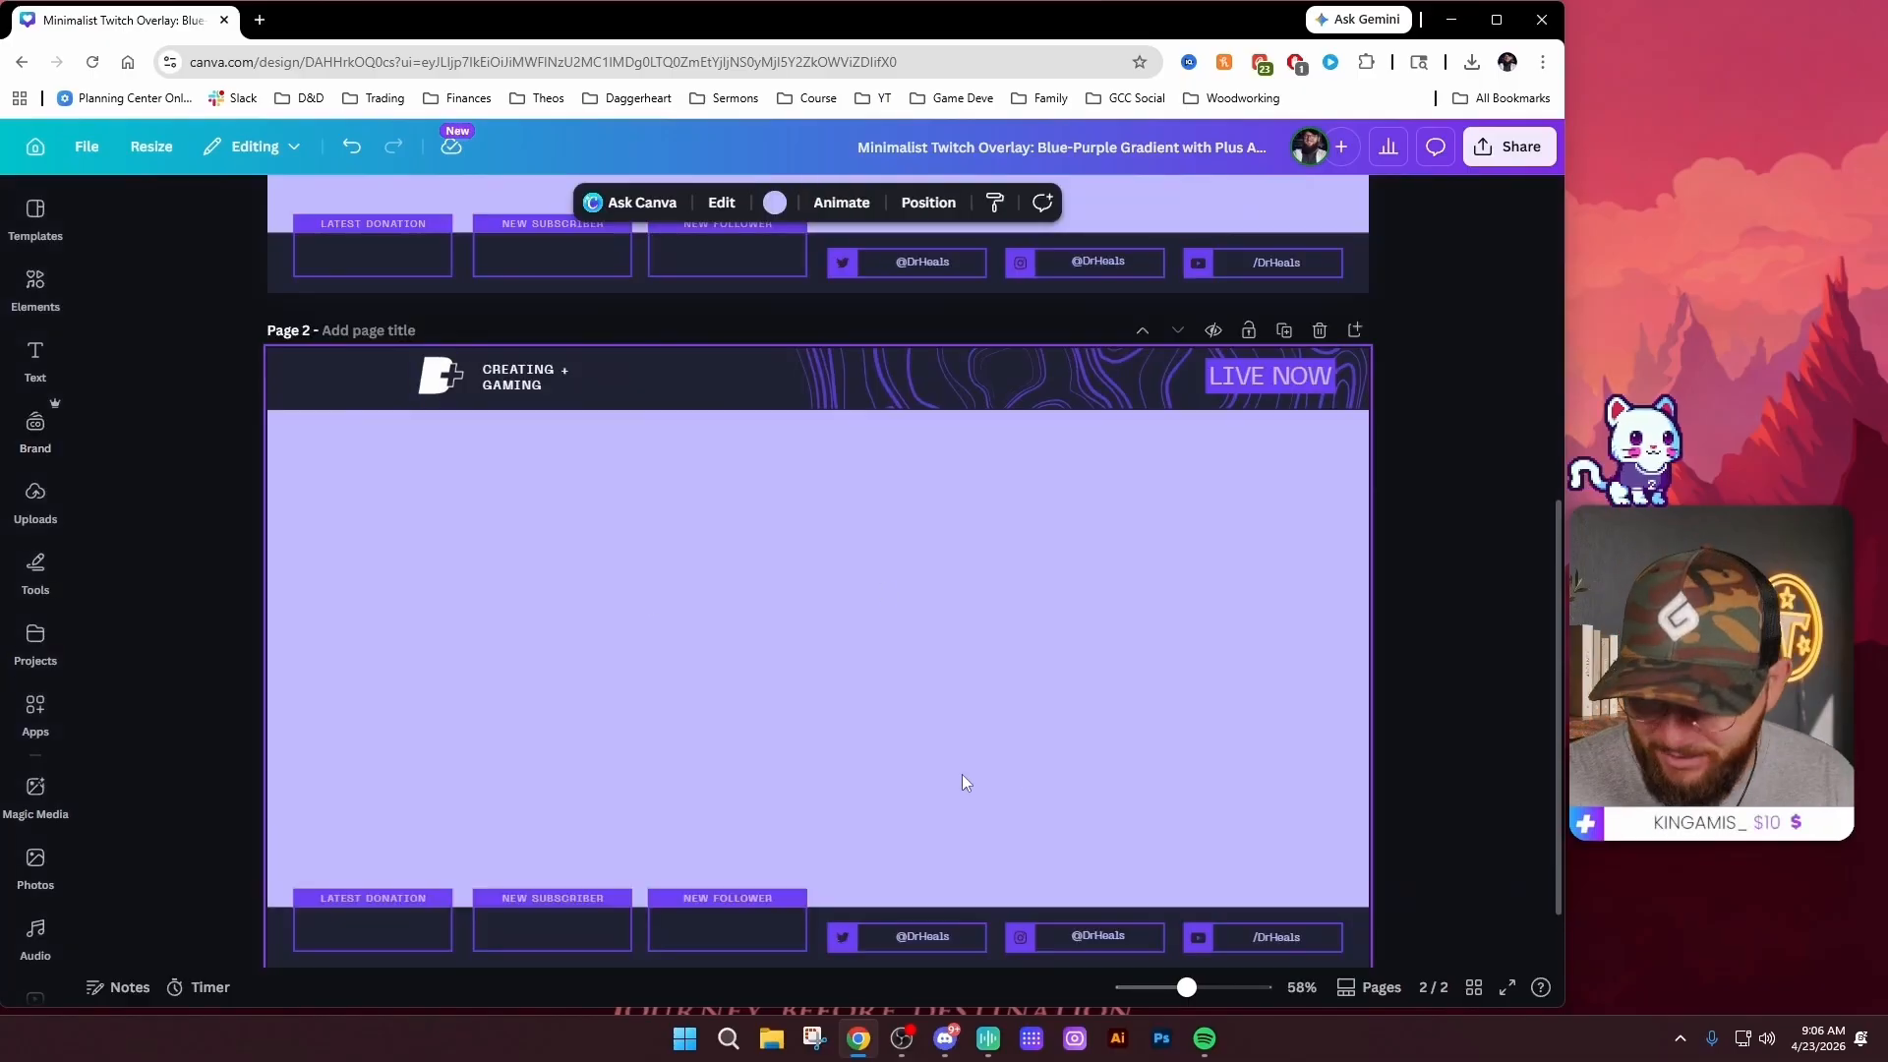
scroll(1054, 789, down, 1)
scroll(938, 828, up, 6)
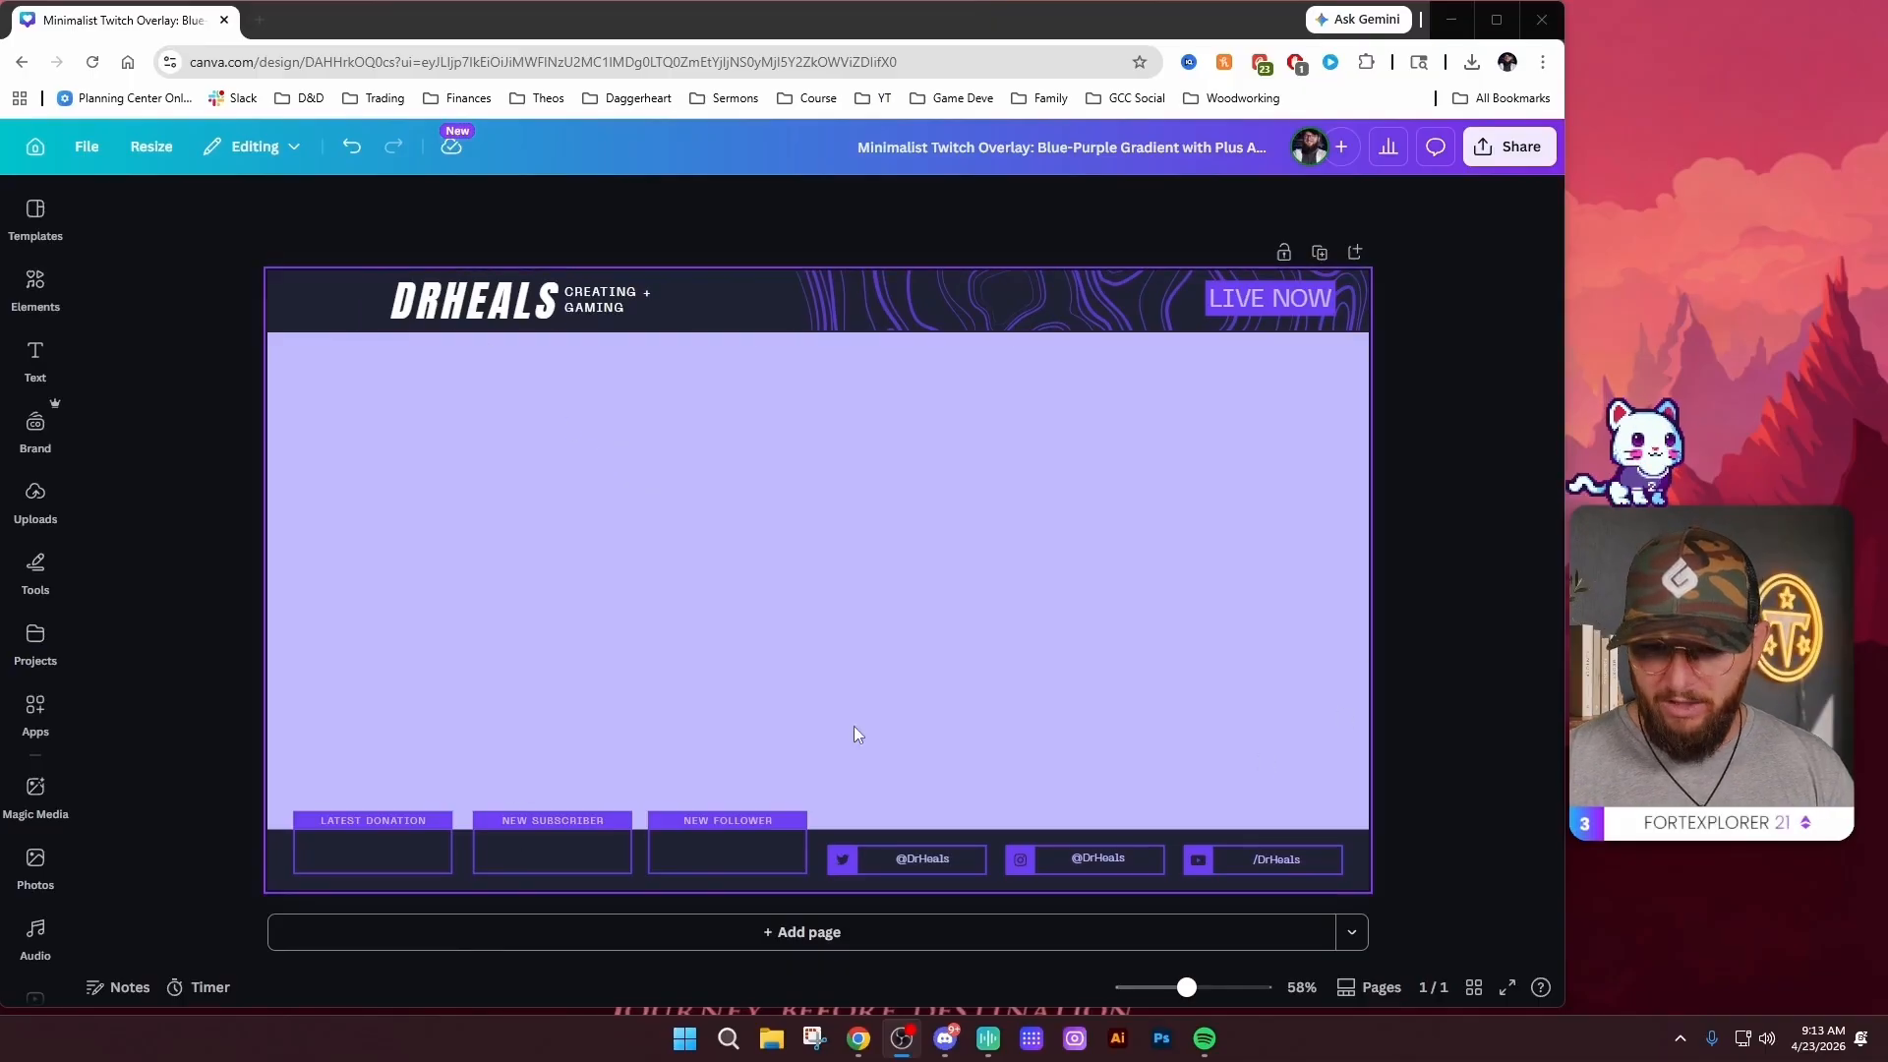
click(1103, 861)
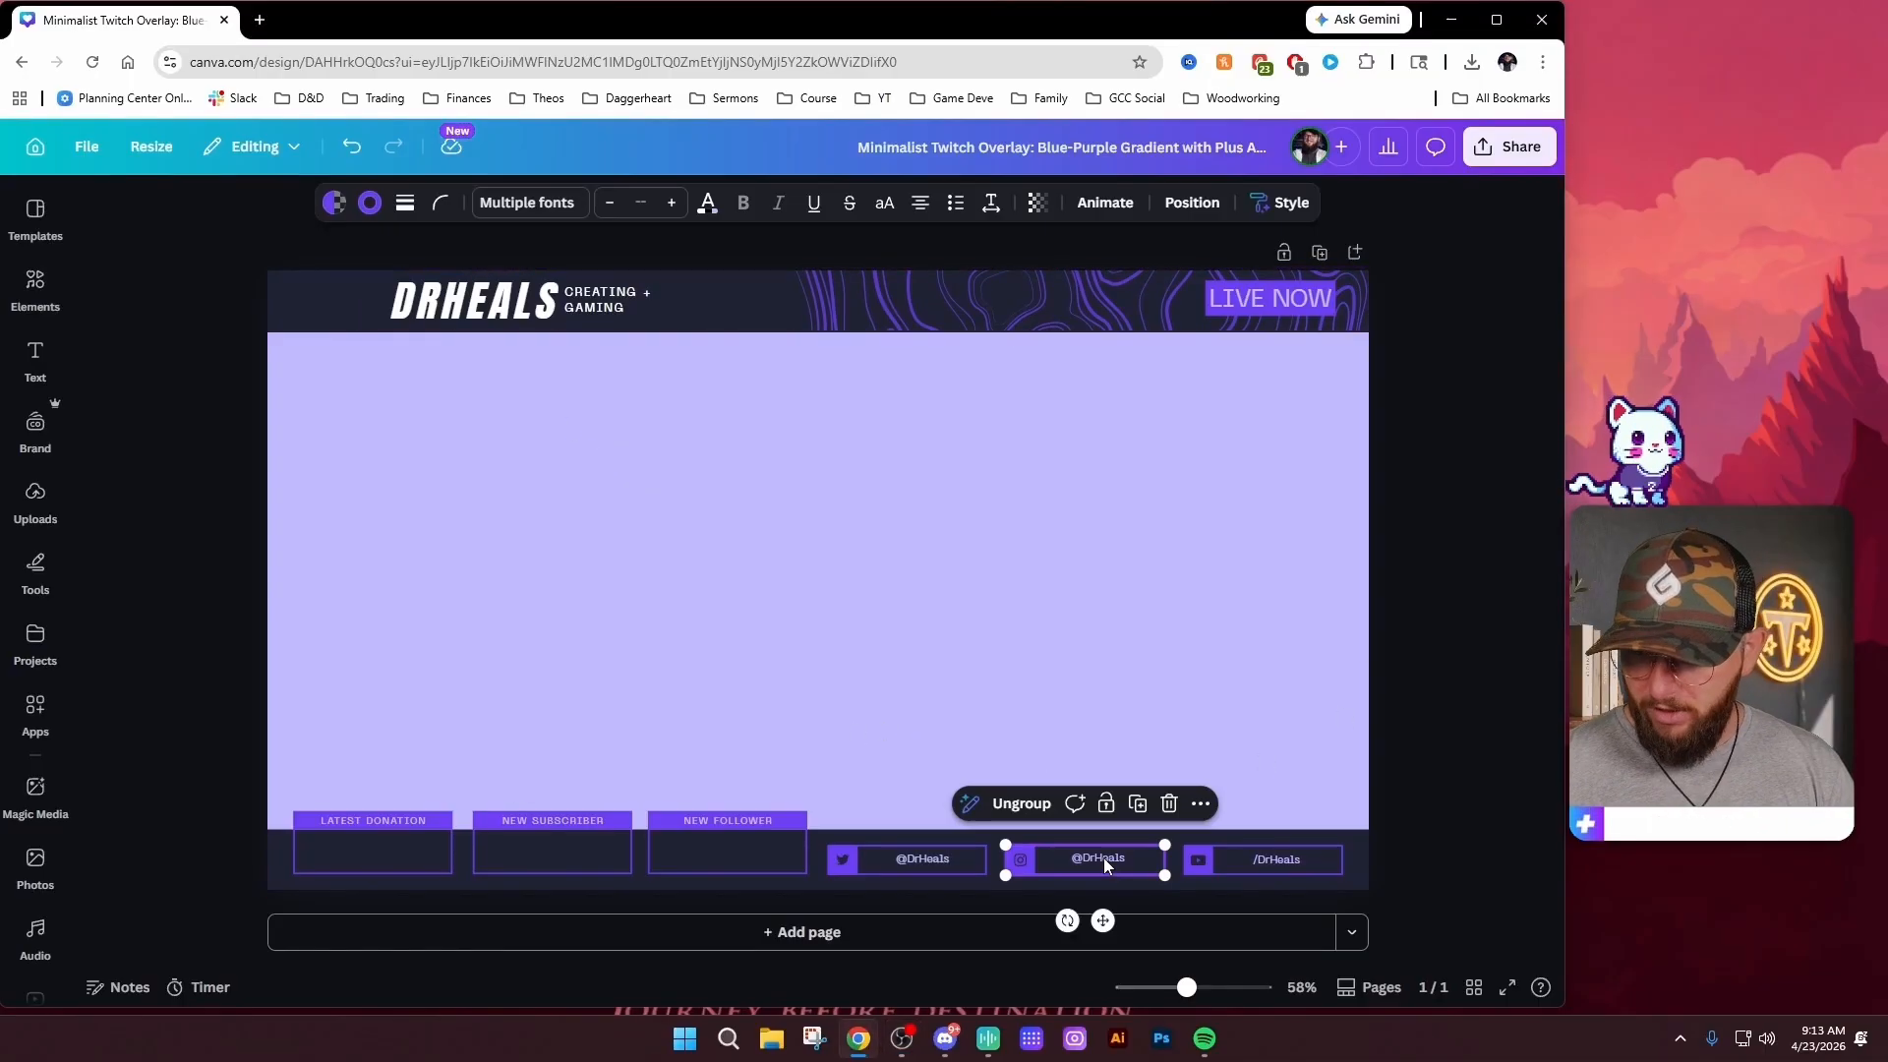
click(1428, 689)
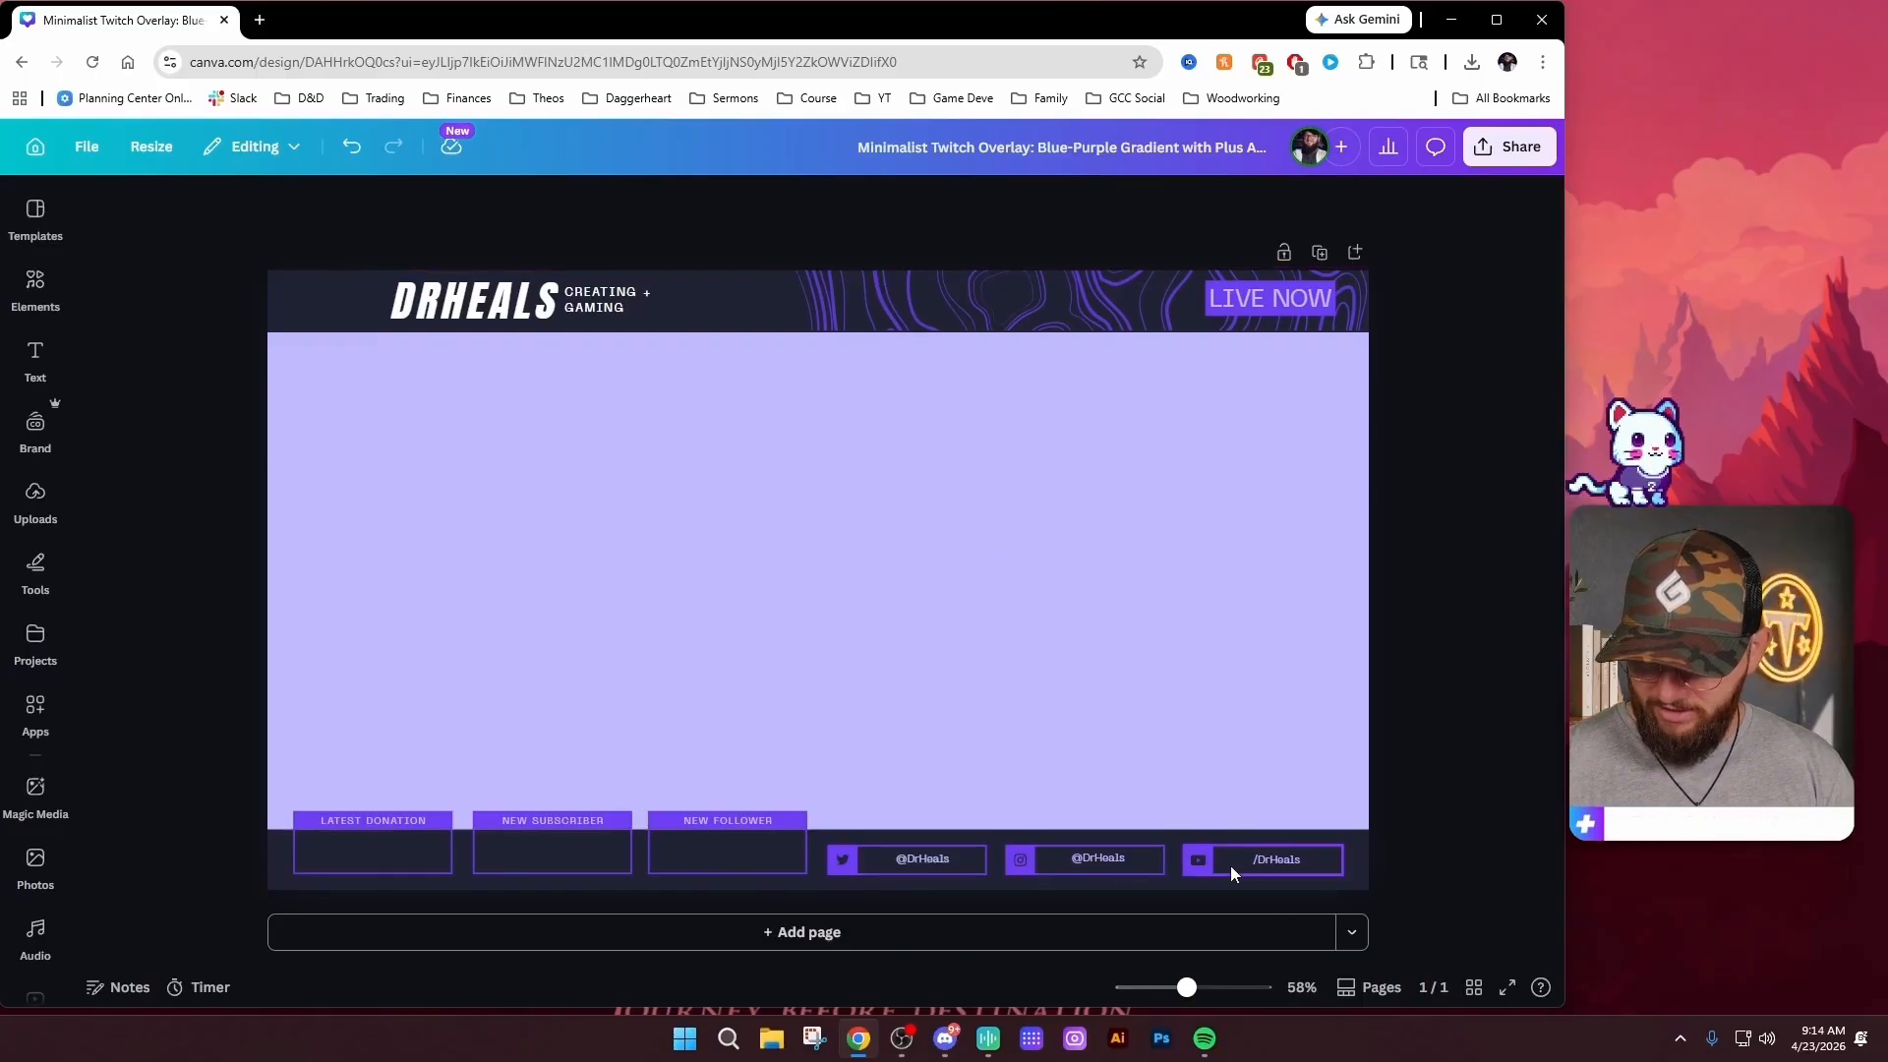
click(1094, 859)
click(1517, 773)
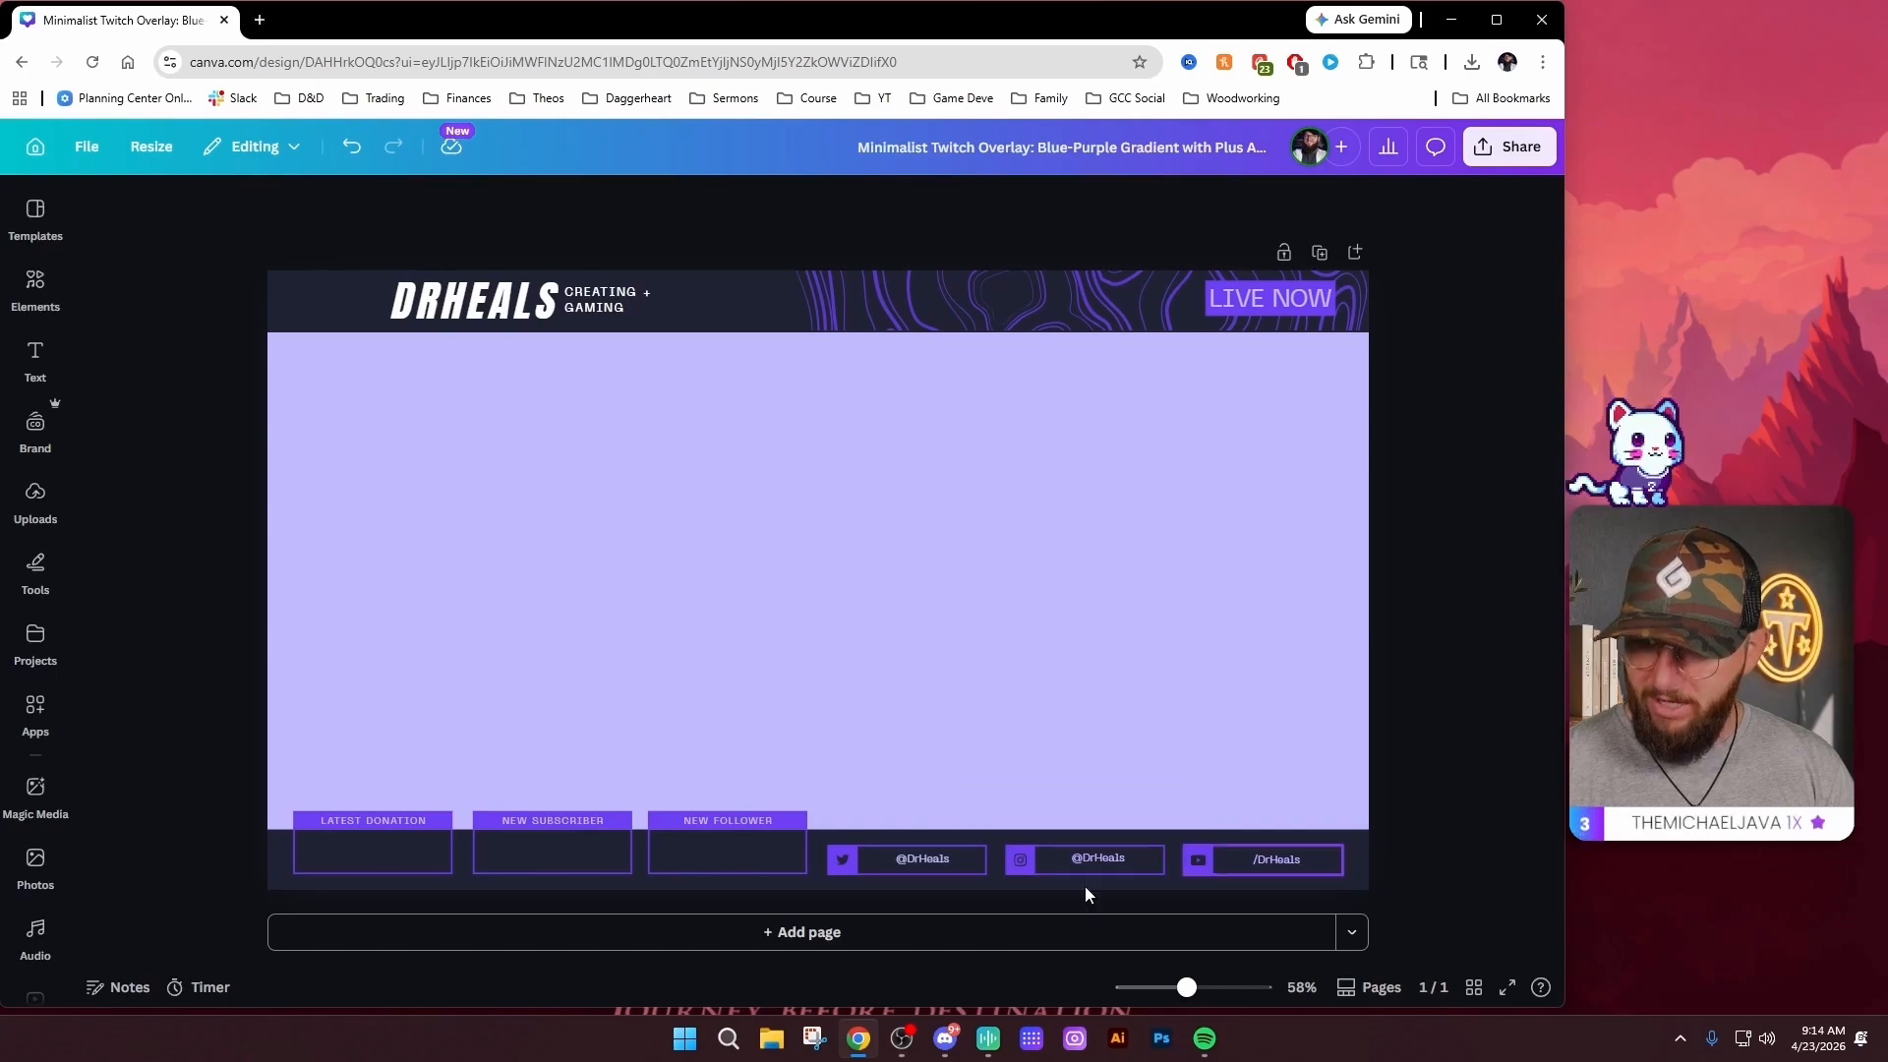
click(1083, 856)
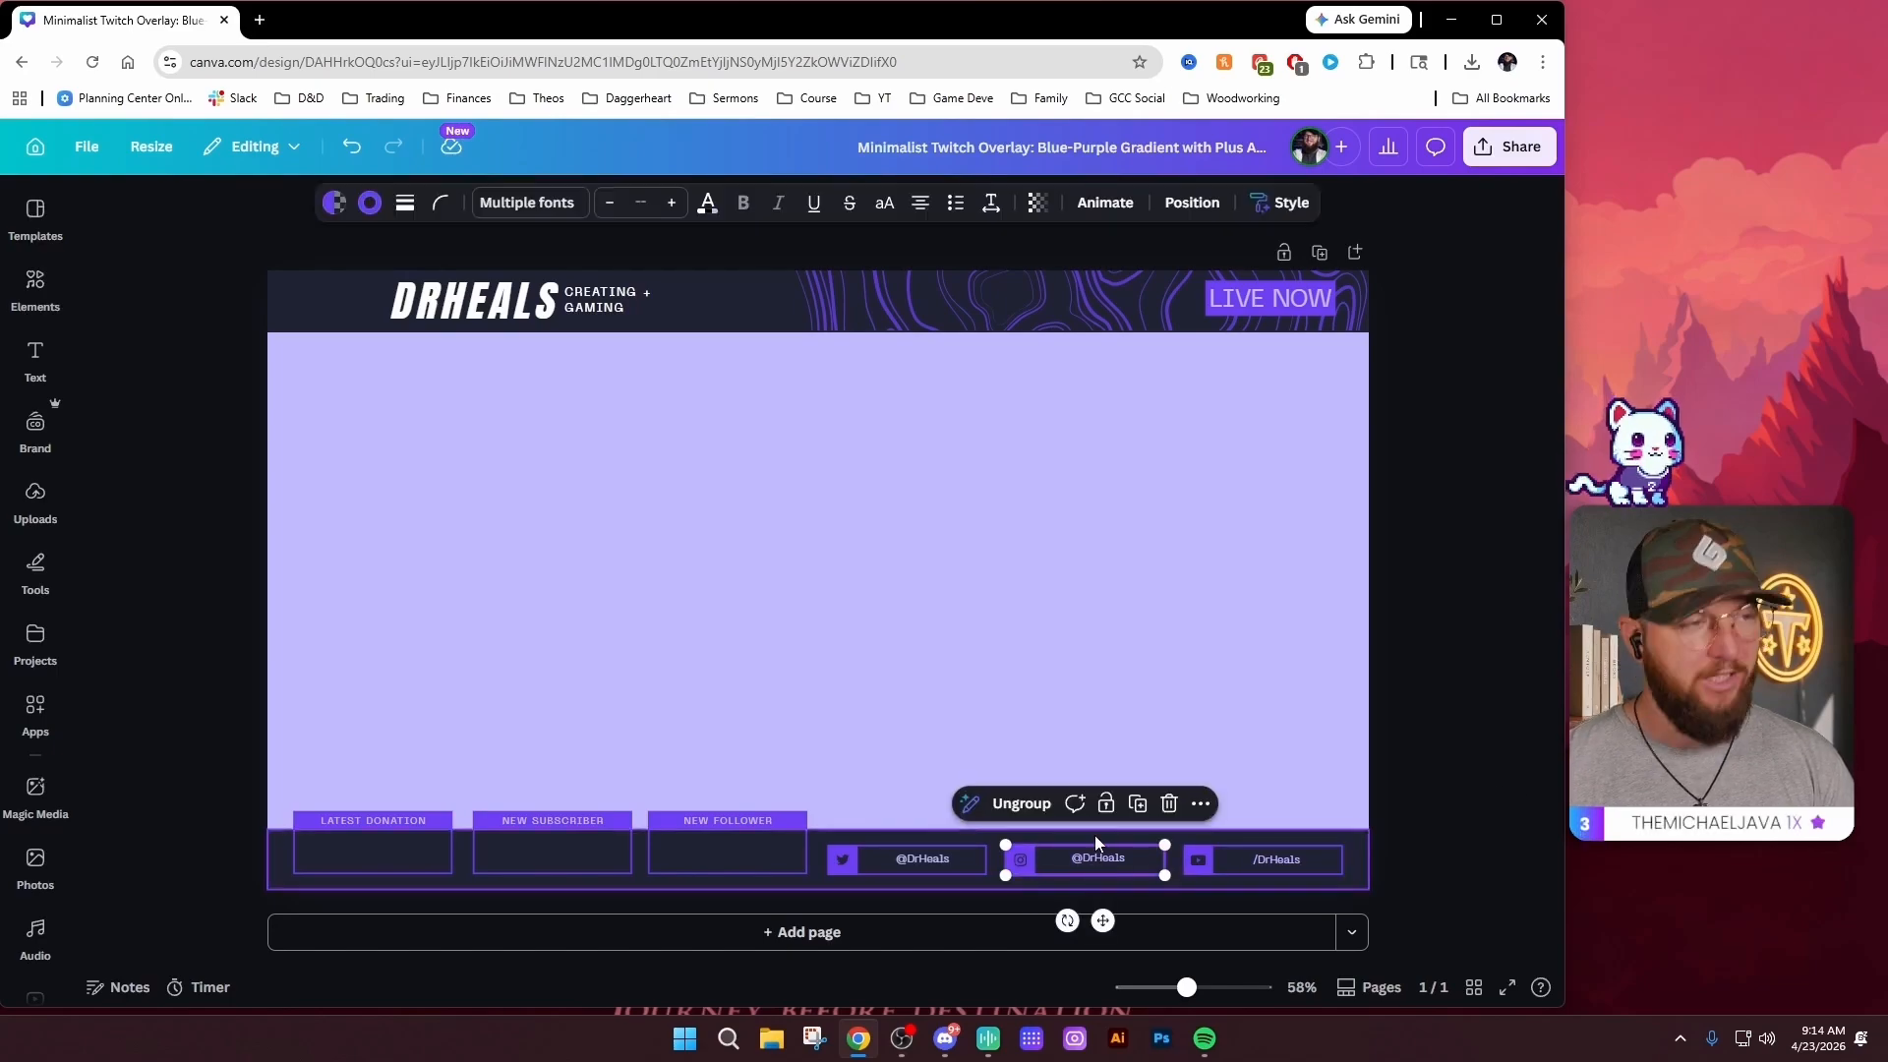
click(1022, 804)
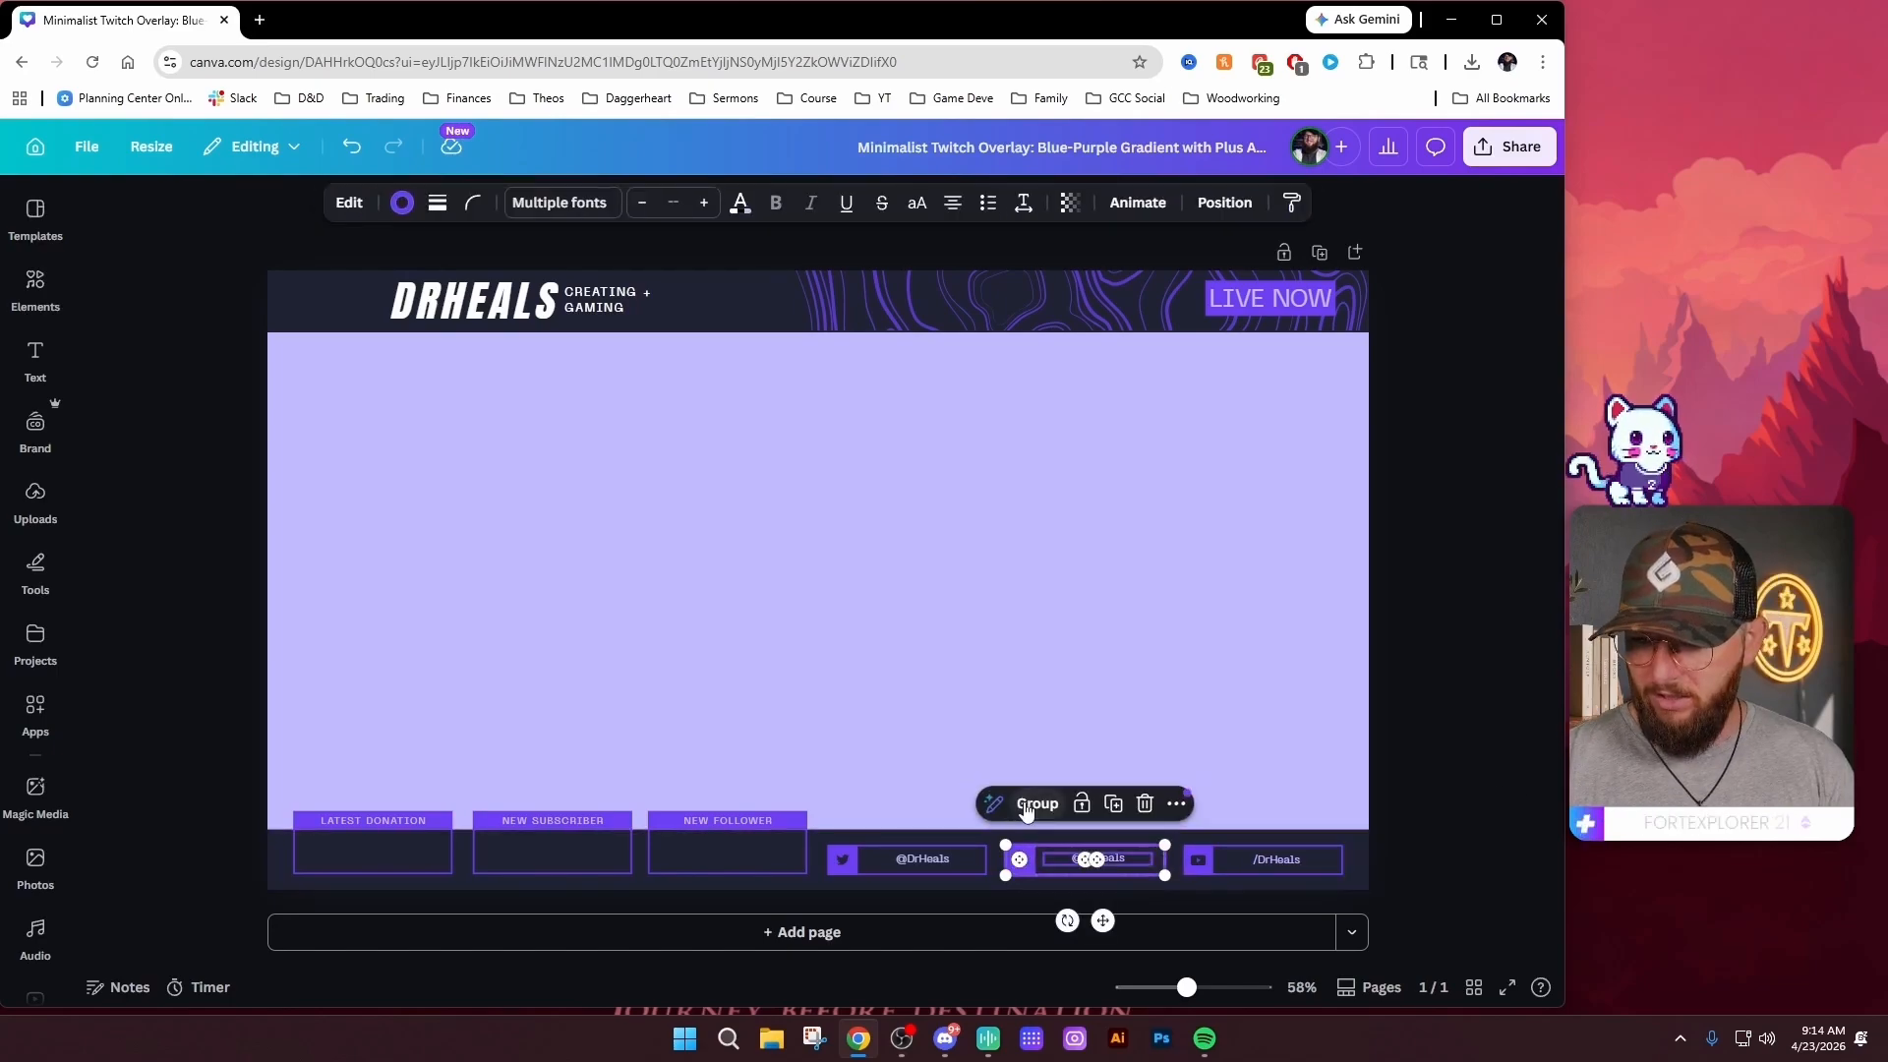
click(1212, 764)
click(1108, 858)
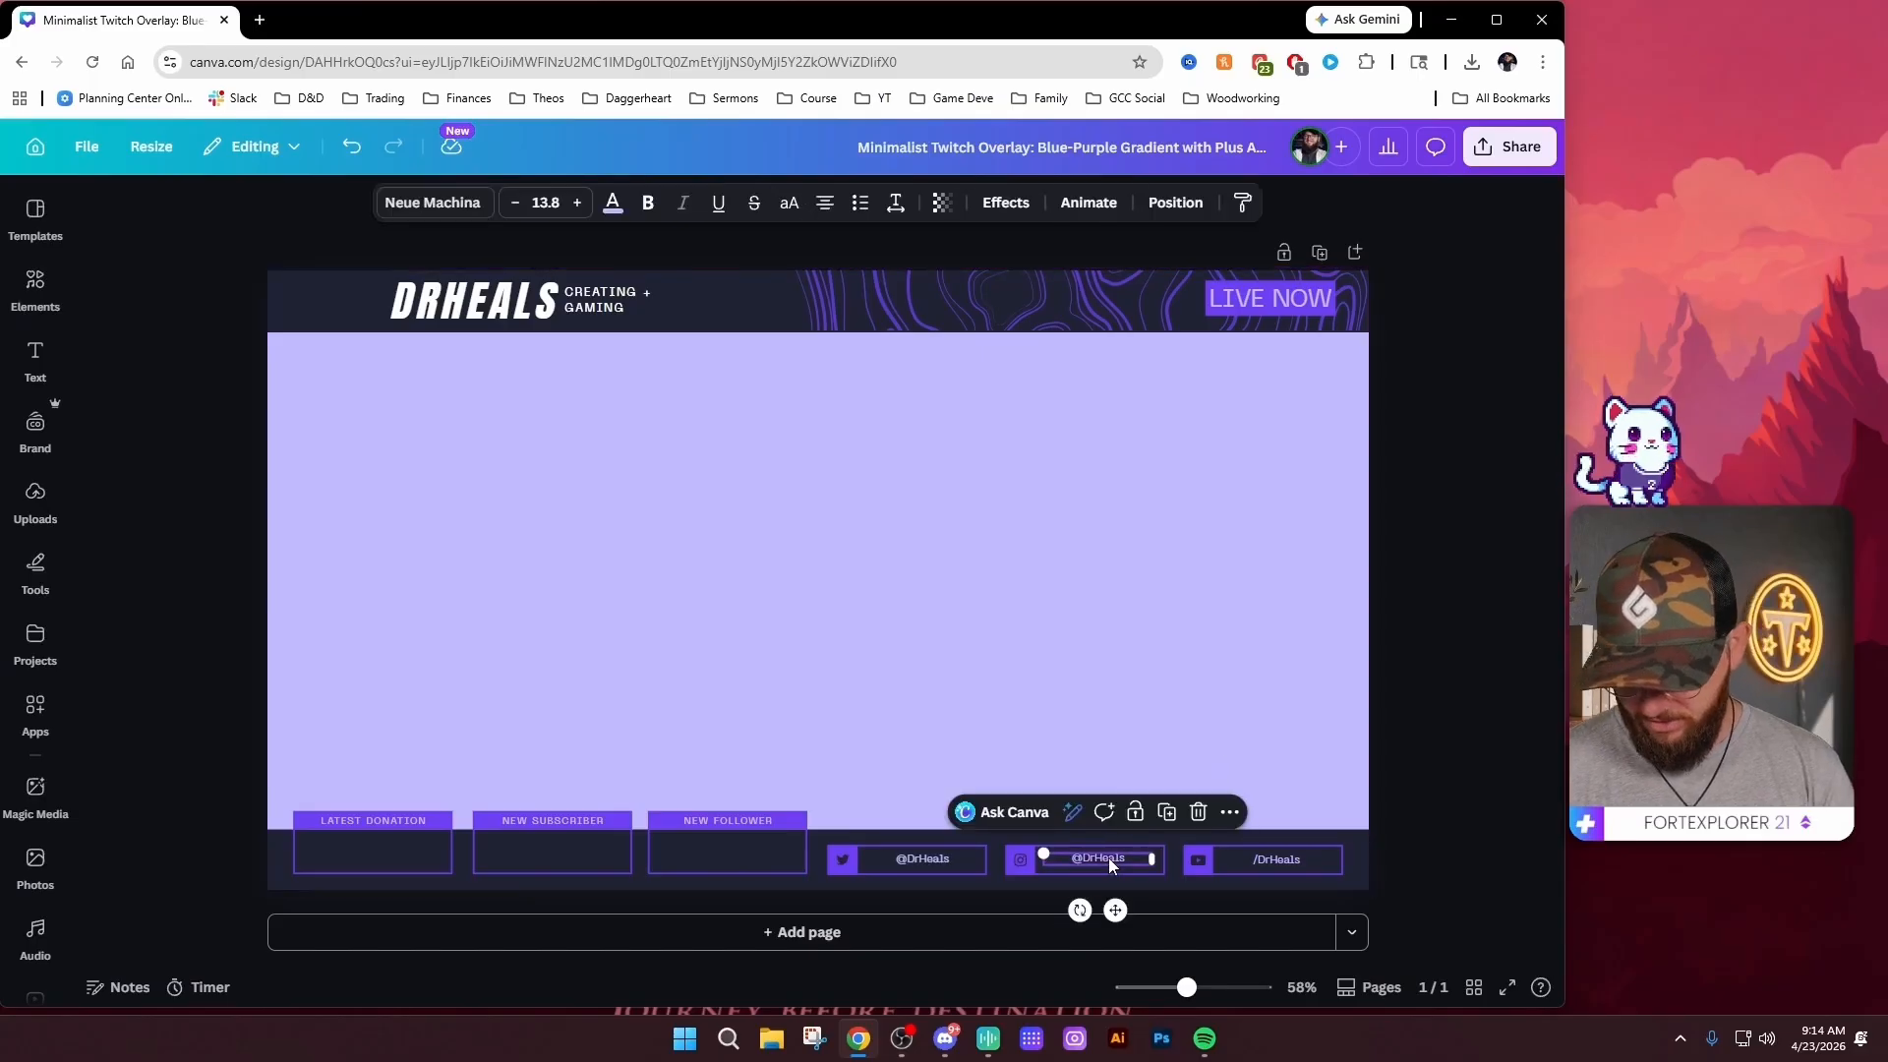
drag(1108, 857, 1115, 858)
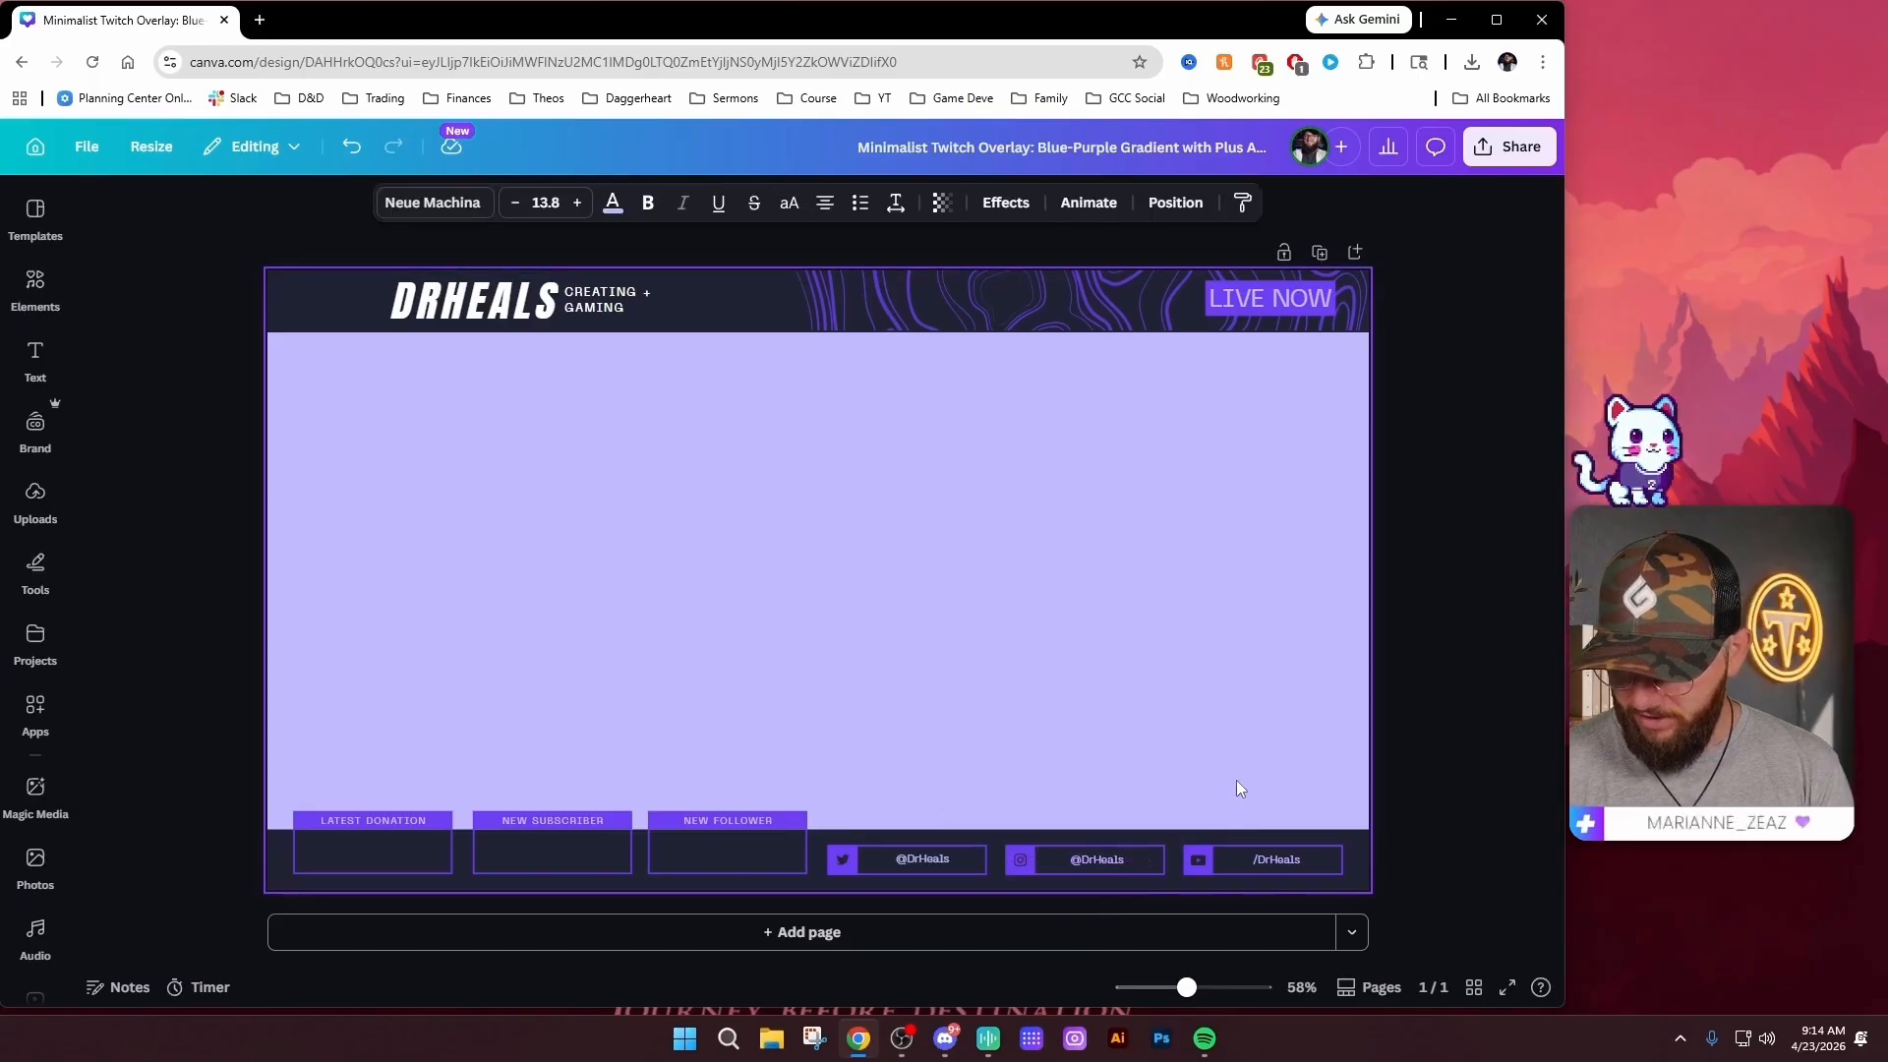
click(1236, 781)
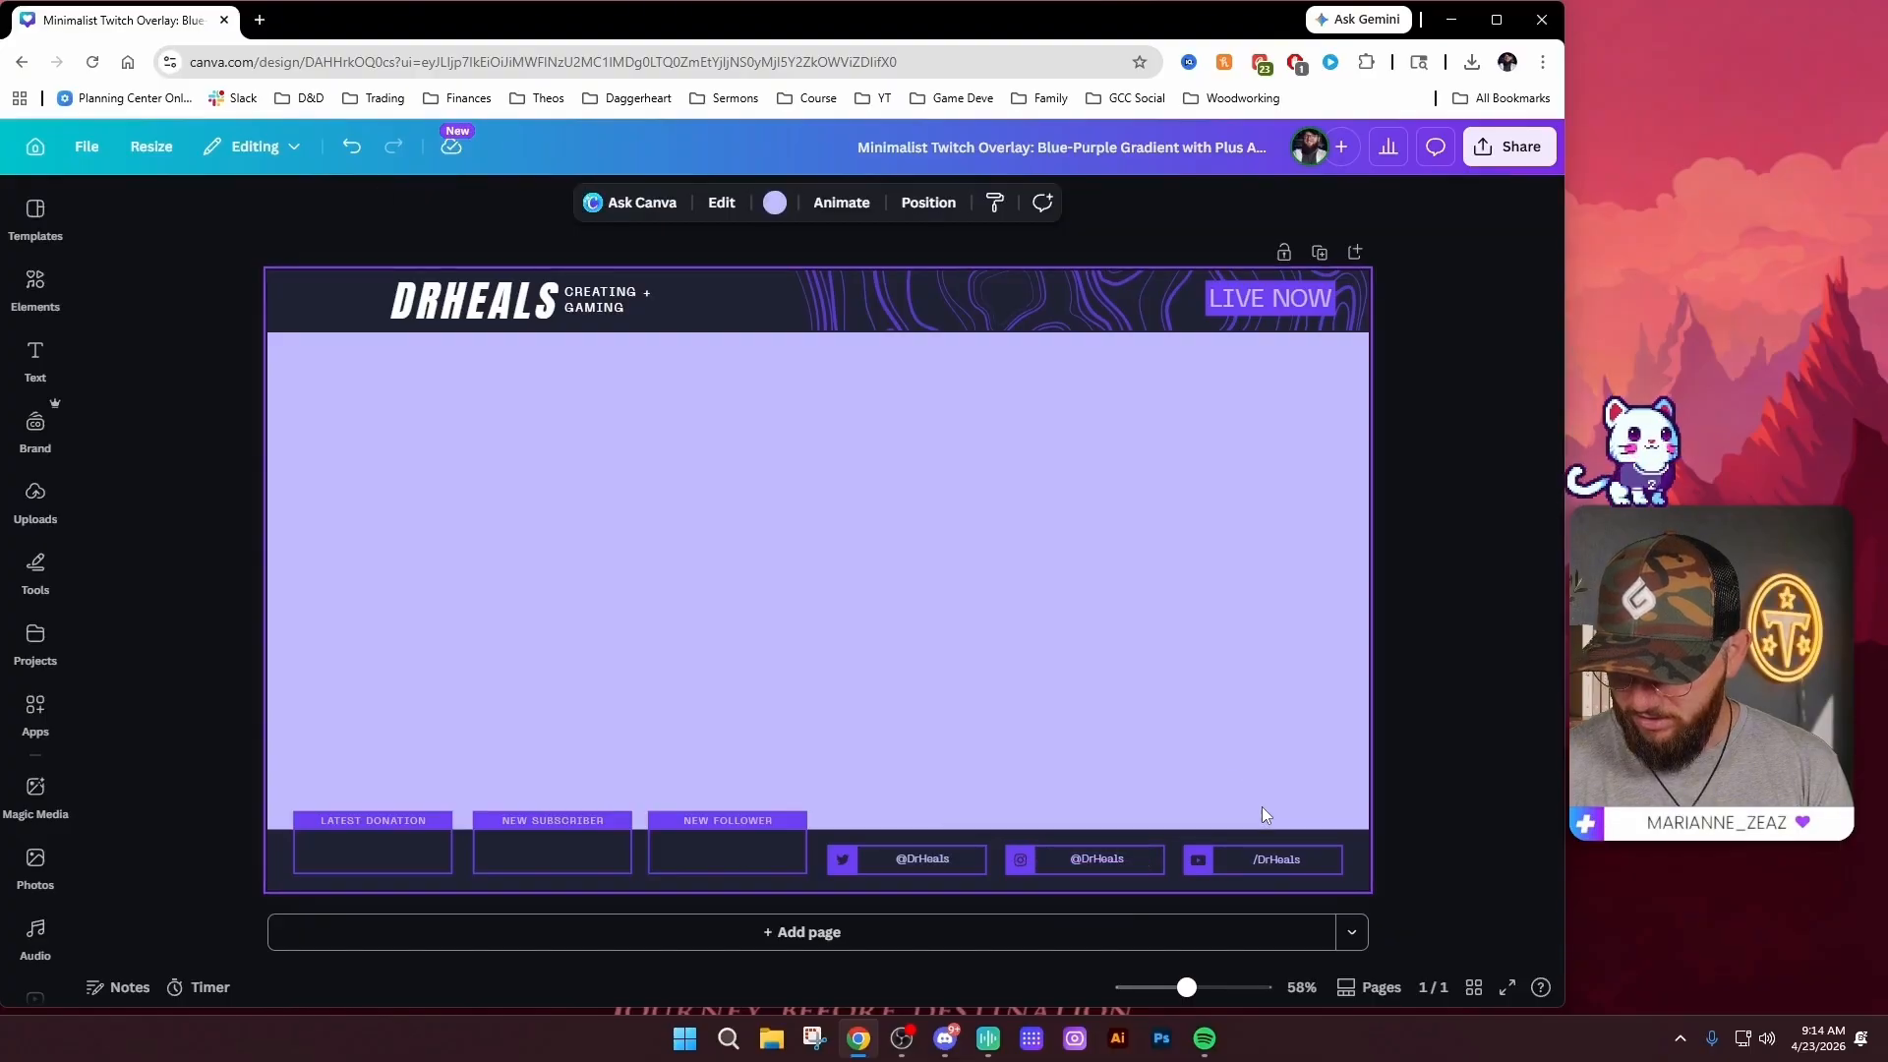
click(1284, 858)
click(1299, 728)
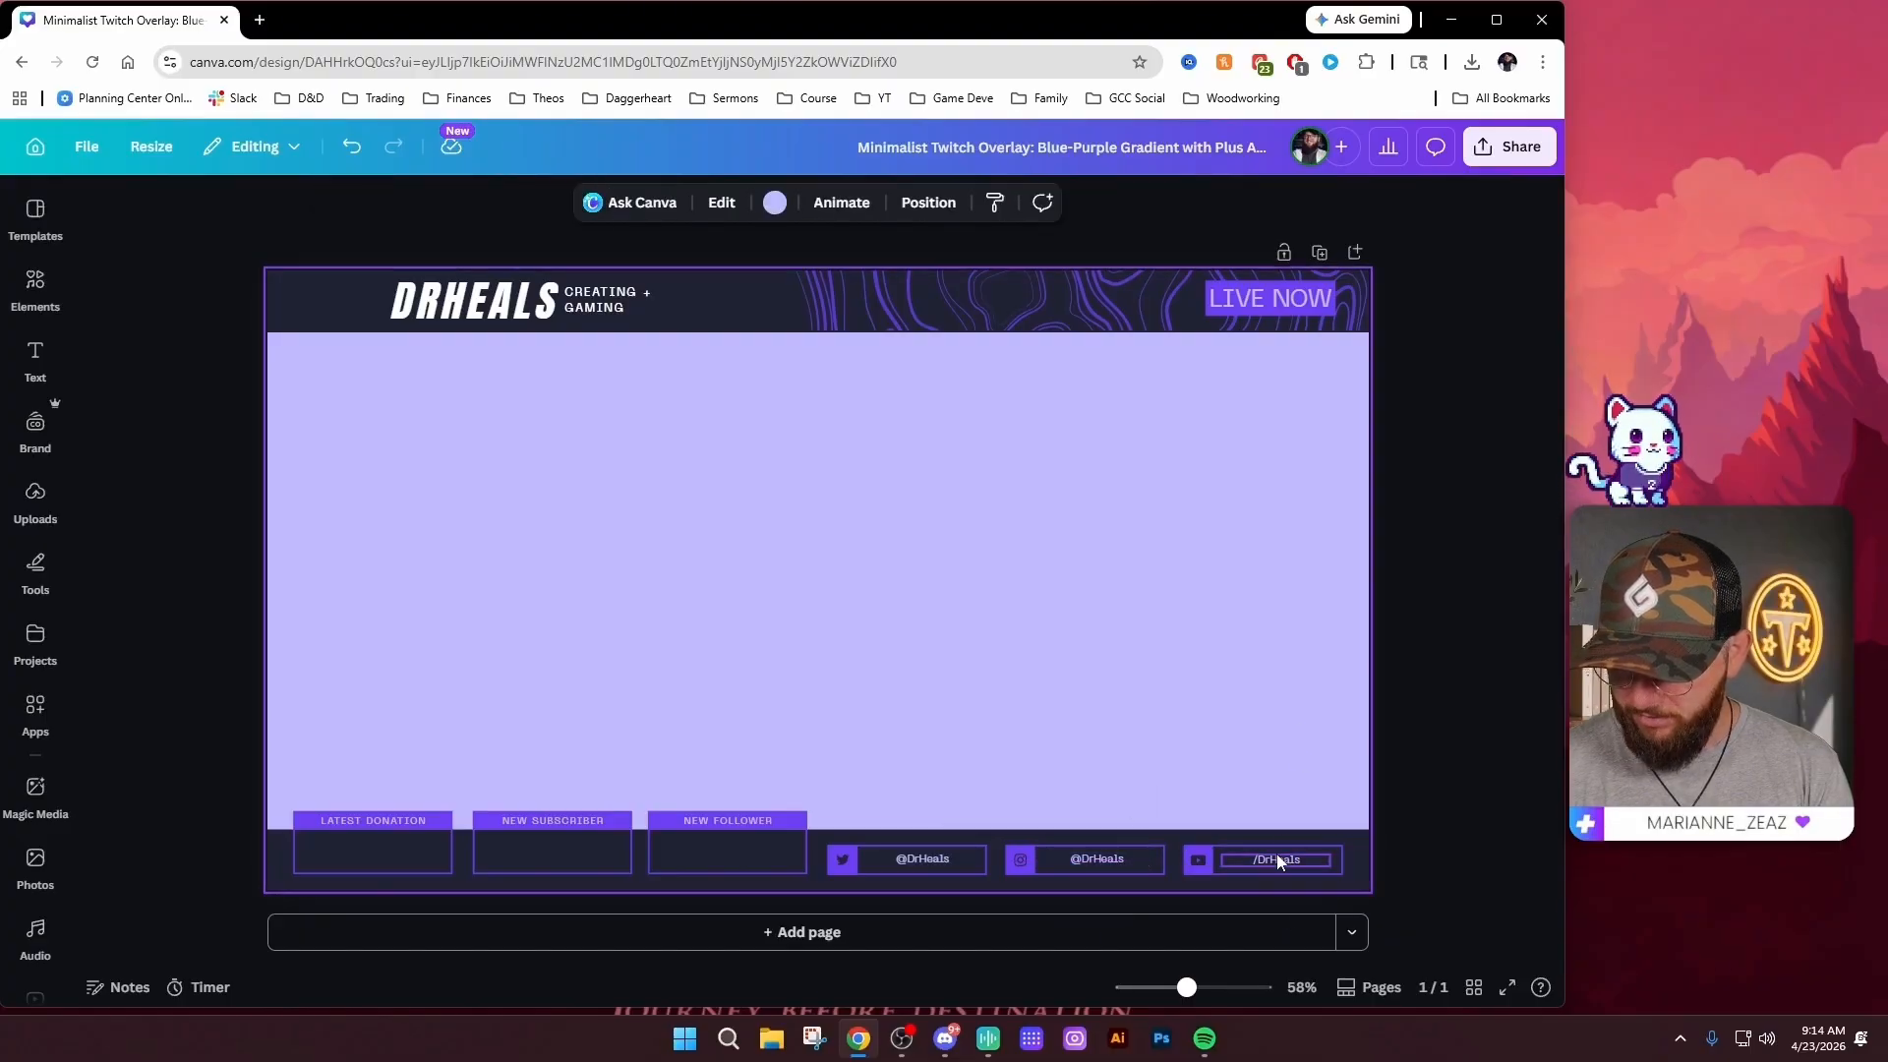
click(1277, 859)
click(1283, 869)
click(924, 869)
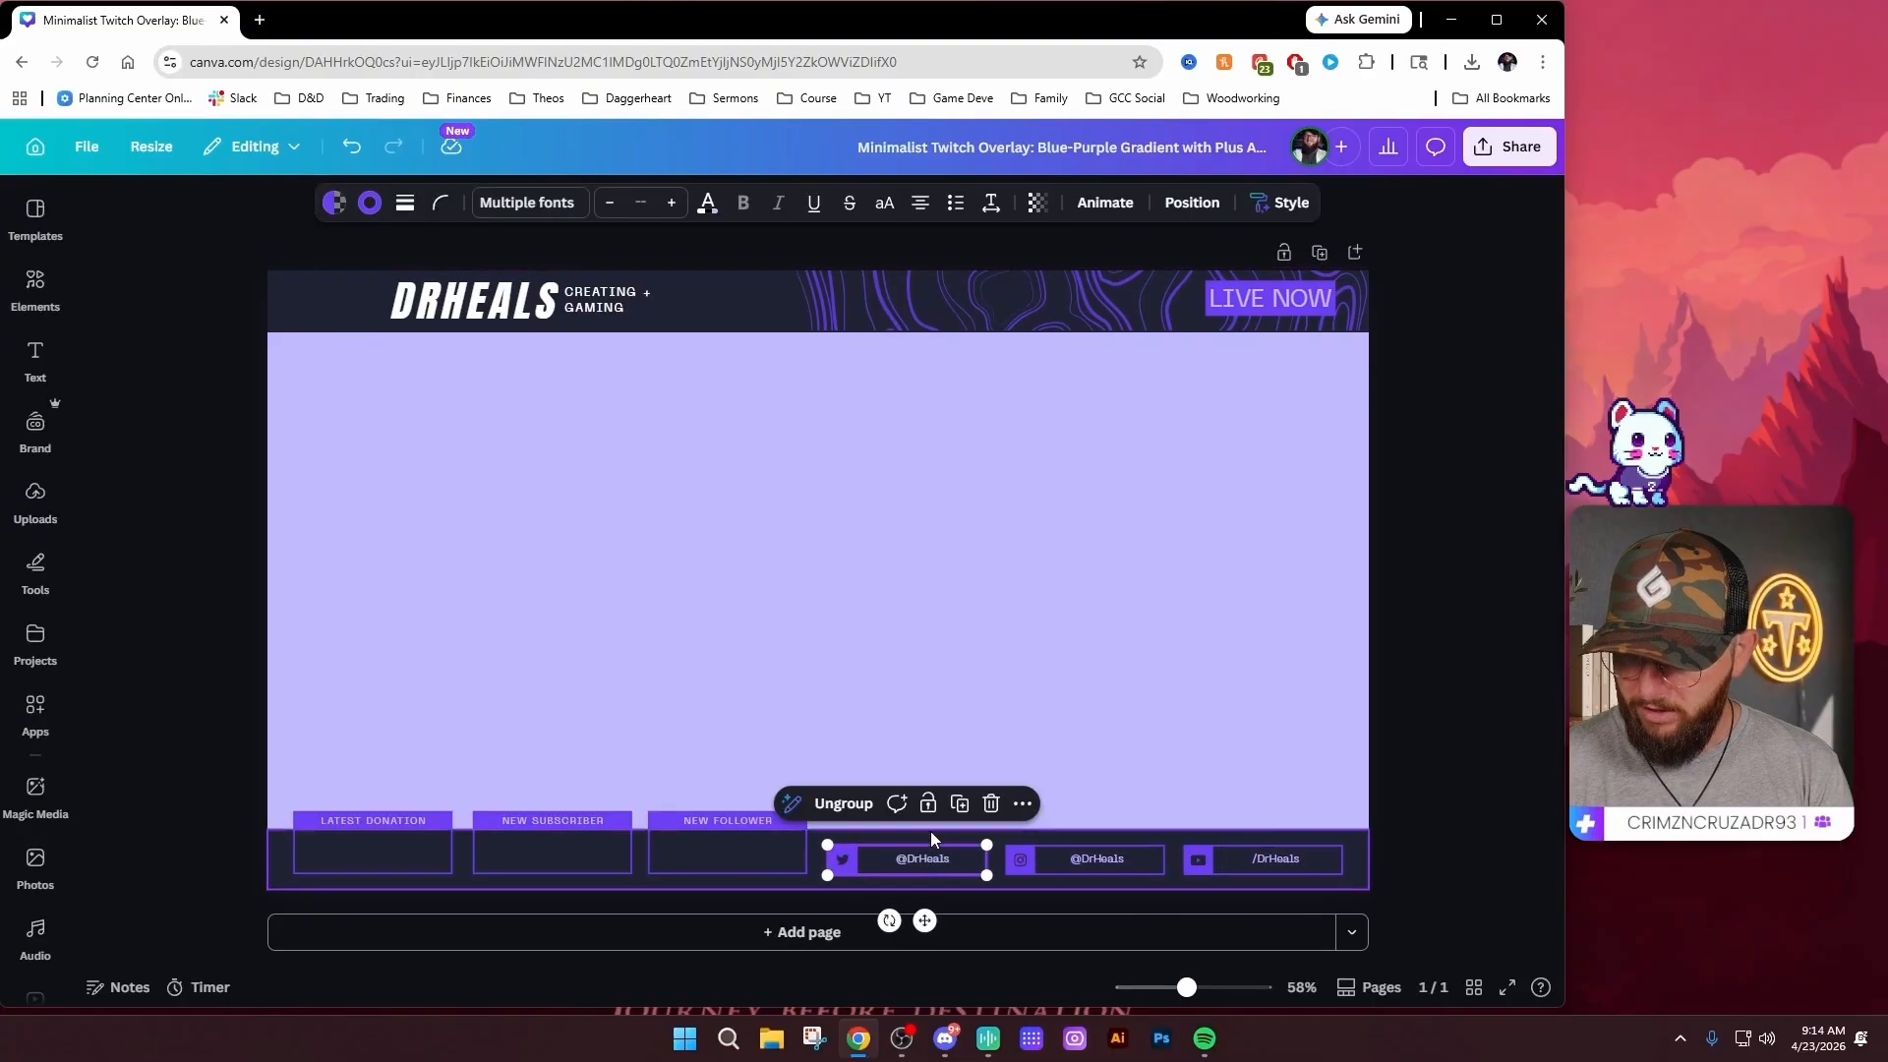
click(964, 813)
click(928, 859)
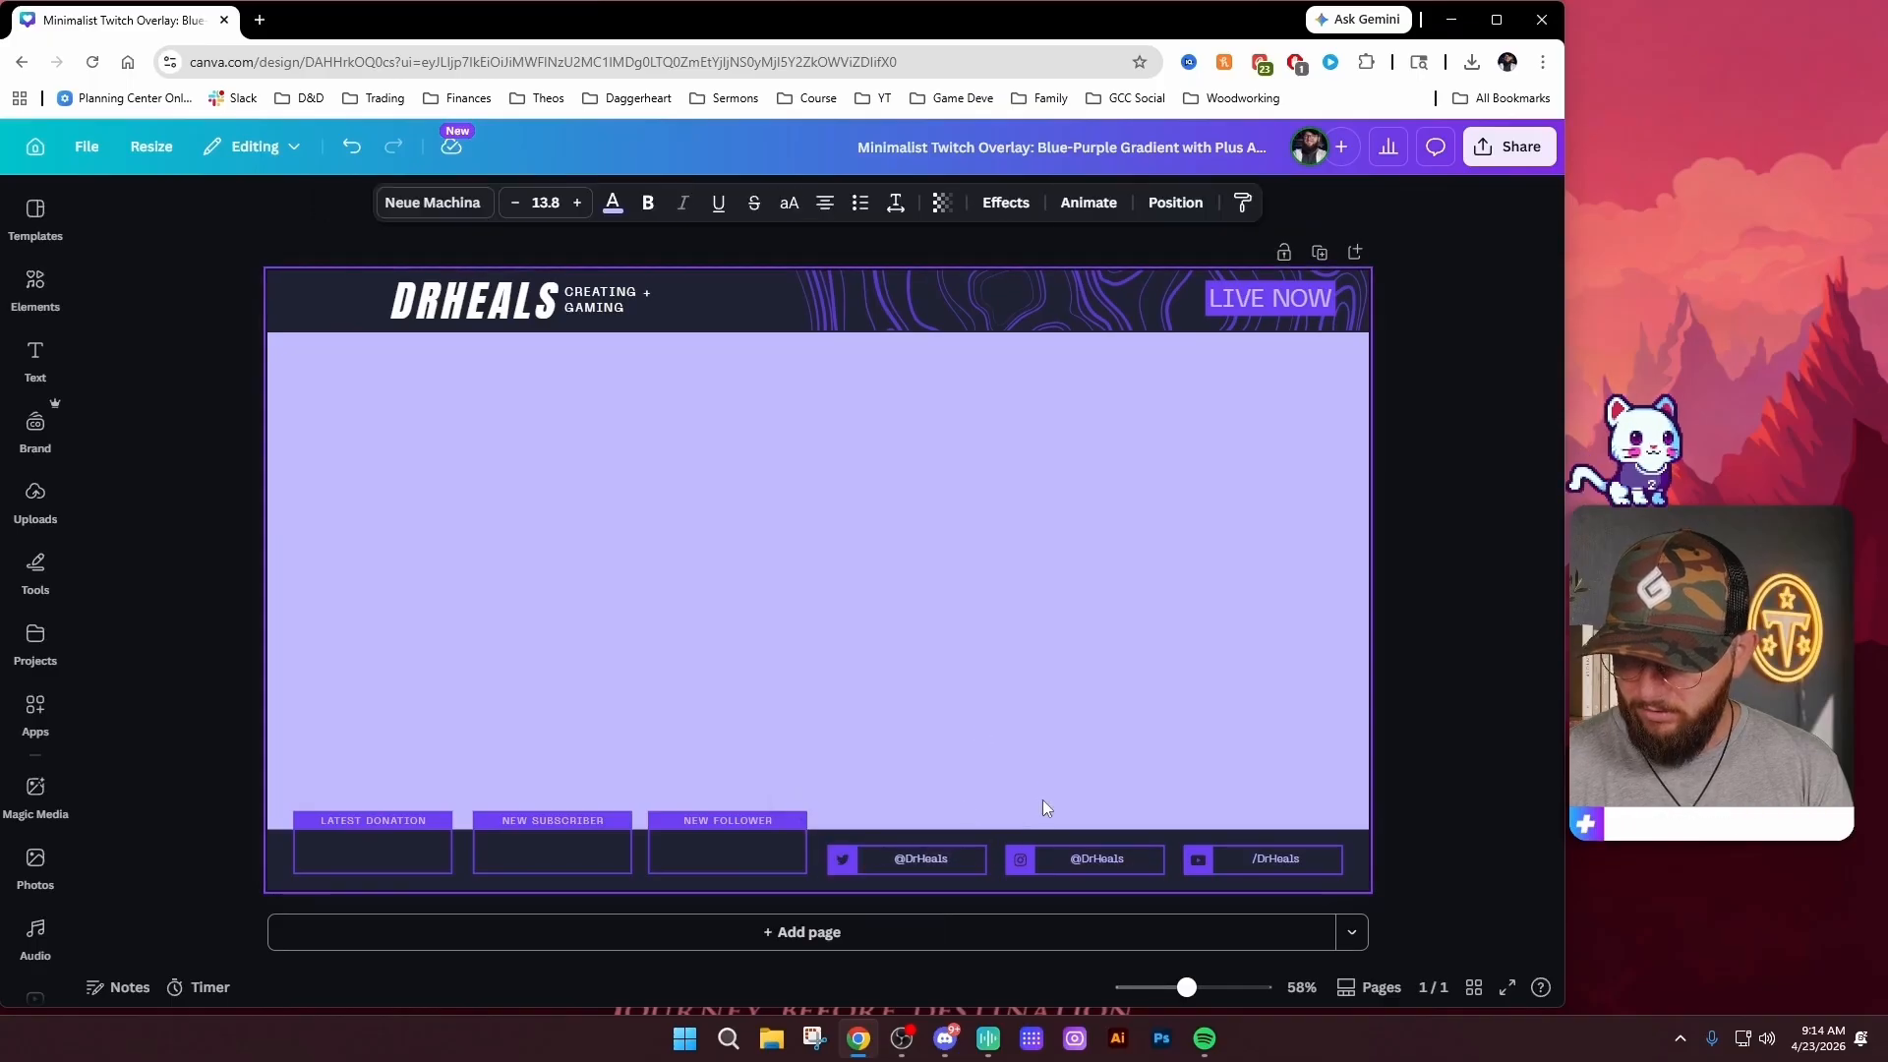
click(1202, 750)
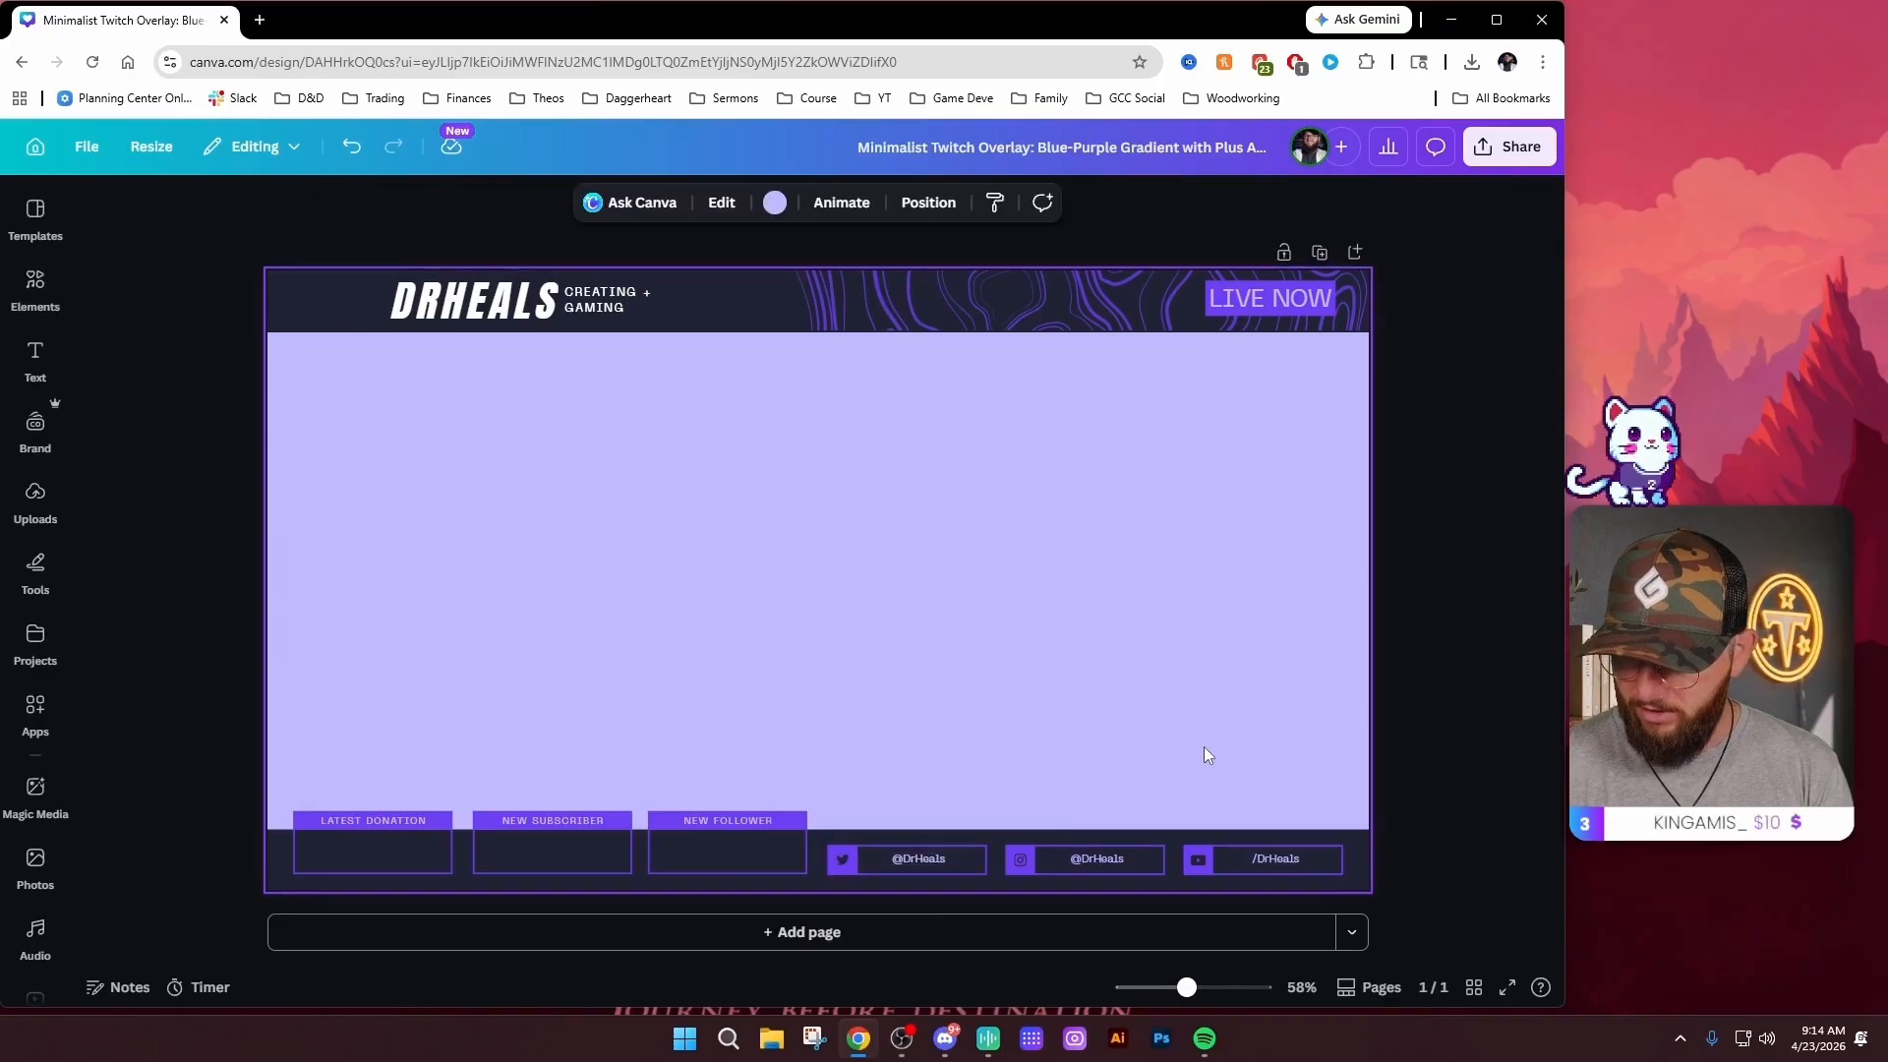
Fine-tune the position of the Instagram, YouTube and Twitter handle texts so they sit evenly within their footer boxes
click(1098, 858)
click(1285, 858)
click(1205, 782)
click(929, 859)
click(1223, 700)
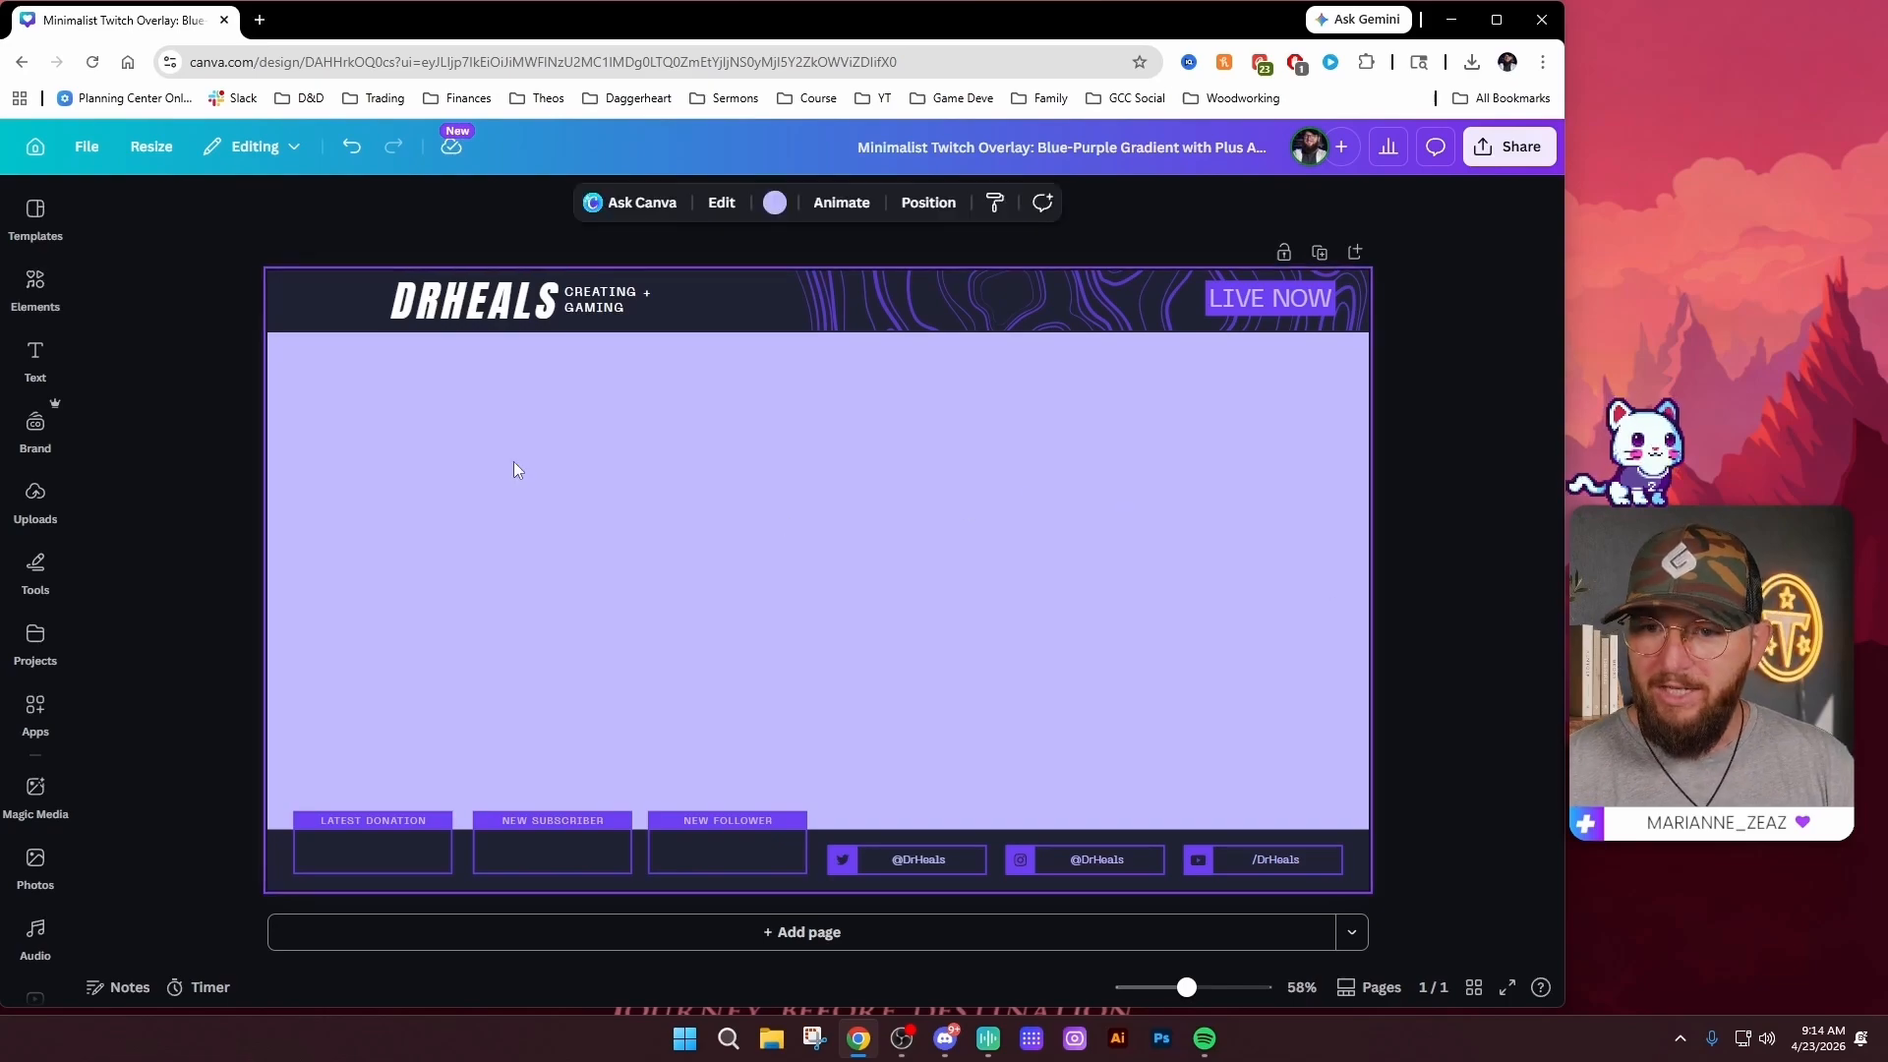
drag(358, 392, 997, 497)
drag(998, 494, 521, 472)
drag(457, 428, 767, 576)
drag(348, 424, 979, 650)
drag(469, 469, 1066, 652)
drag(348, 395, 916, 587)
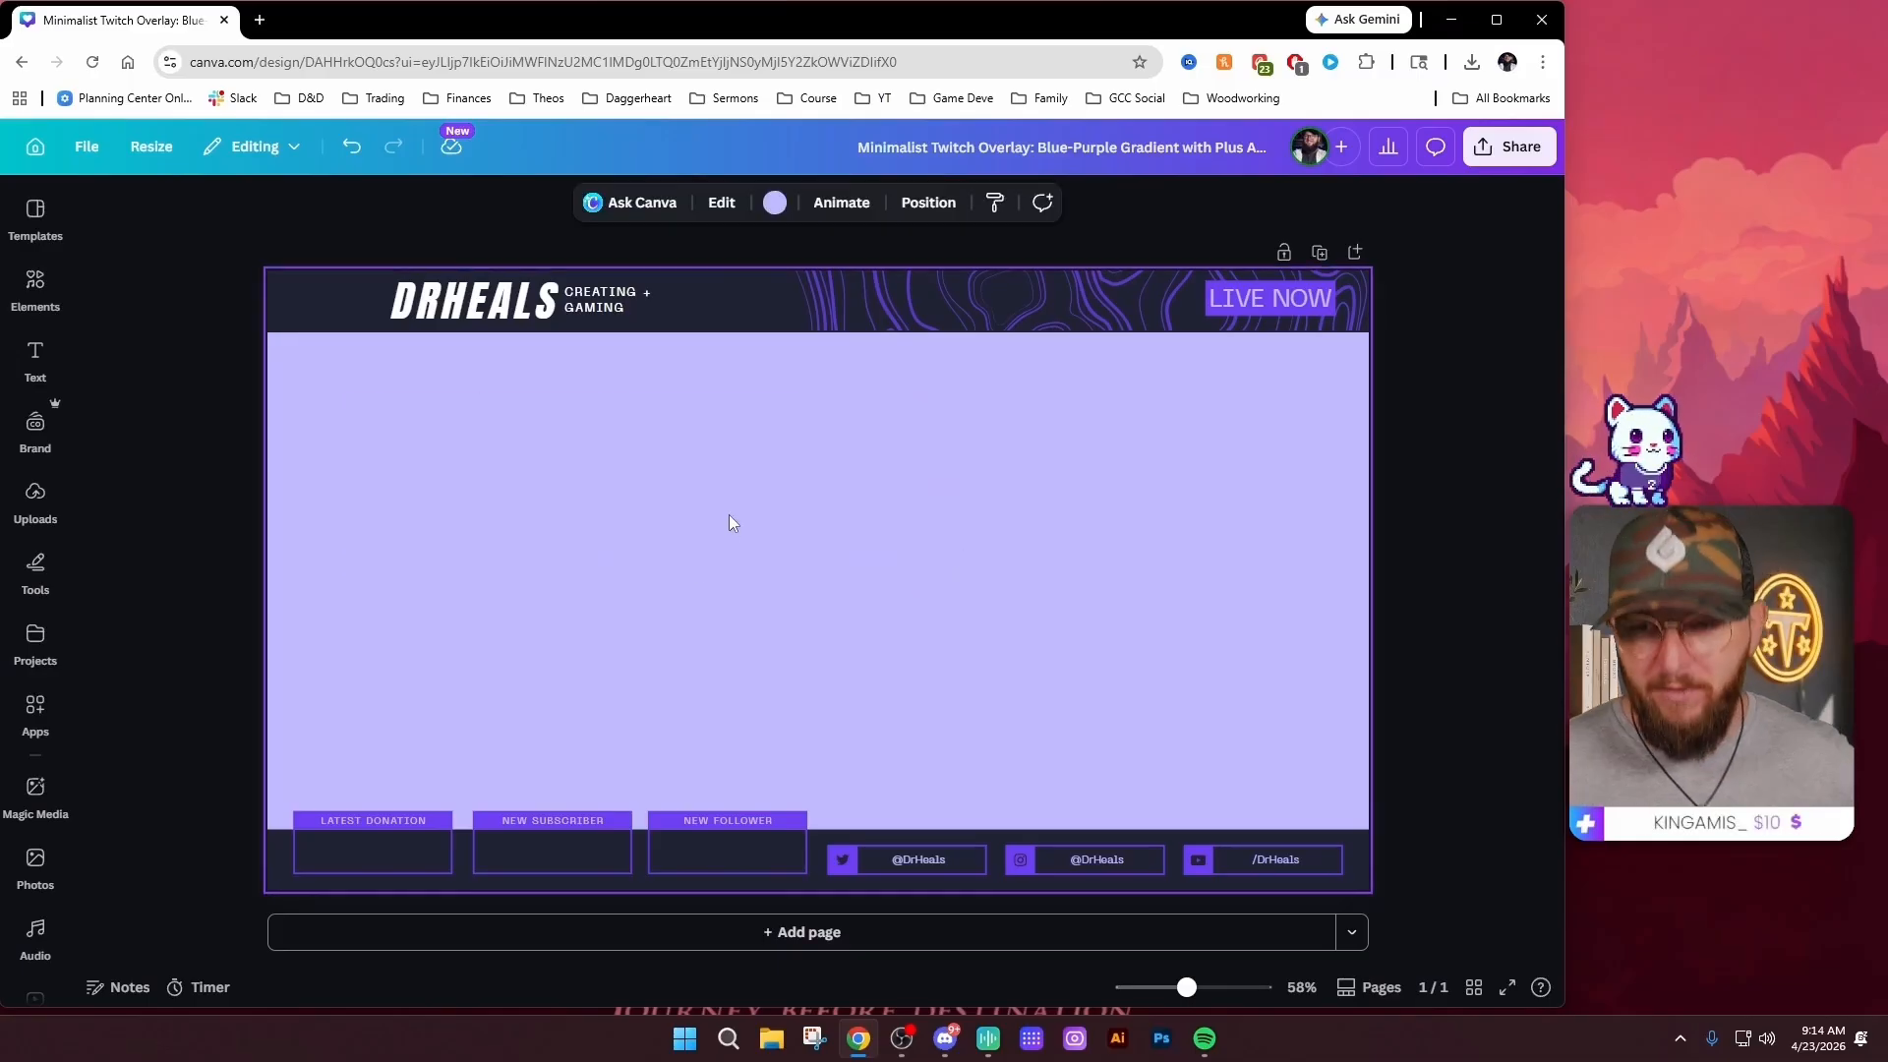
Remove the lavender background from the overlay page and undo the removal
key(Delete)
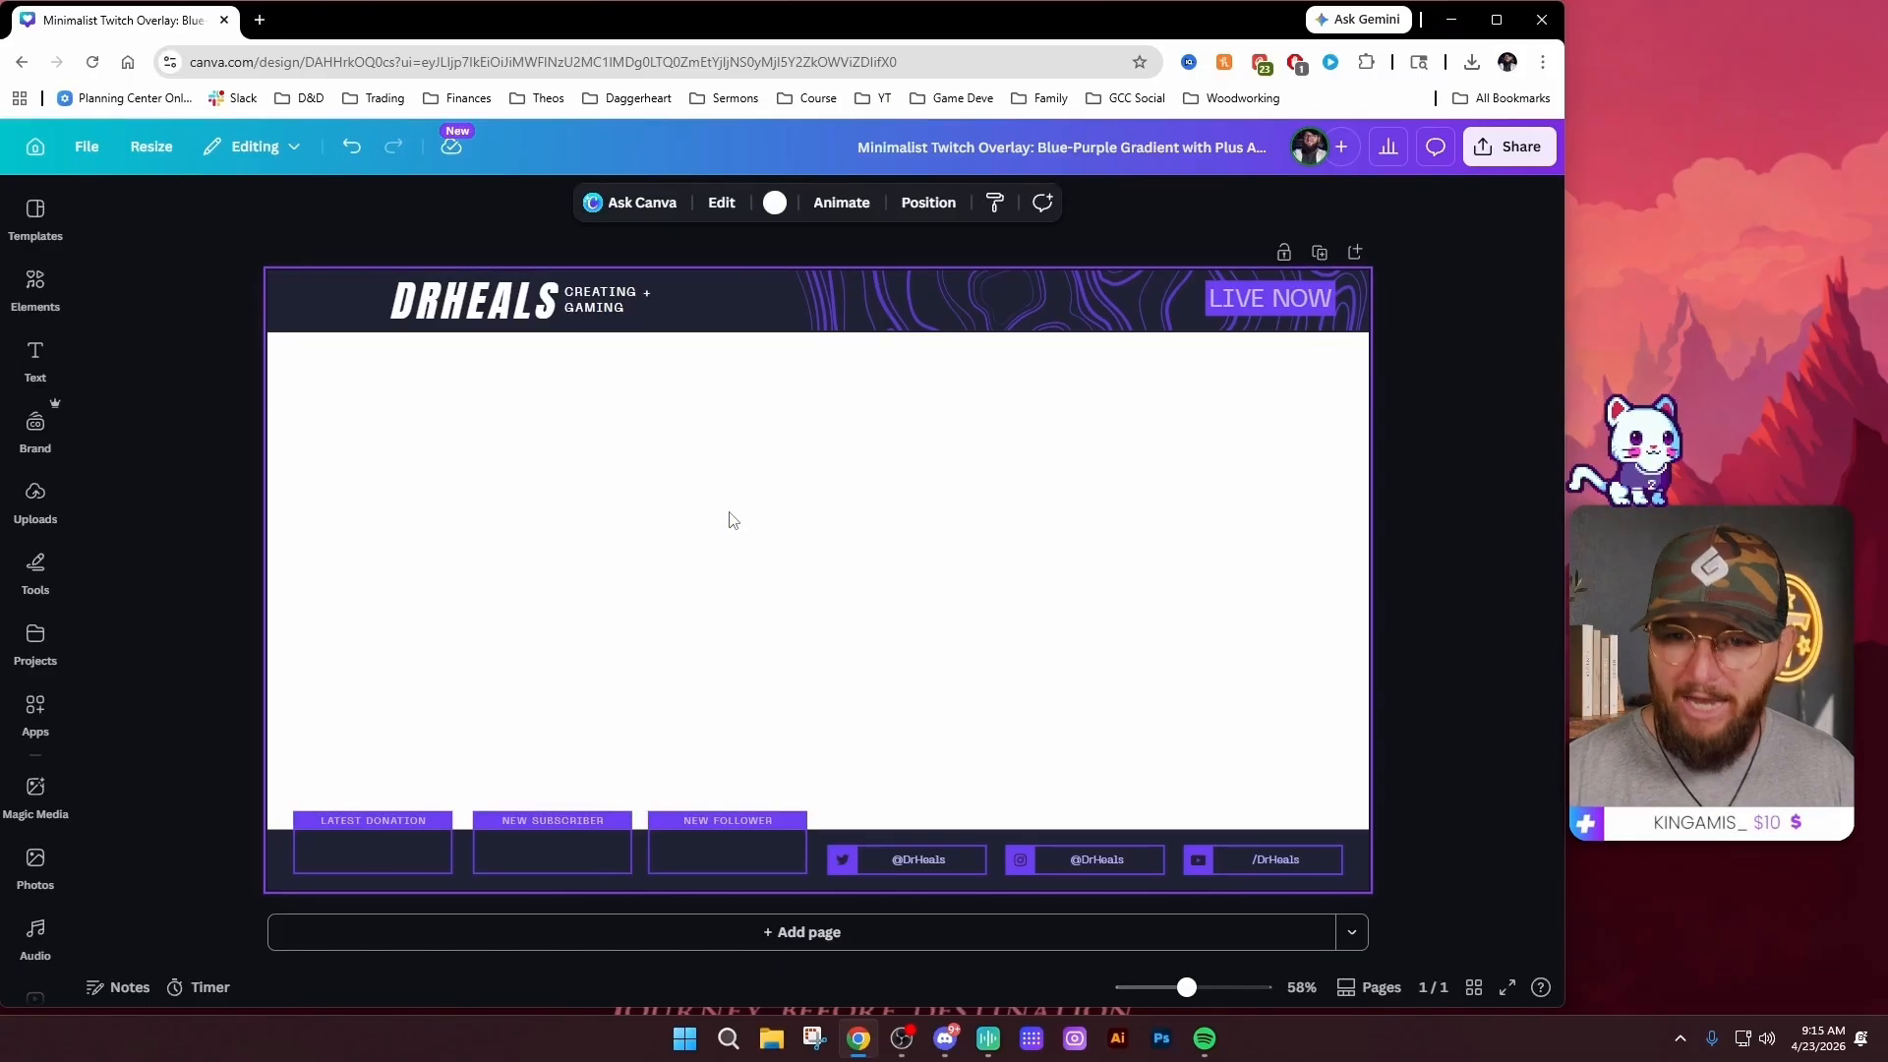
drag(375, 475, 1138, 633)
drag(538, 538, 1094, 639)
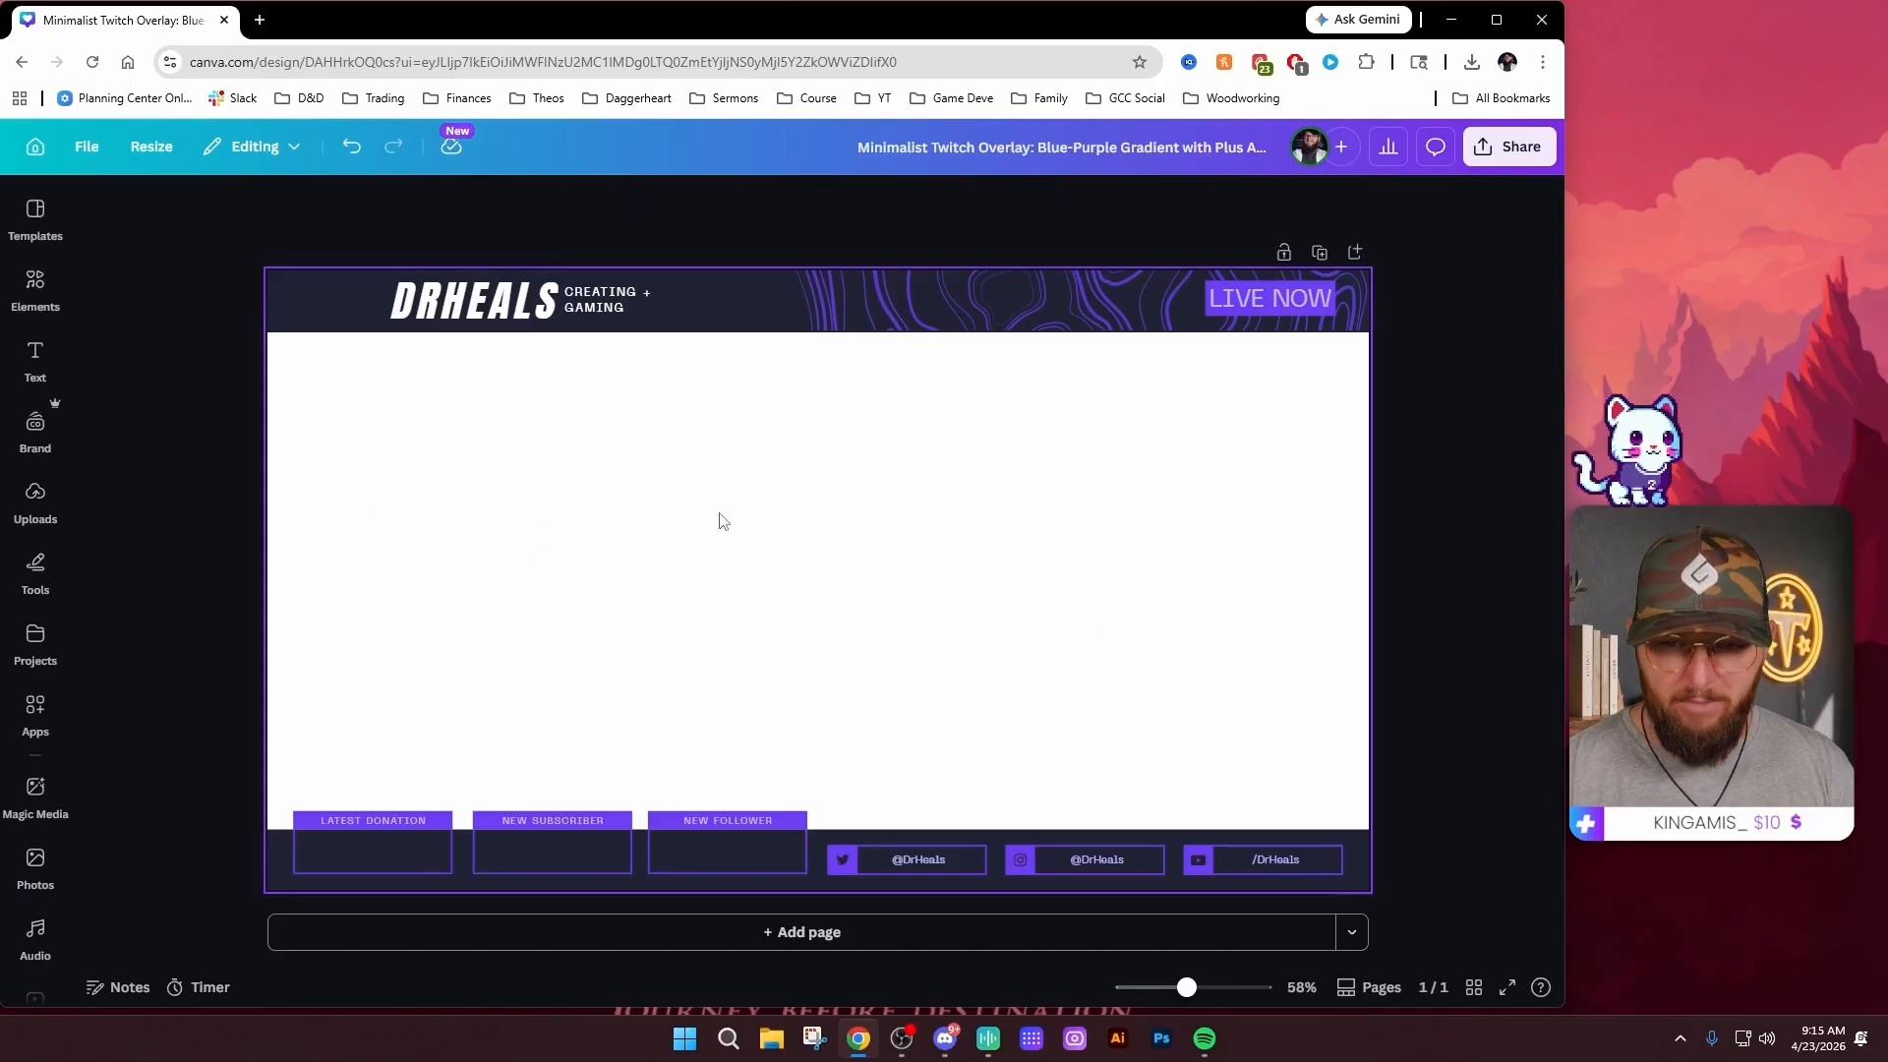
click(35, 287)
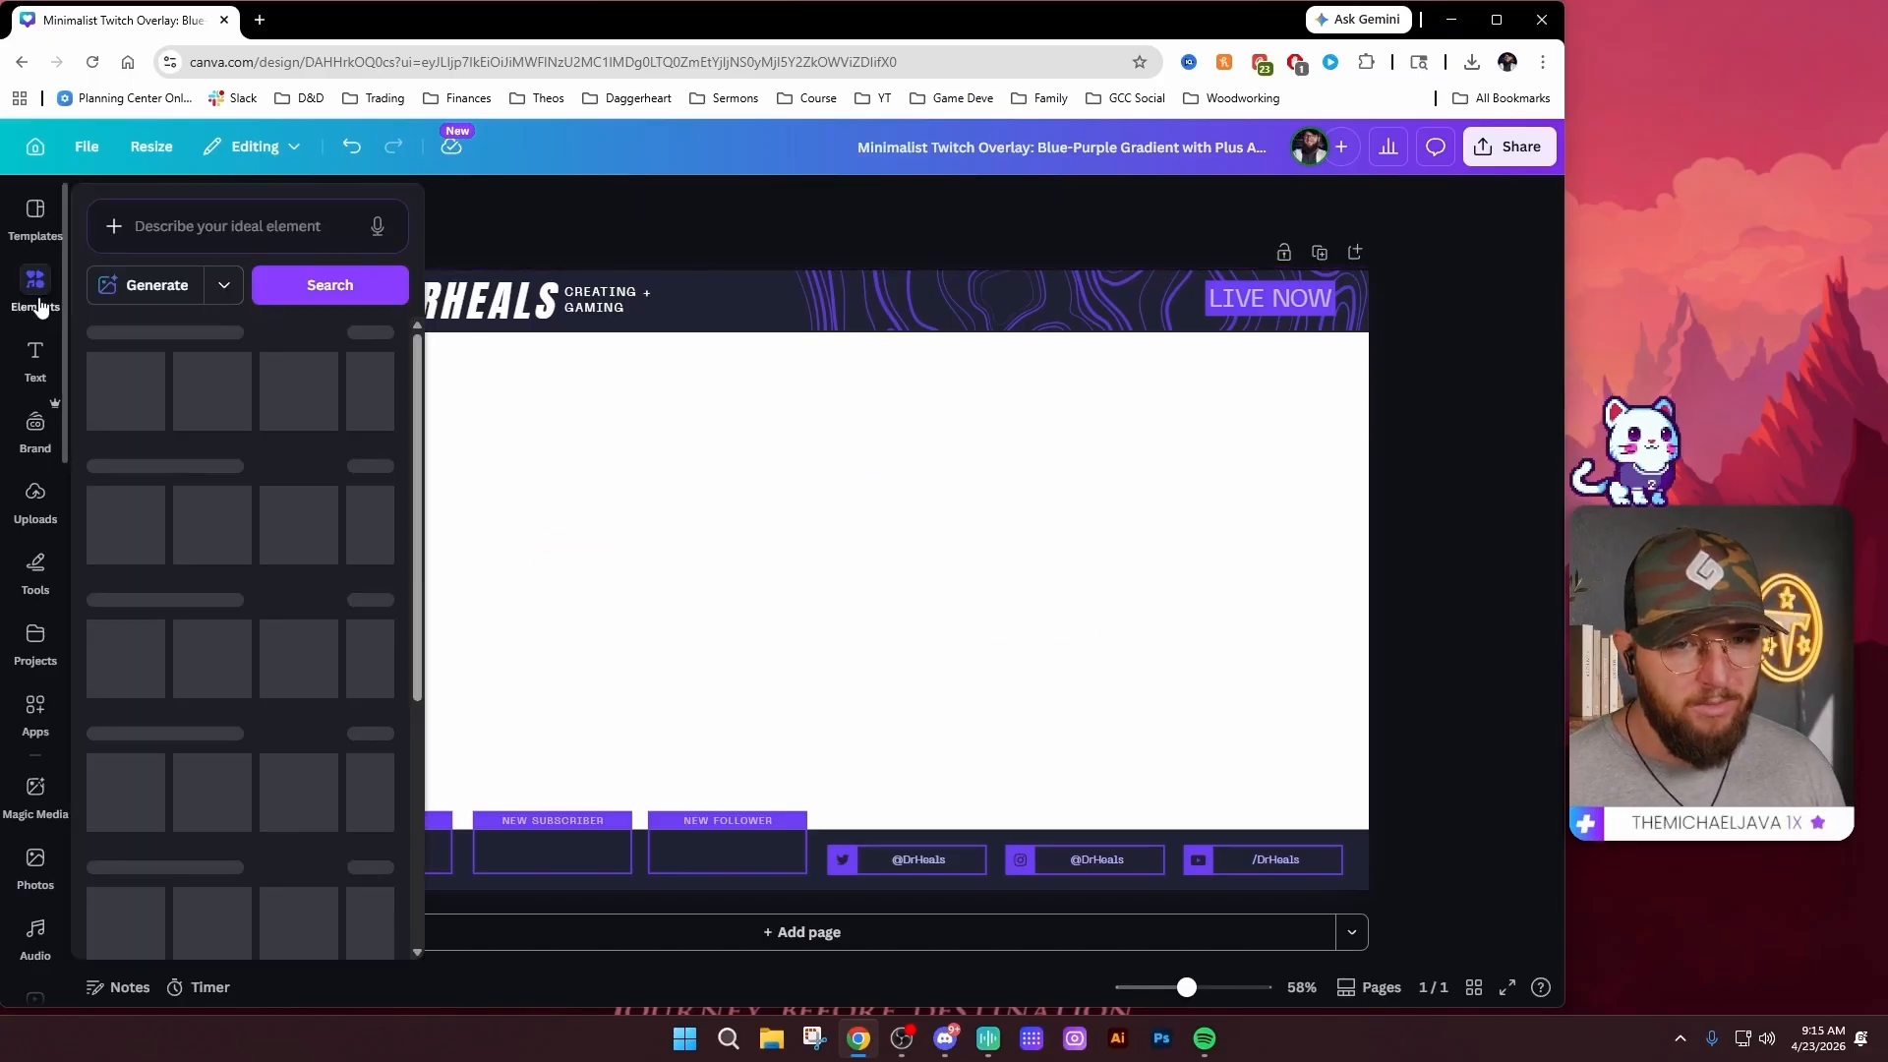
click(640, 481)
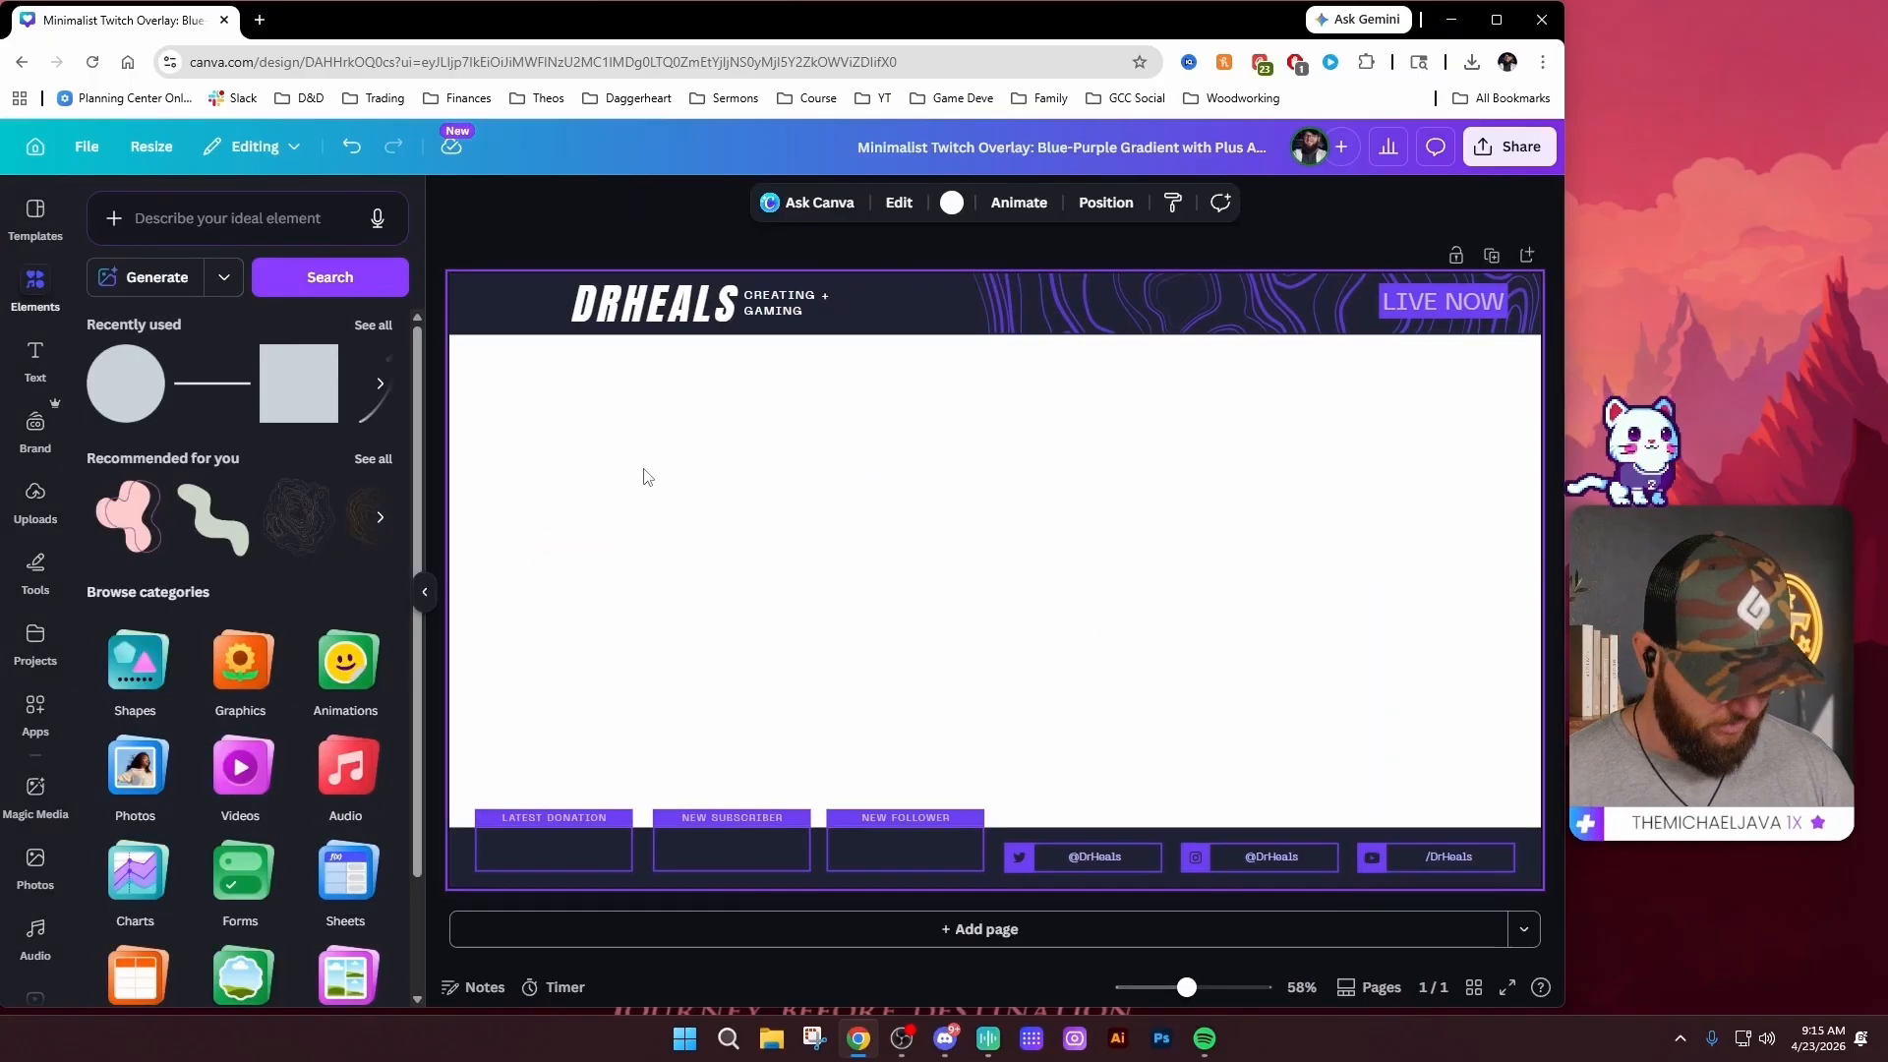
key(ctrl+z)
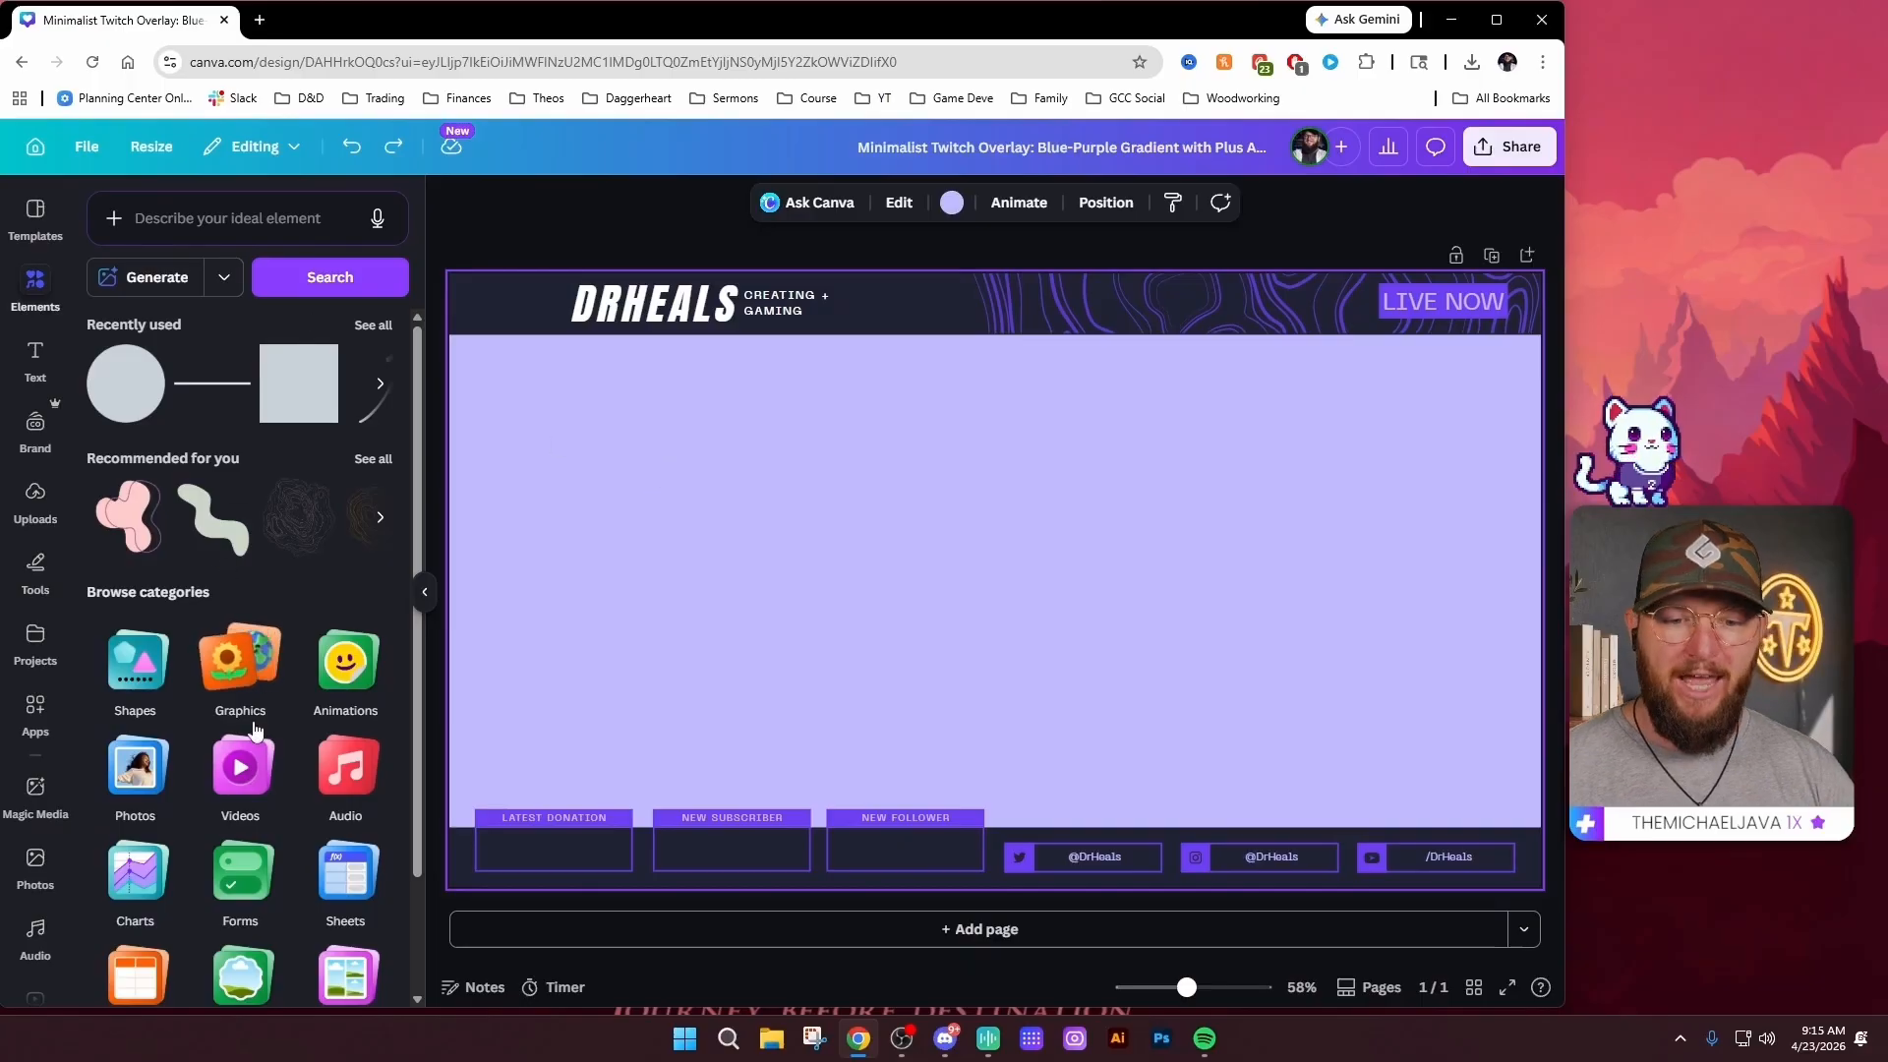
Search the elements for "topographic sticker" and add the purple-on-black topographic line video to the page
scroll(301, 745, down, 2)
scroll(286, 666, up, 2)
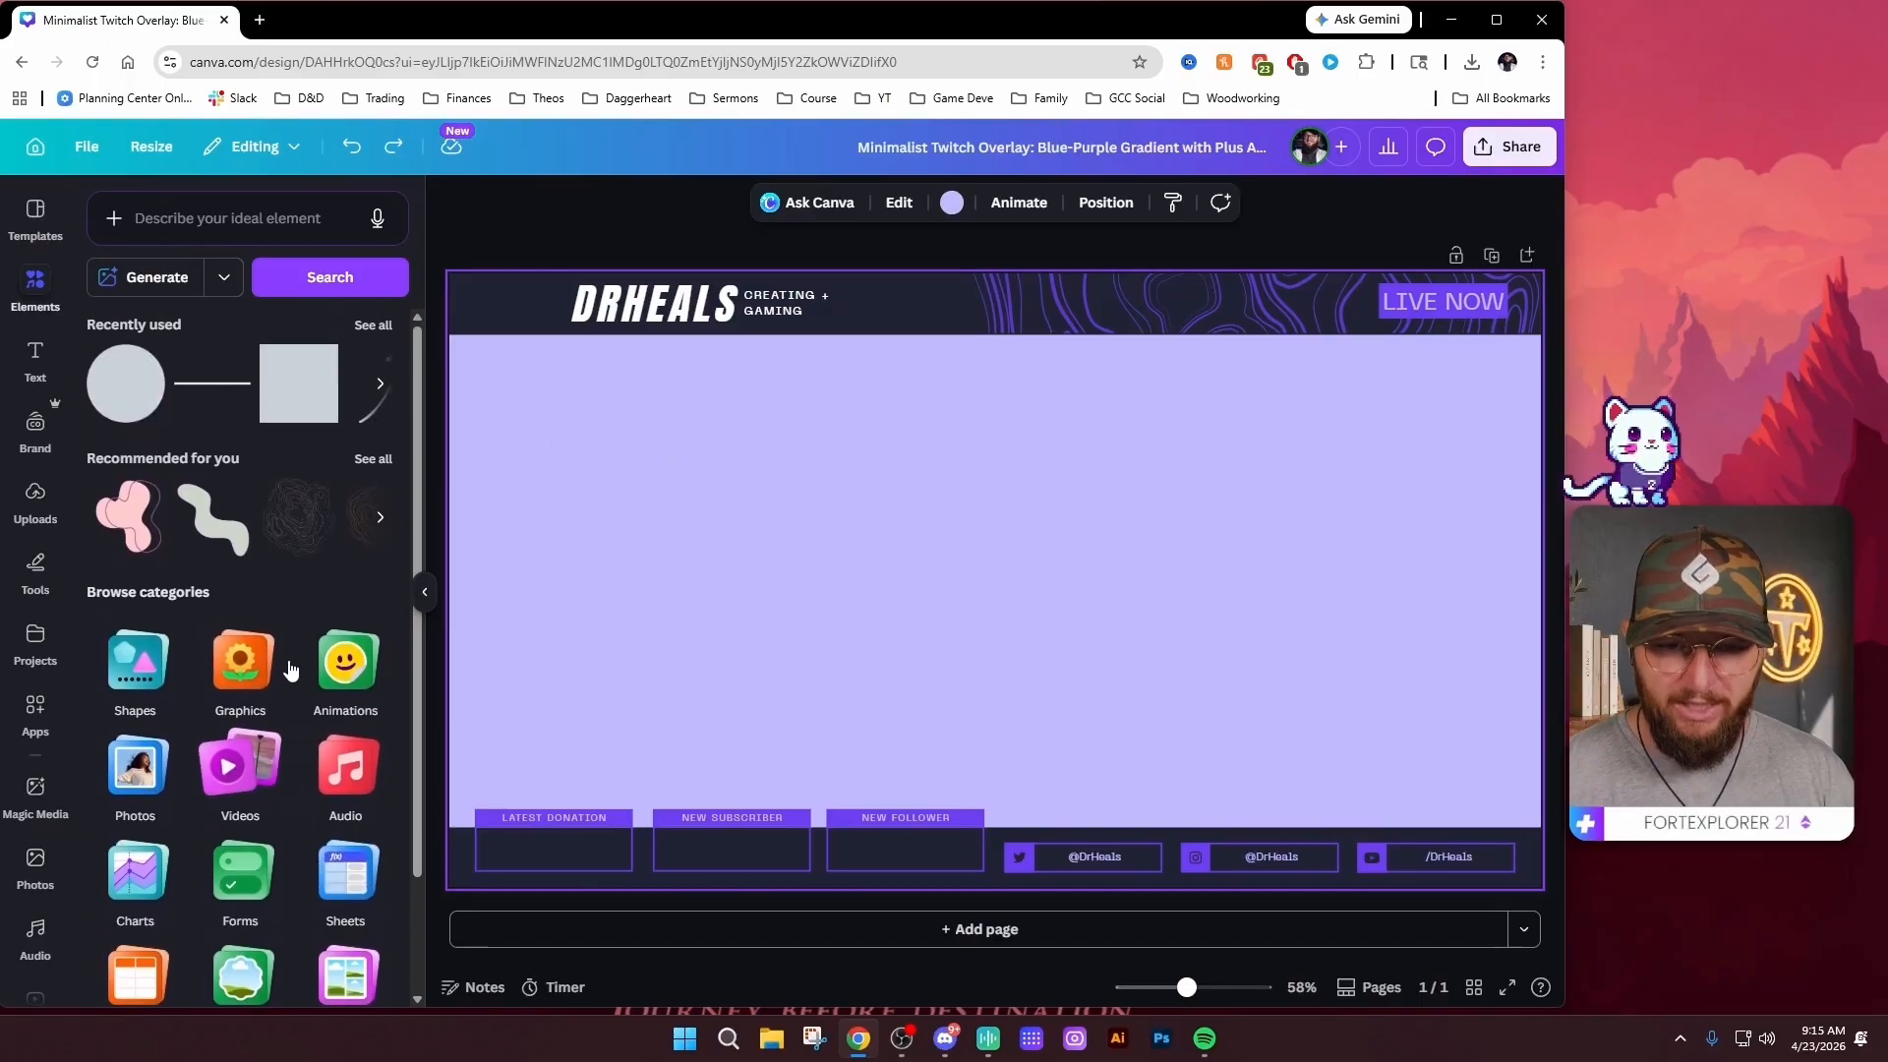
click(202, 227)
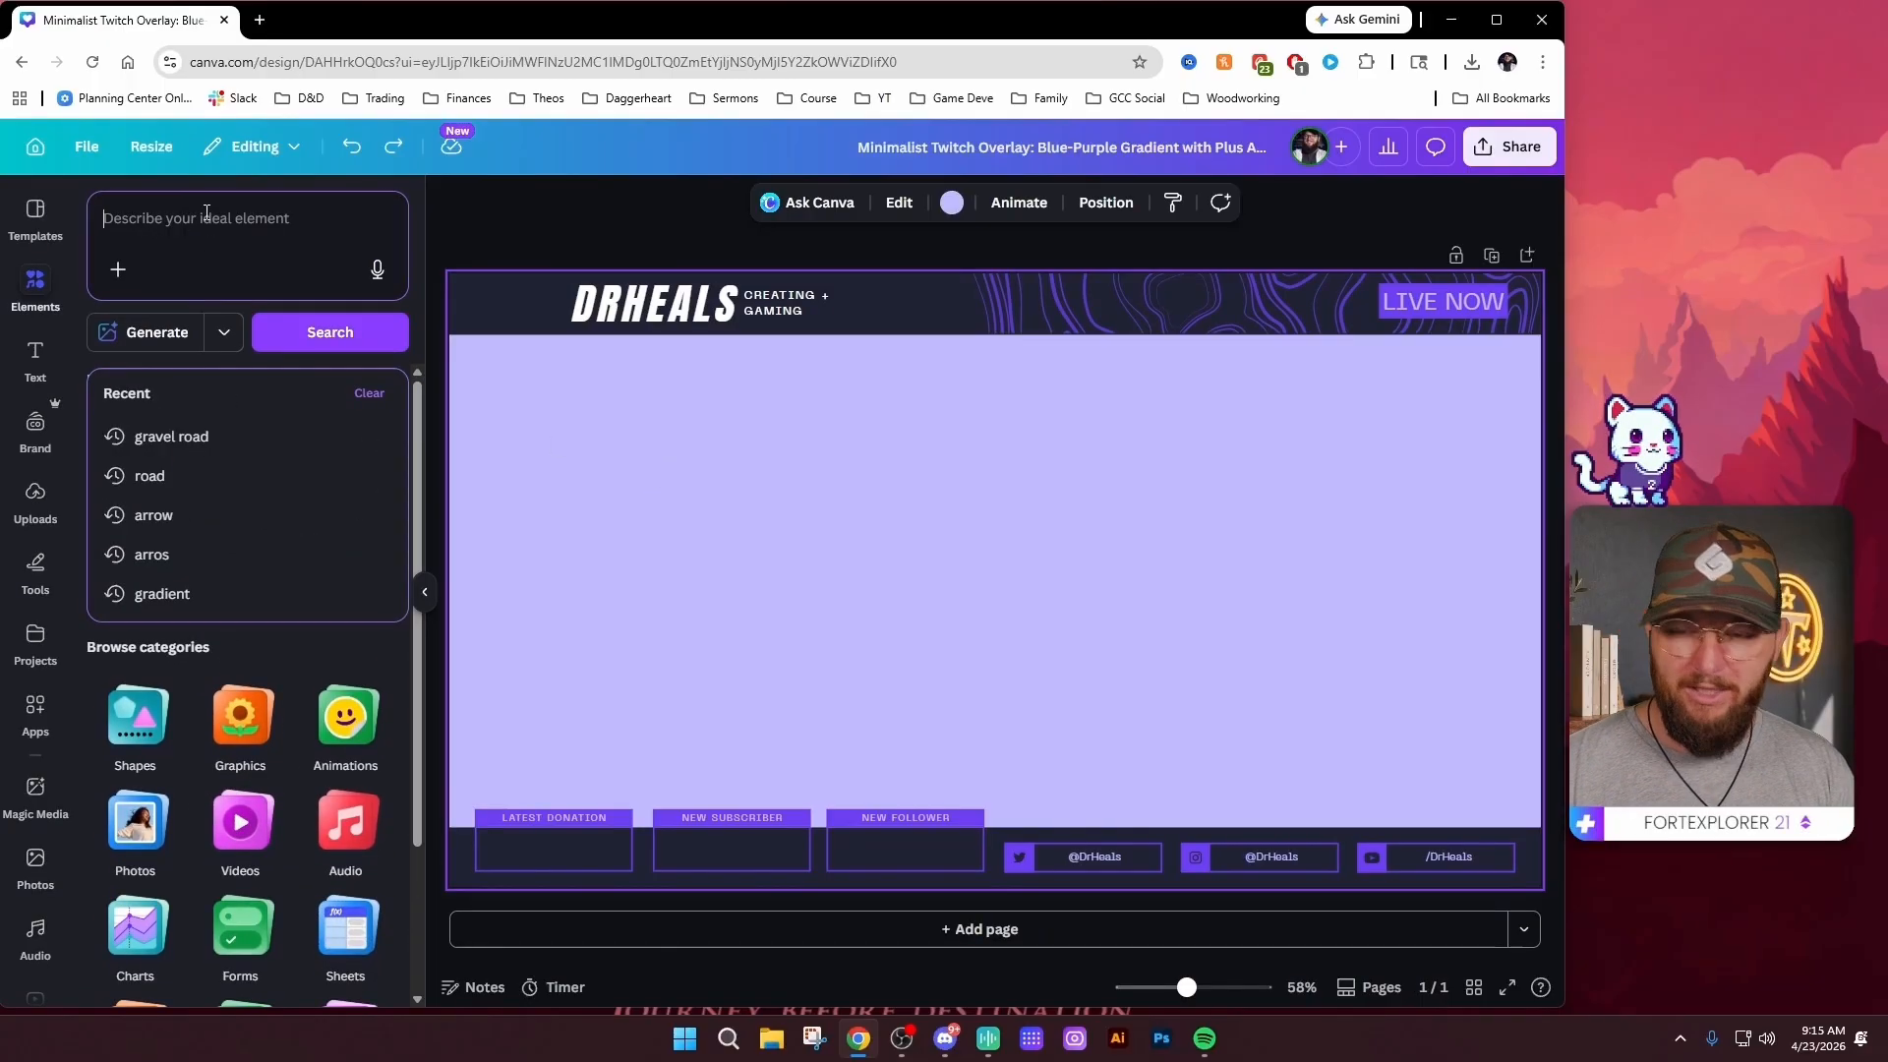
text(topographic sticker)
key(Return)
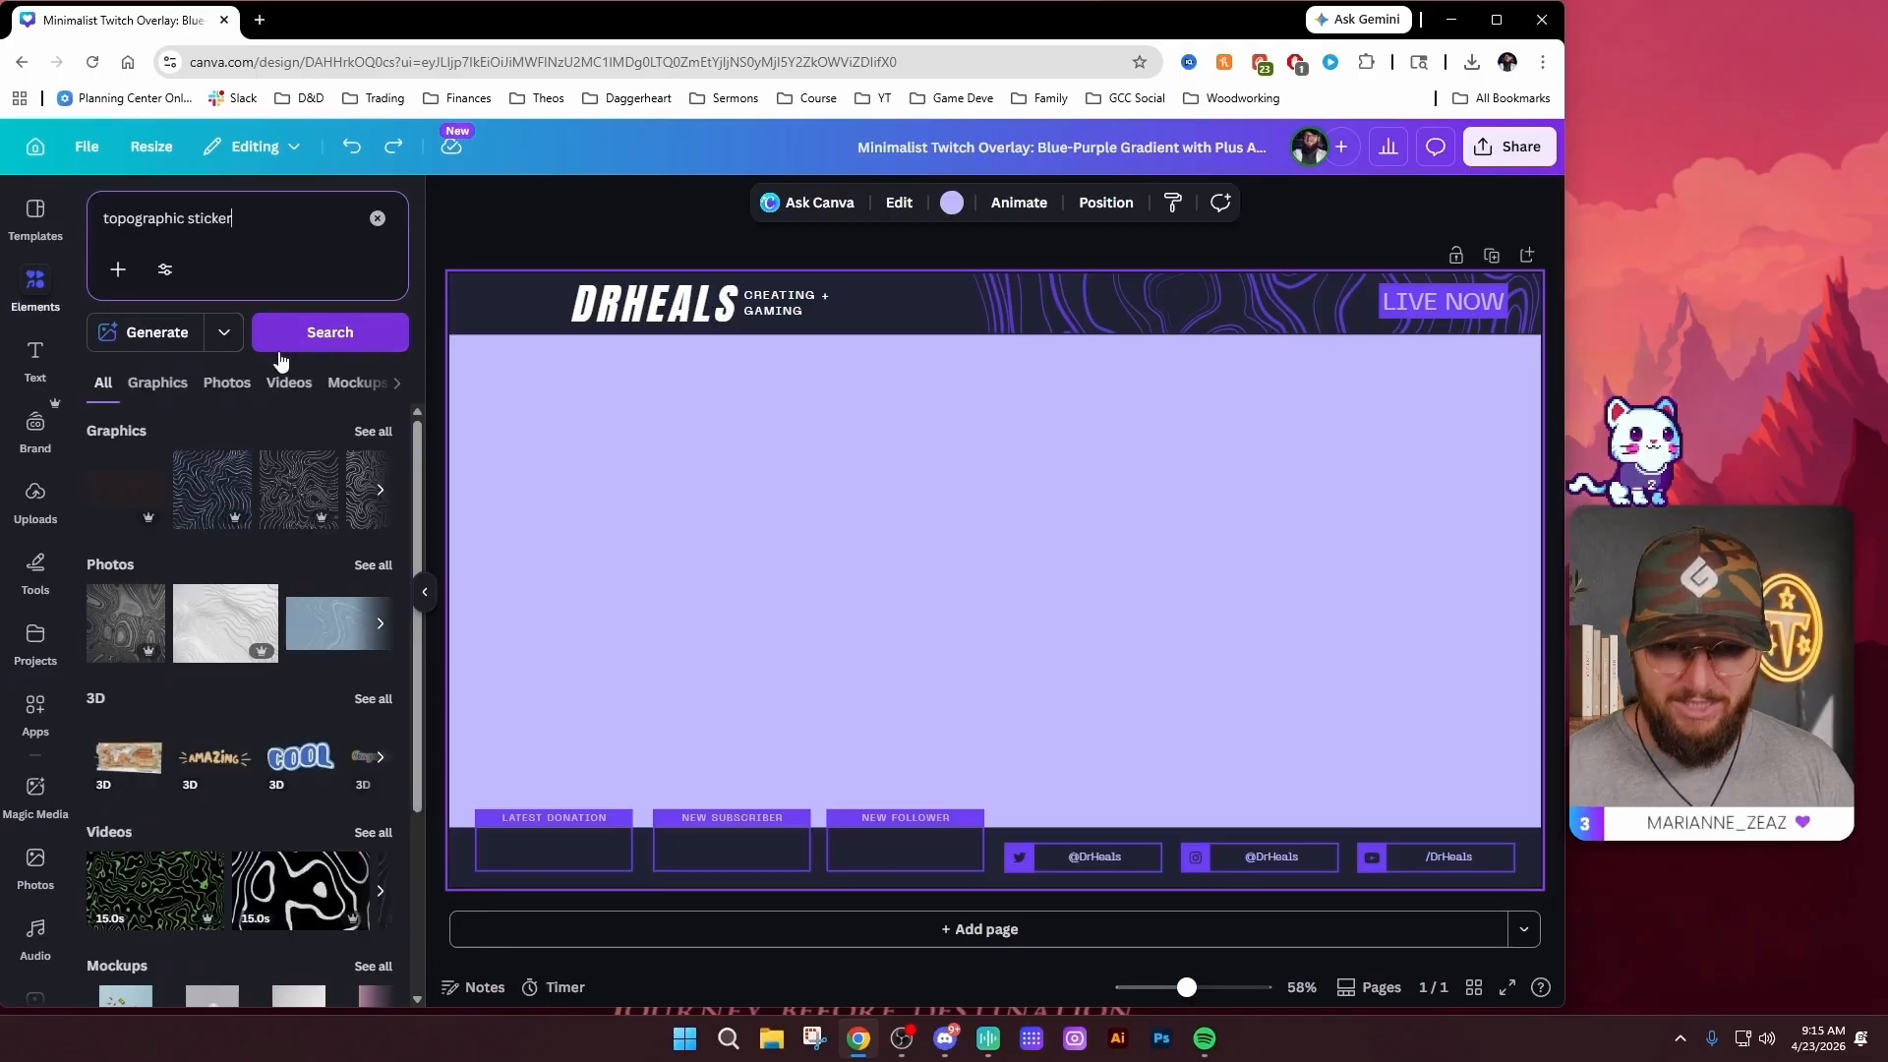
scroll(245, 602, down, 3)
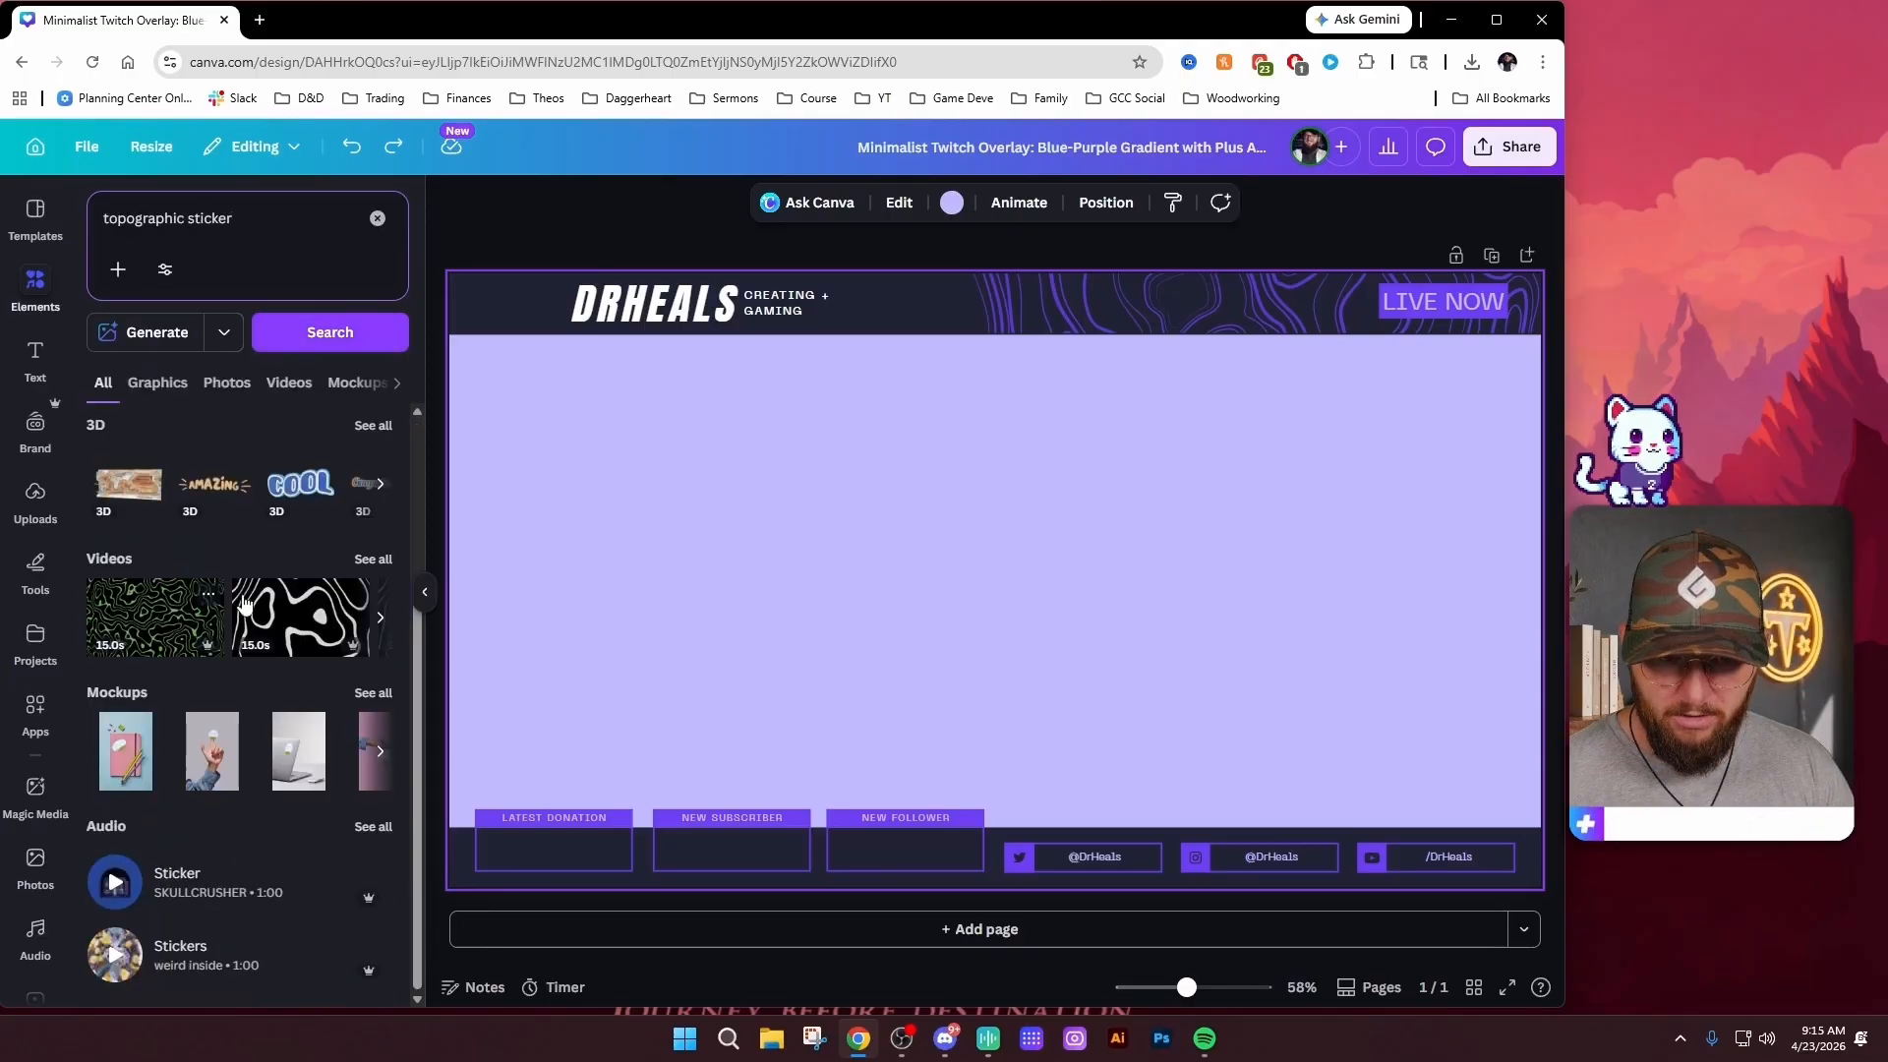
click(372, 558)
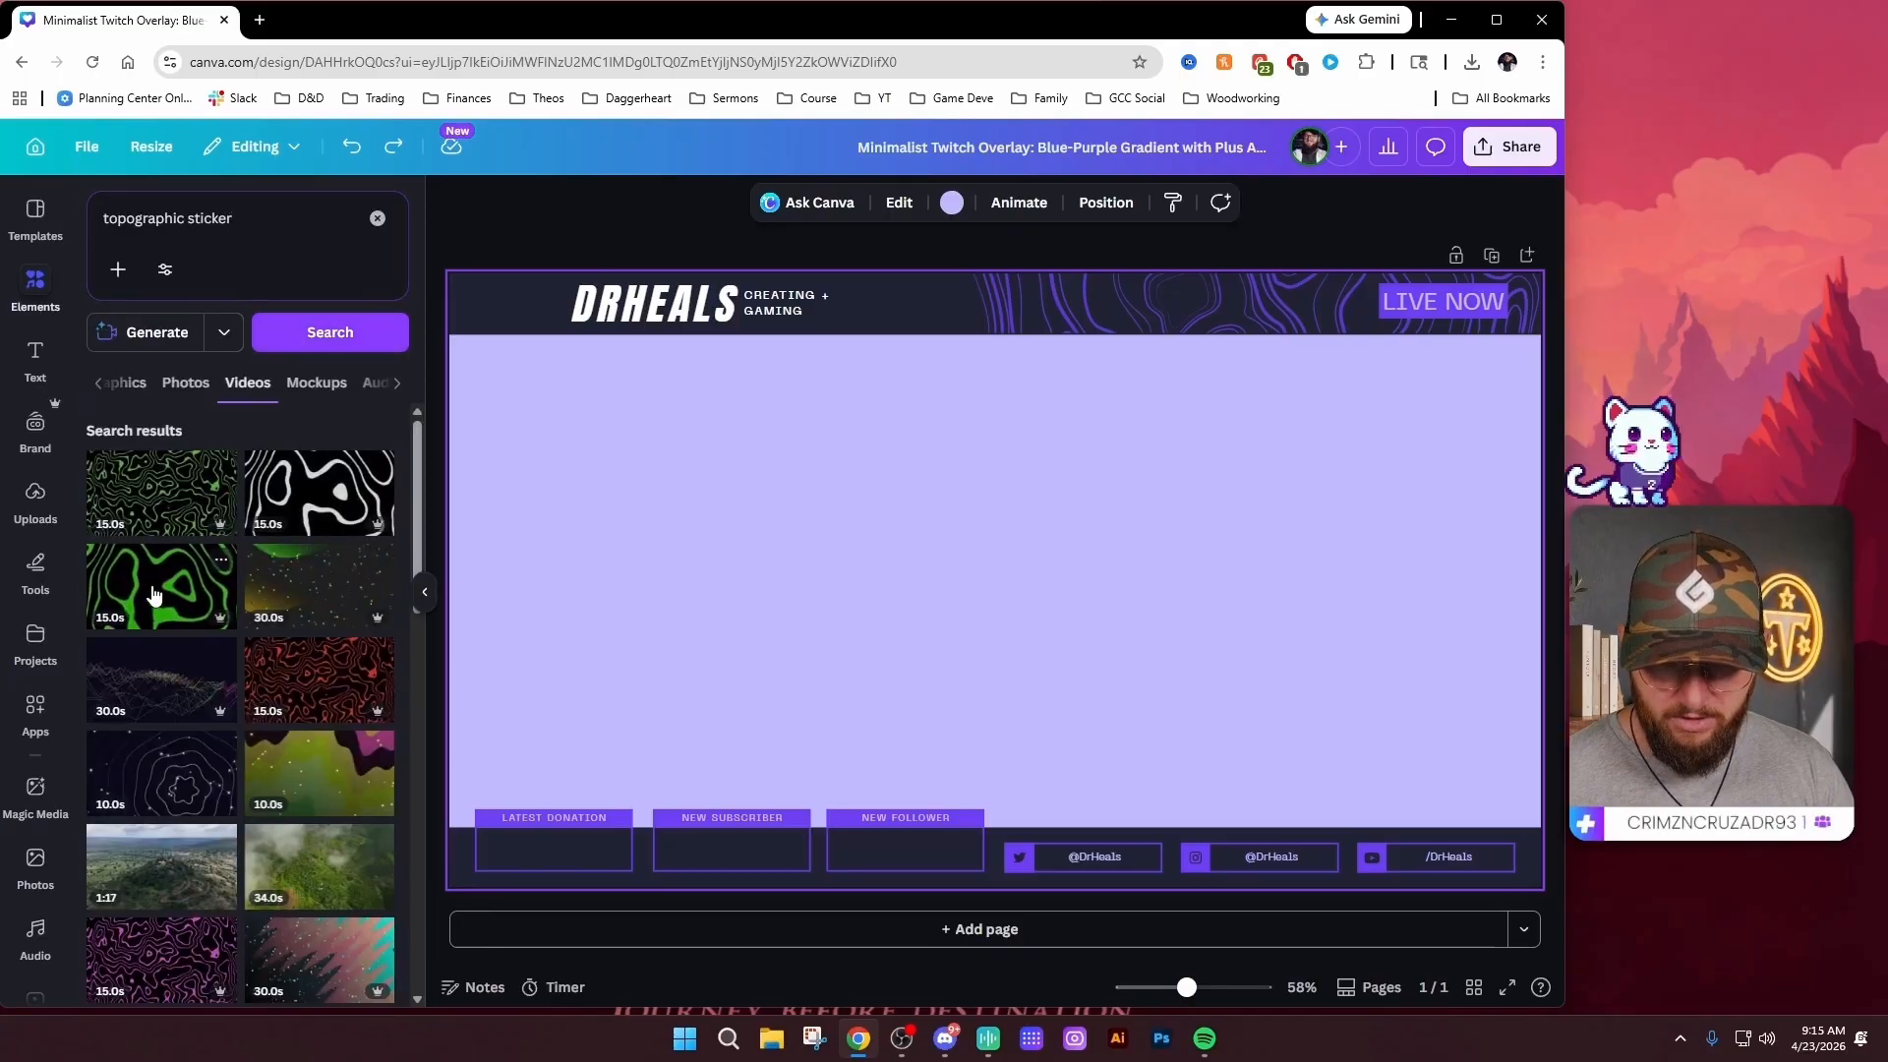
scroll(157, 620, down, 4)
click(181, 662)
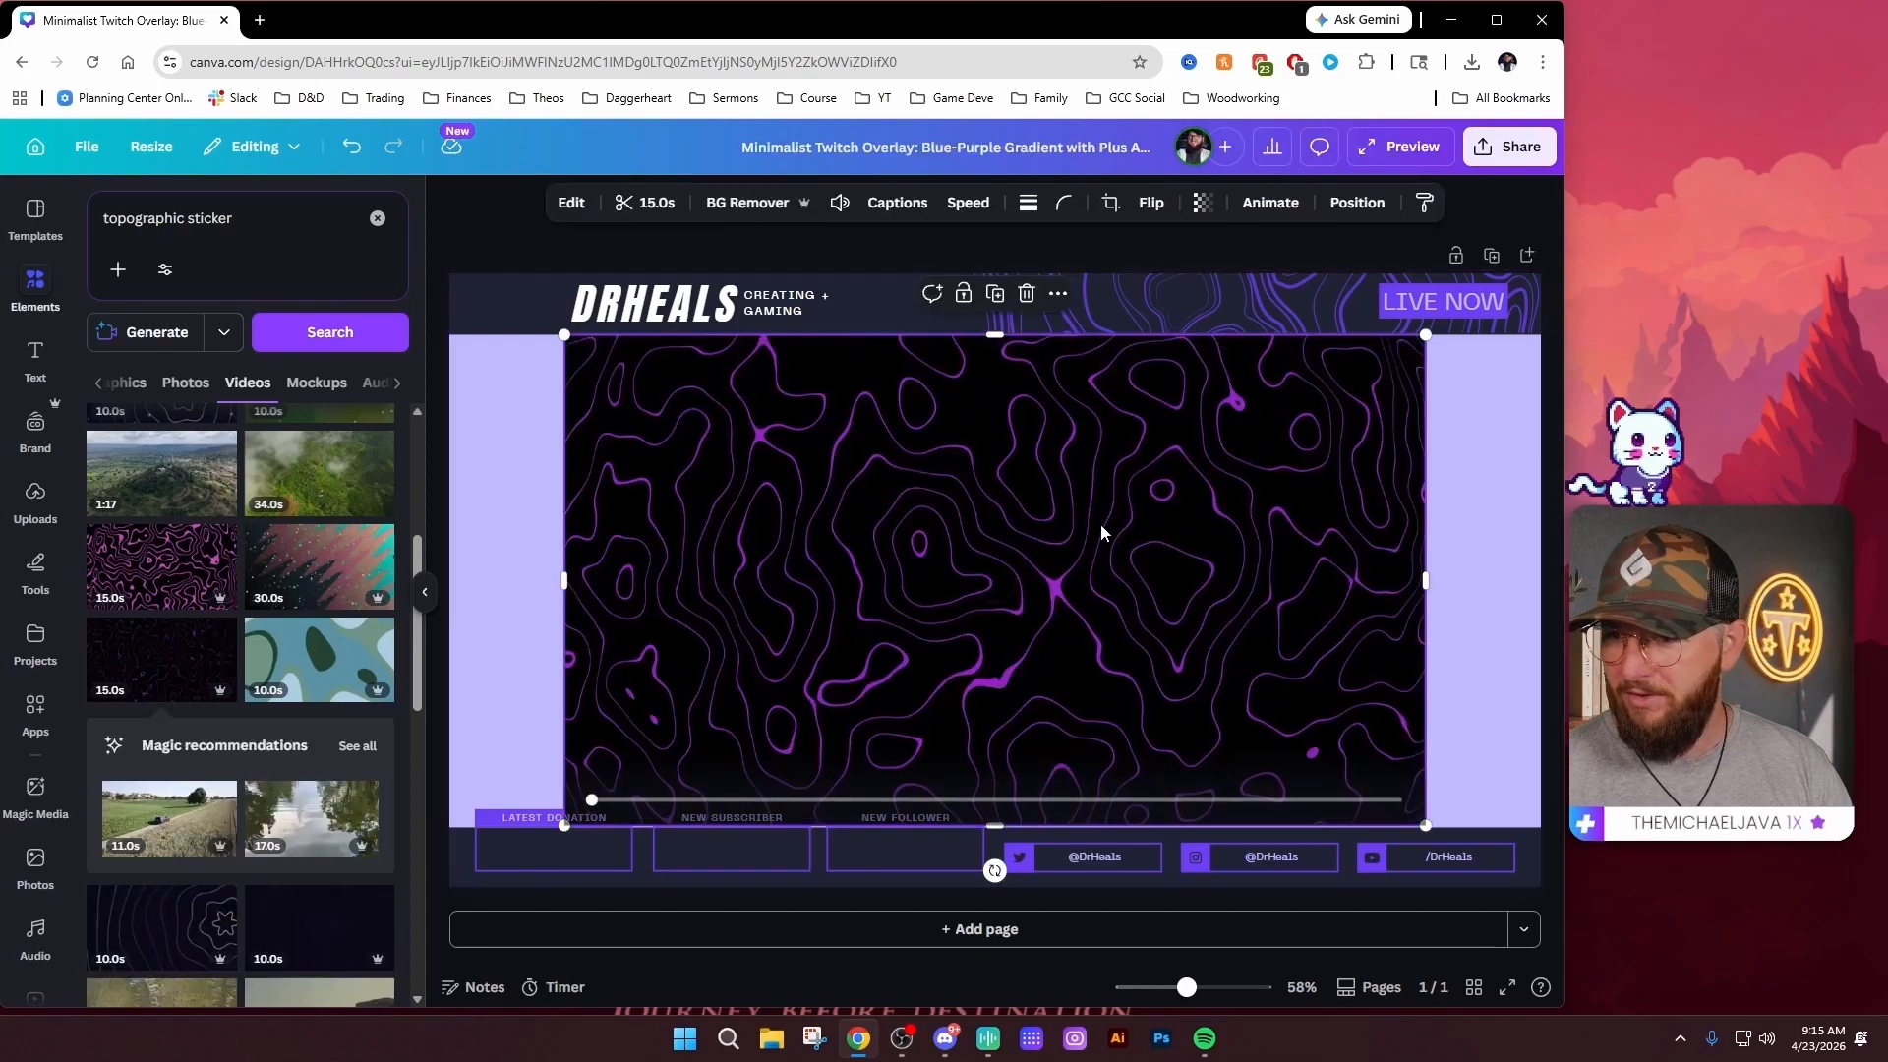
Place the topographic video over the header's line pattern behind LIVE NOW, cropped to the header area
drag(1102, 533, 1309, 135)
drag(1147, 341, 1164, 271)
click(829, 479)
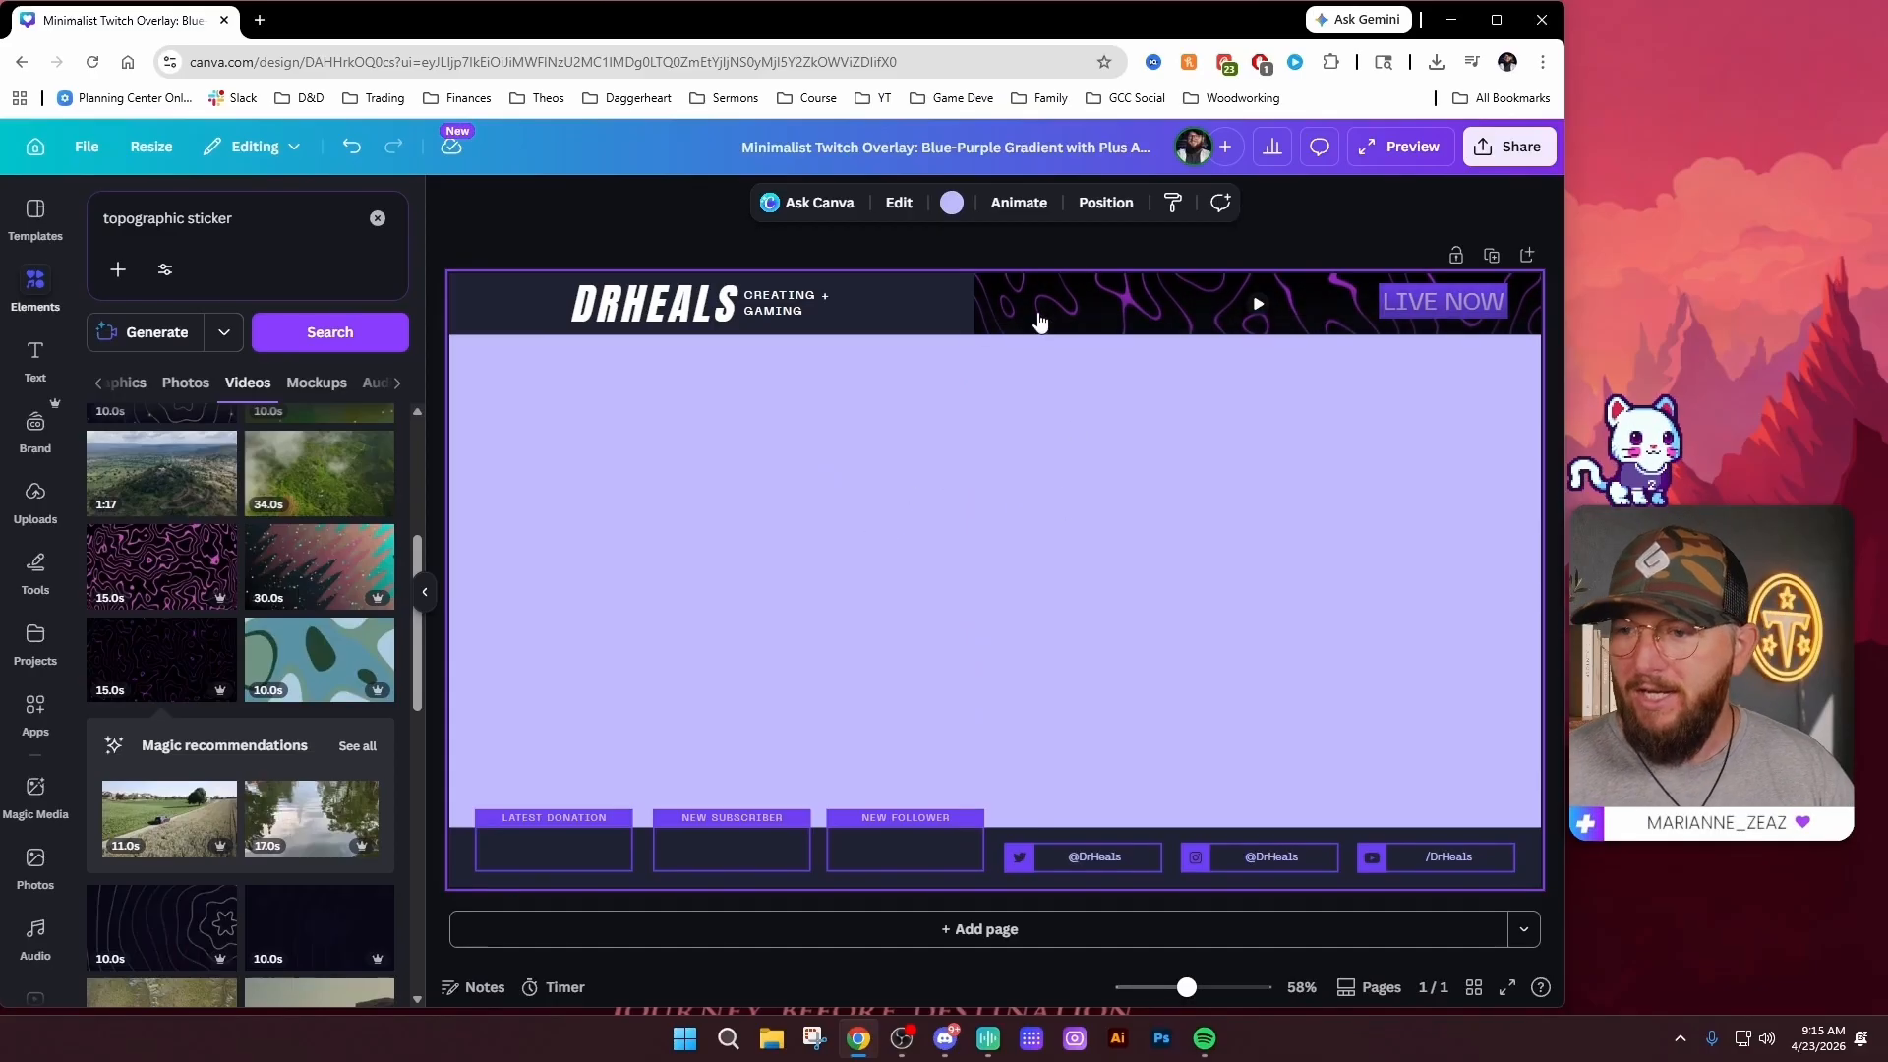
drag(647, 472, 1085, 584)
drag(714, 528, 1292, 630)
drag(686, 444, 933, 522)
click(799, 477)
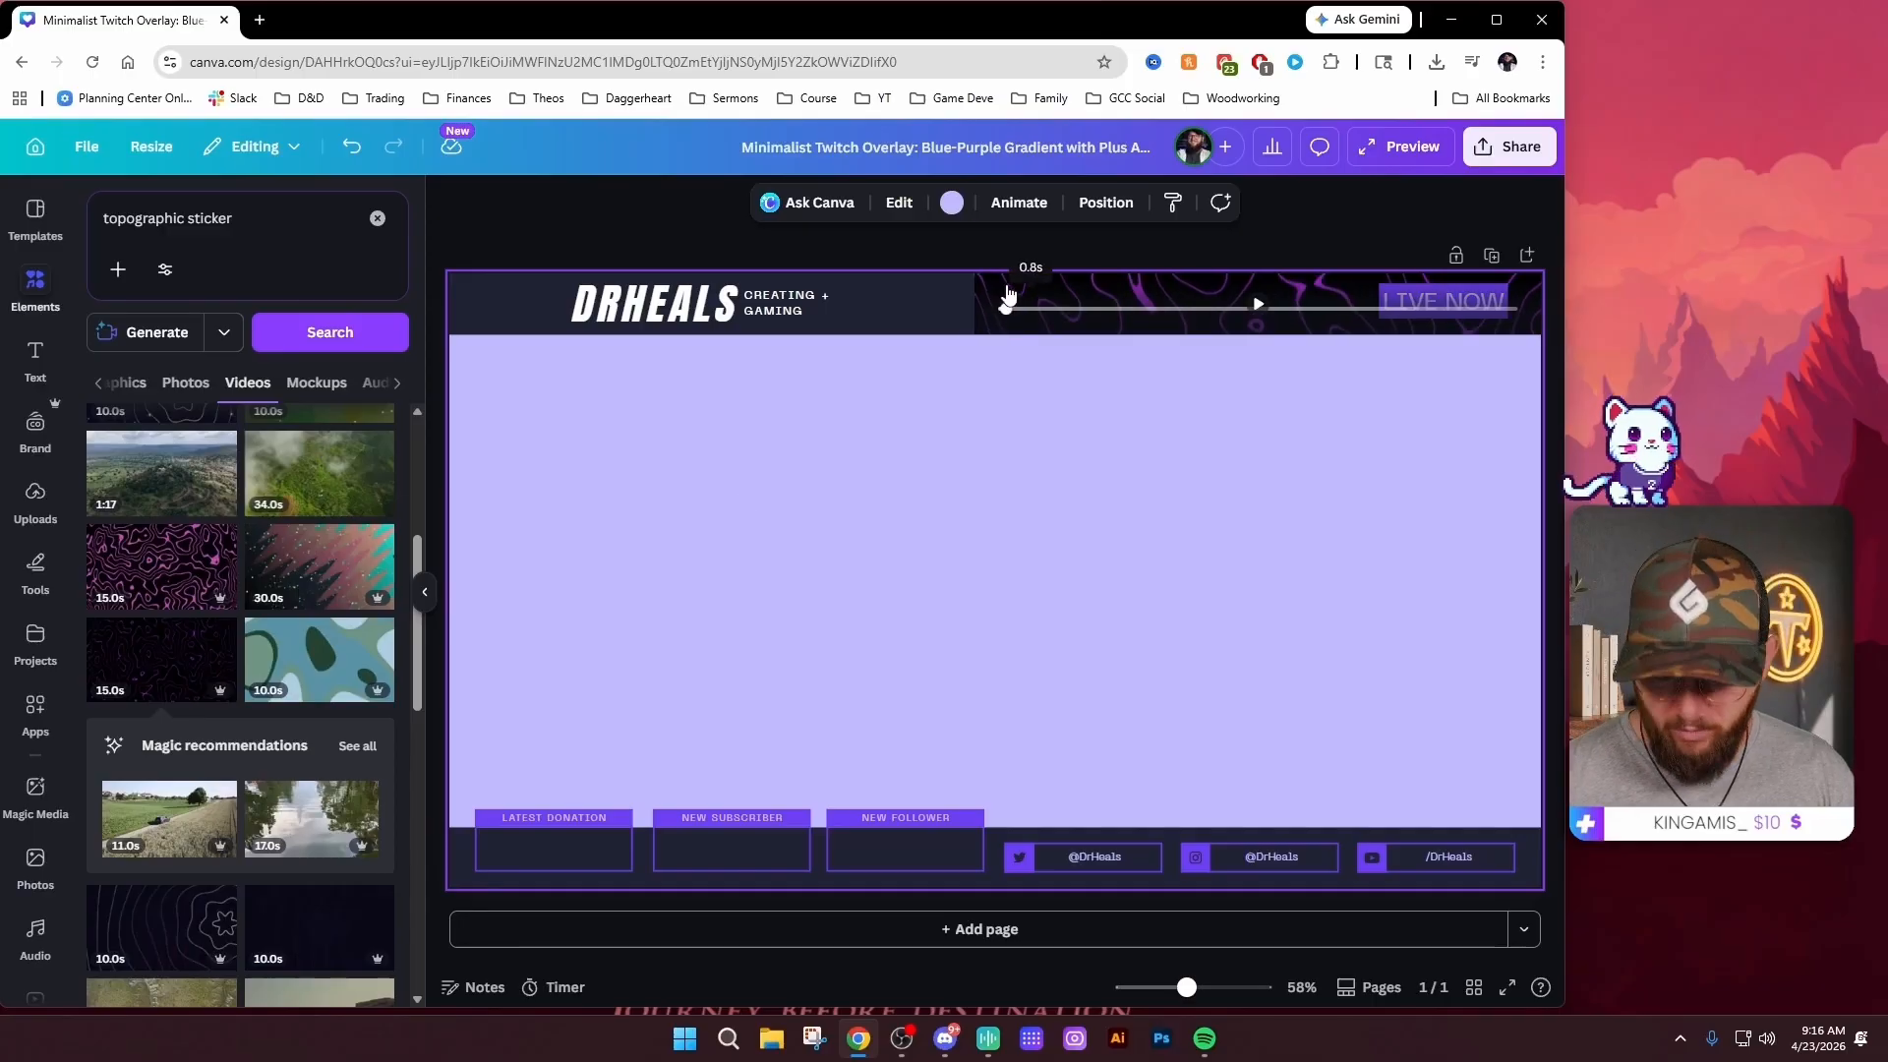
Delete the topographic video from the header and remove the lavender background from the overlay page
key(Delete)
key(ctrl+z)
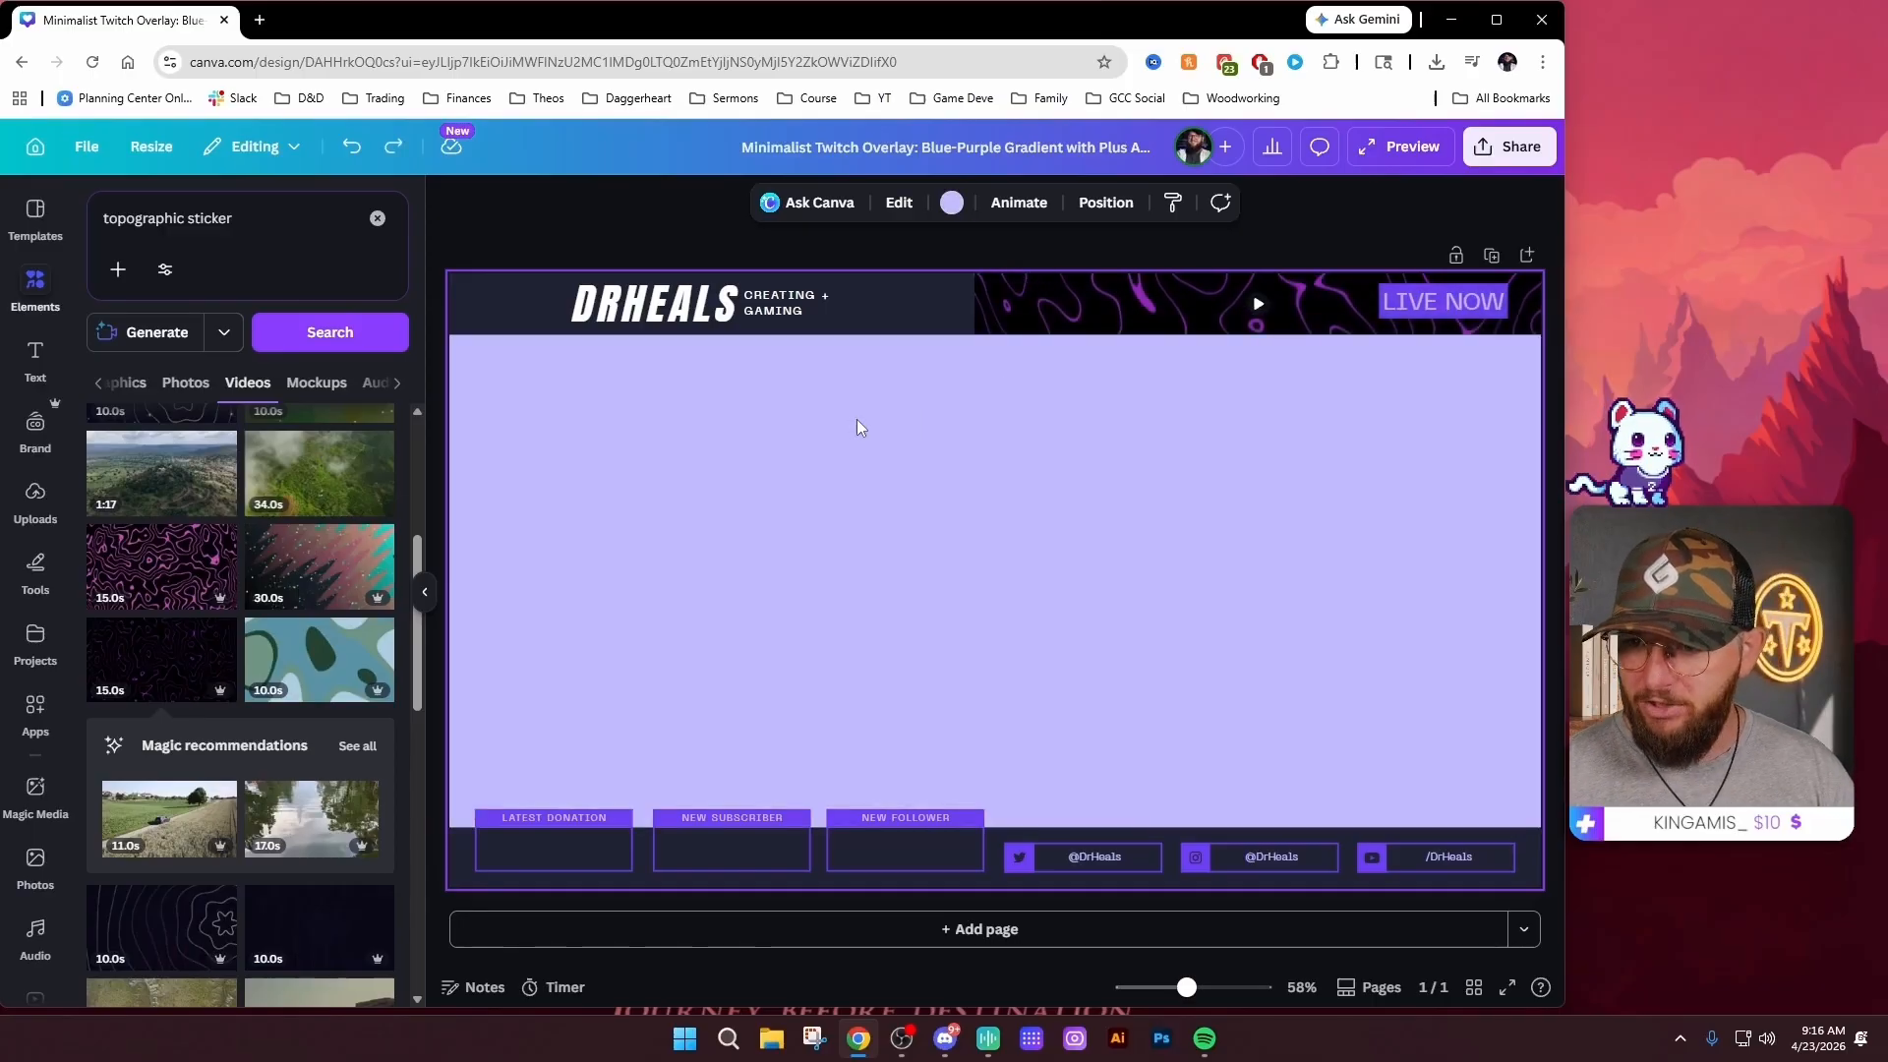
click(1017, 277)
click(980, 445)
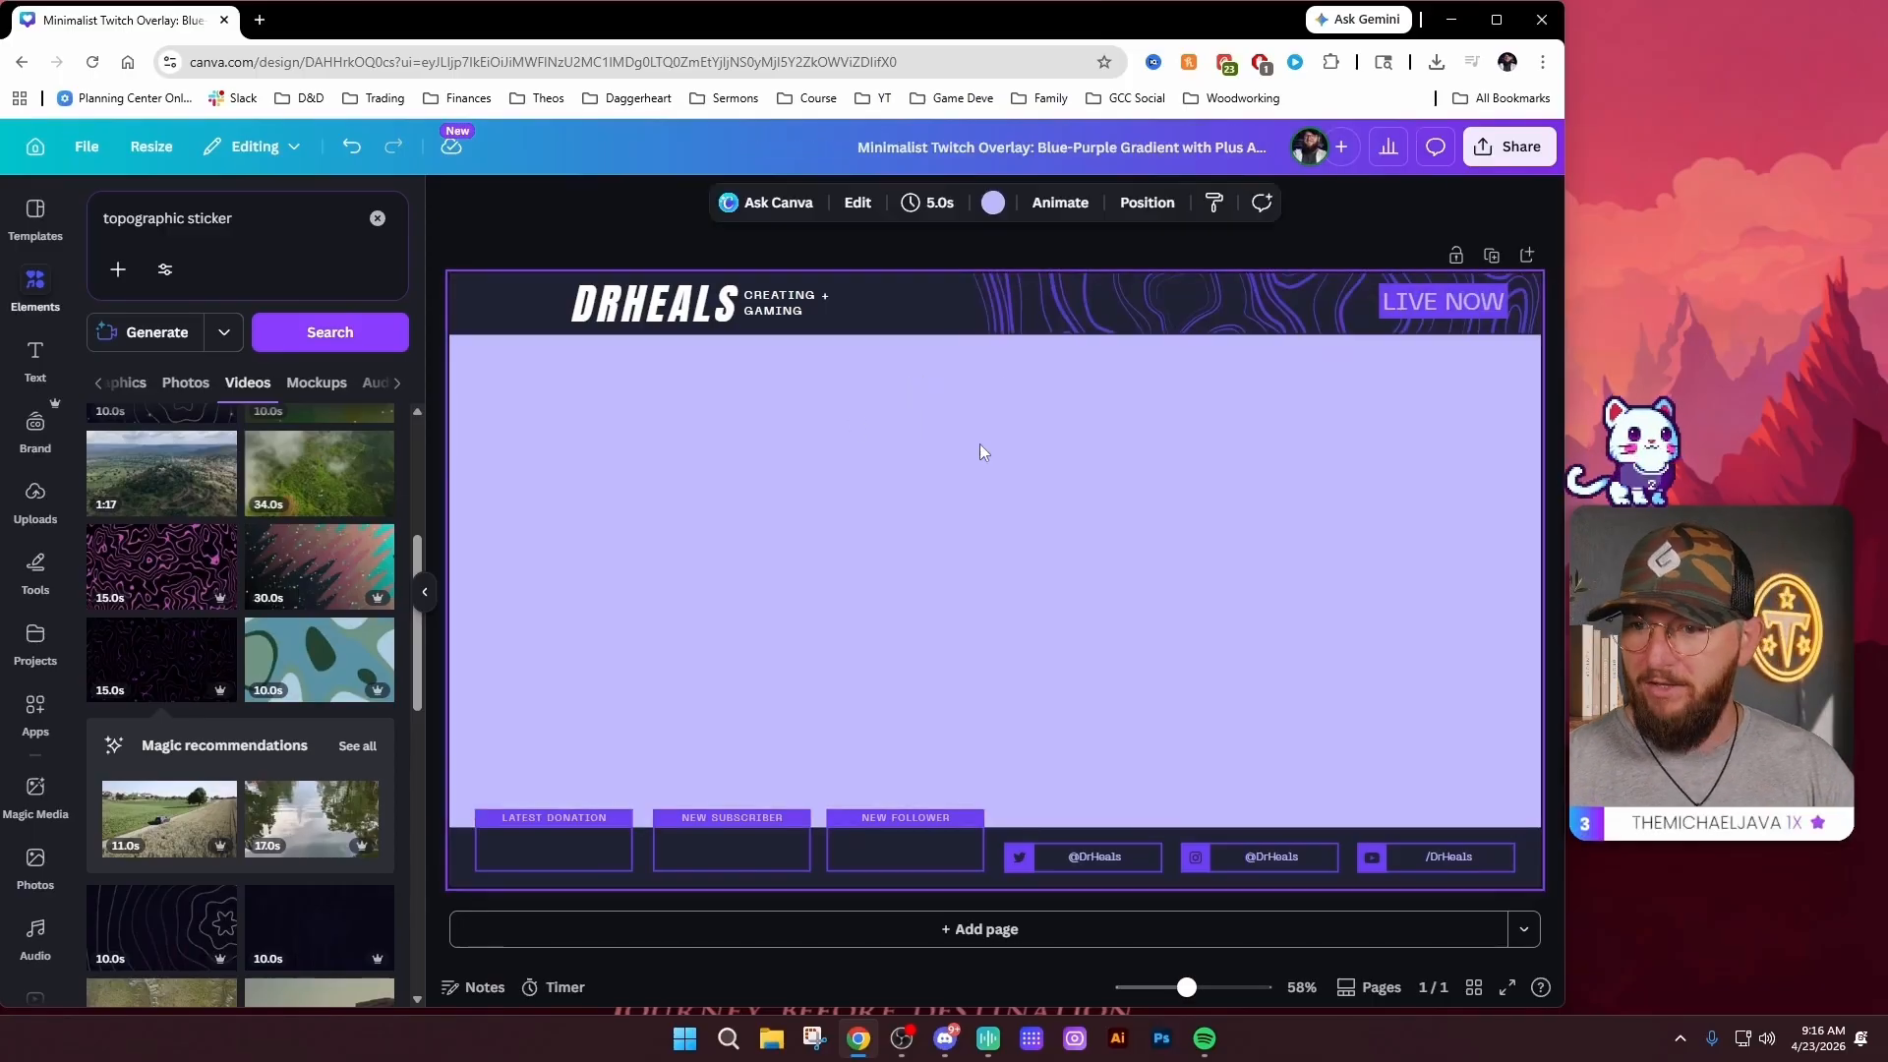
key(Delete)
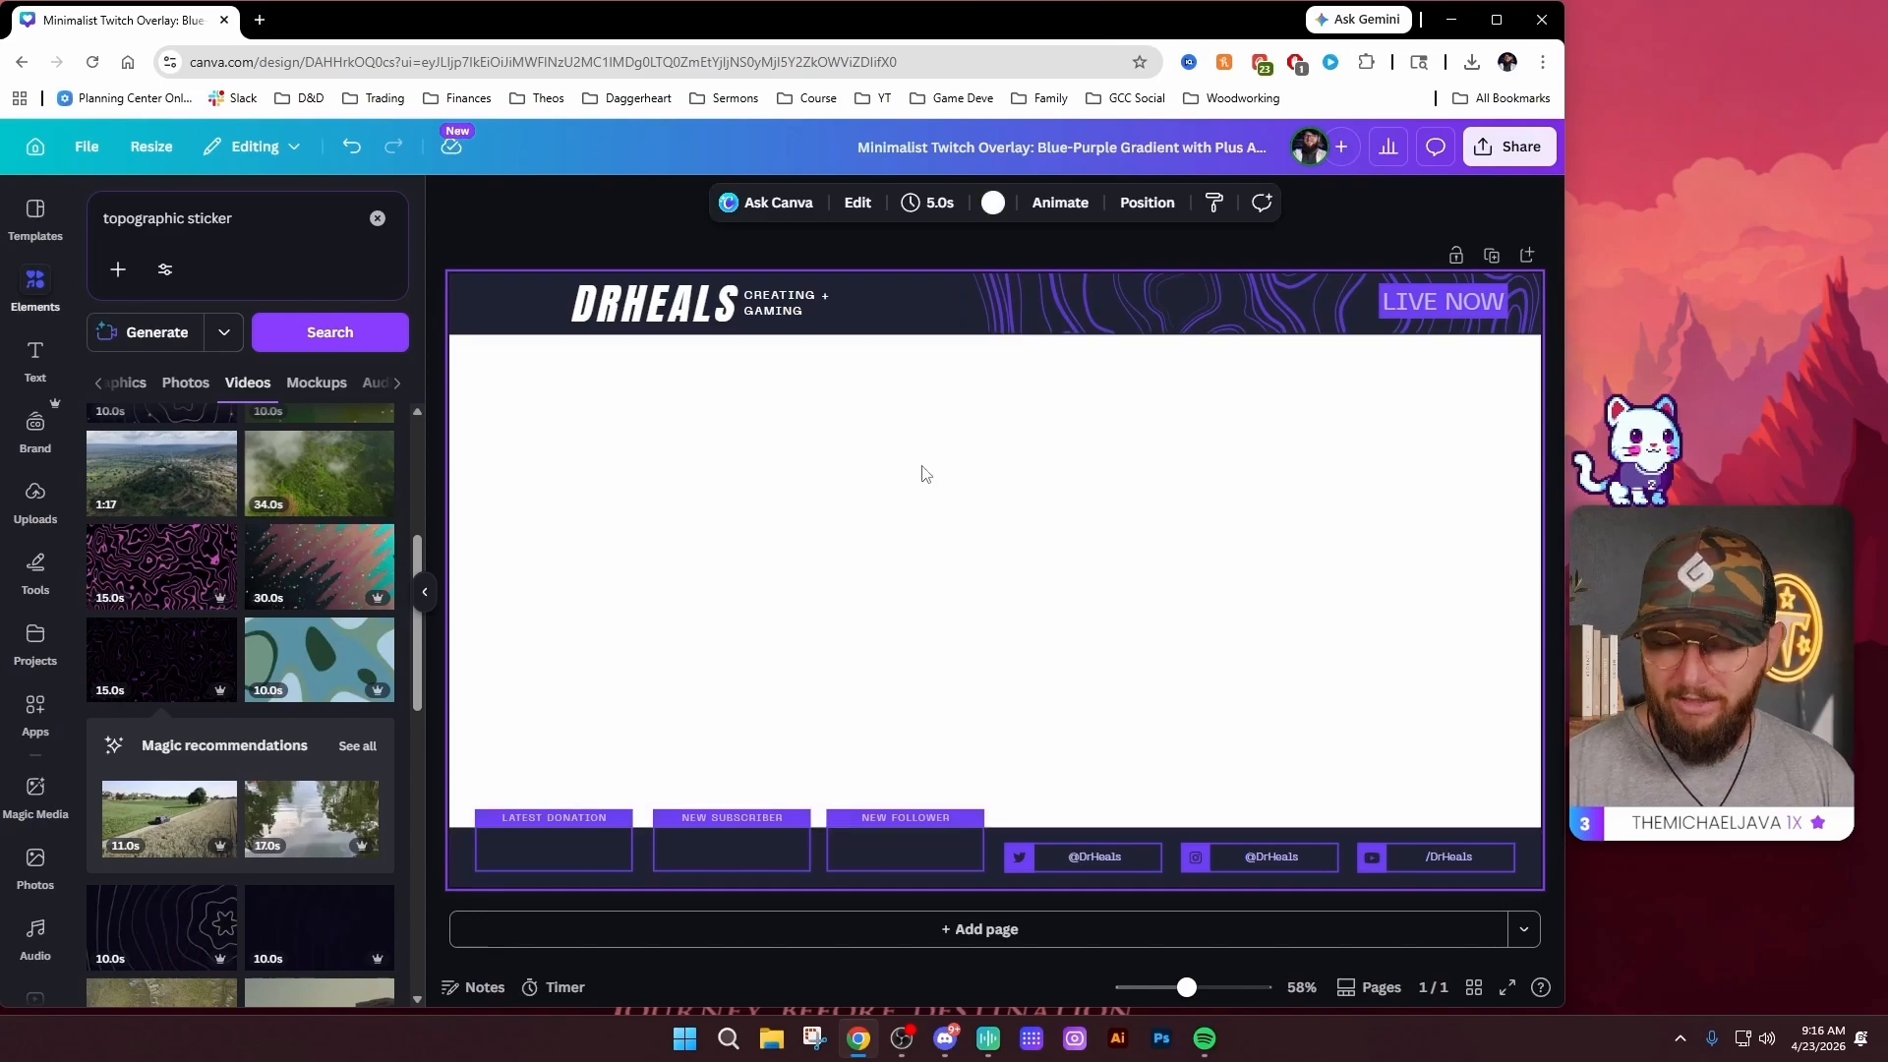
Download the overlay as a PNG with a transparent background
click(1499, 148)
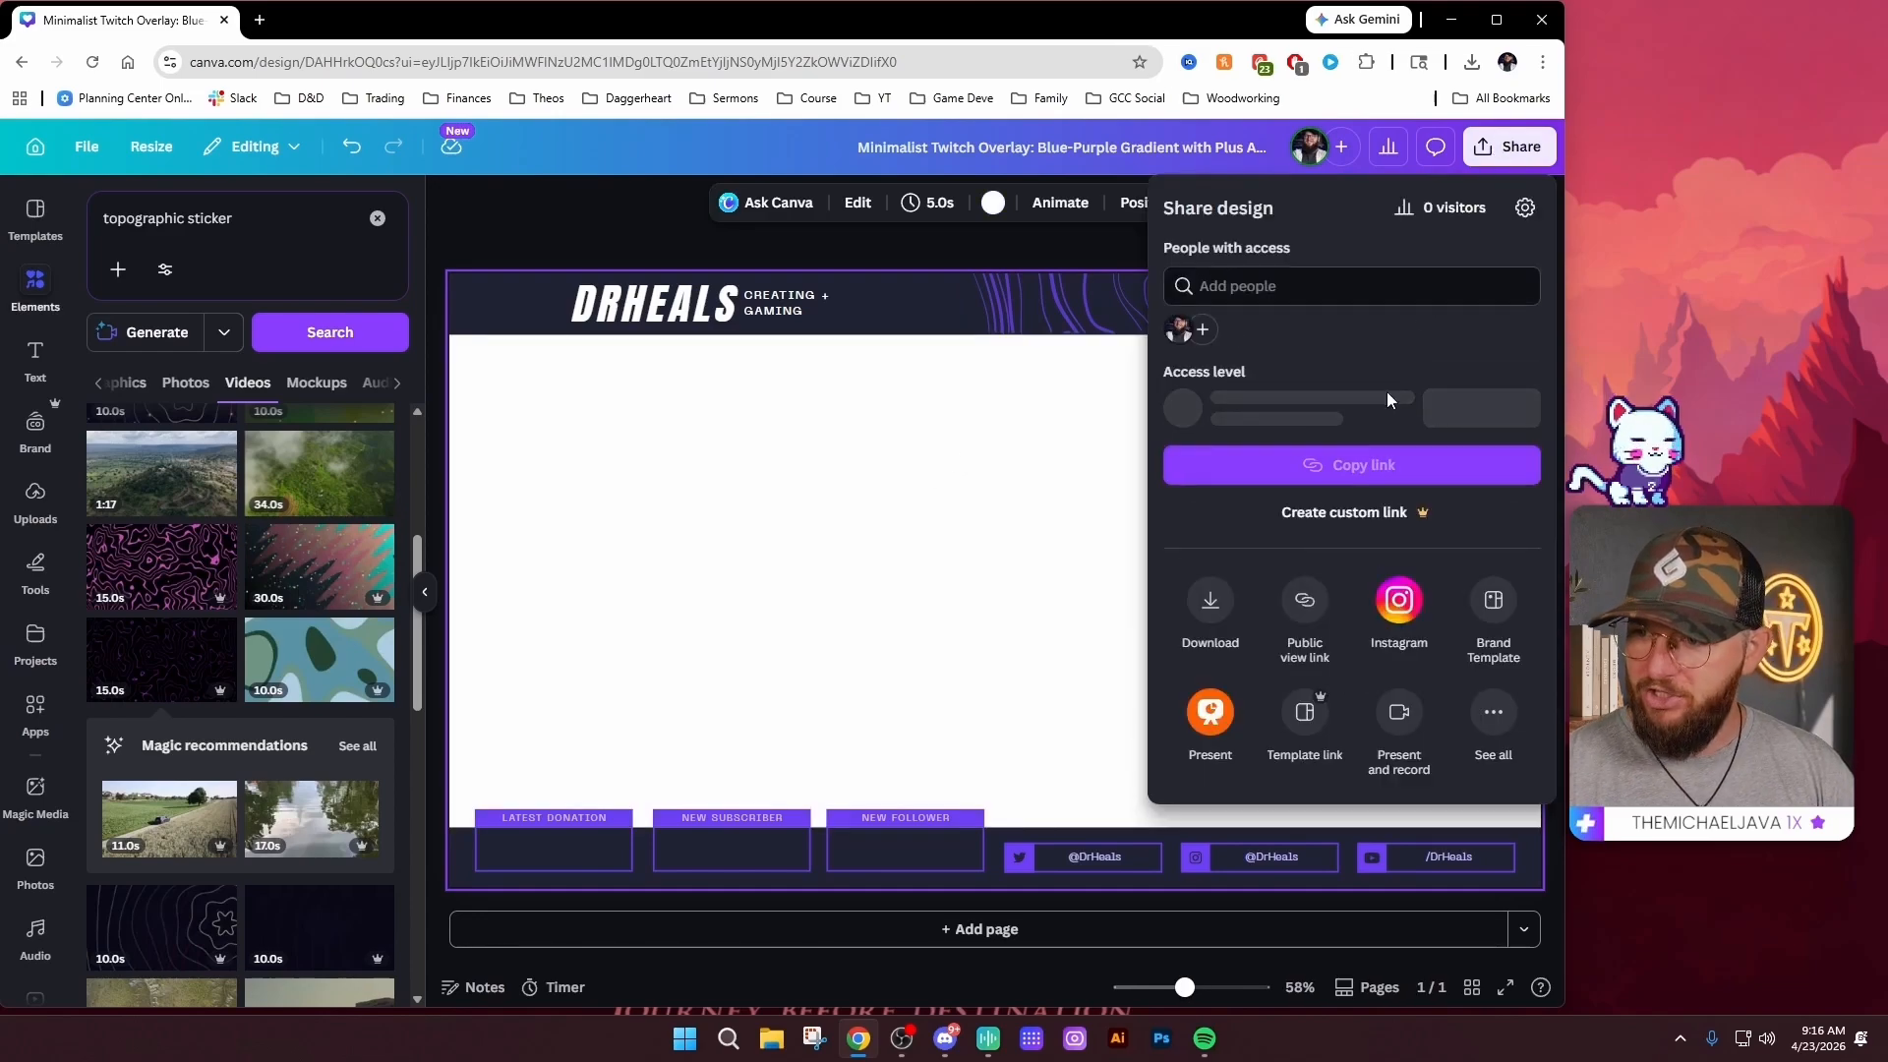
click(1212, 613)
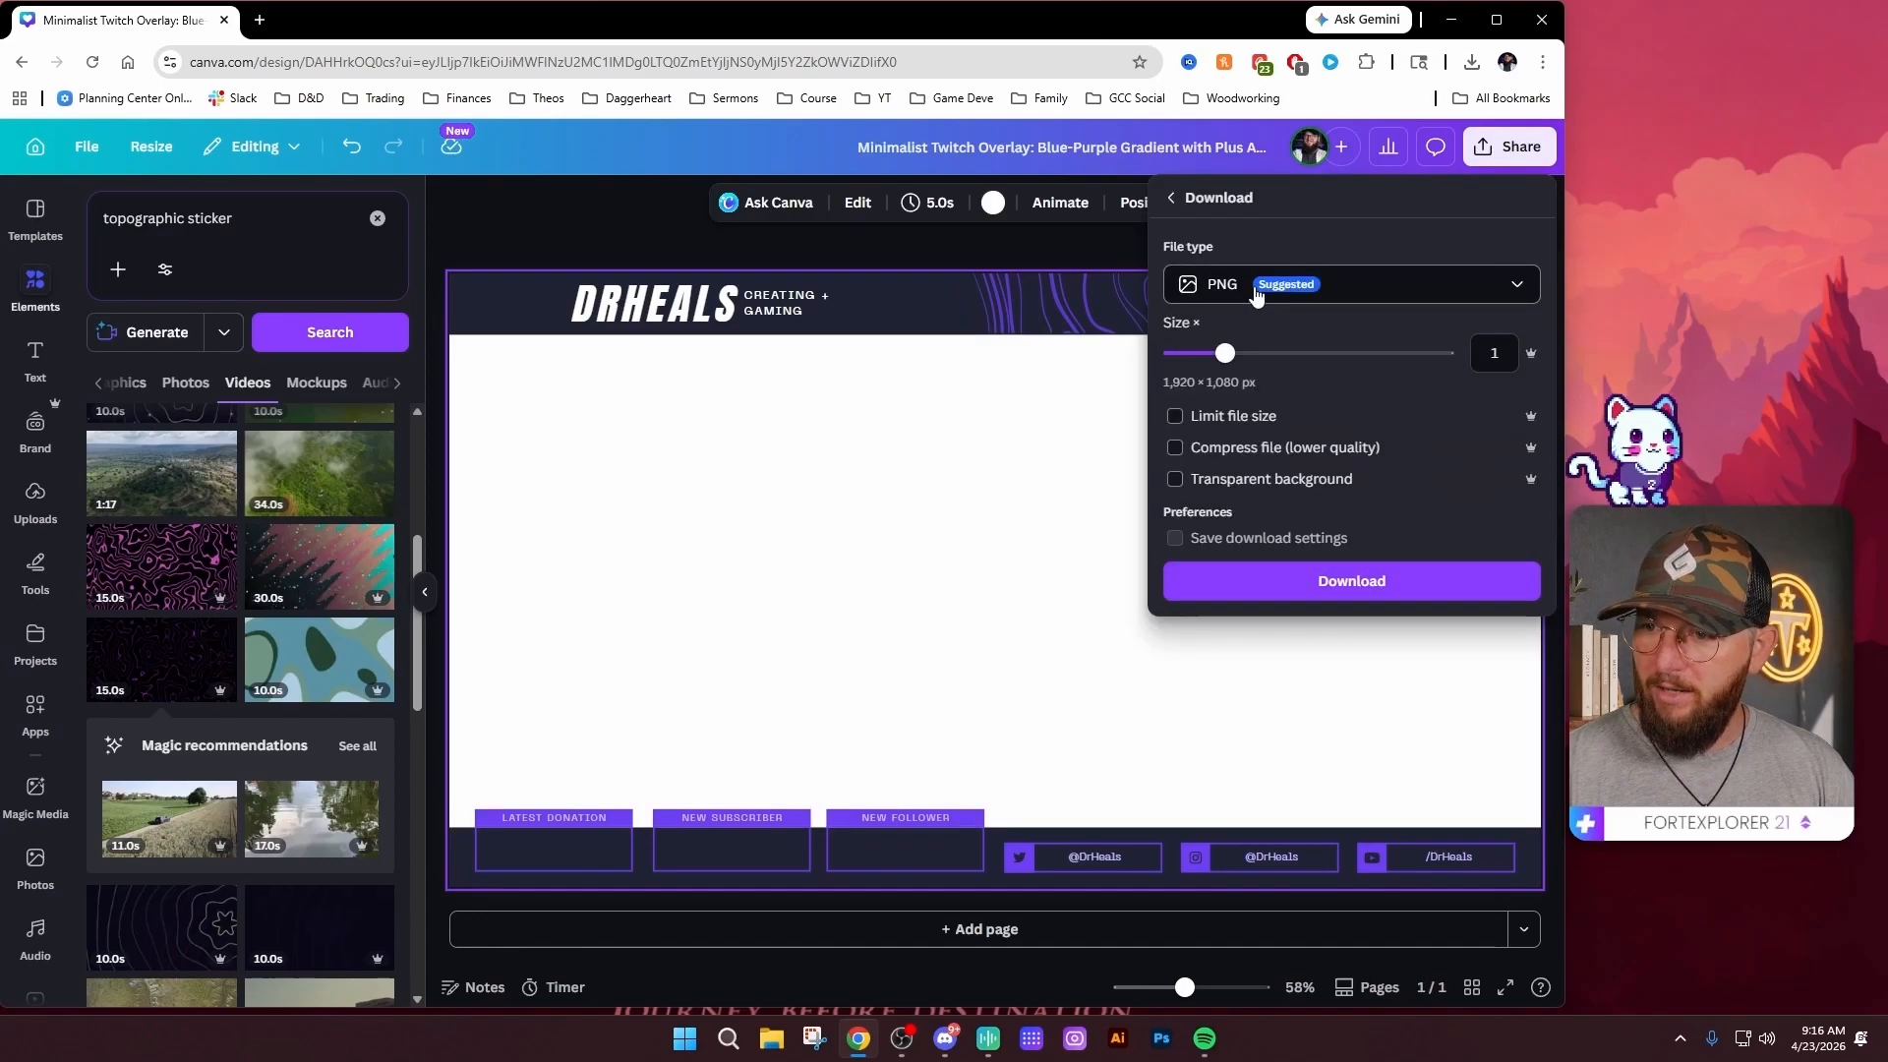
click(1175, 480)
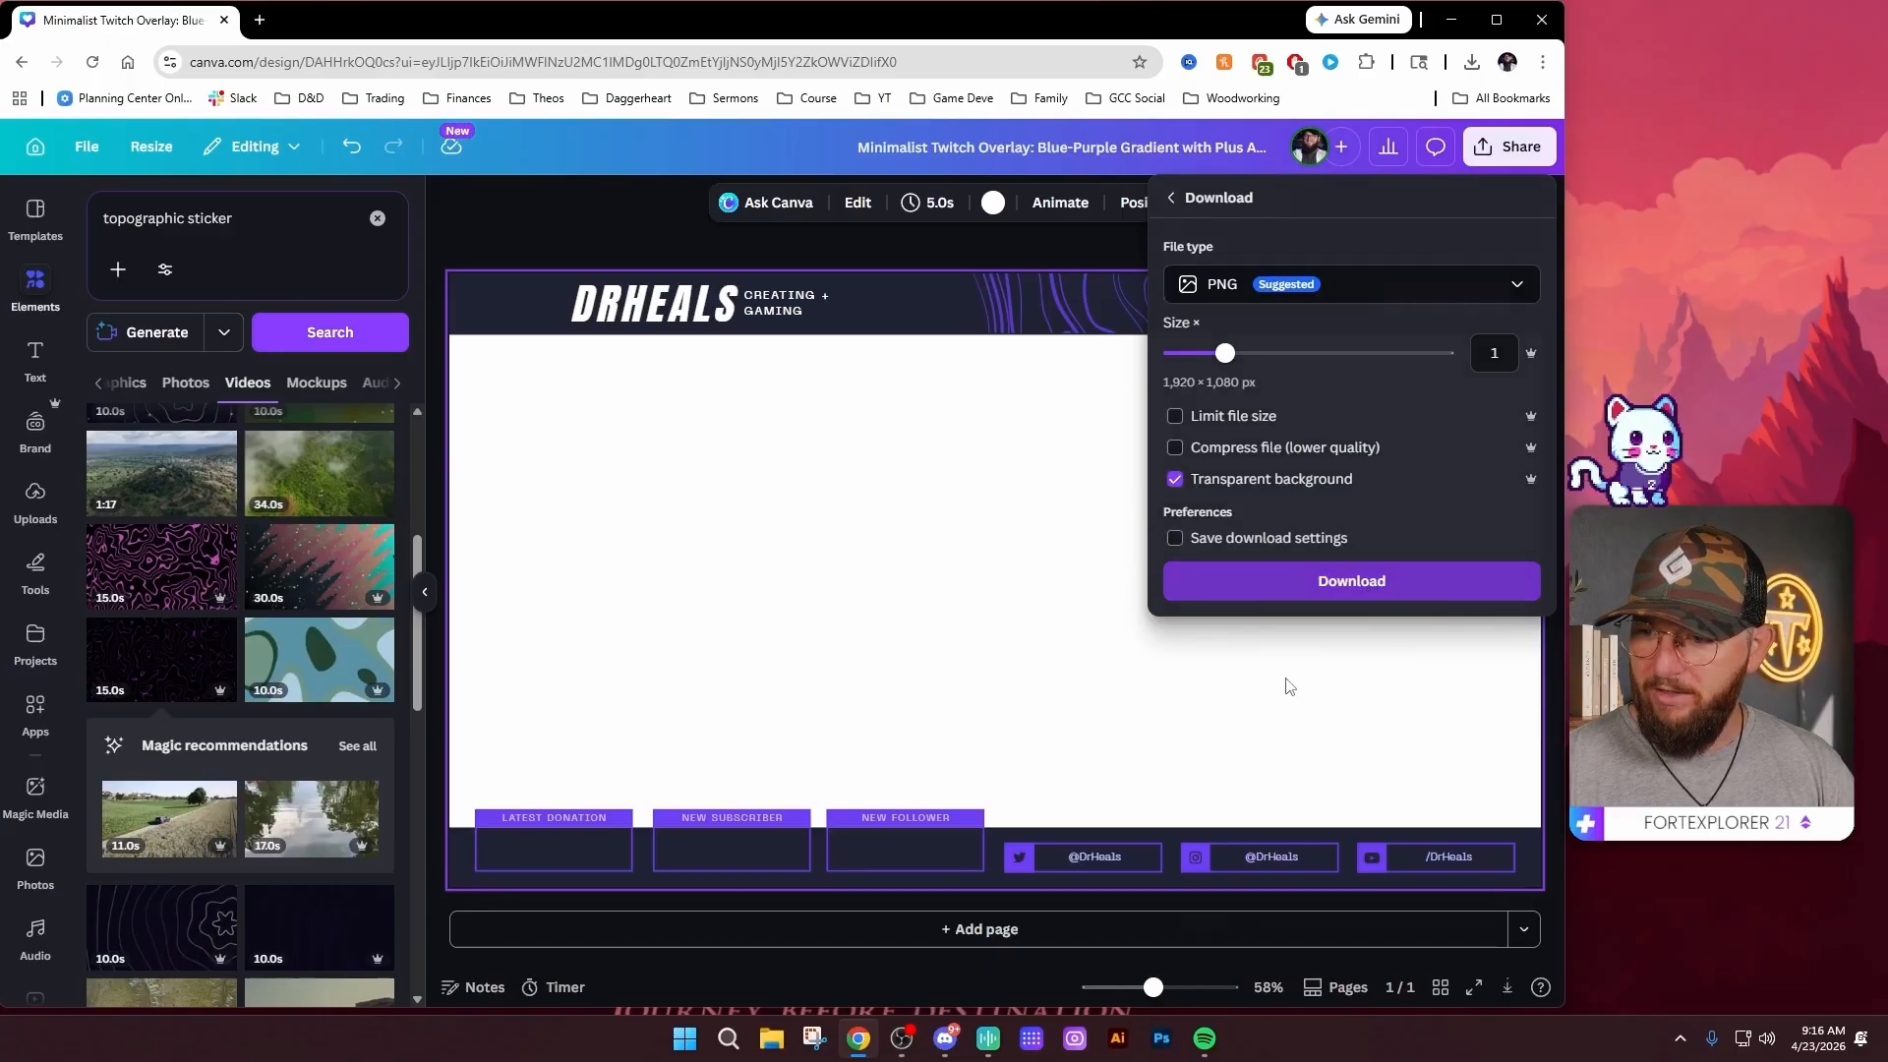
click(1352, 582)
Open streamelements.com in a new browser tab, go to the account's dashboard and dismiss the request to update details
click(262, 19)
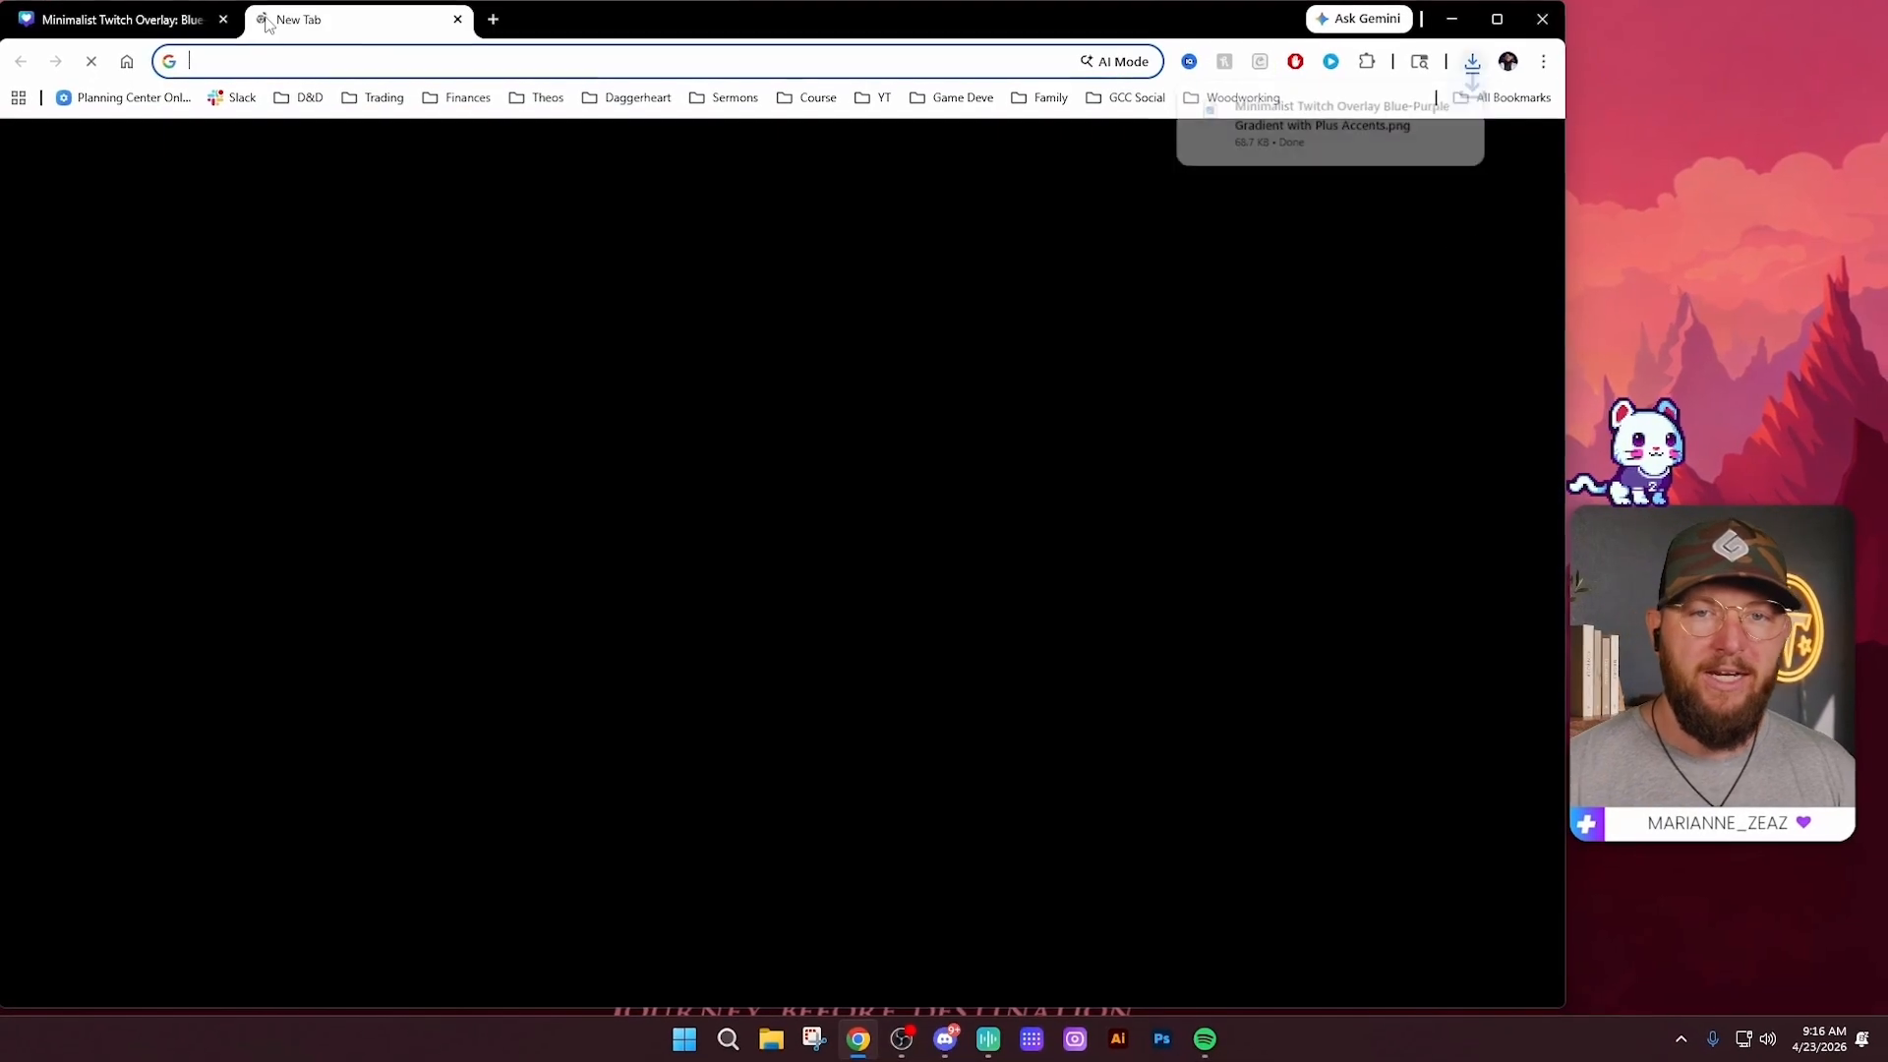
text(streamel)
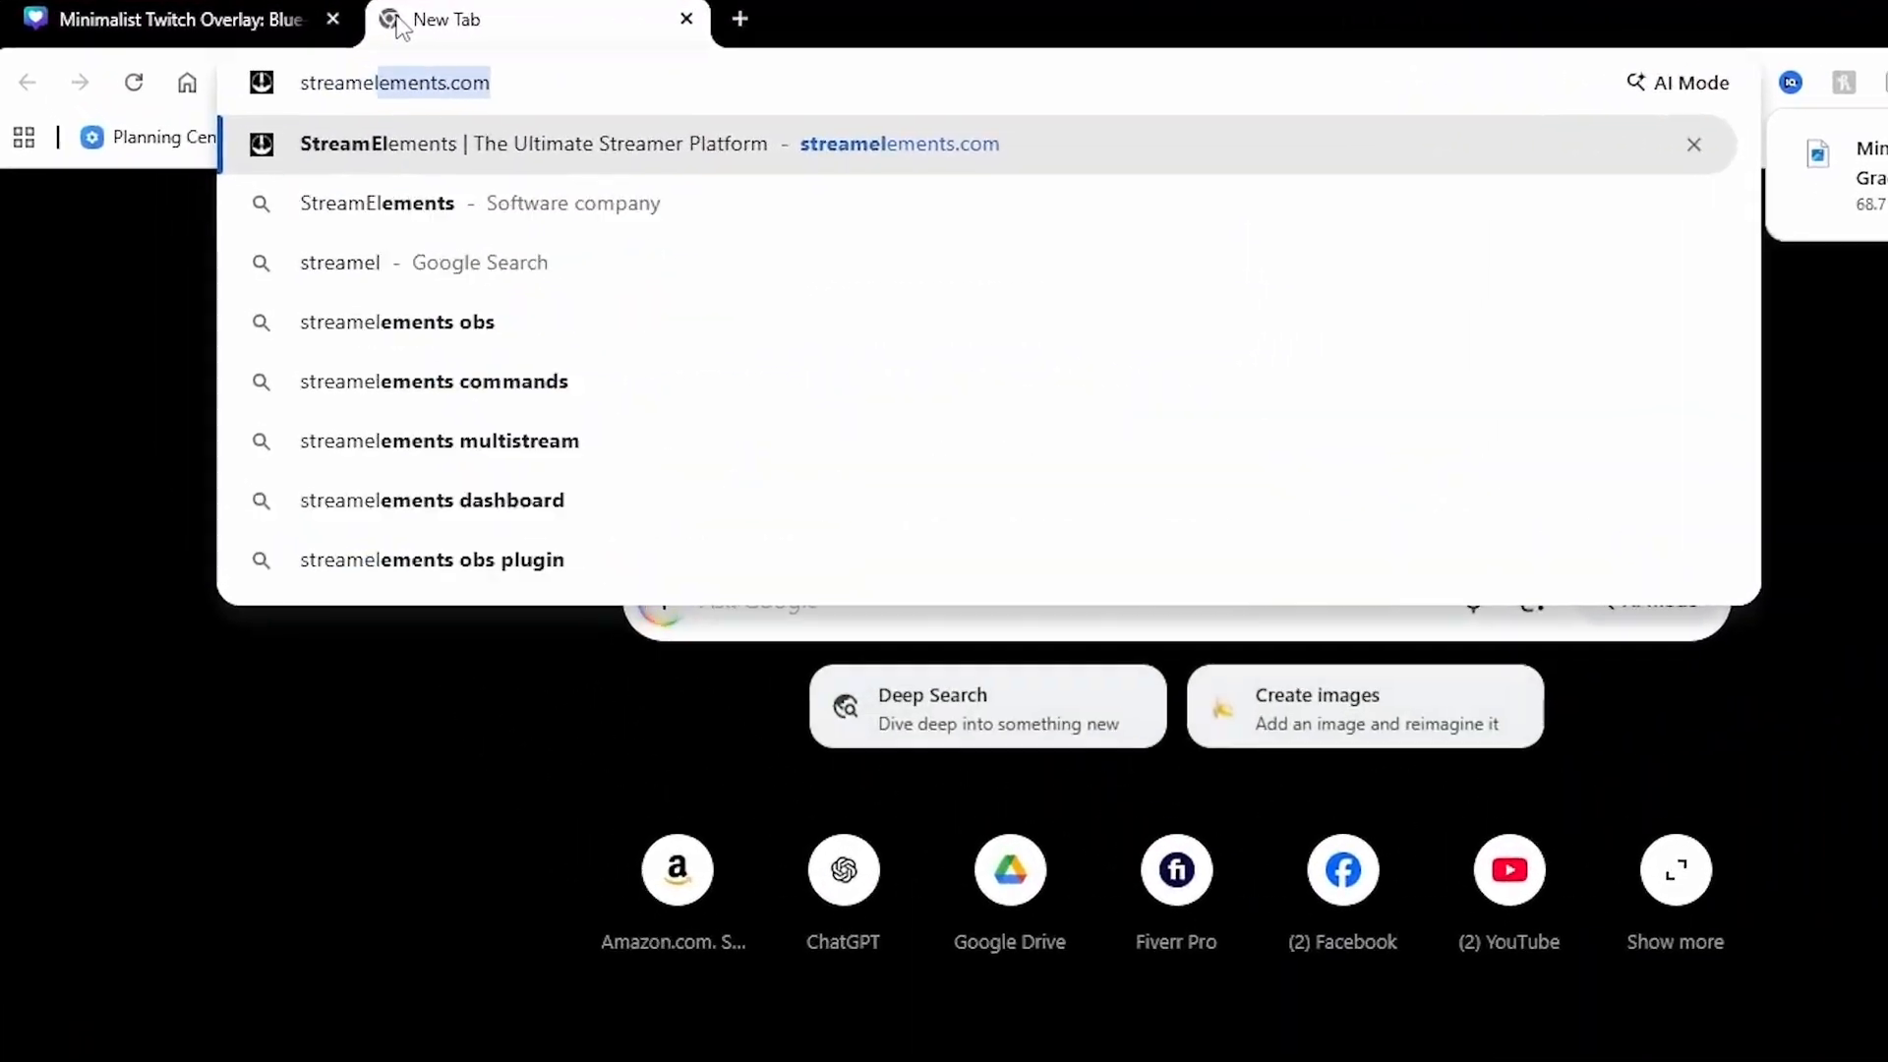
key(Return)
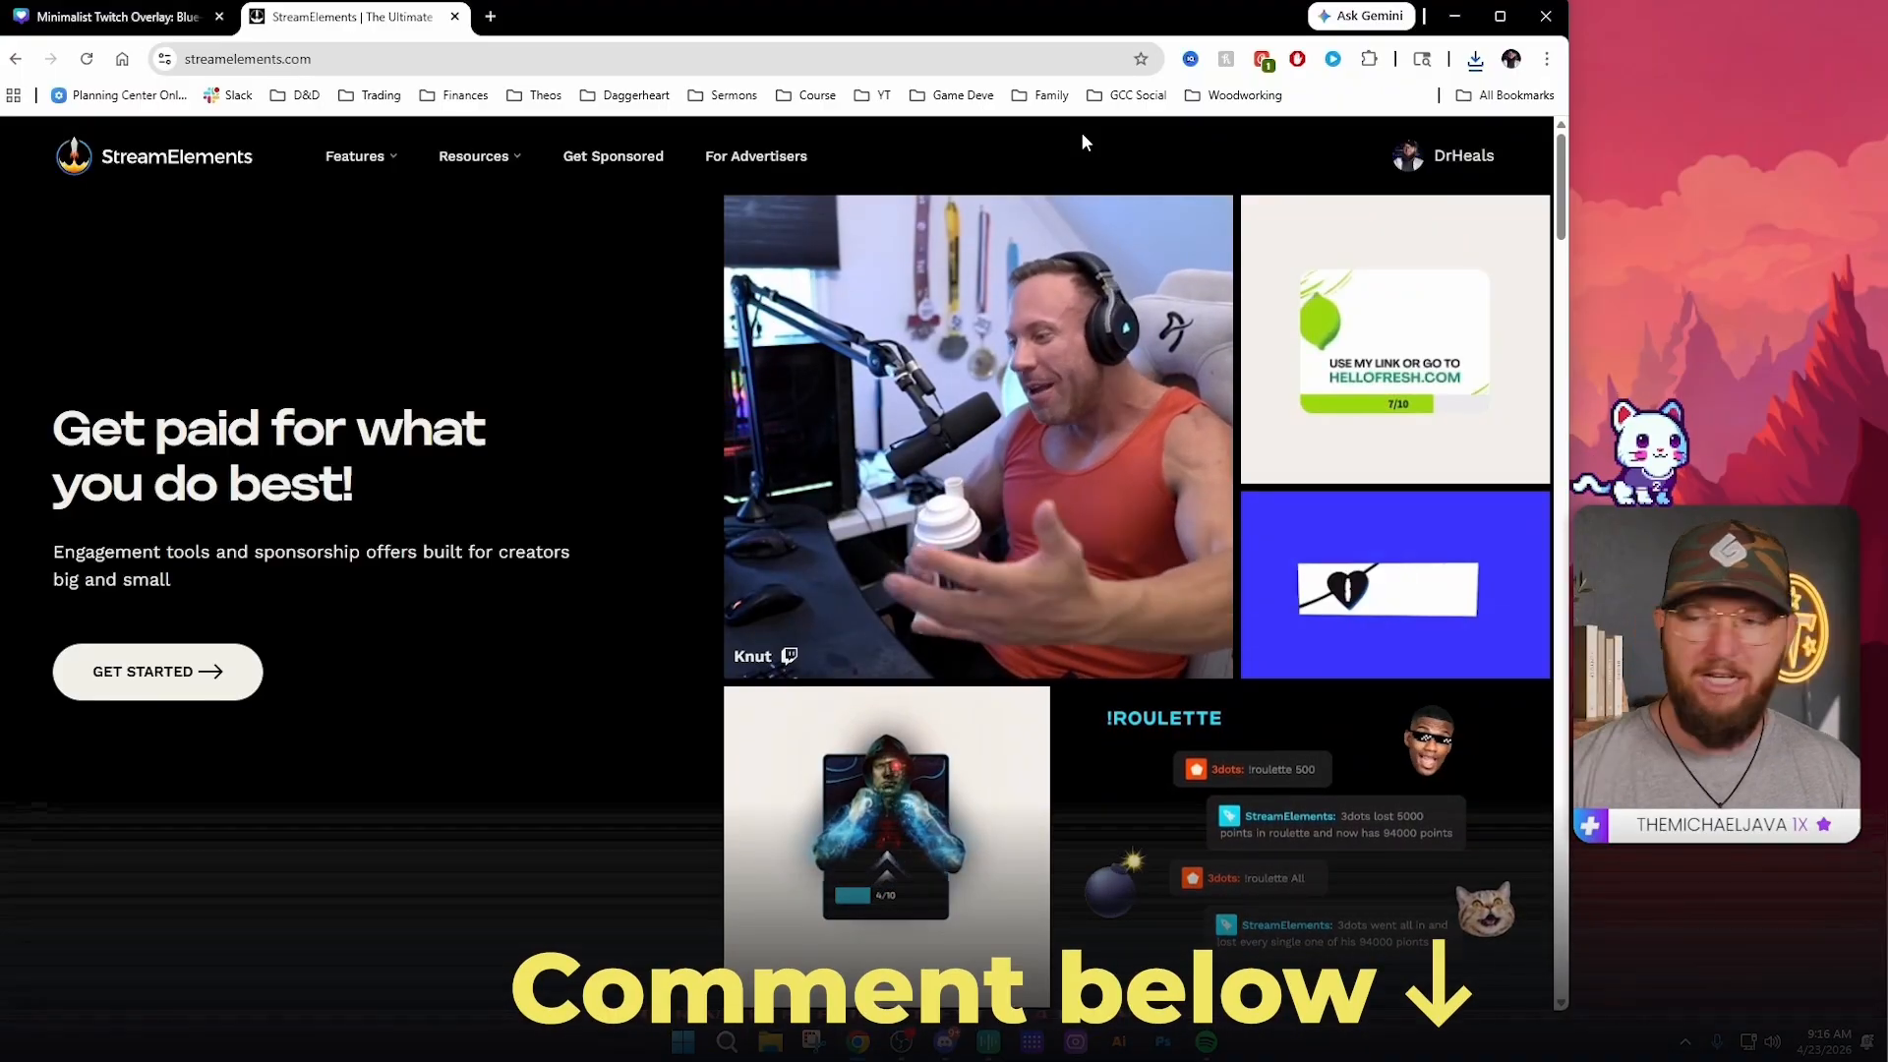
click(1435, 162)
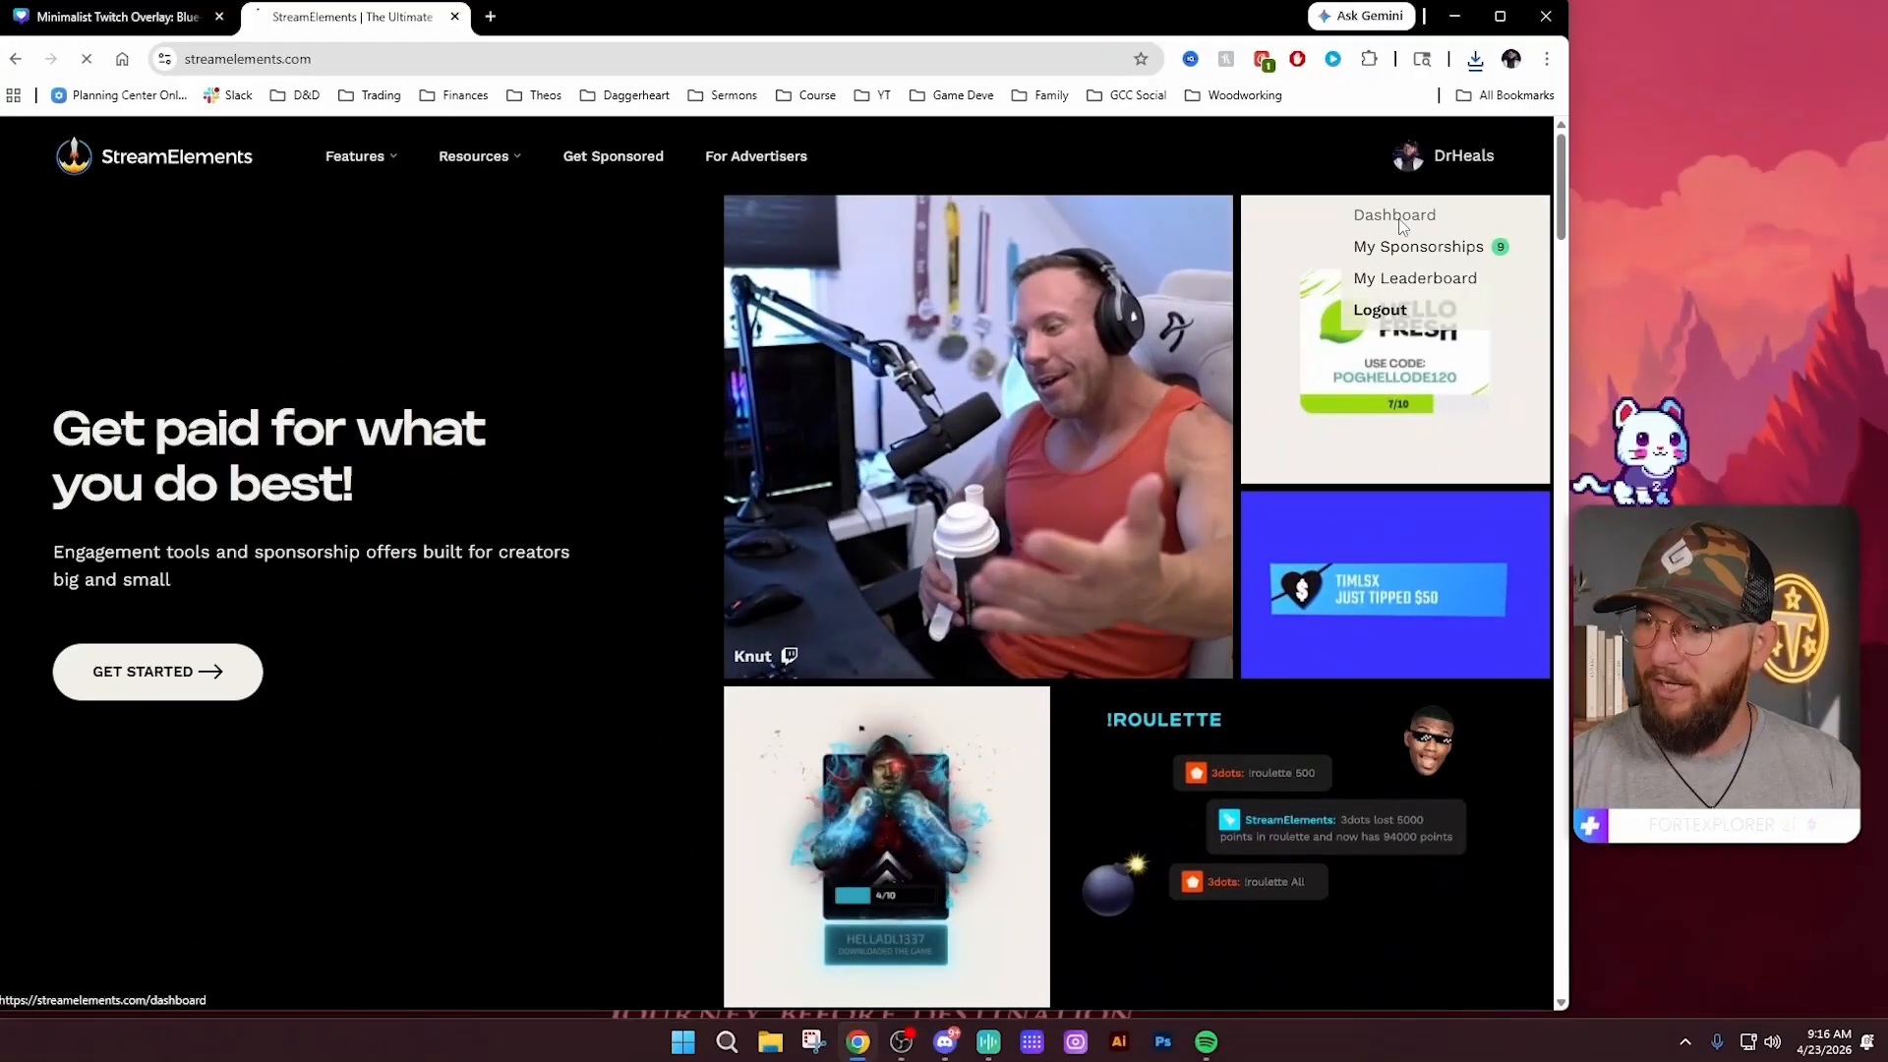
click(1372, 209)
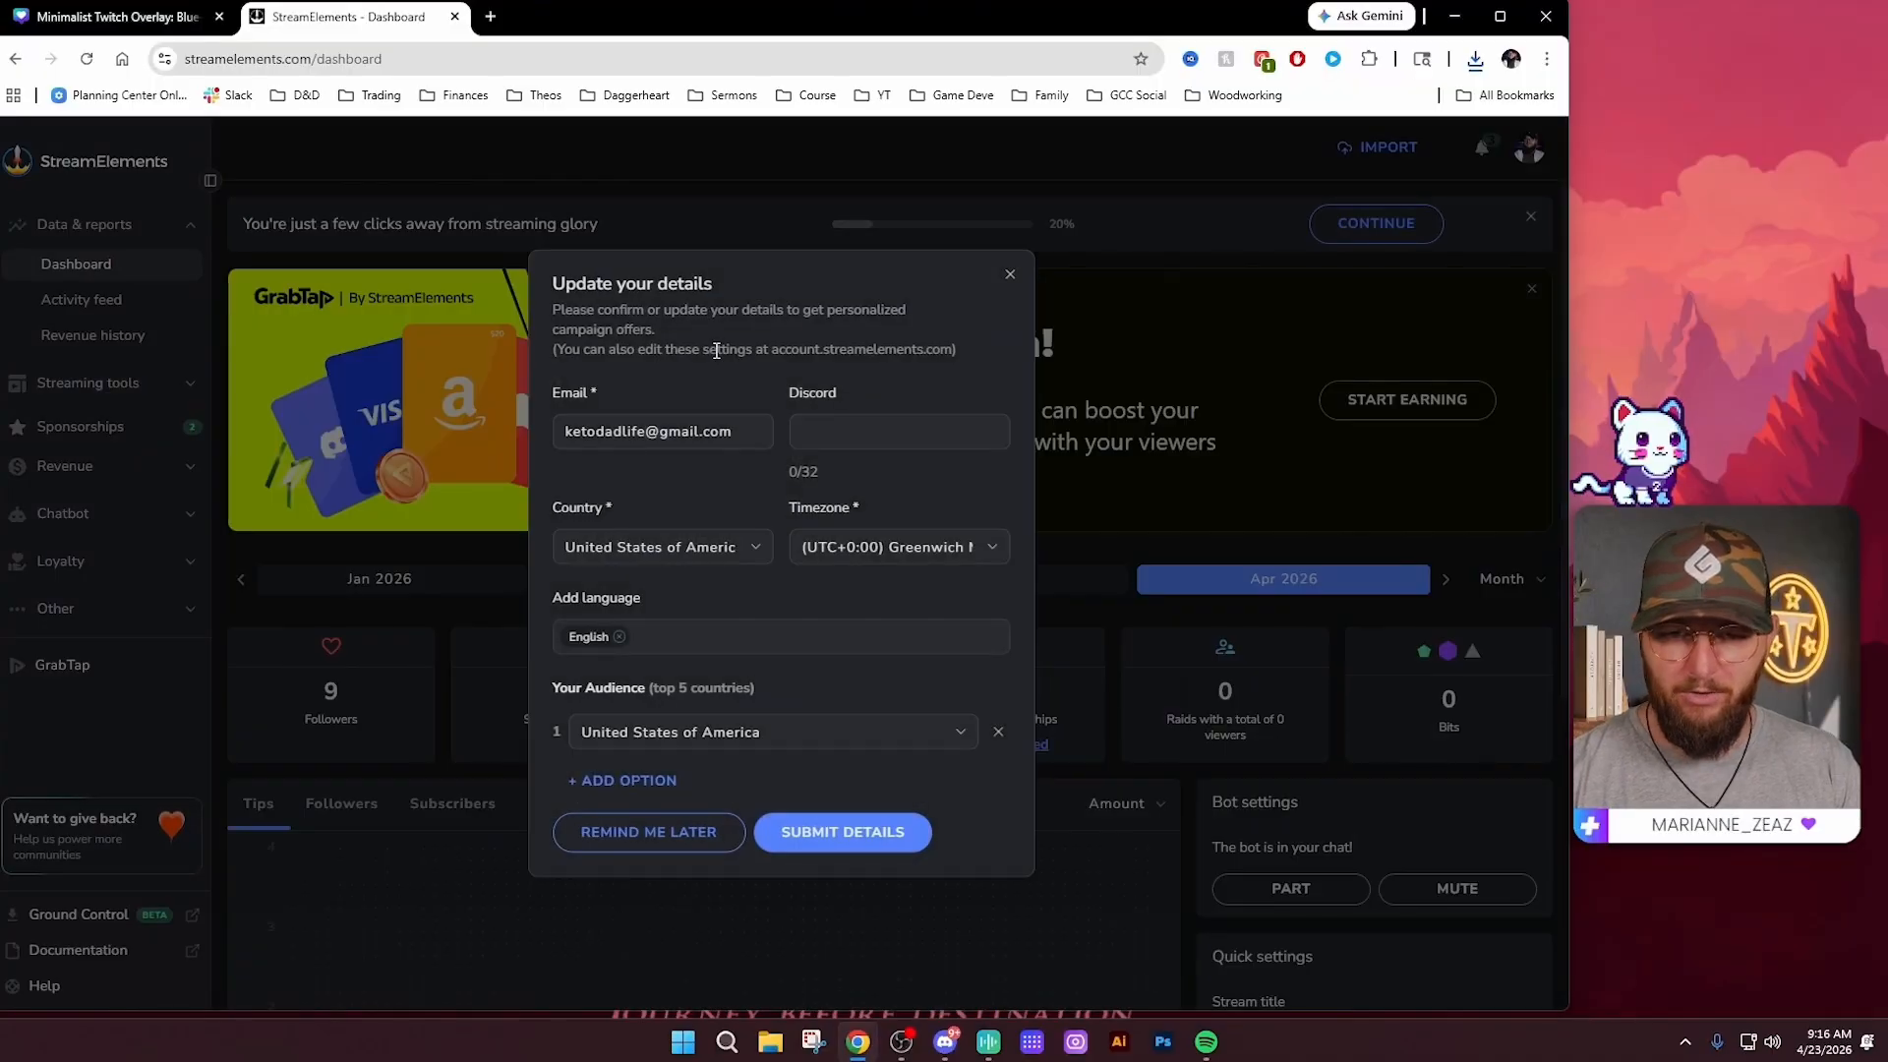
click(1009, 276)
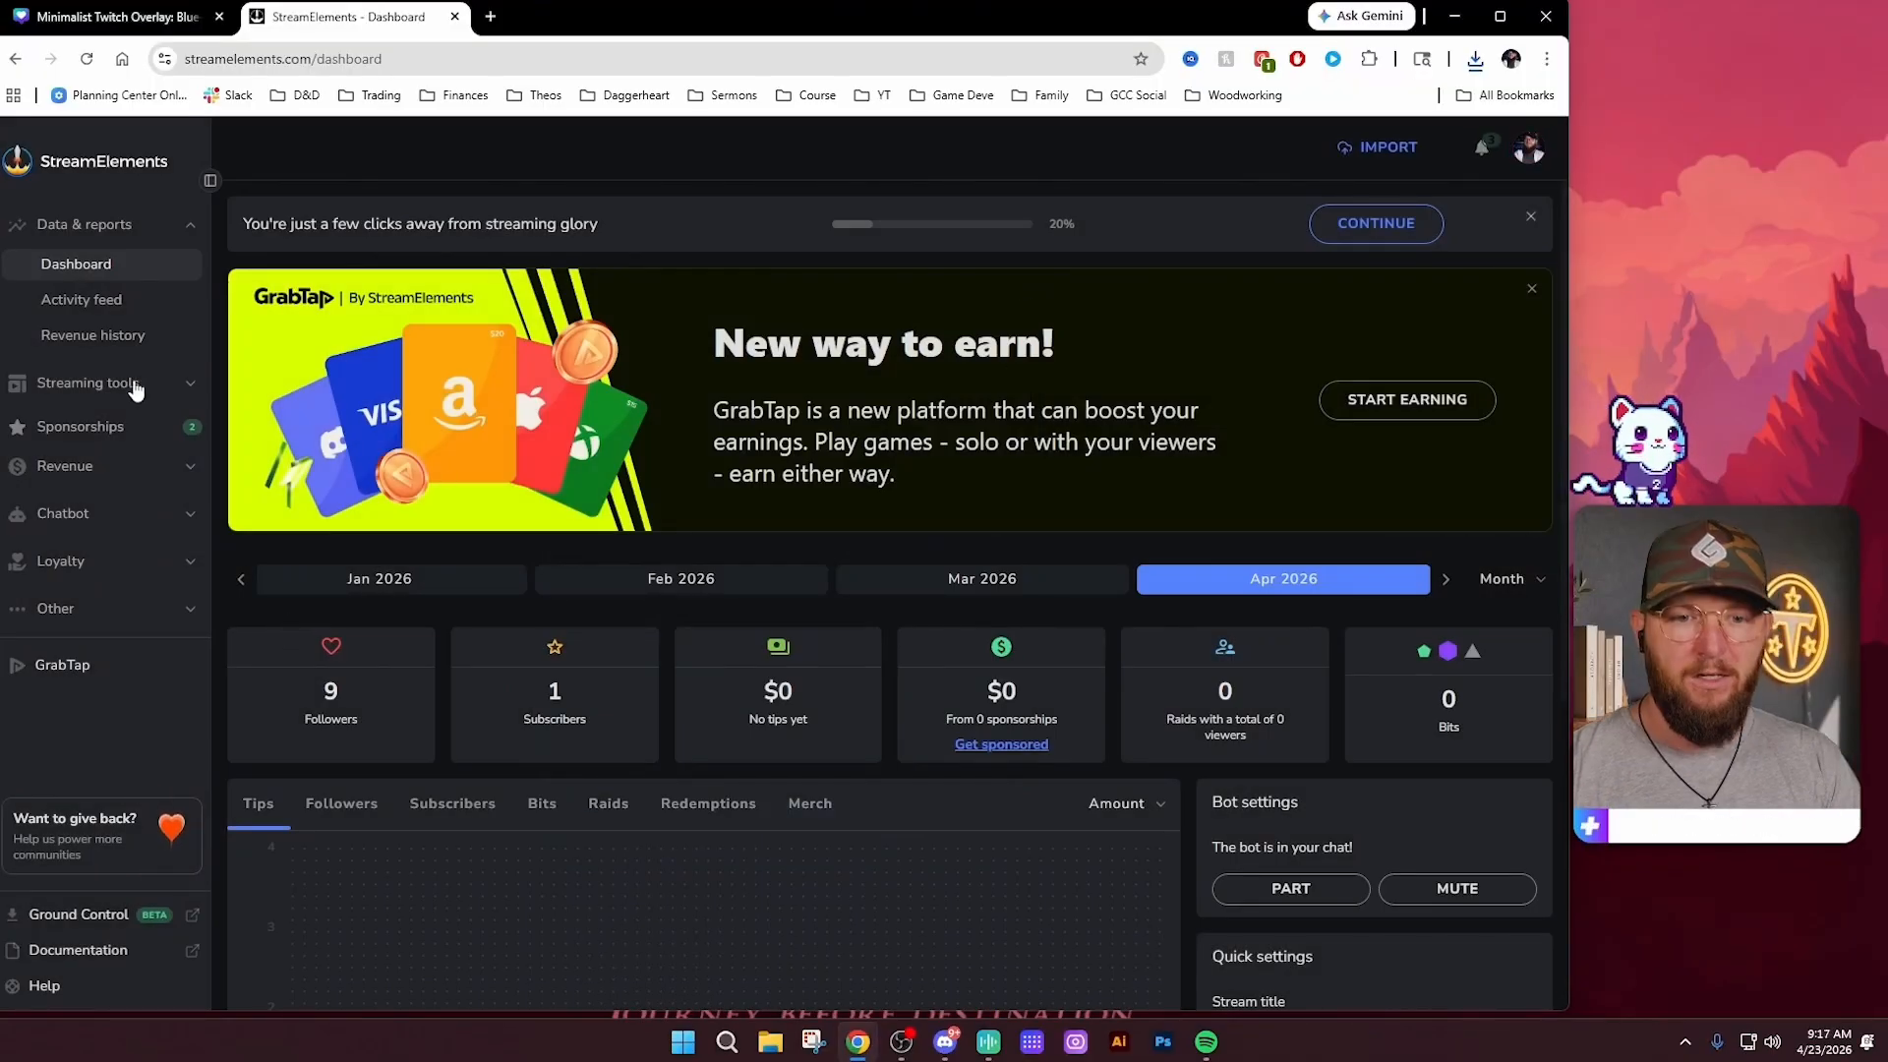
Create a new overlay in StreamElements with a 1080p resolution and start its editor
click(191, 386)
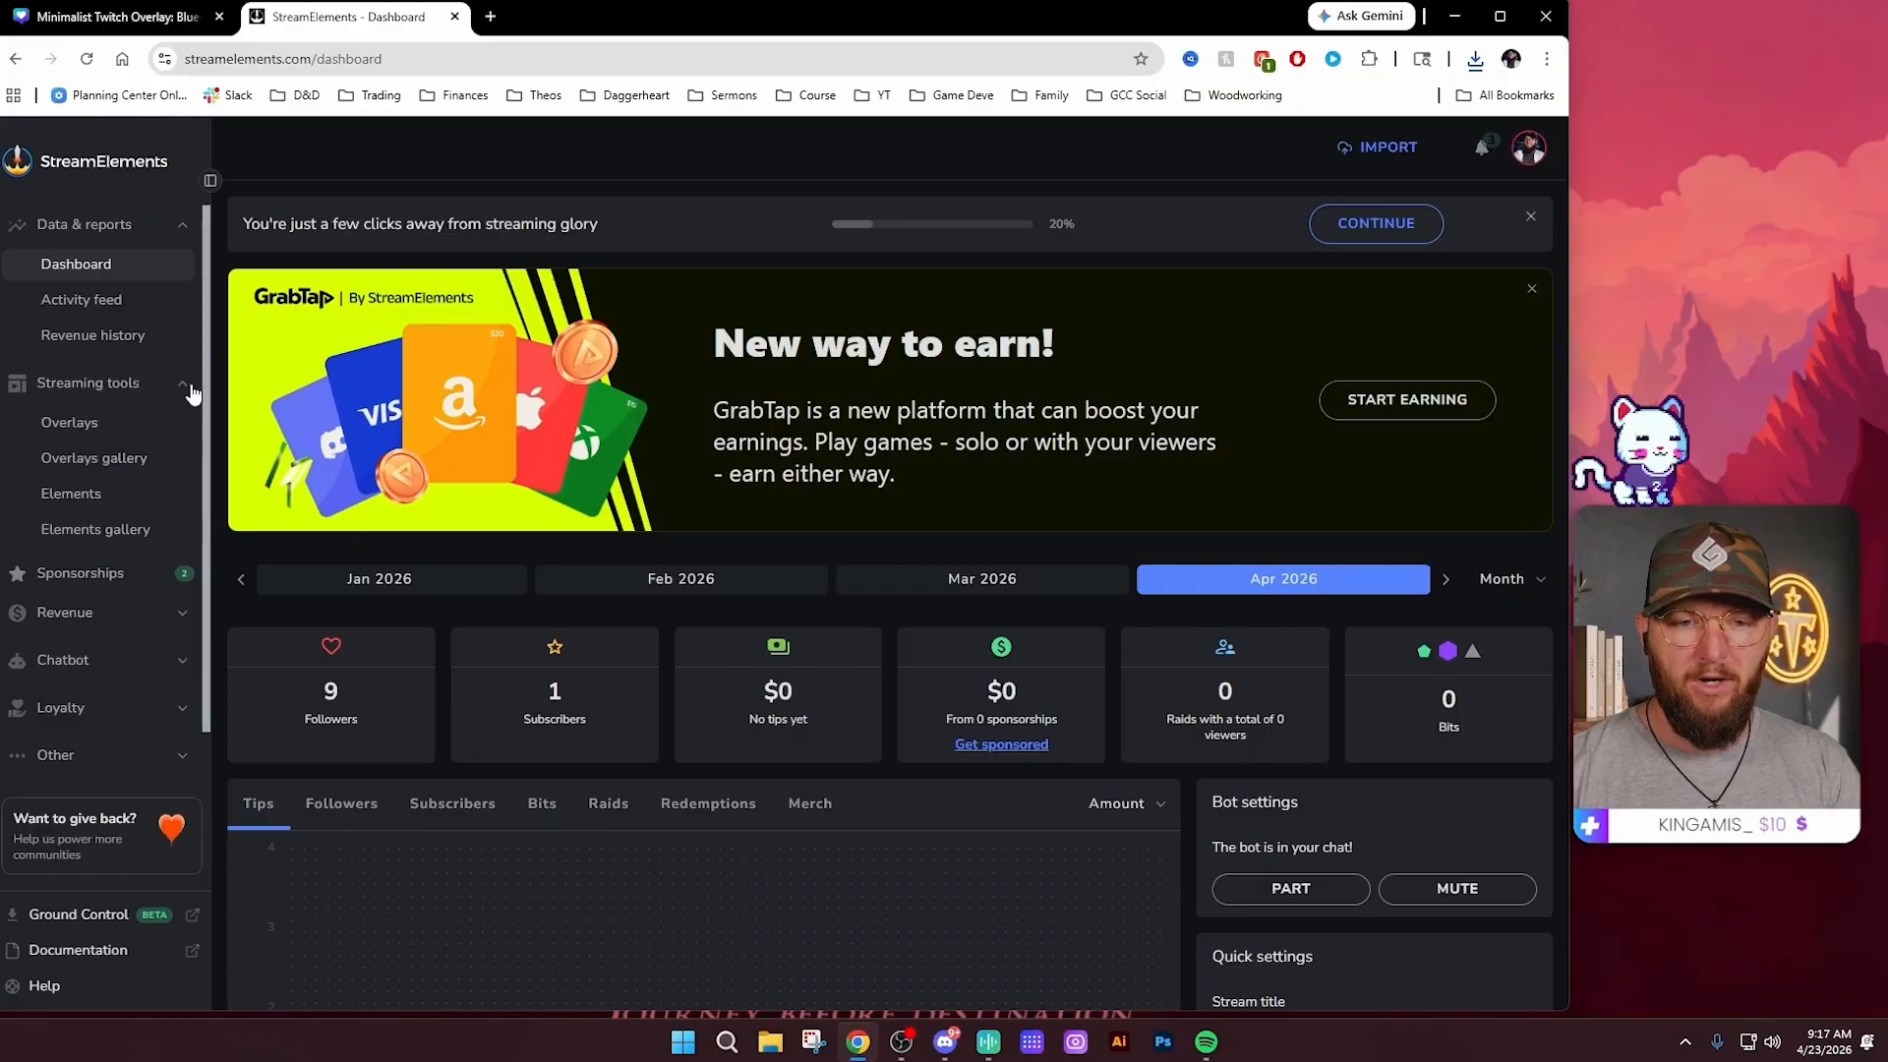
click(82, 430)
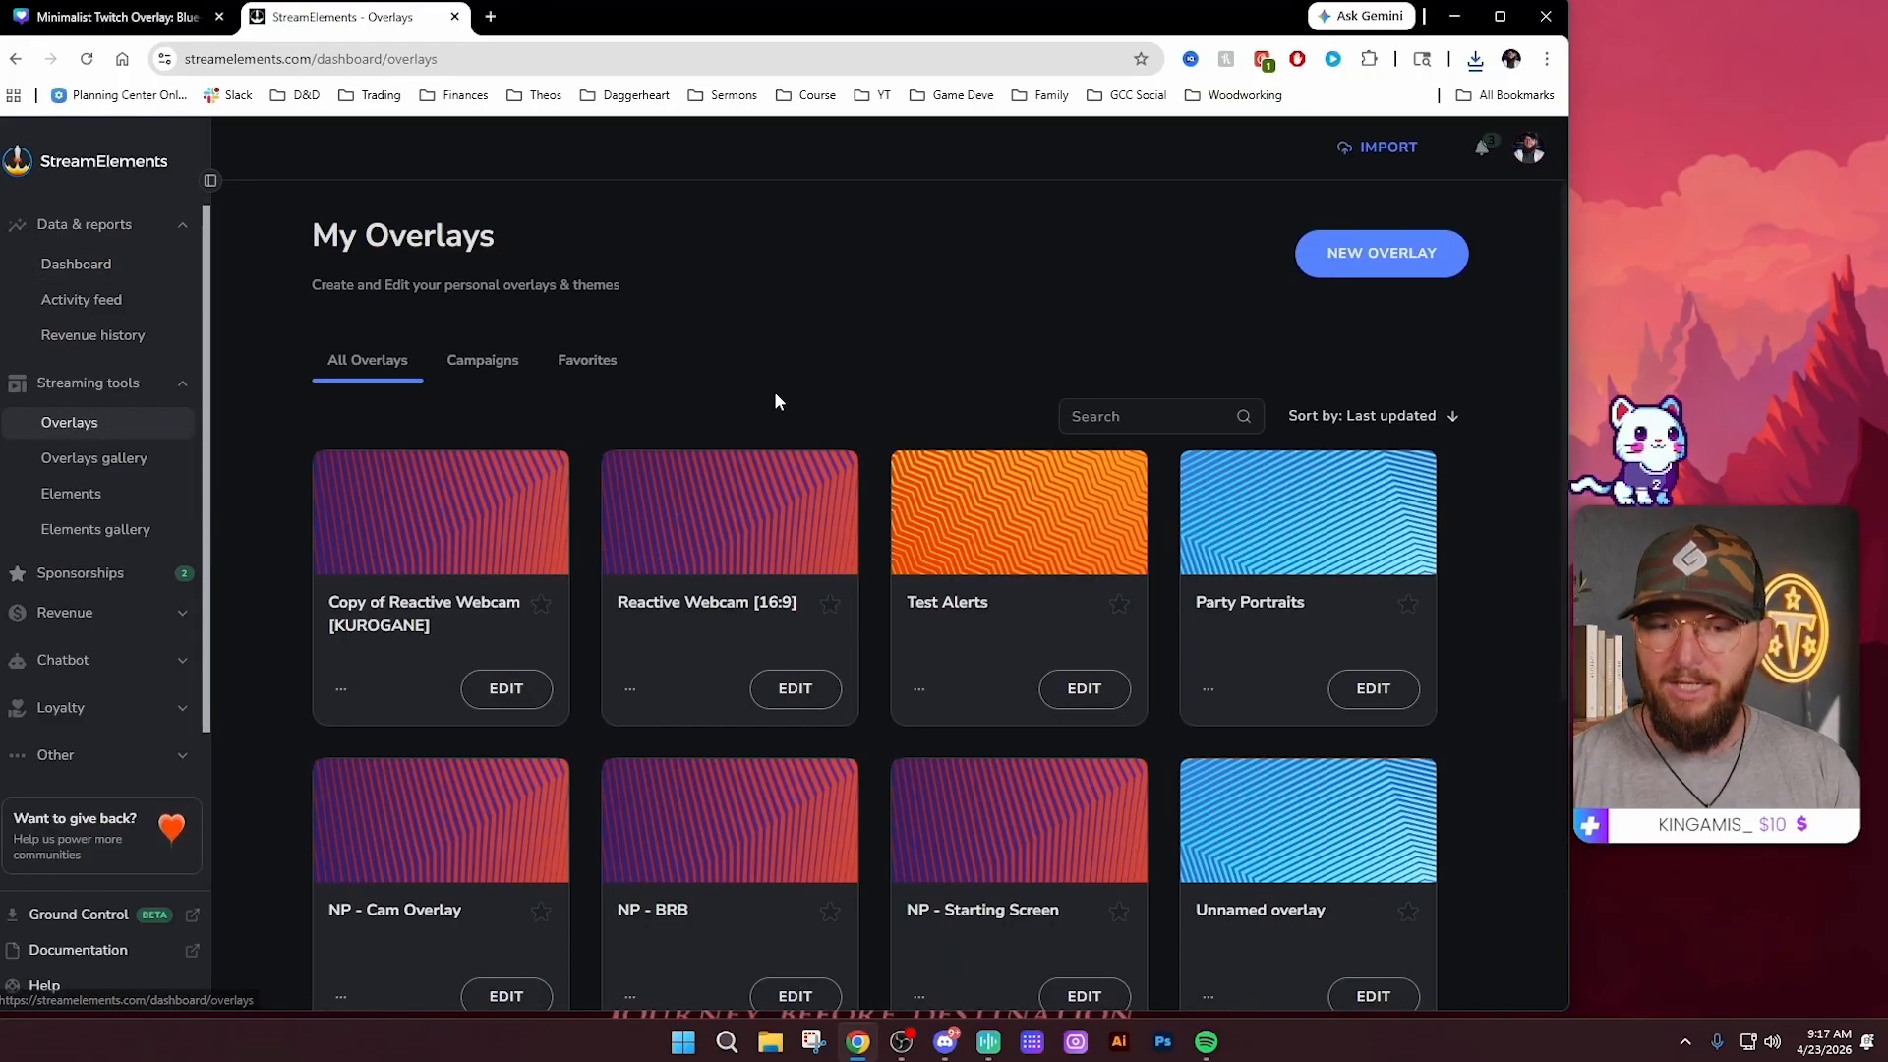
click(1349, 280)
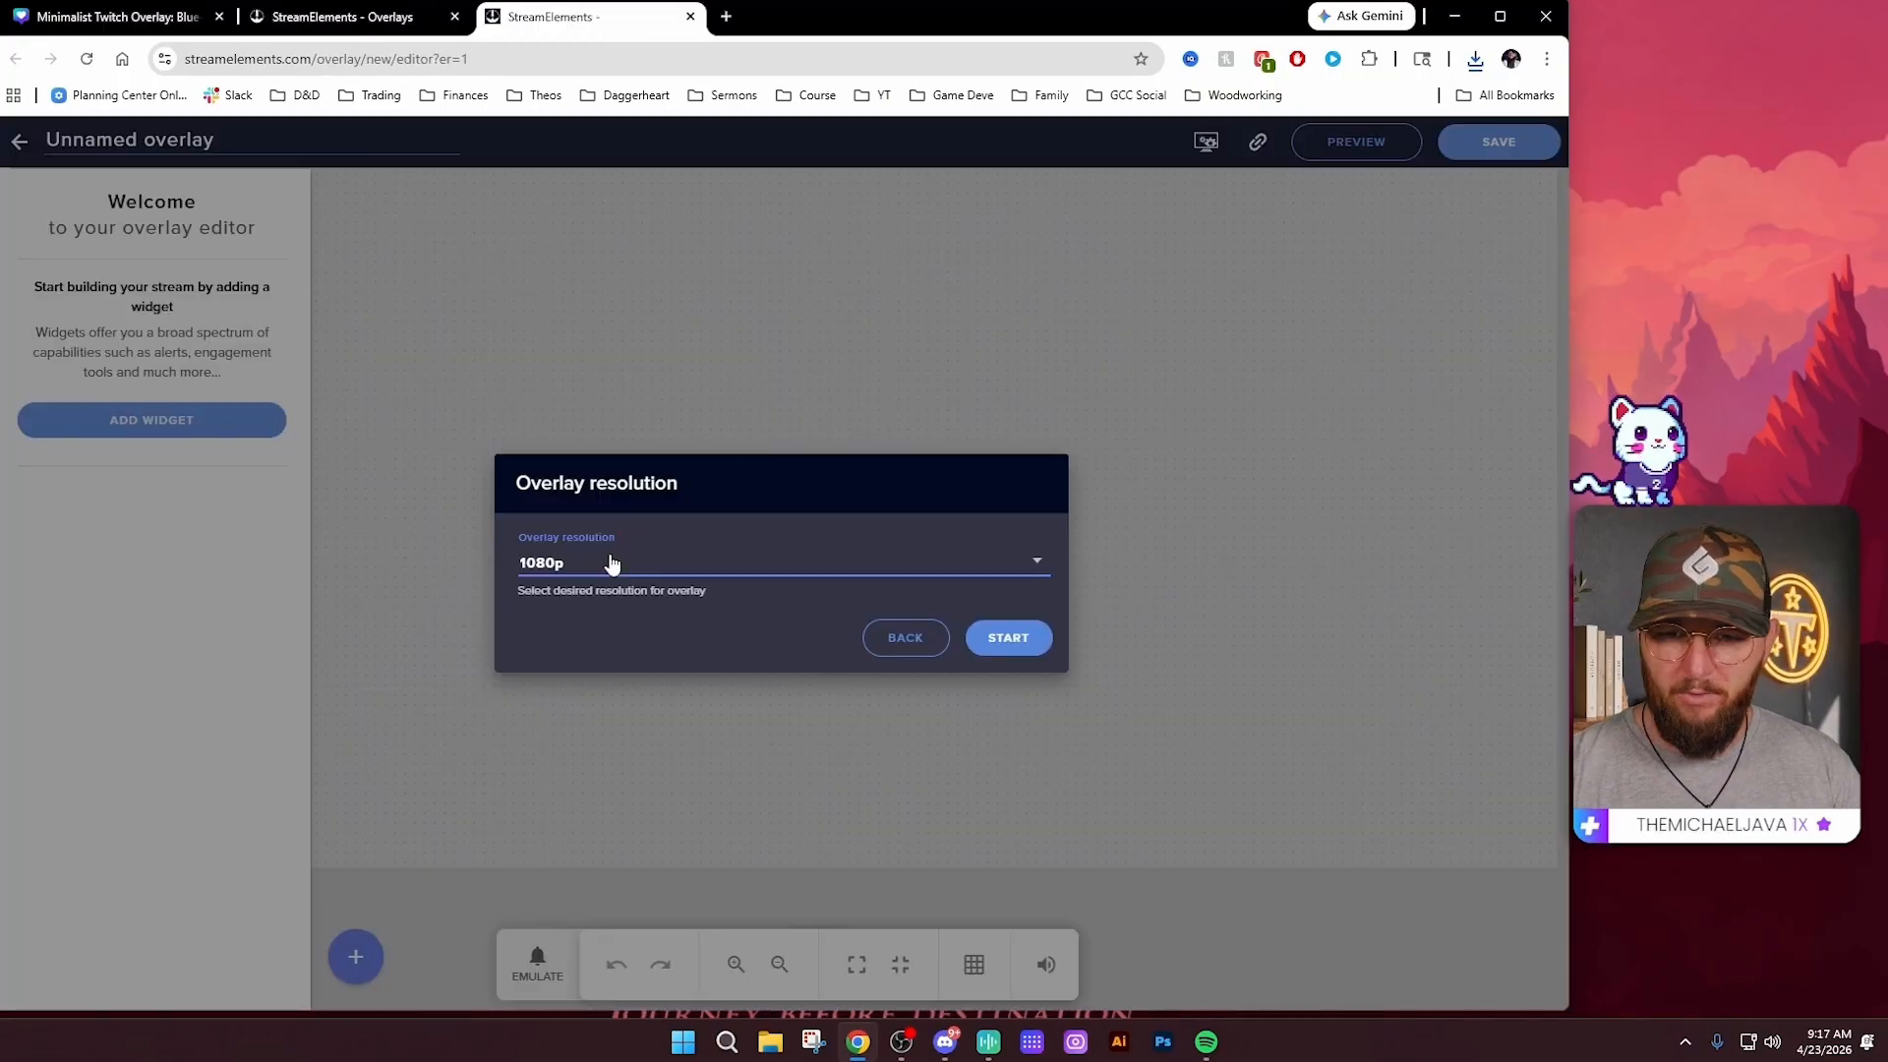
click(595, 568)
click(577, 572)
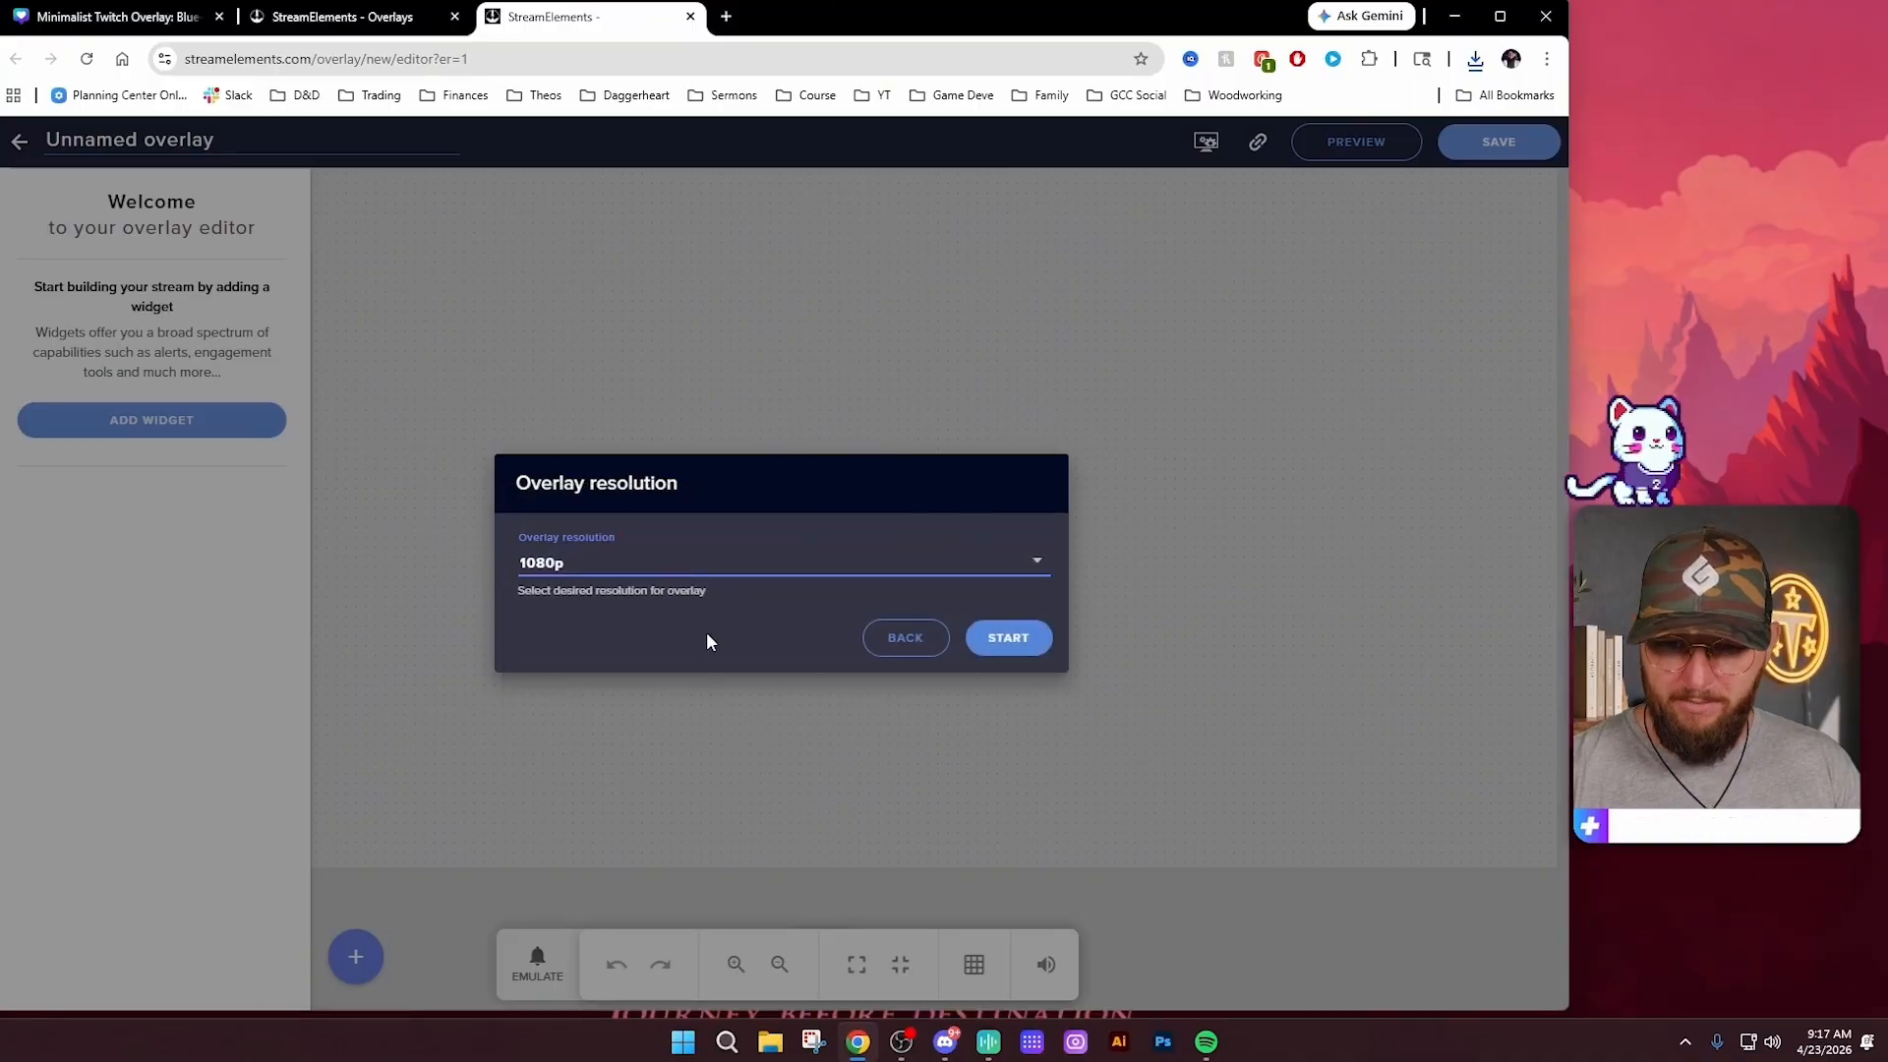
click(1005, 639)
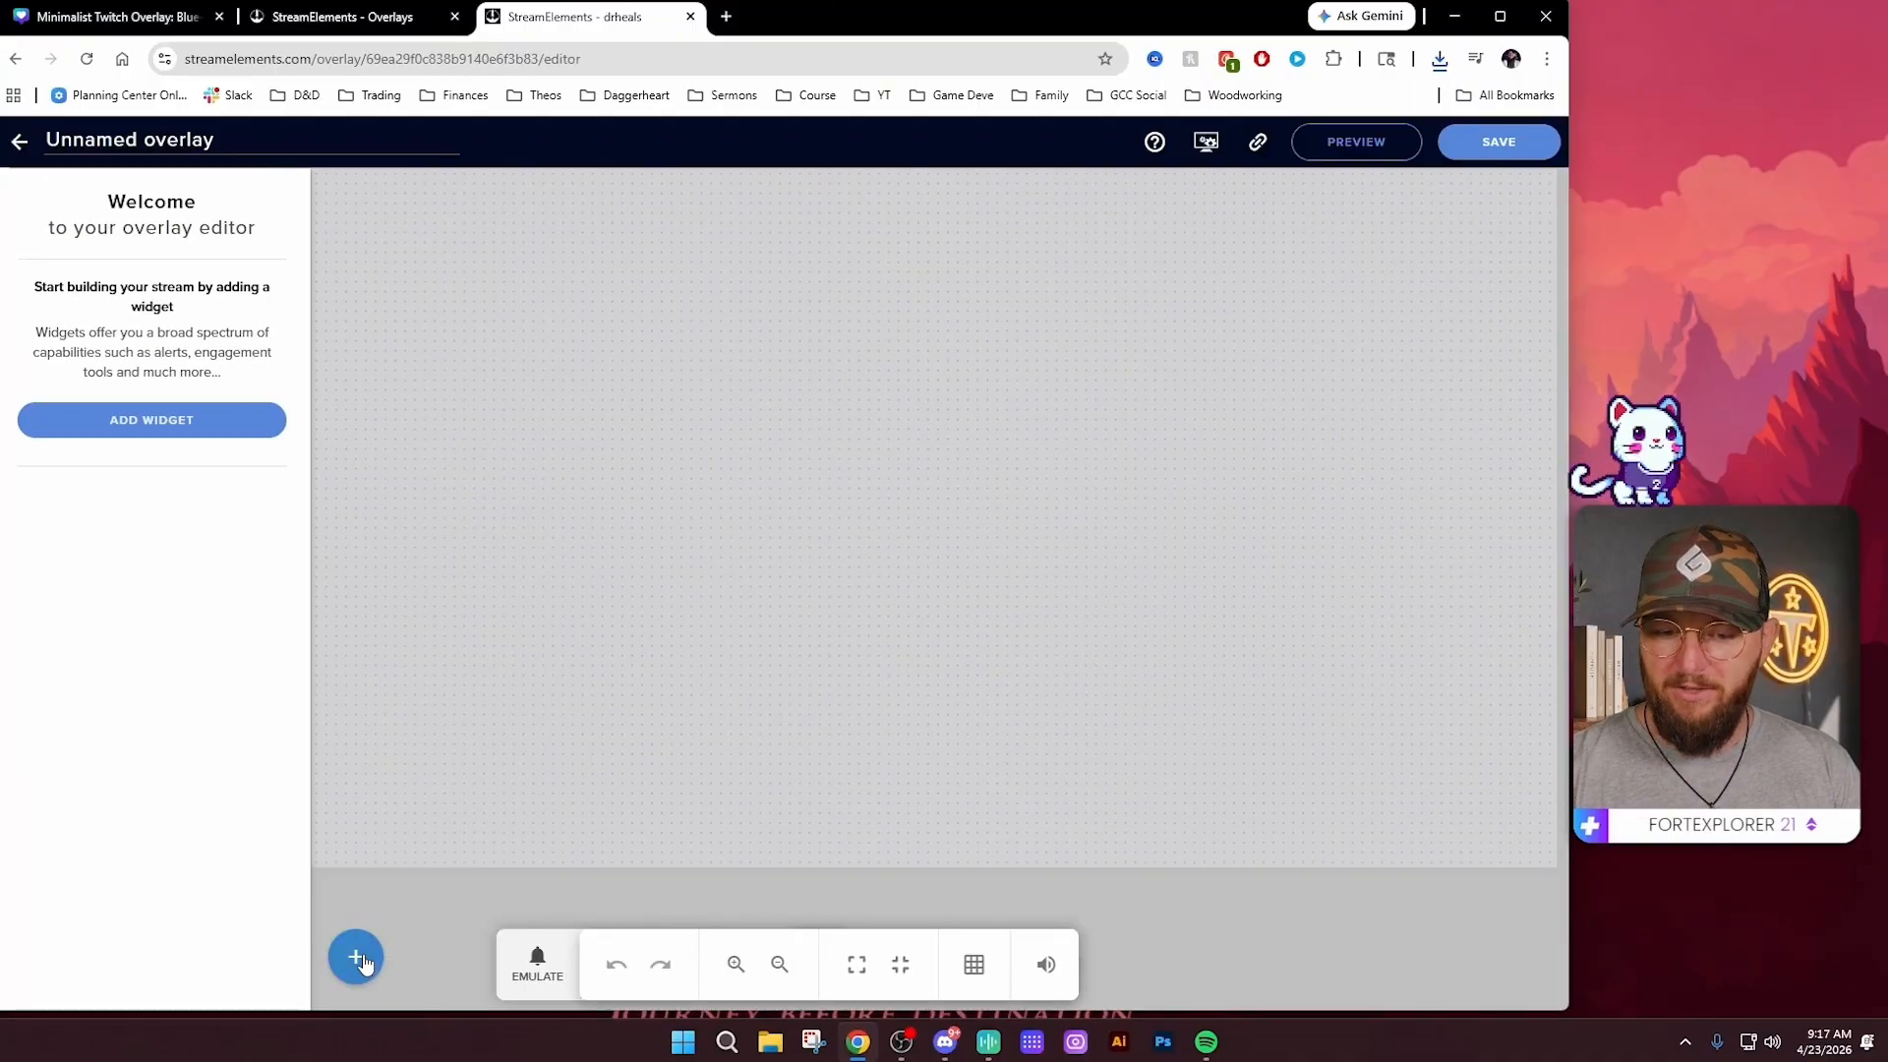
Add an Image widget to the overlay and open the file upload area for its image
click(360, 959)
mouse_move(504, 752)
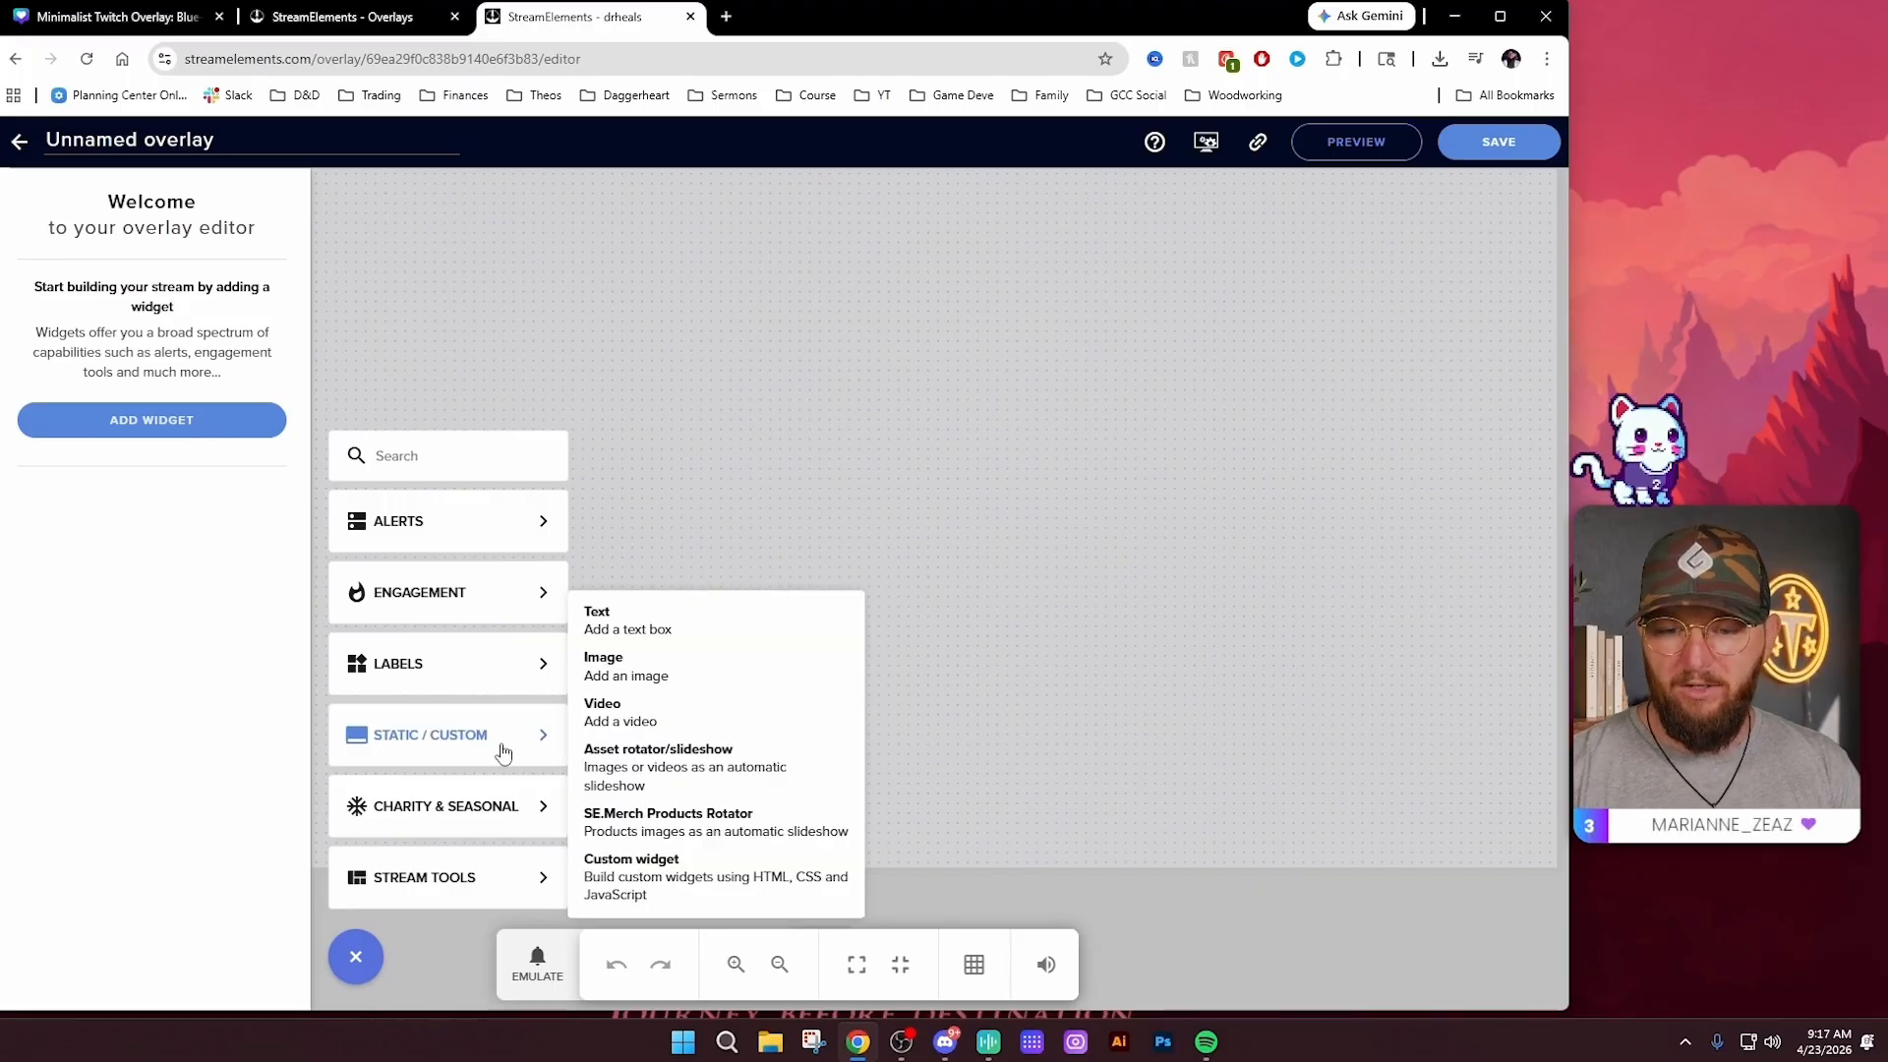
click(655, 677)
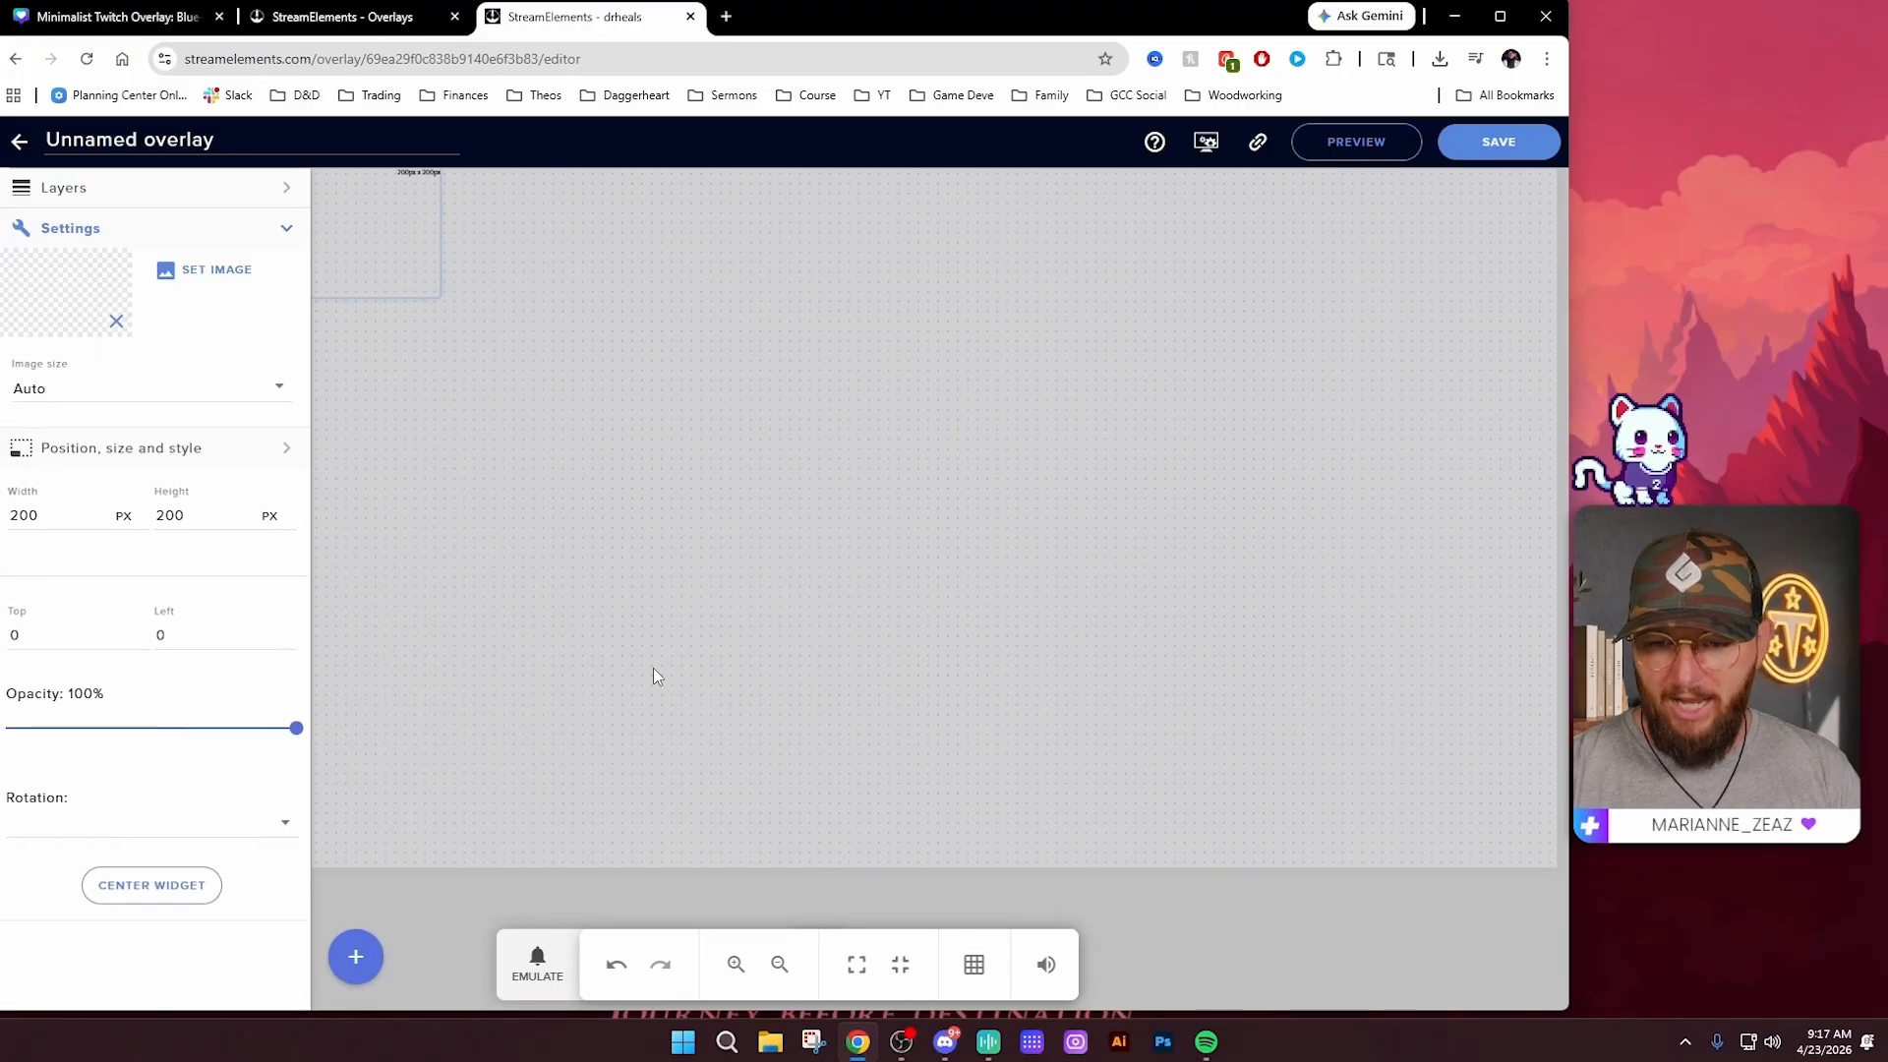
click(220, 274)
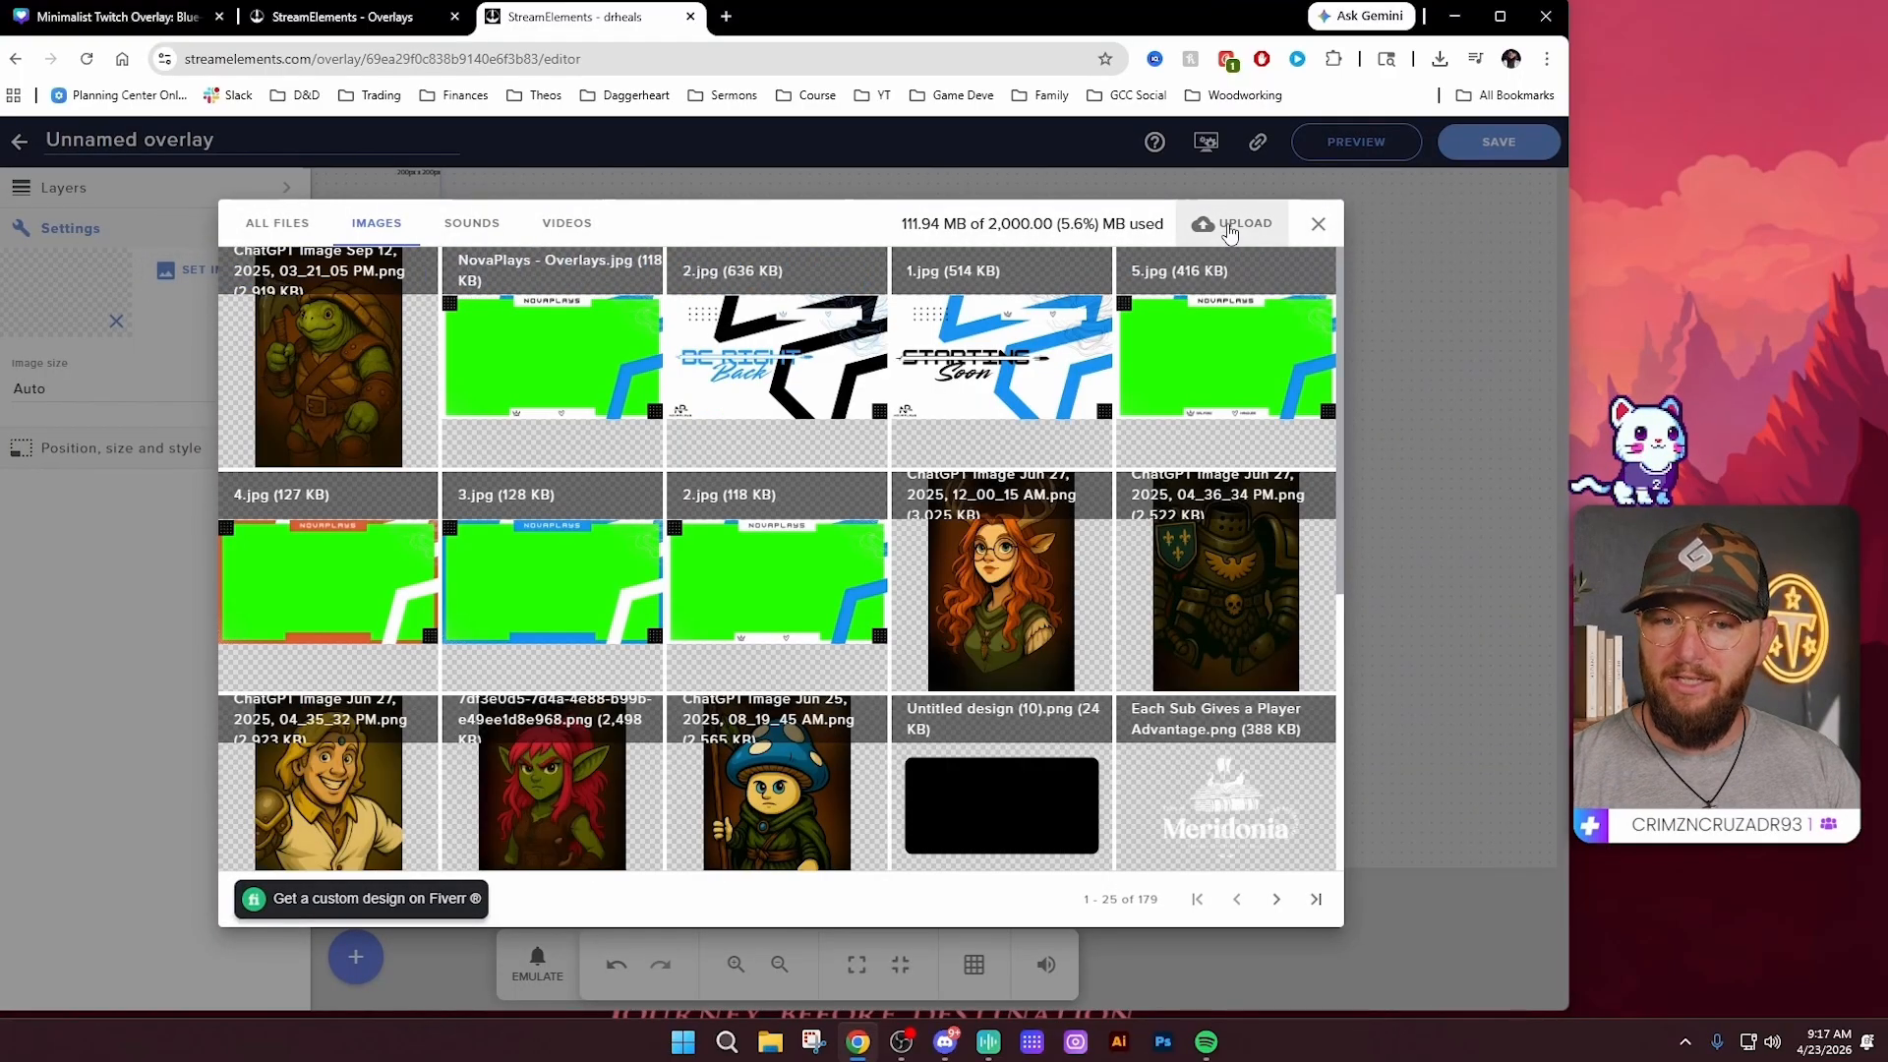
click(1229, 226)
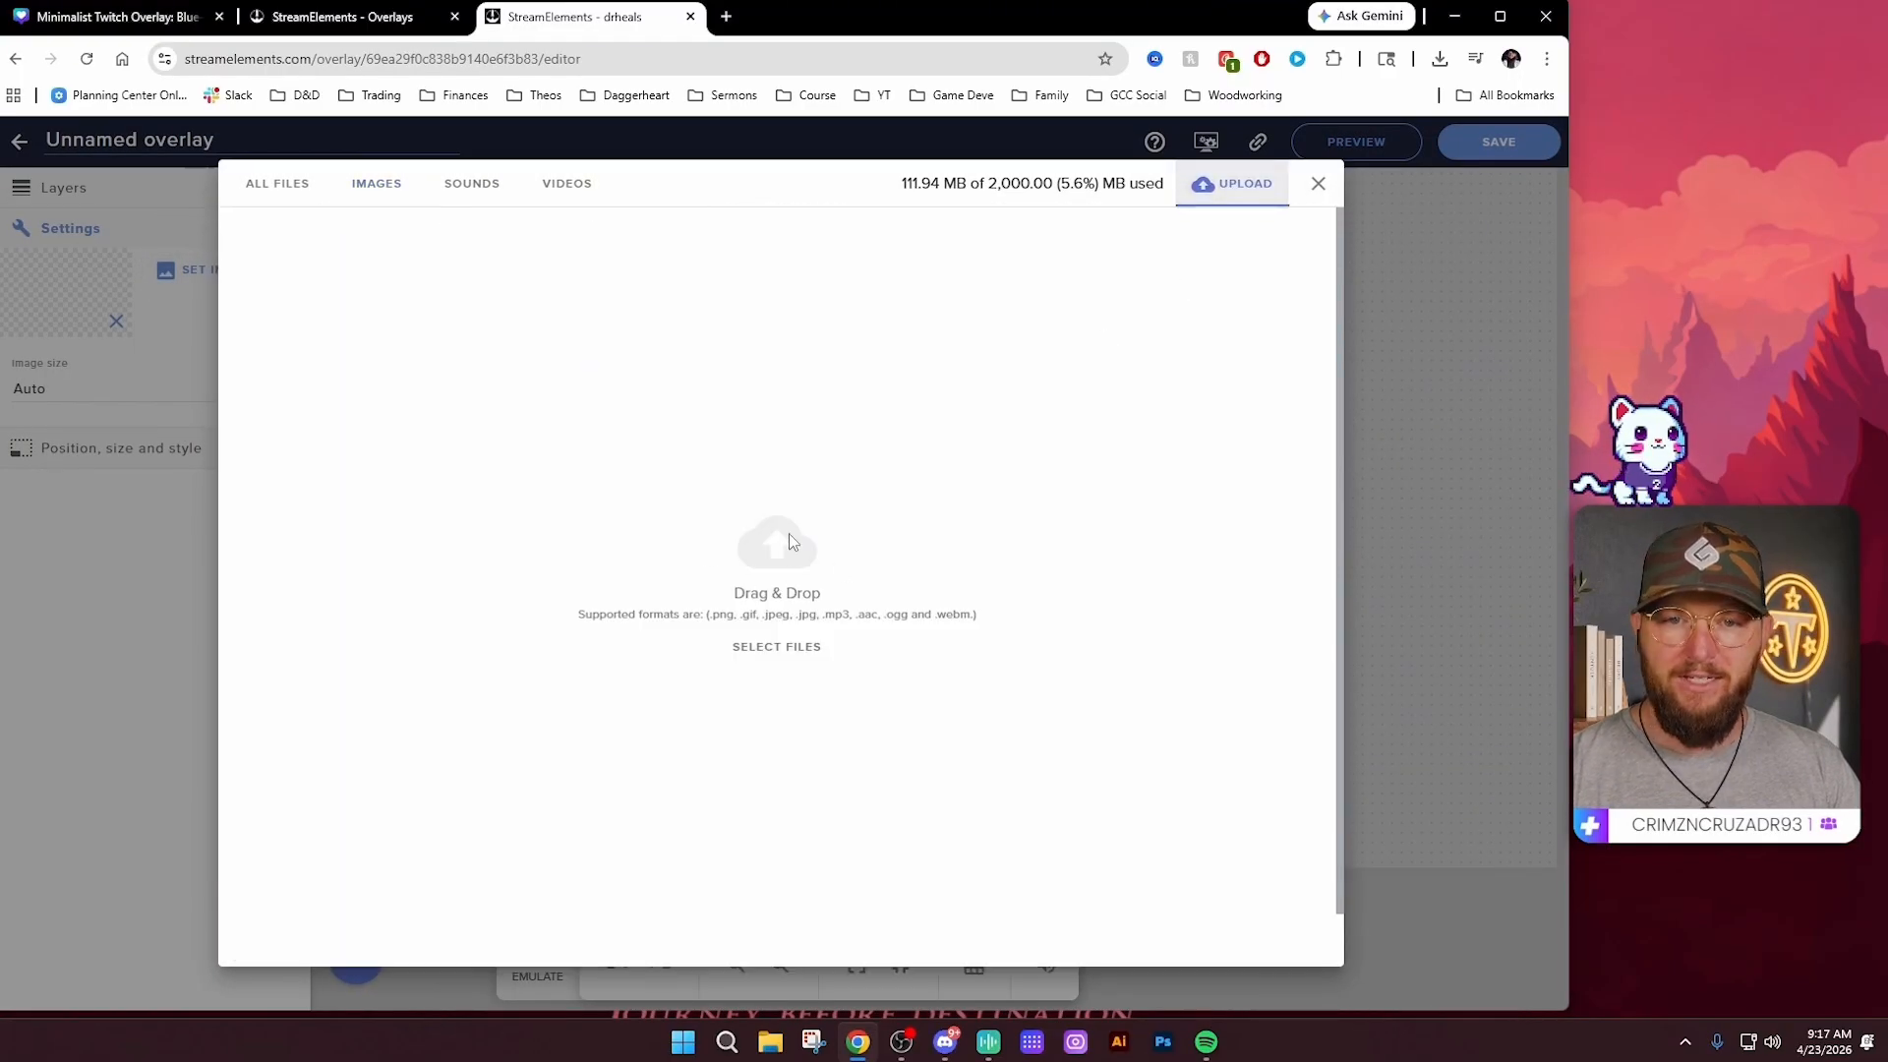
Upload the Minimalist Twitch Overlay PNG from the Downloads folder and use it as the widget's image
click(770, 1045)
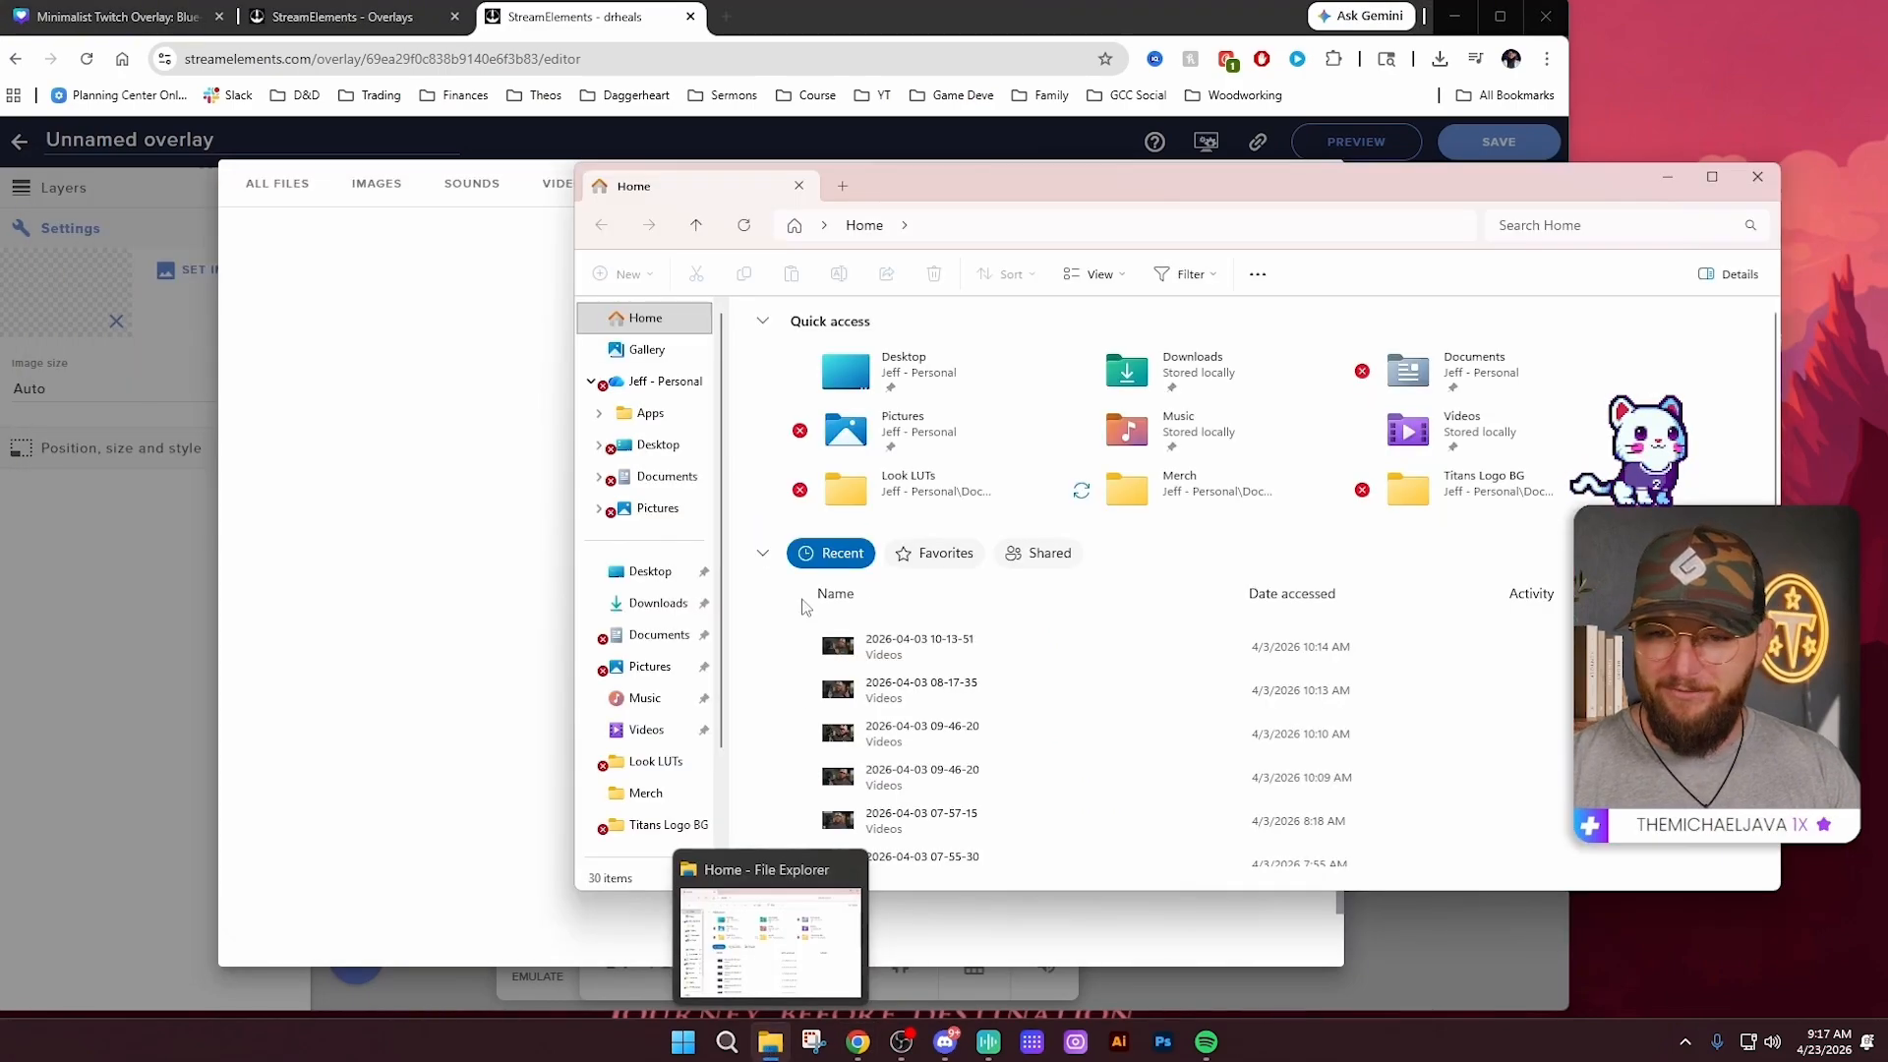
click(658, 603)
click(796, 479)
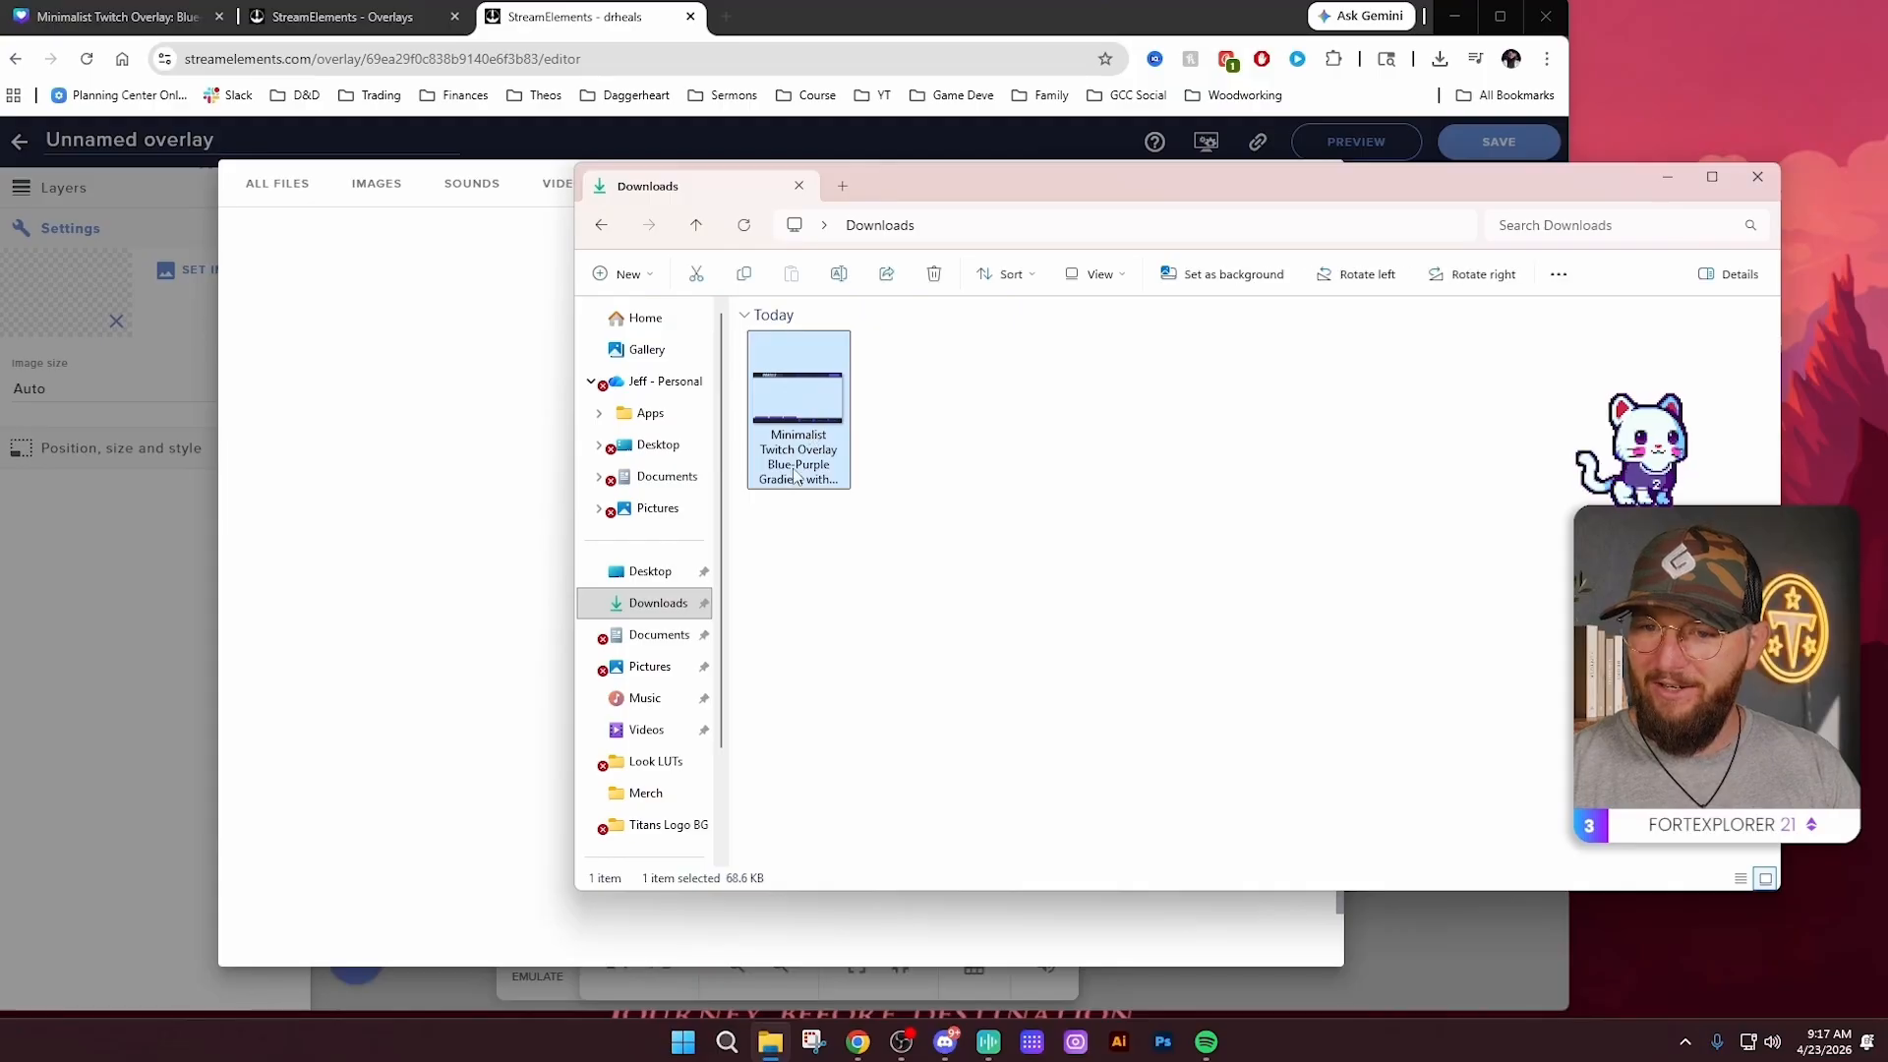
drag(796, 479, 455, 434)
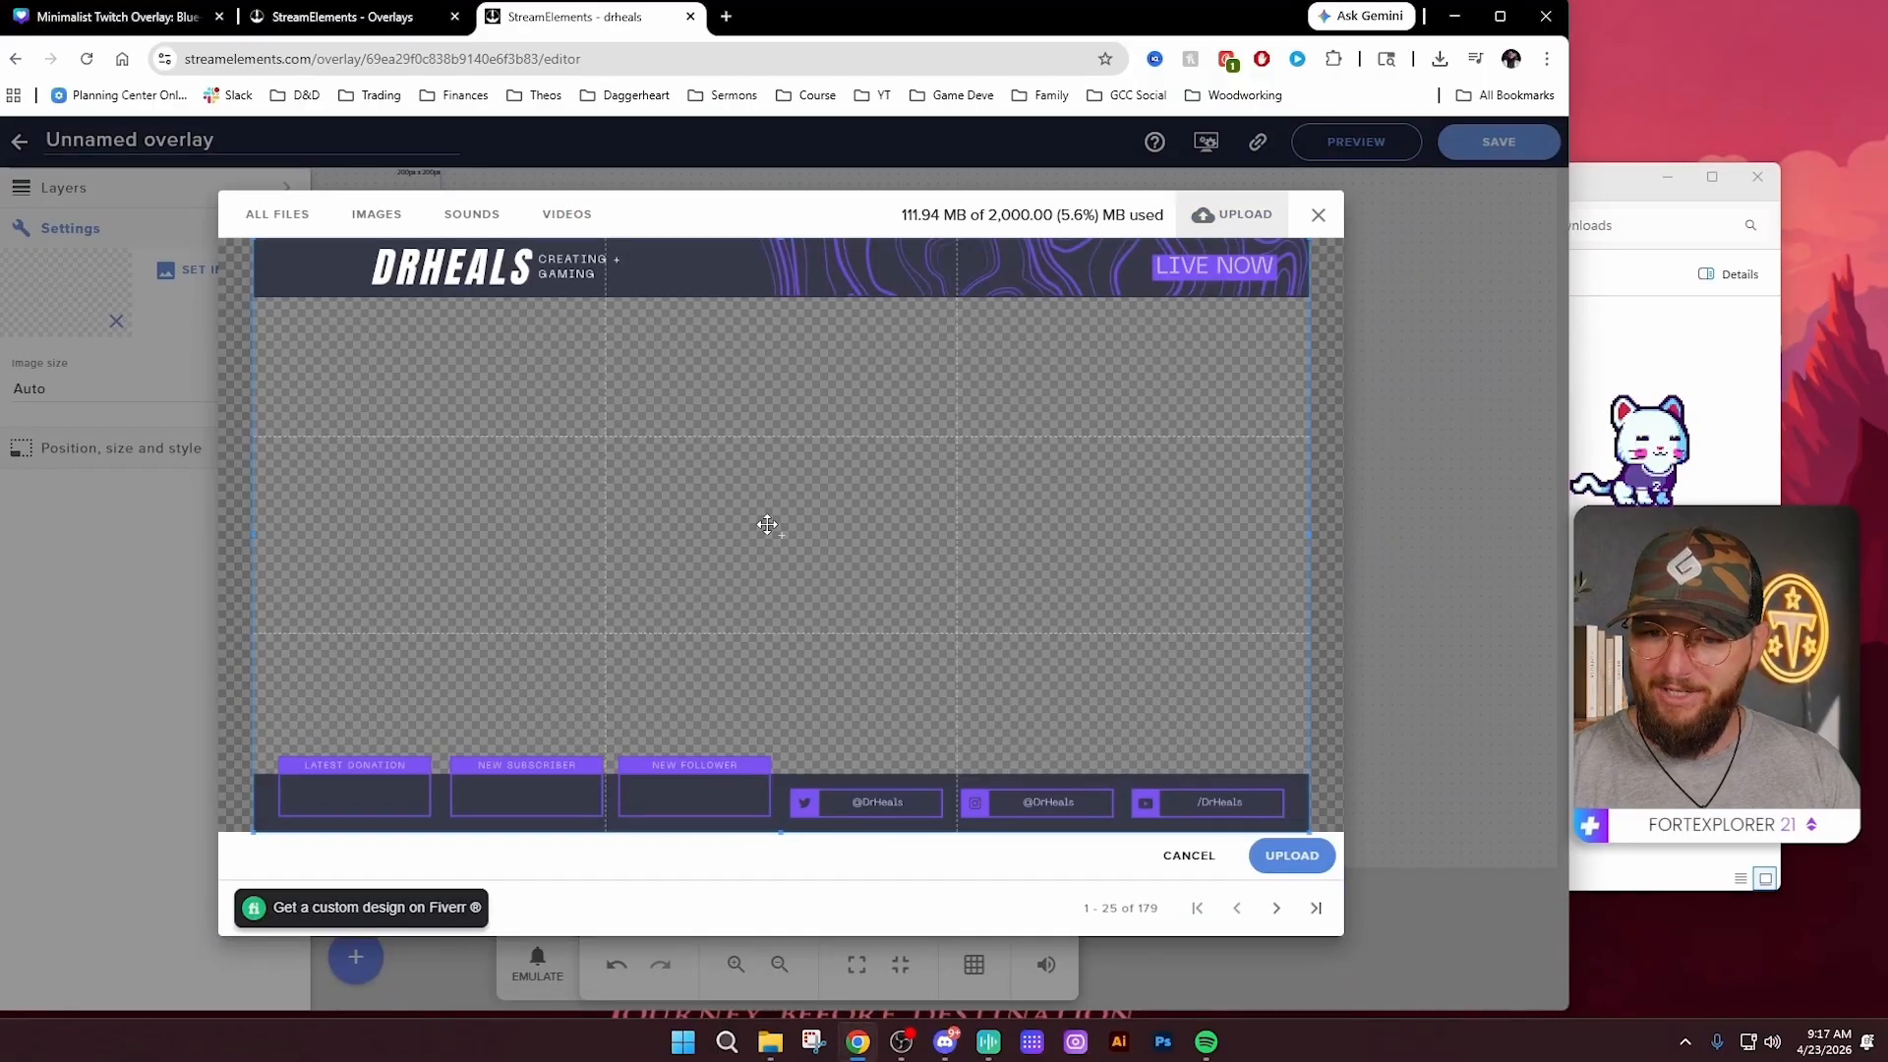
click(1276, 858)
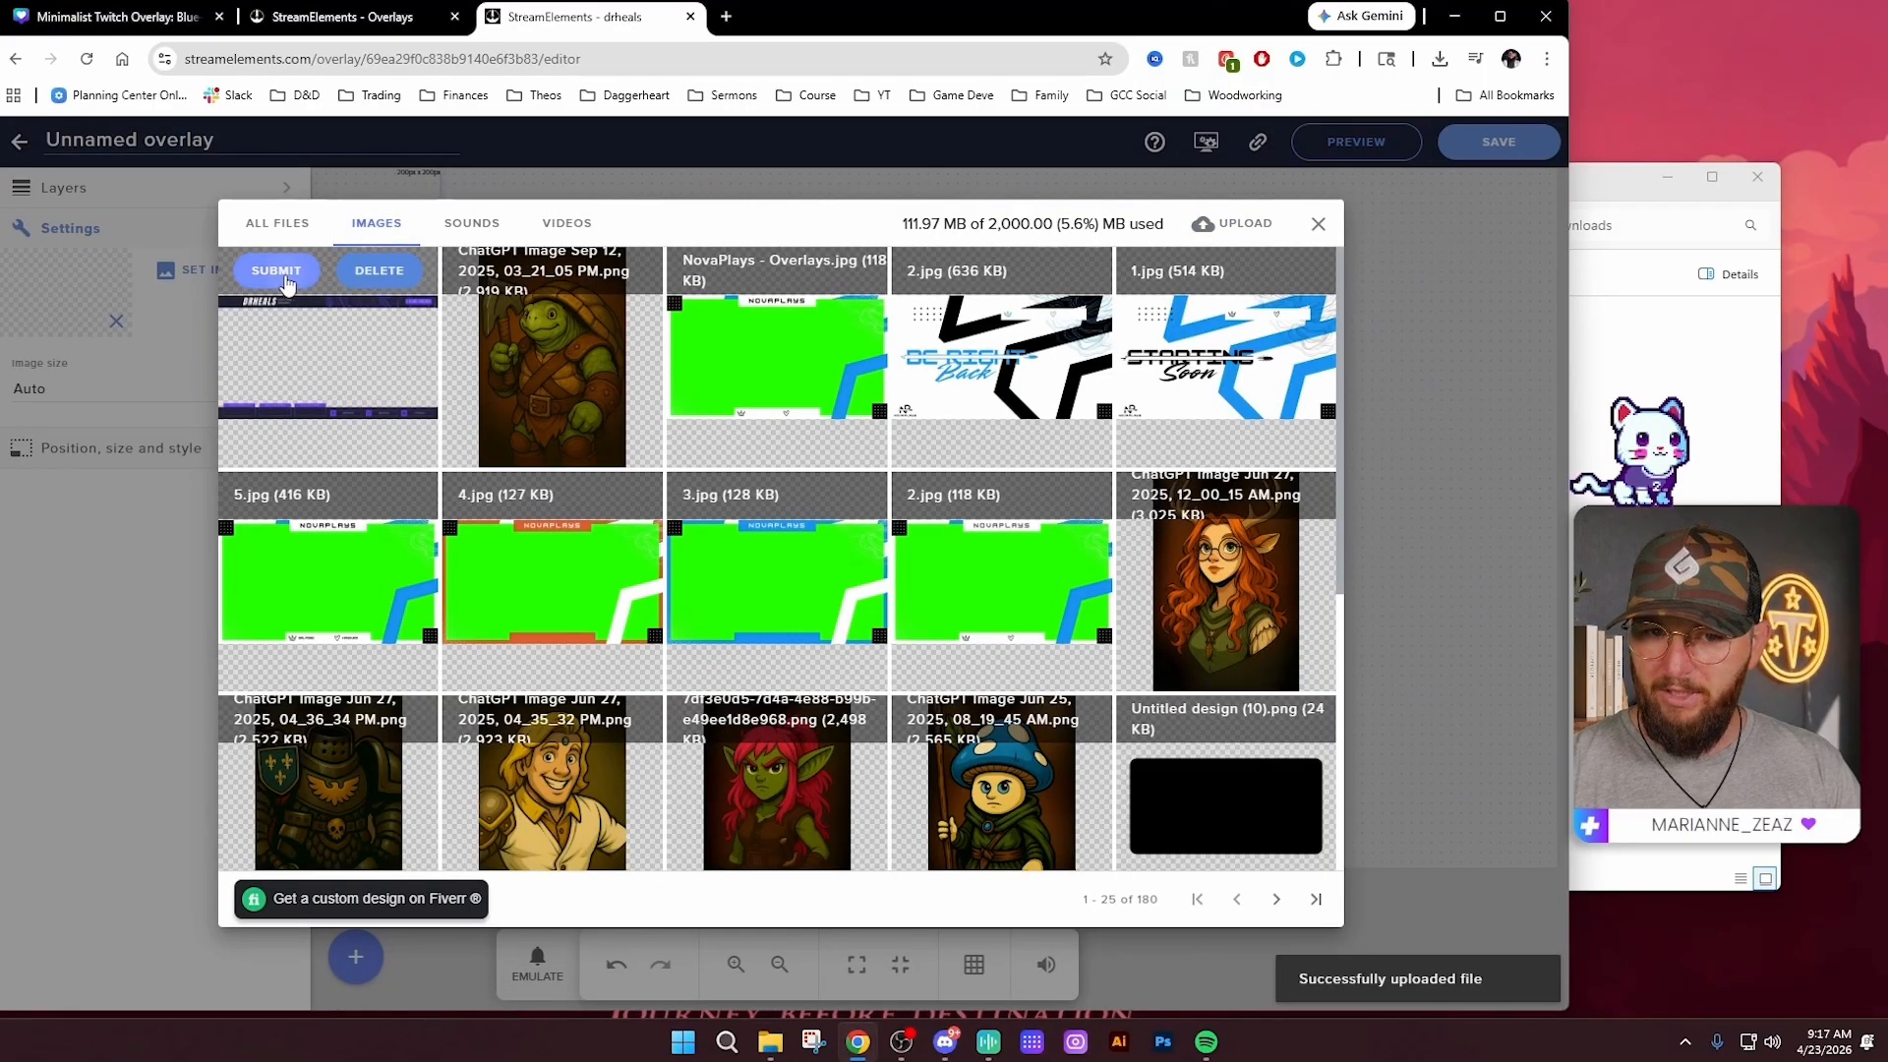
click(284, 279)
Set the overlay image to Scaled and resize it to 1920 px wide by 1080 px high
click(240, 388)
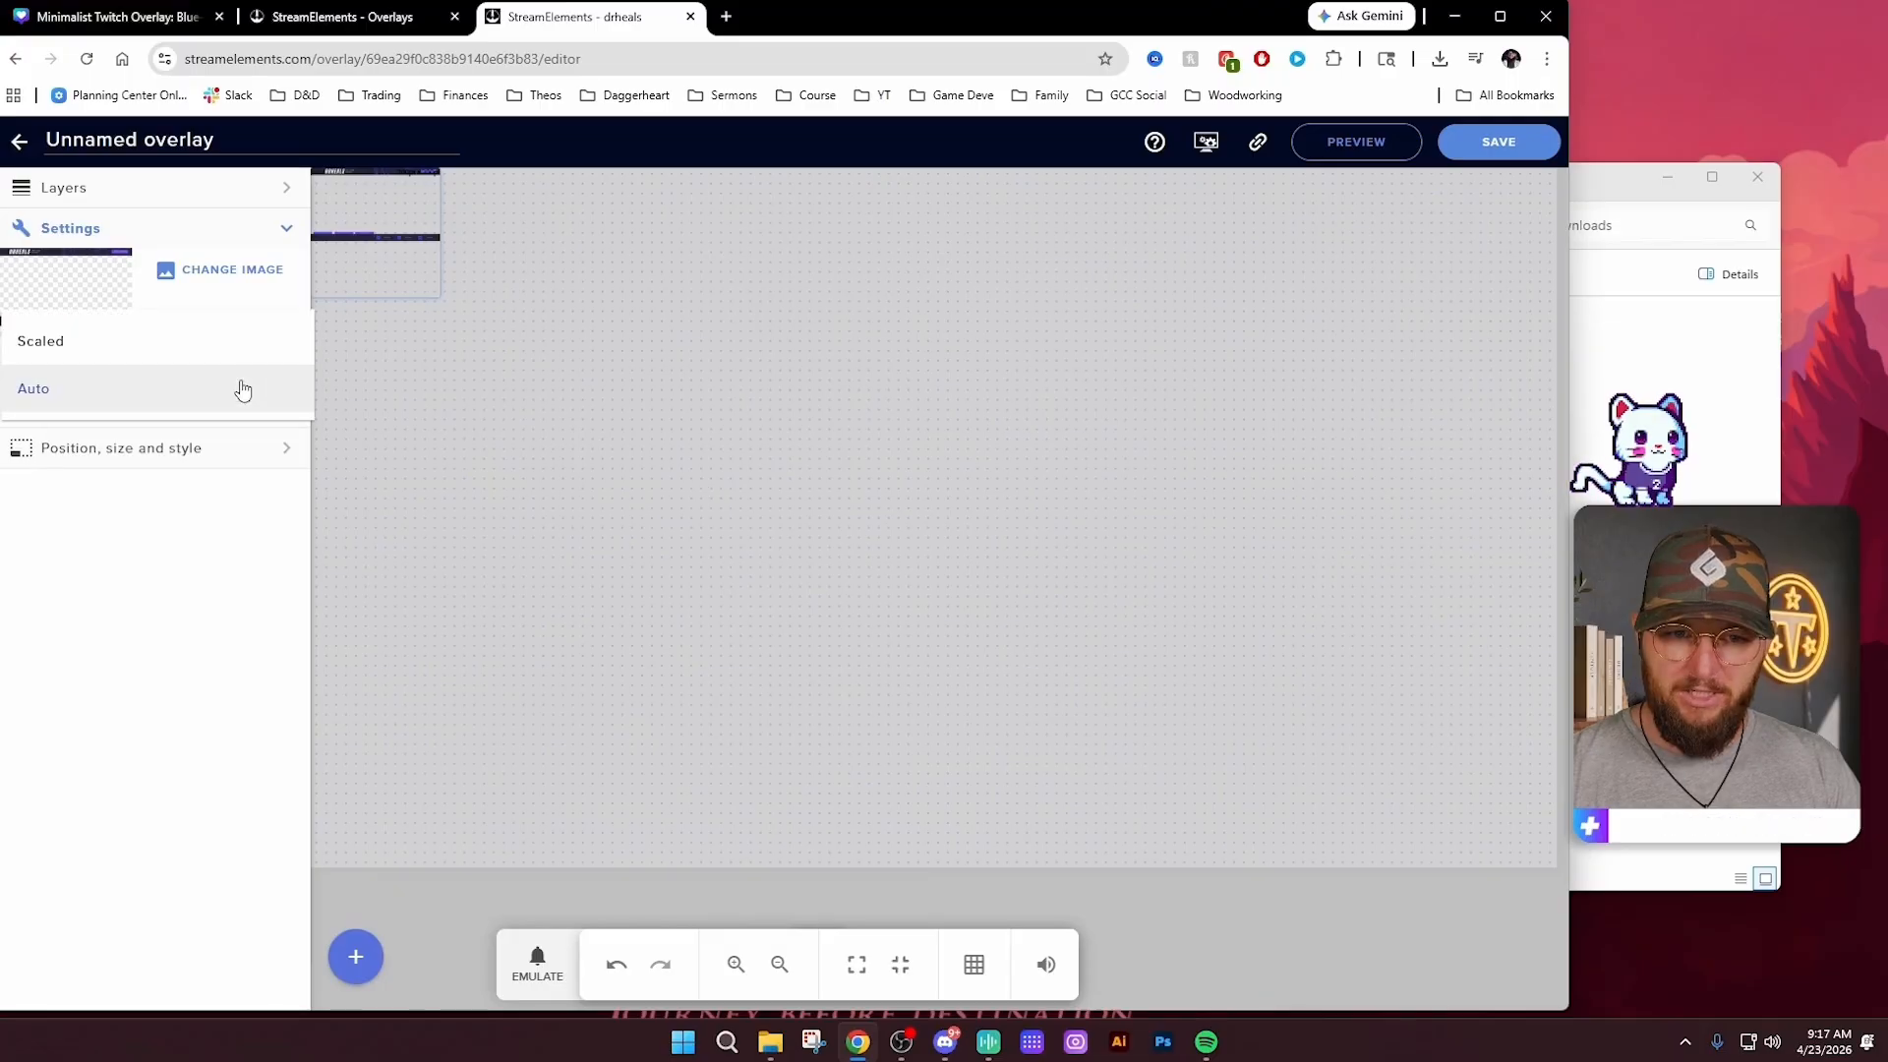
click(161, 339)
click(157, 447)
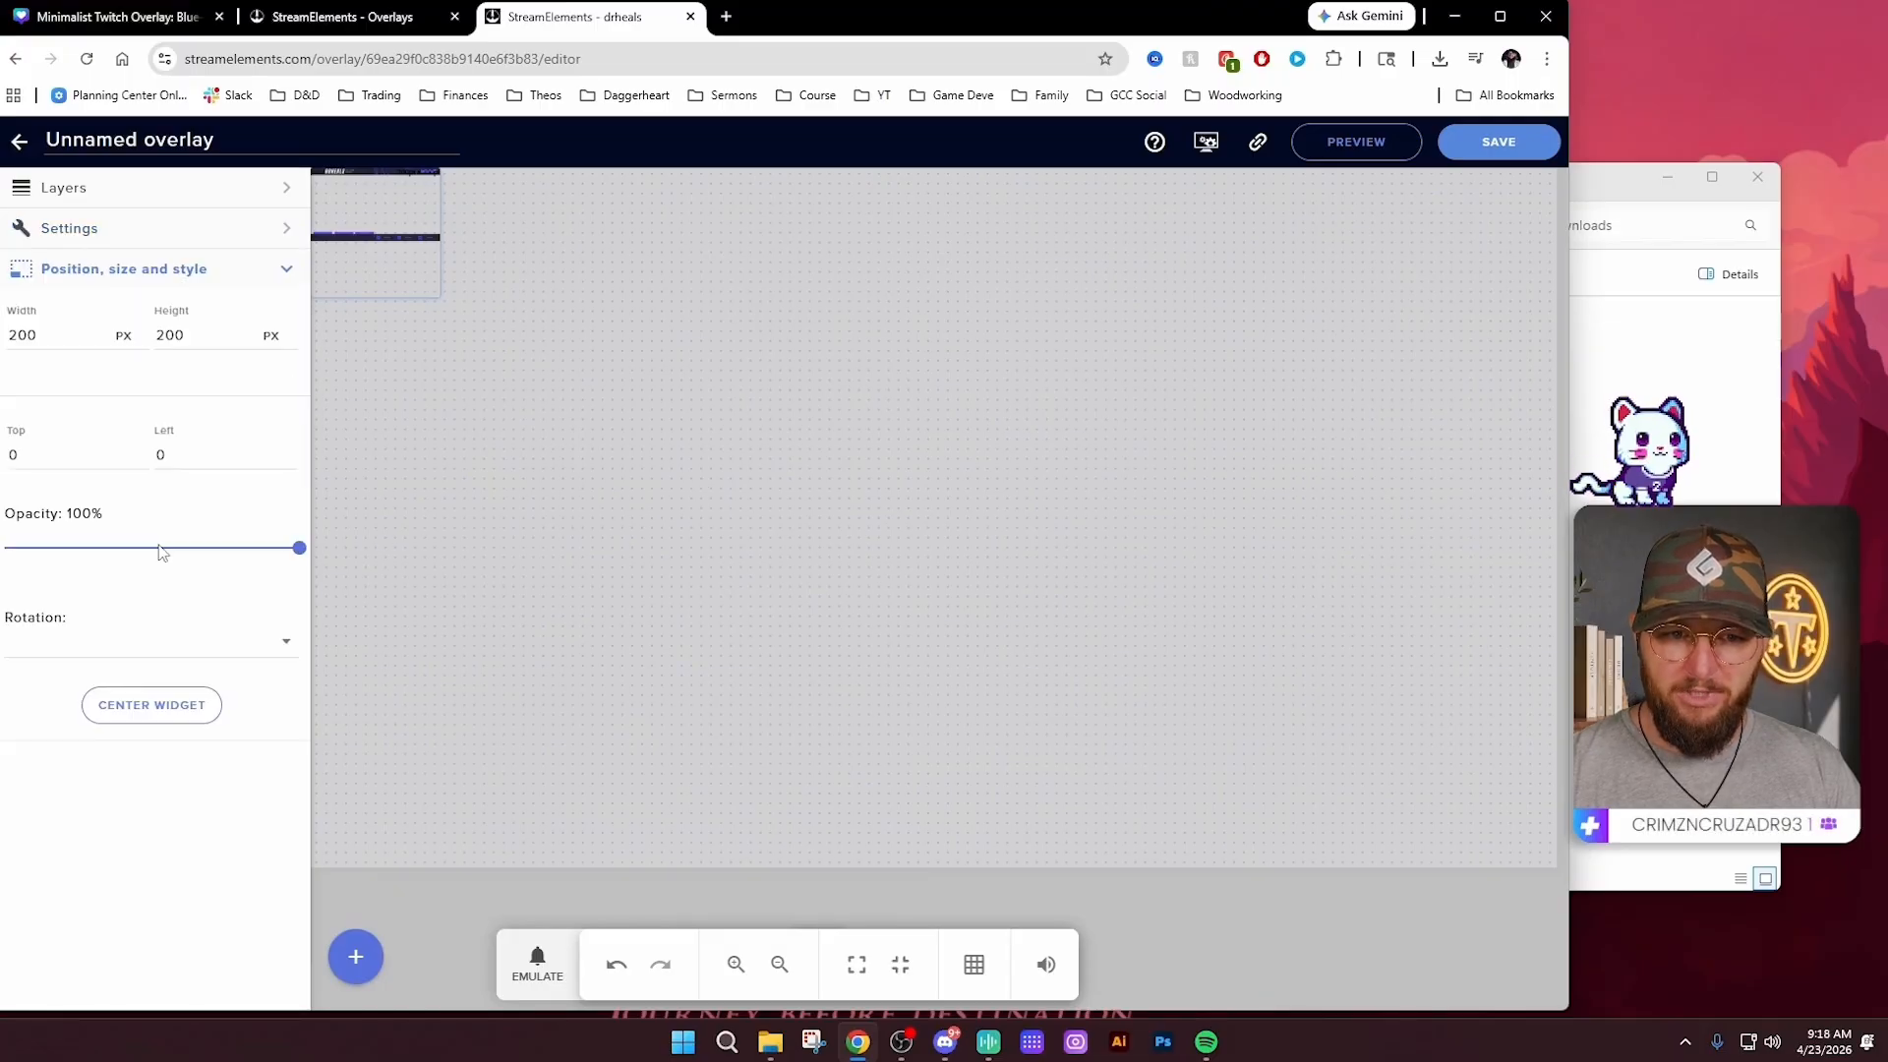
drag(45, 336, 5, 336)
key(End)
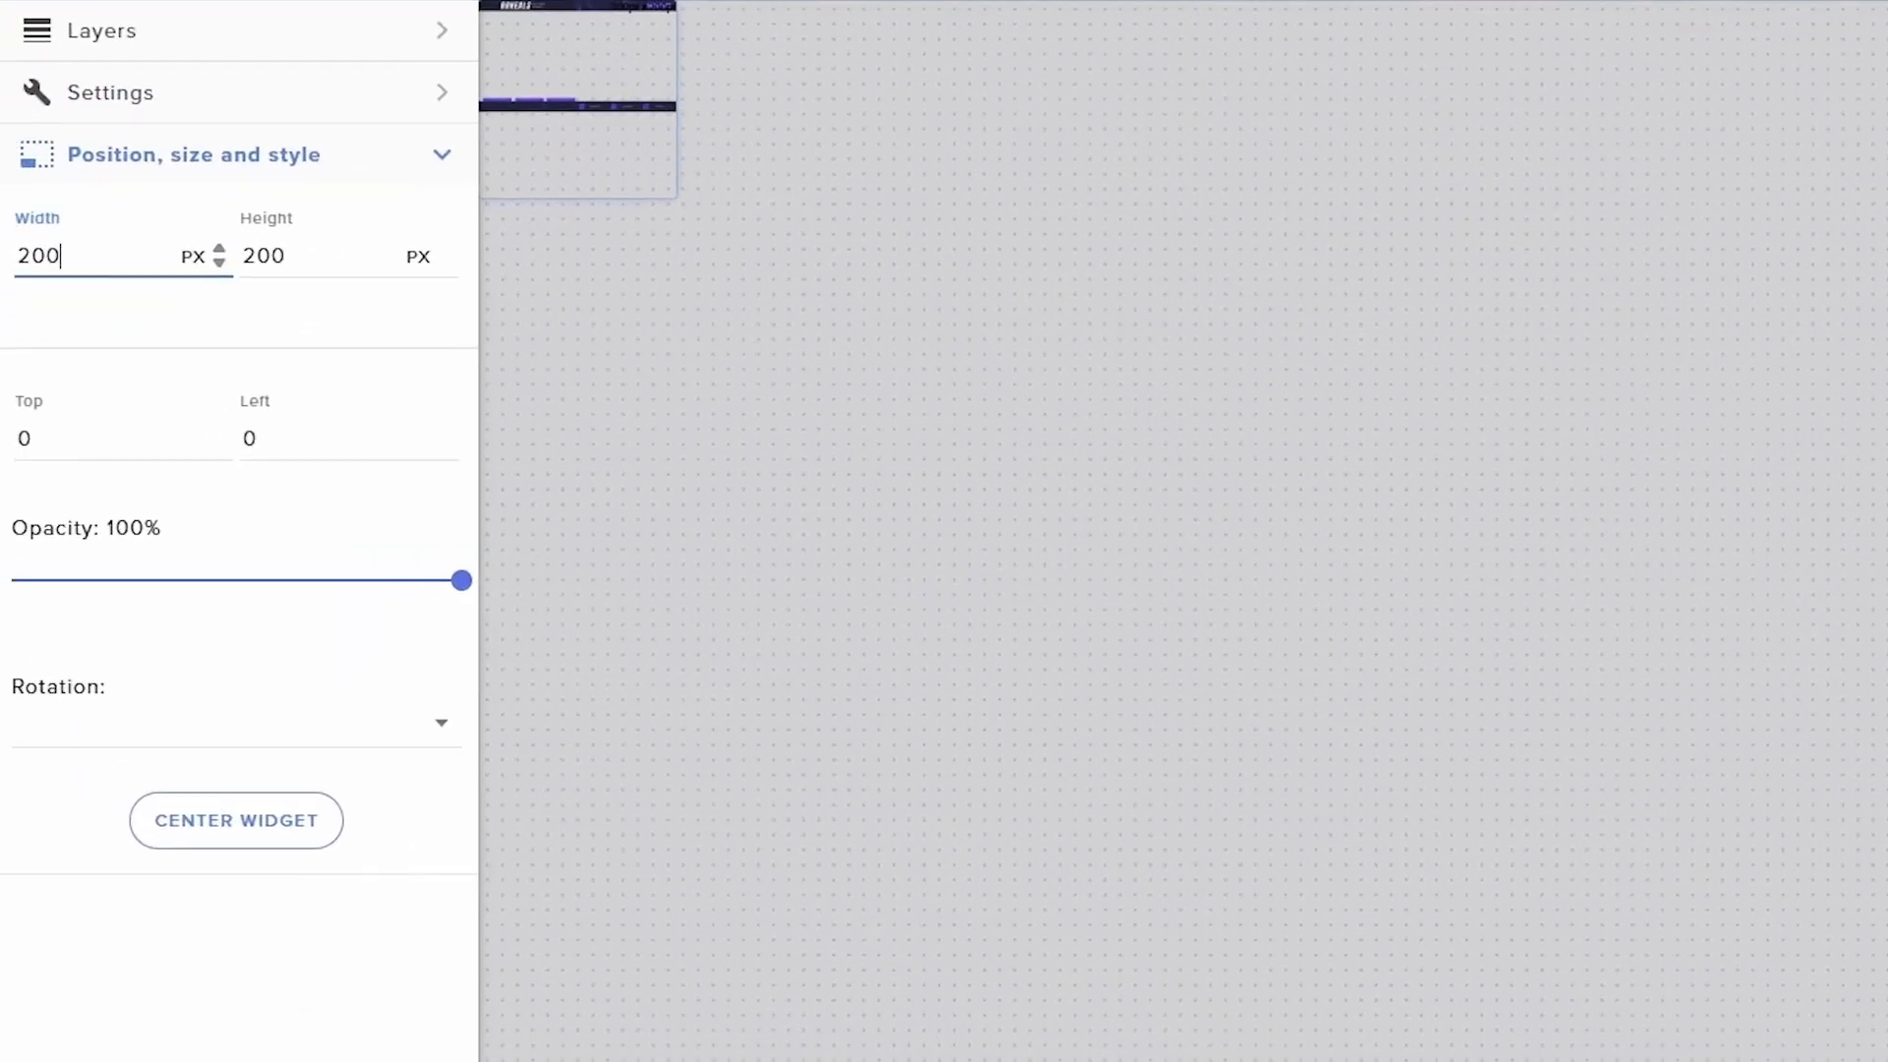
key(Down)
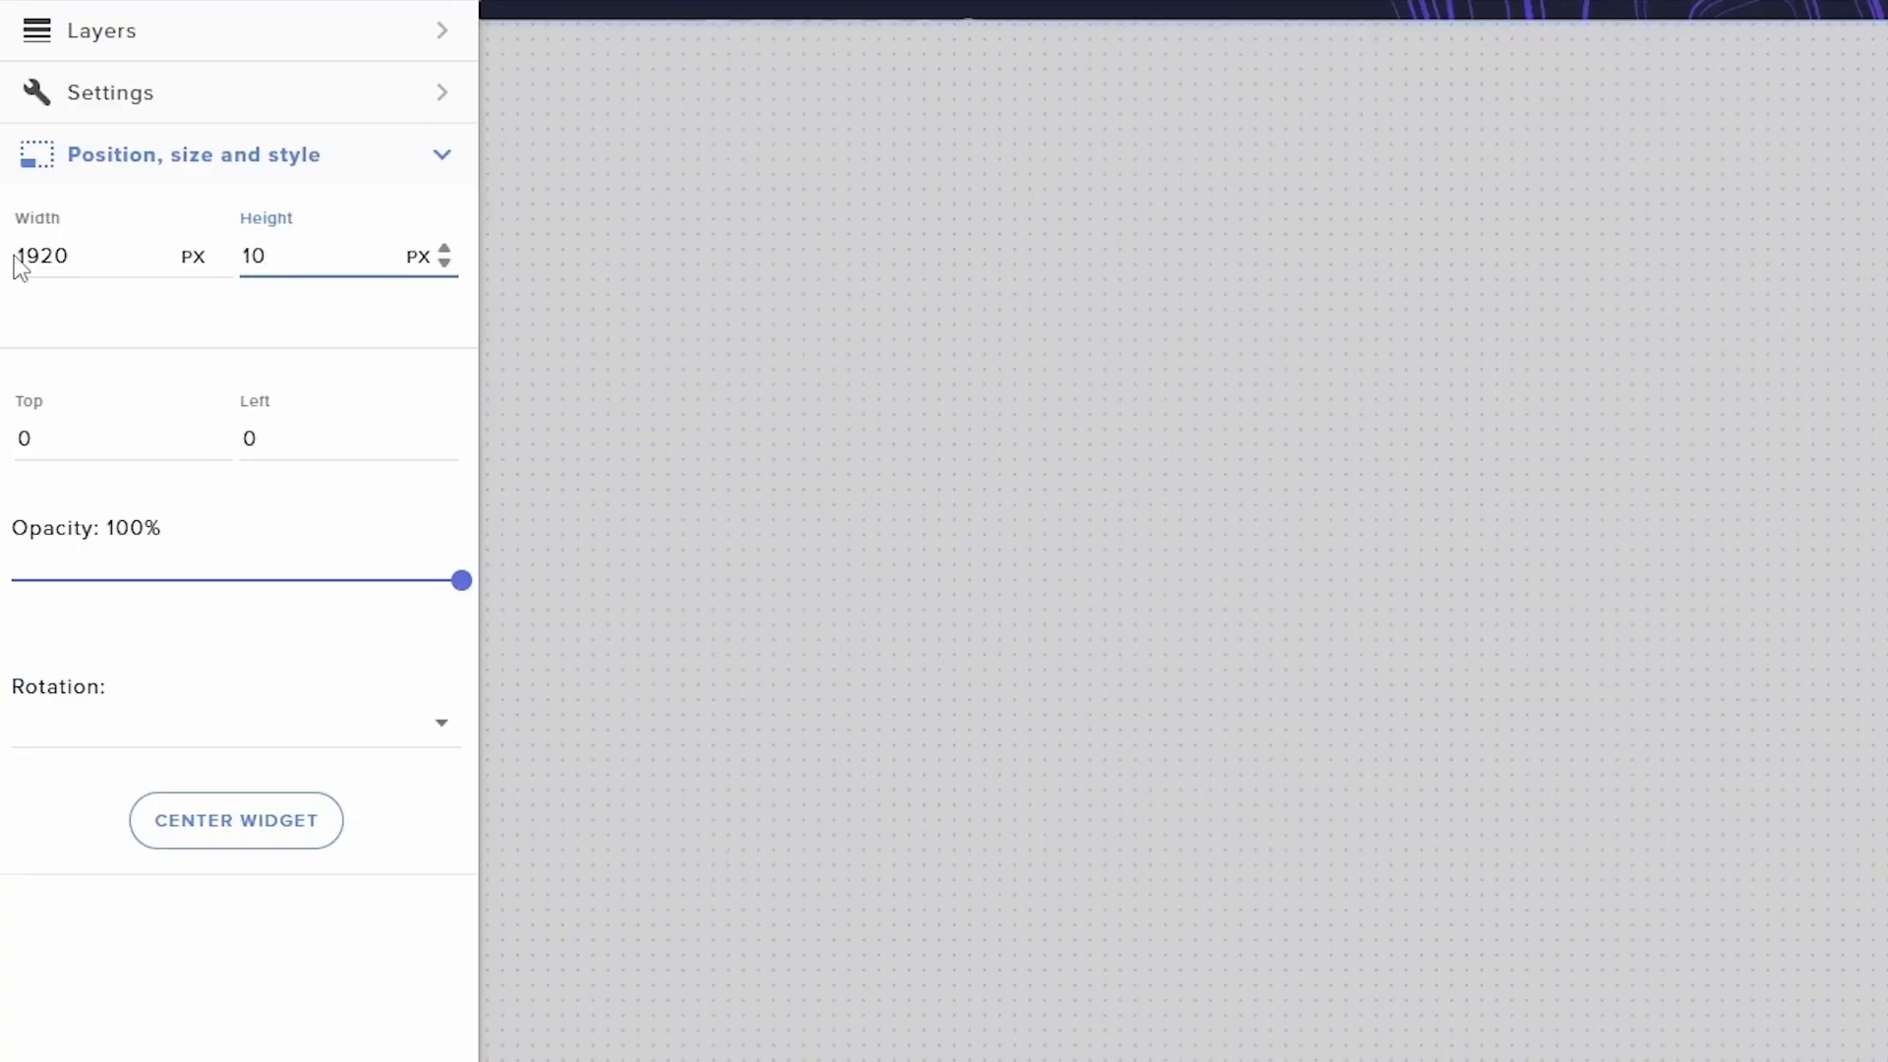
text(80)
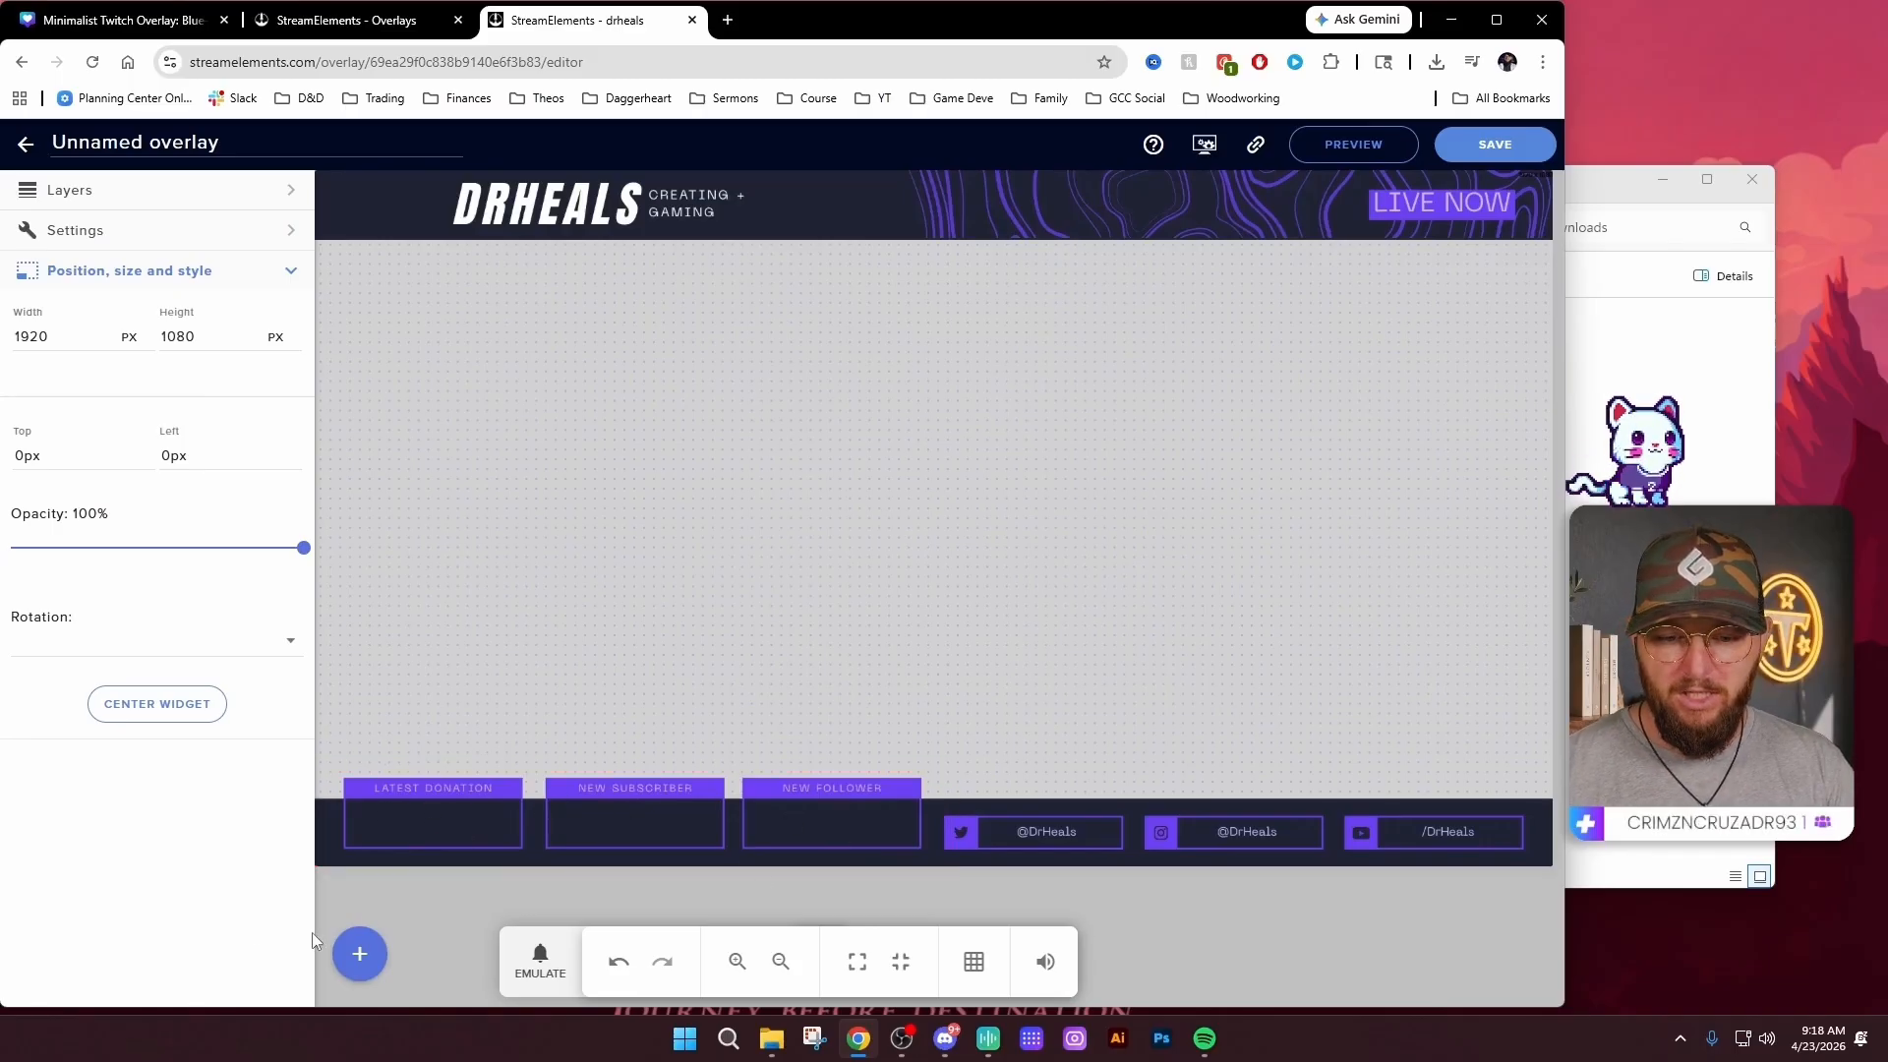
Add a Latest tipper label and move it to the empty area above the Latest Donation box
click(360, 959)
mouse_move(563, 681)
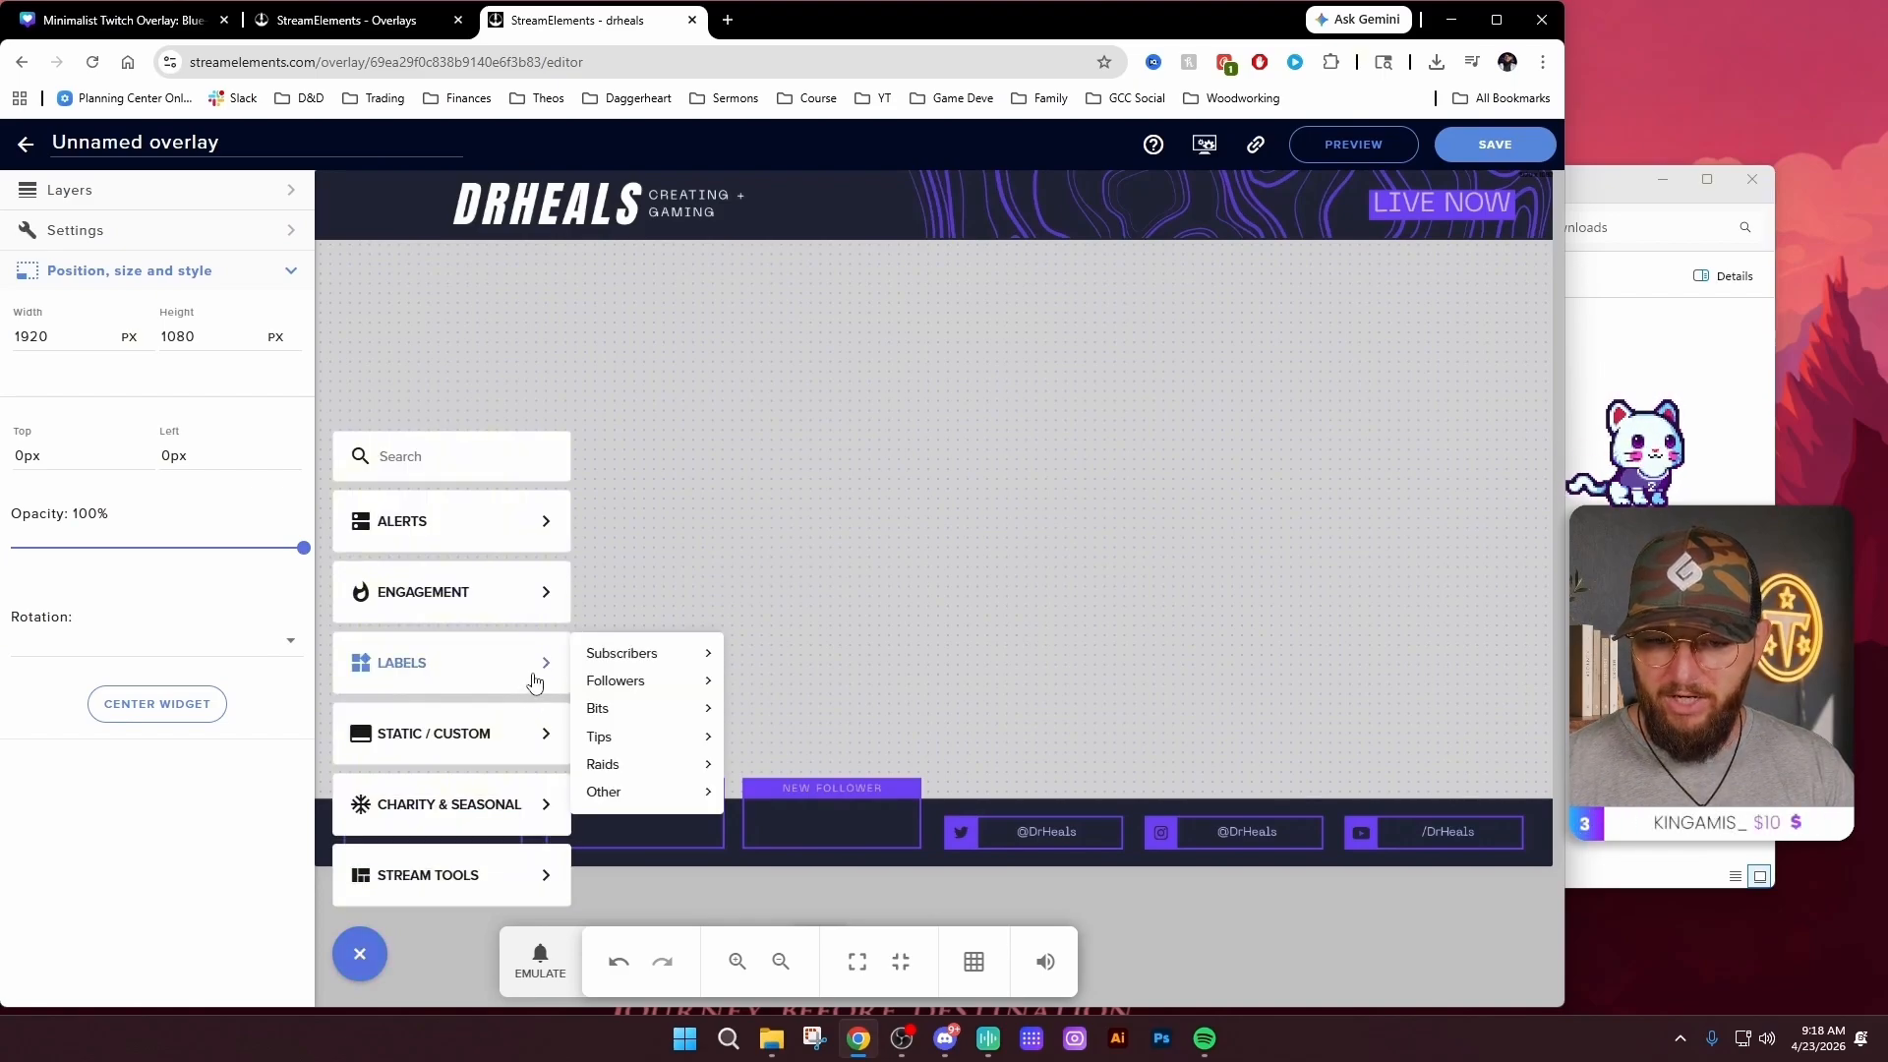
mouse_move(640, 747)
mouse_move(814, 756)
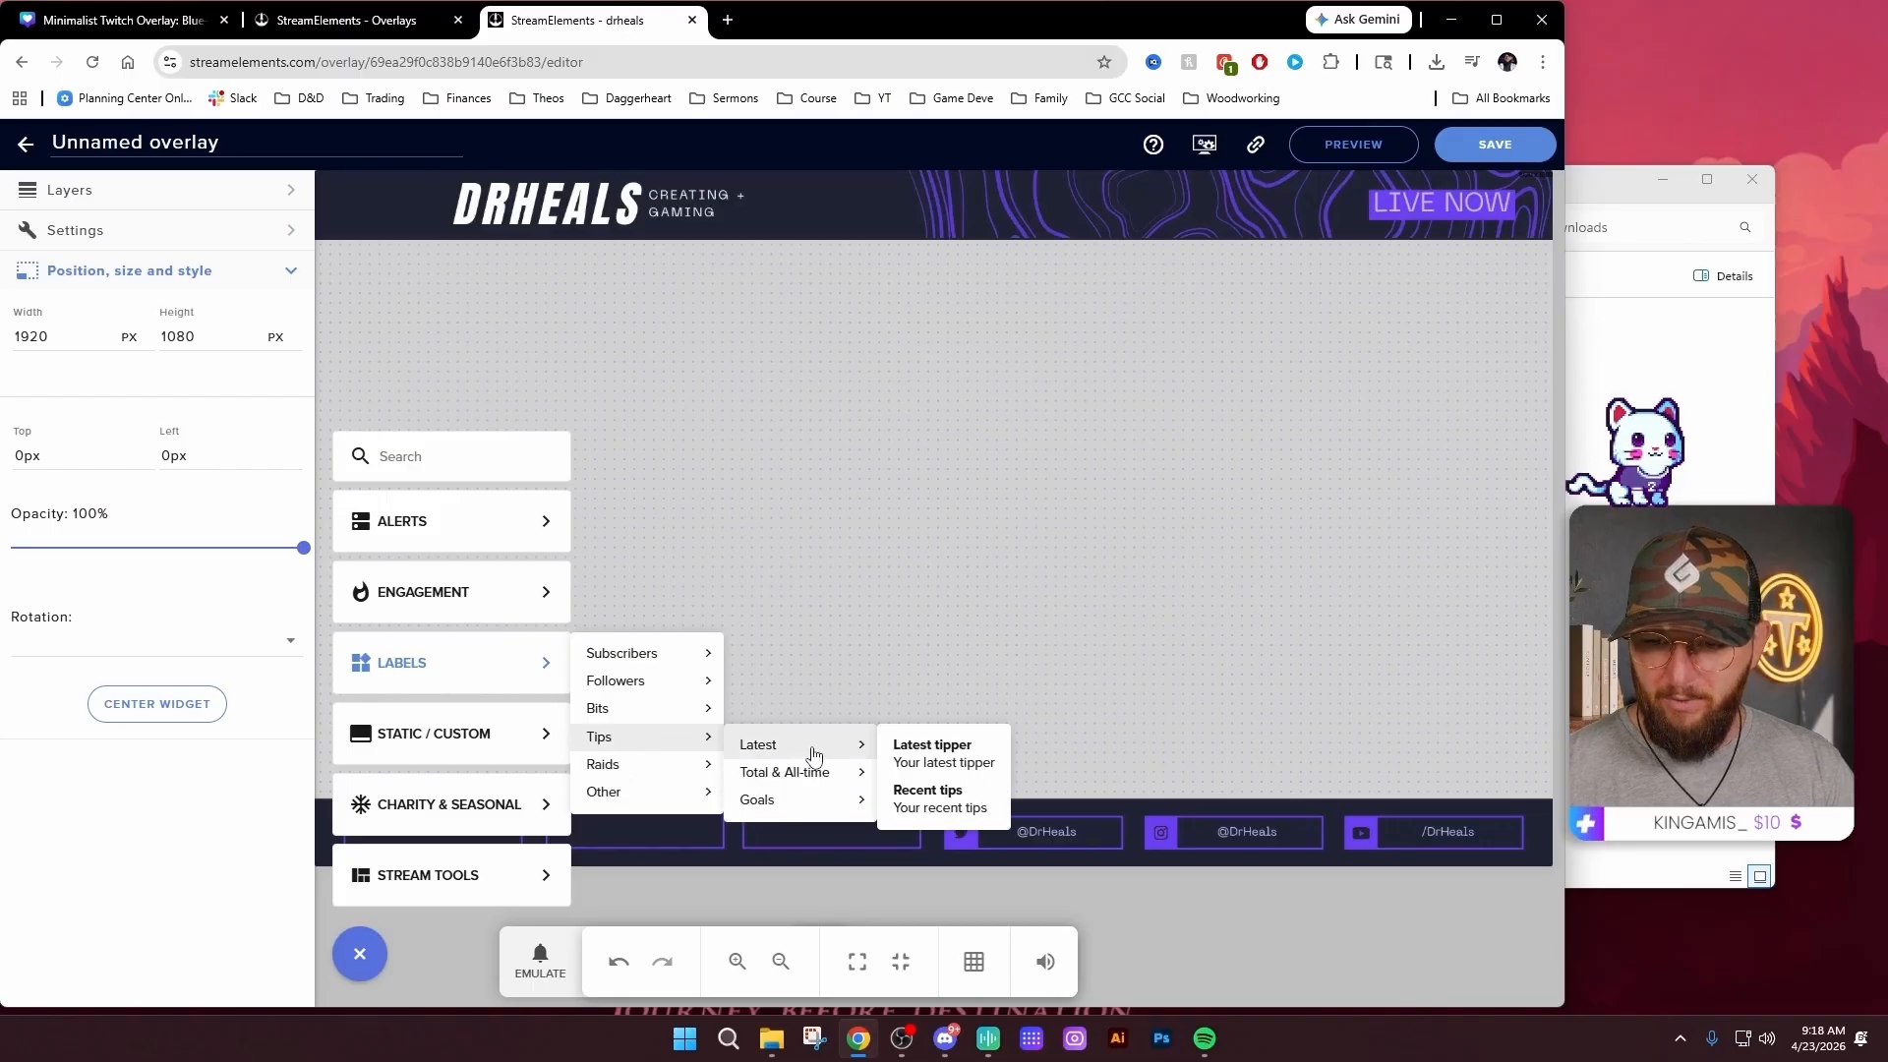
click(944, 754)
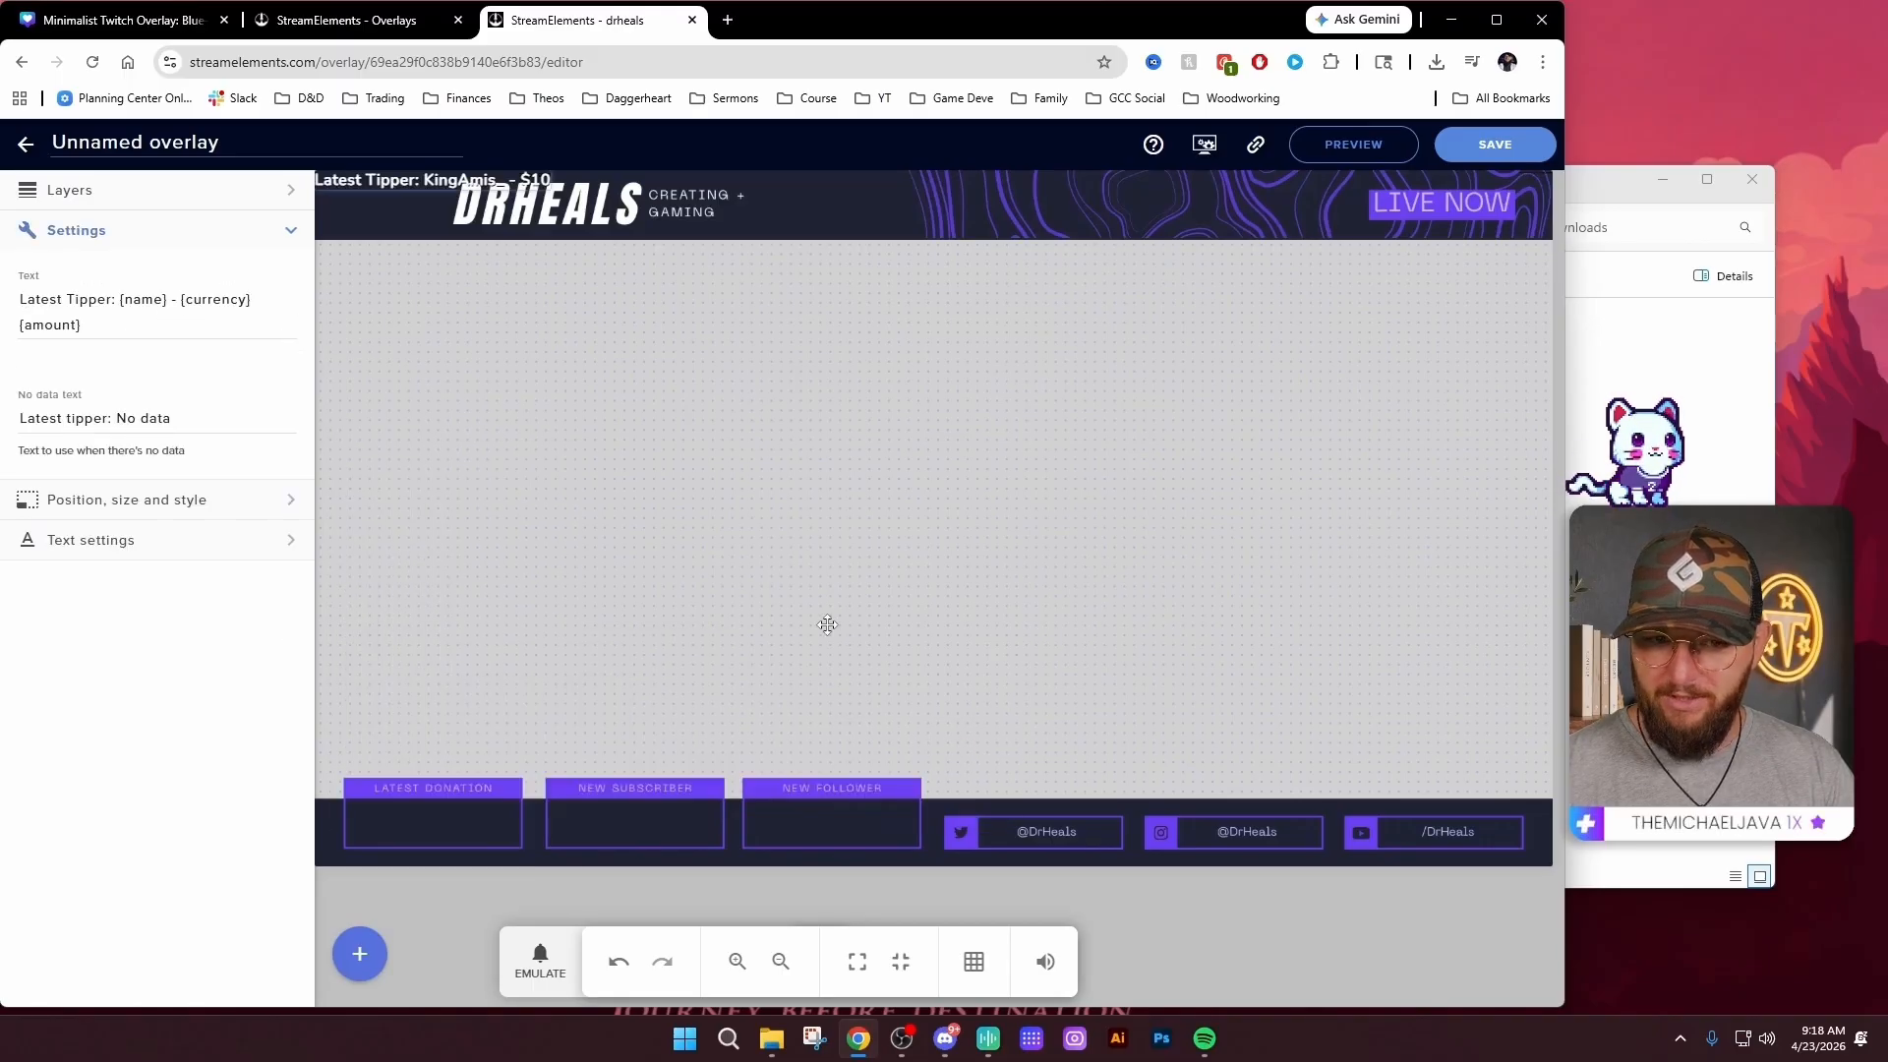
drag(458, 204, 485, 664)
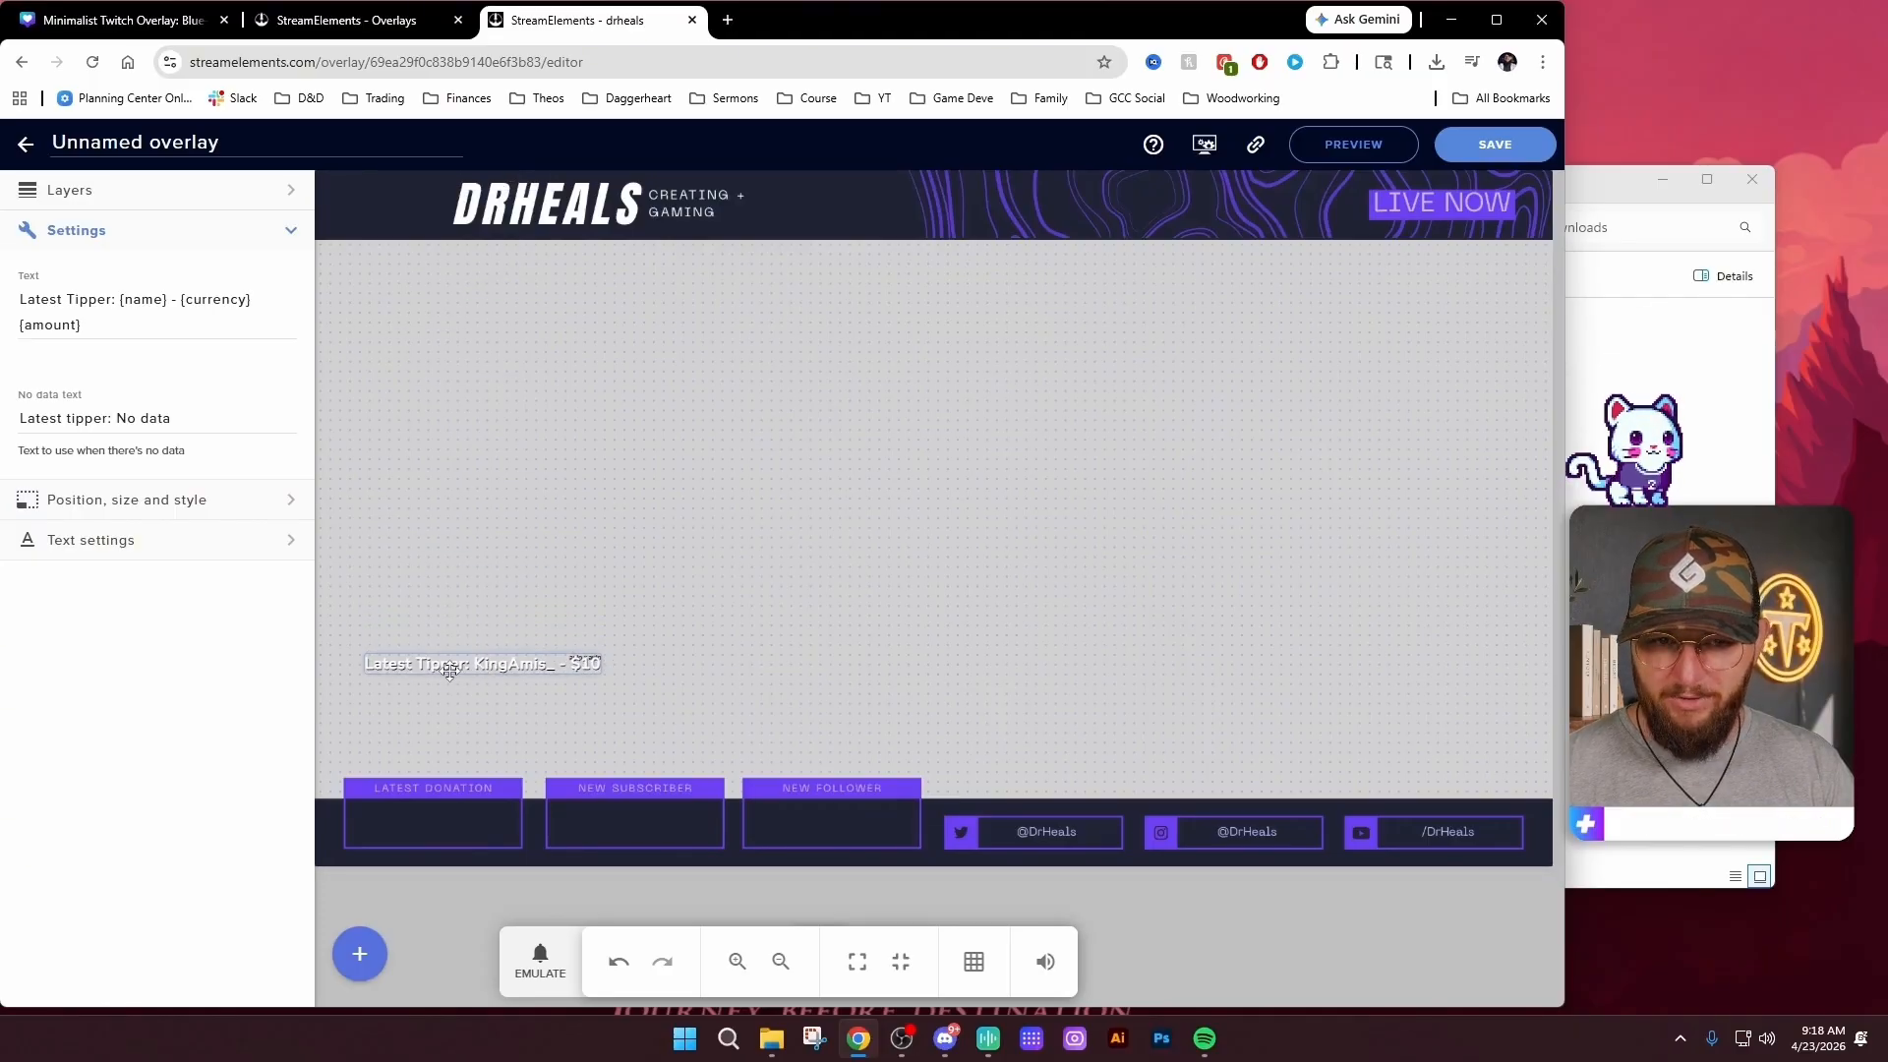
Shorten the tipper label's text to {name} - {currency}{amount} and place it inside the Latest Donation box
drag(120, 300, 20, 299)
key(BackSpace)
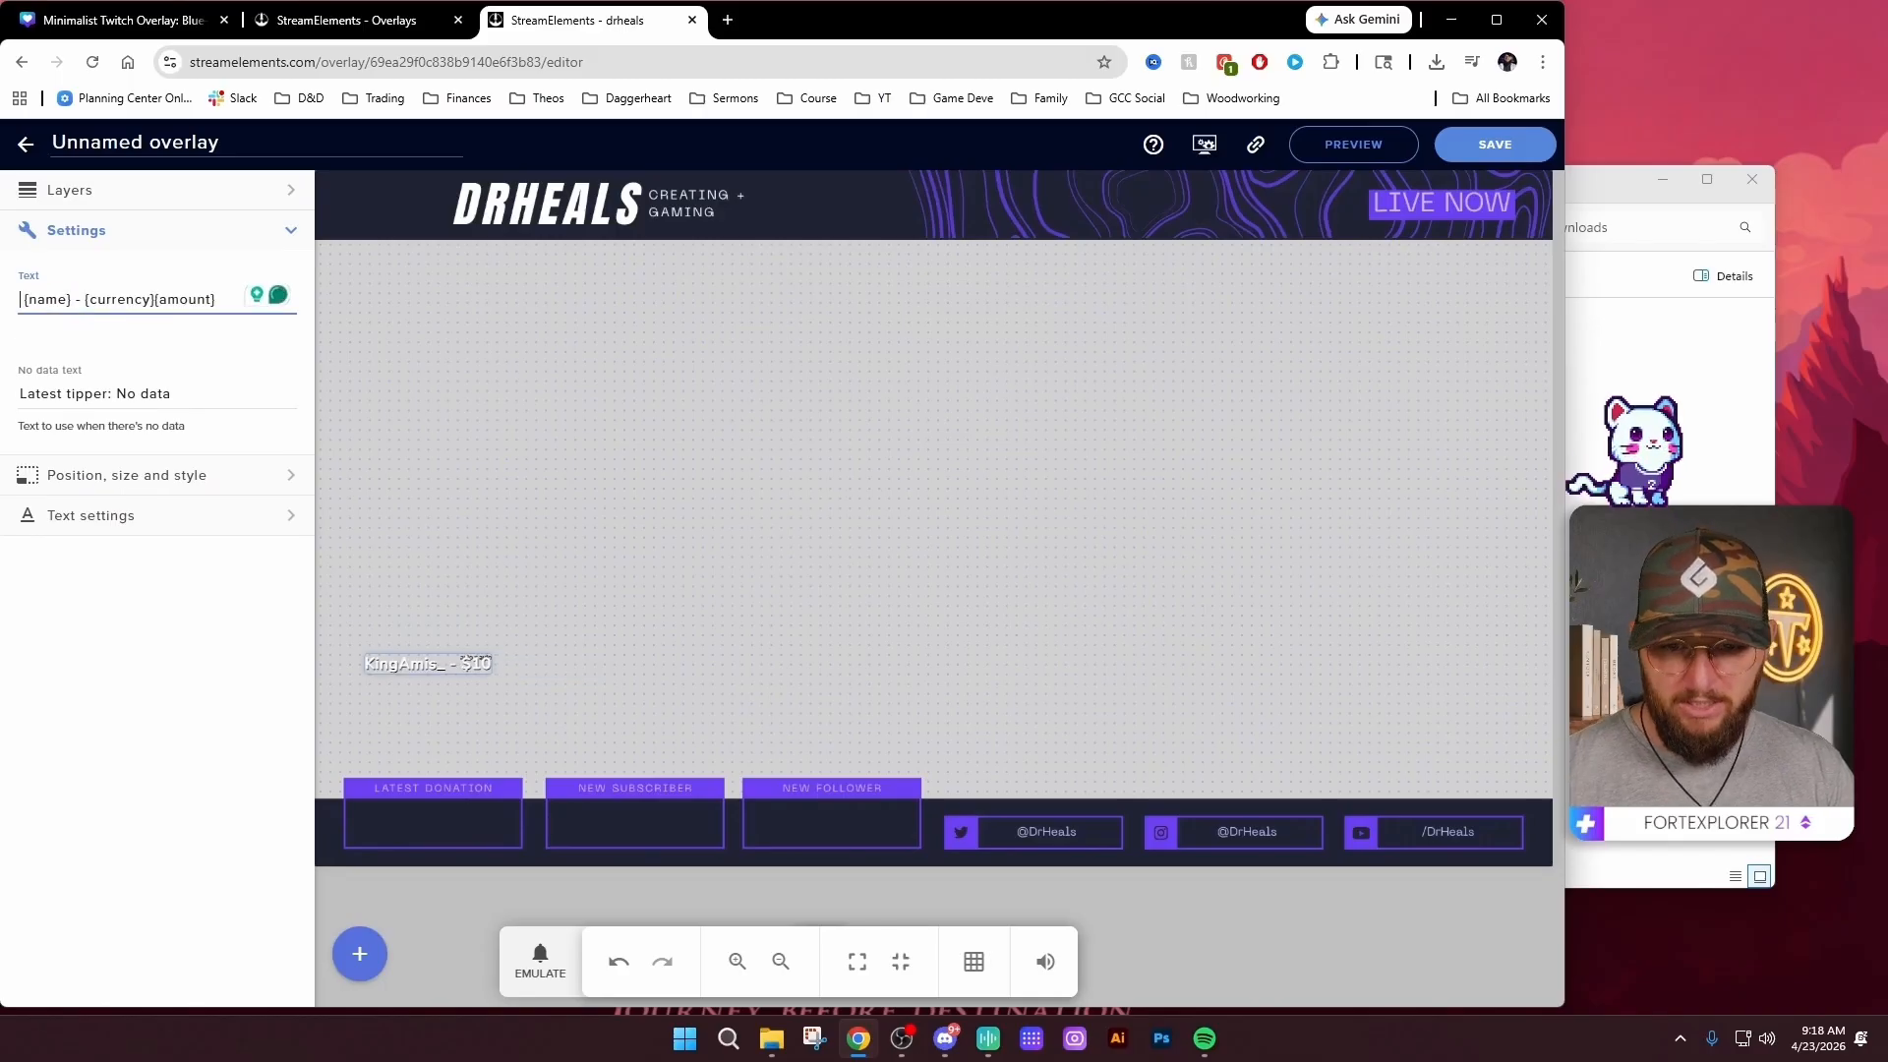
key(BackSpace)
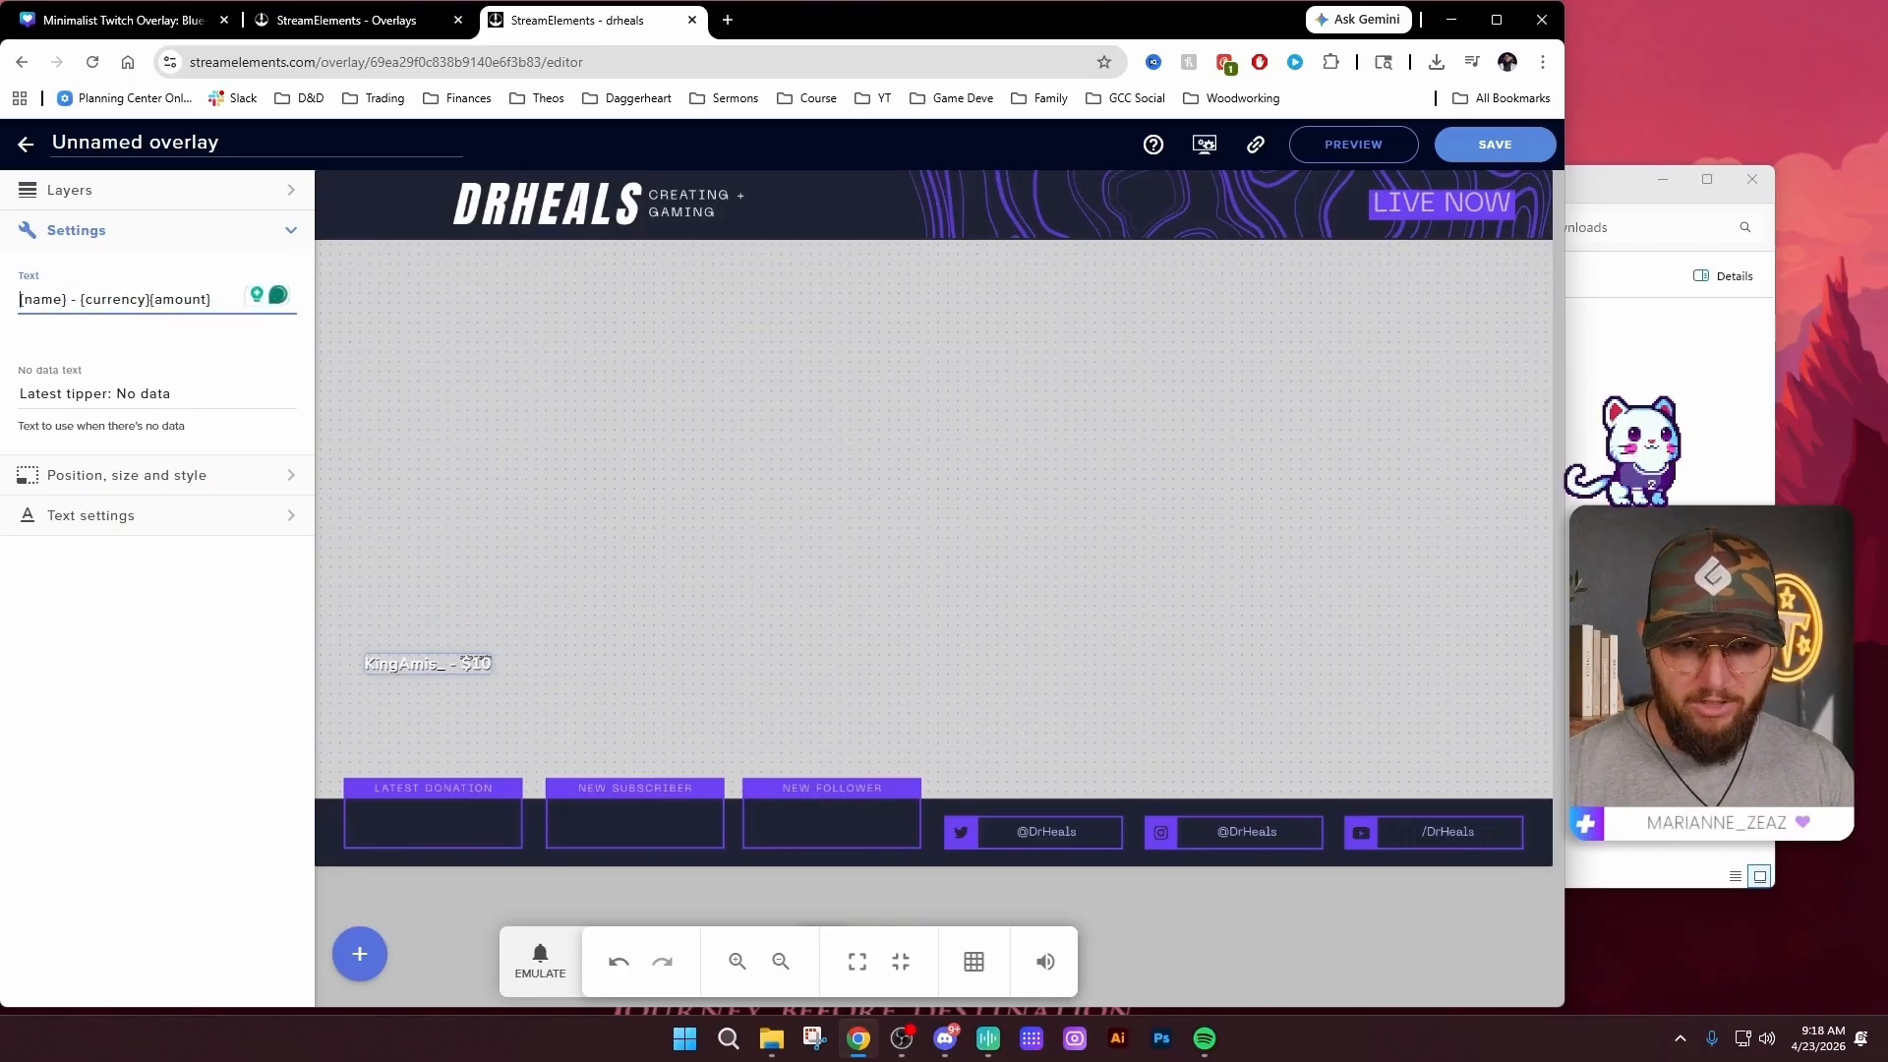
drag(420, 663, 426, 823)
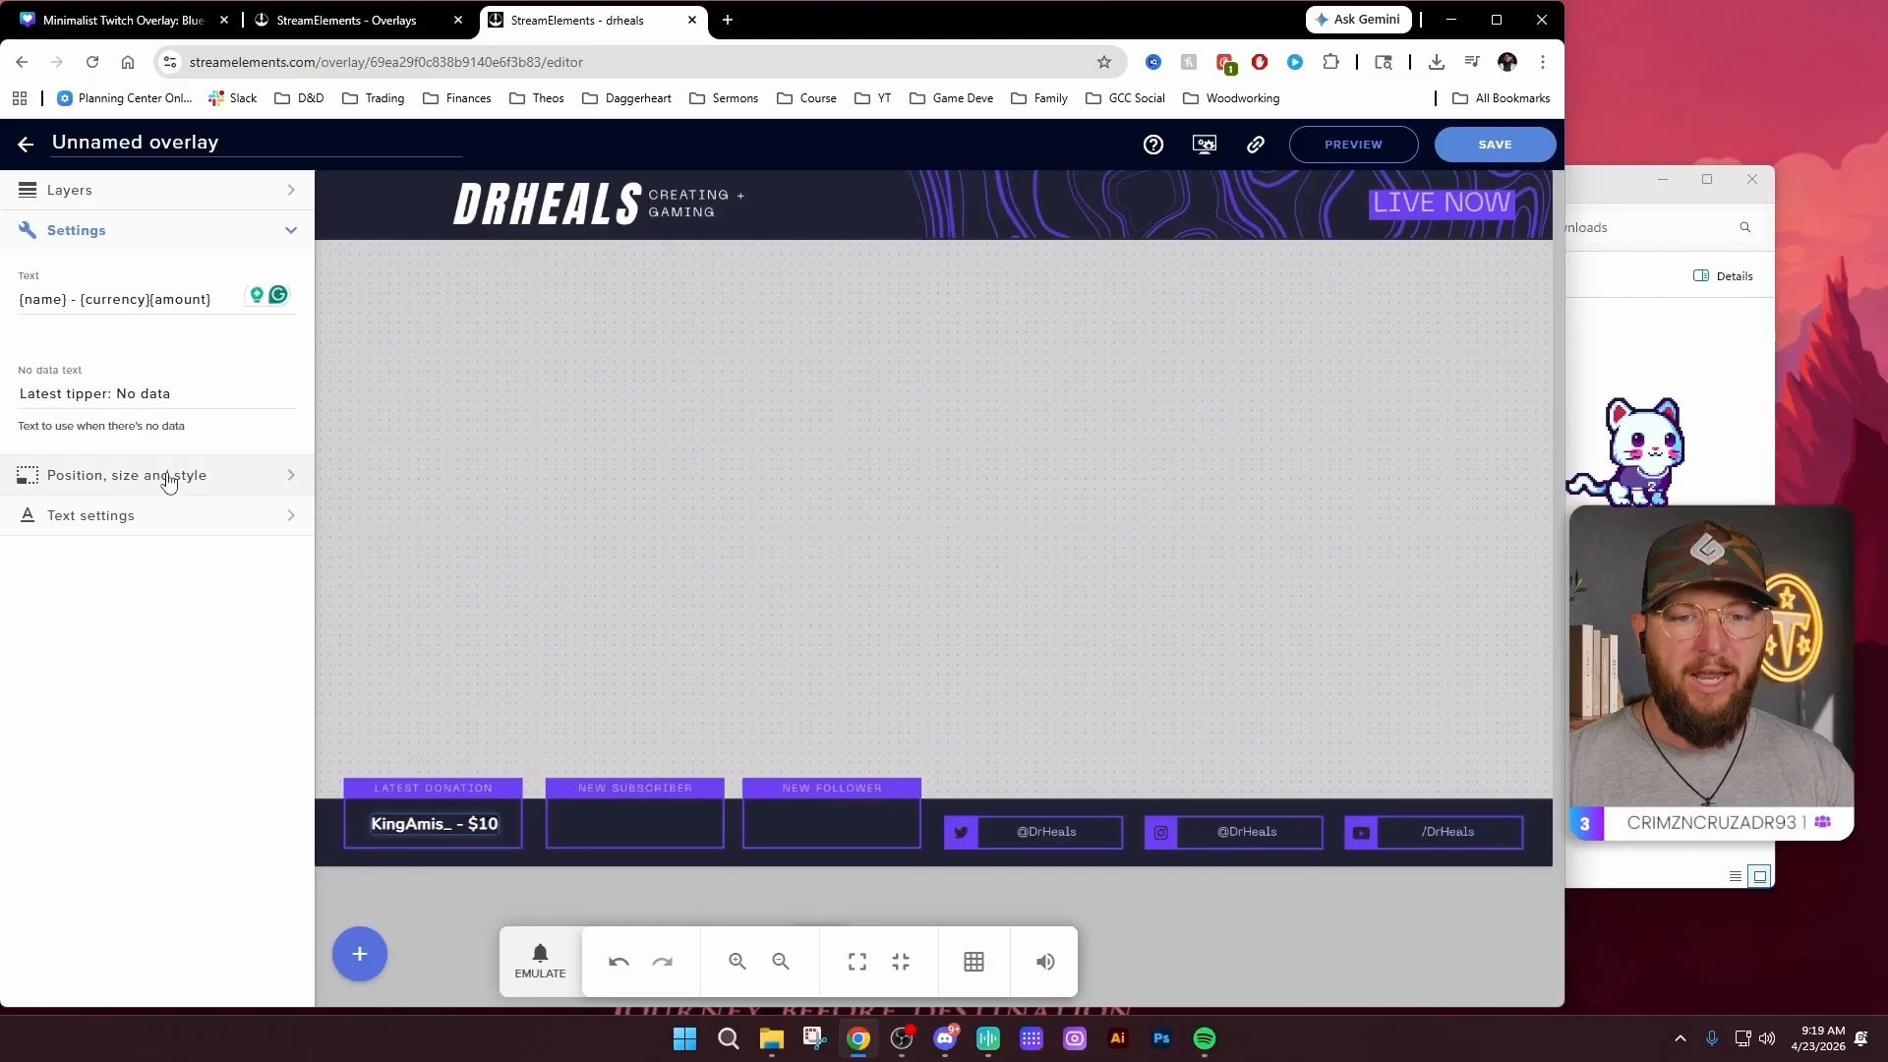
Set the tipper label's font to Poppins at size 20
click(165, 517)
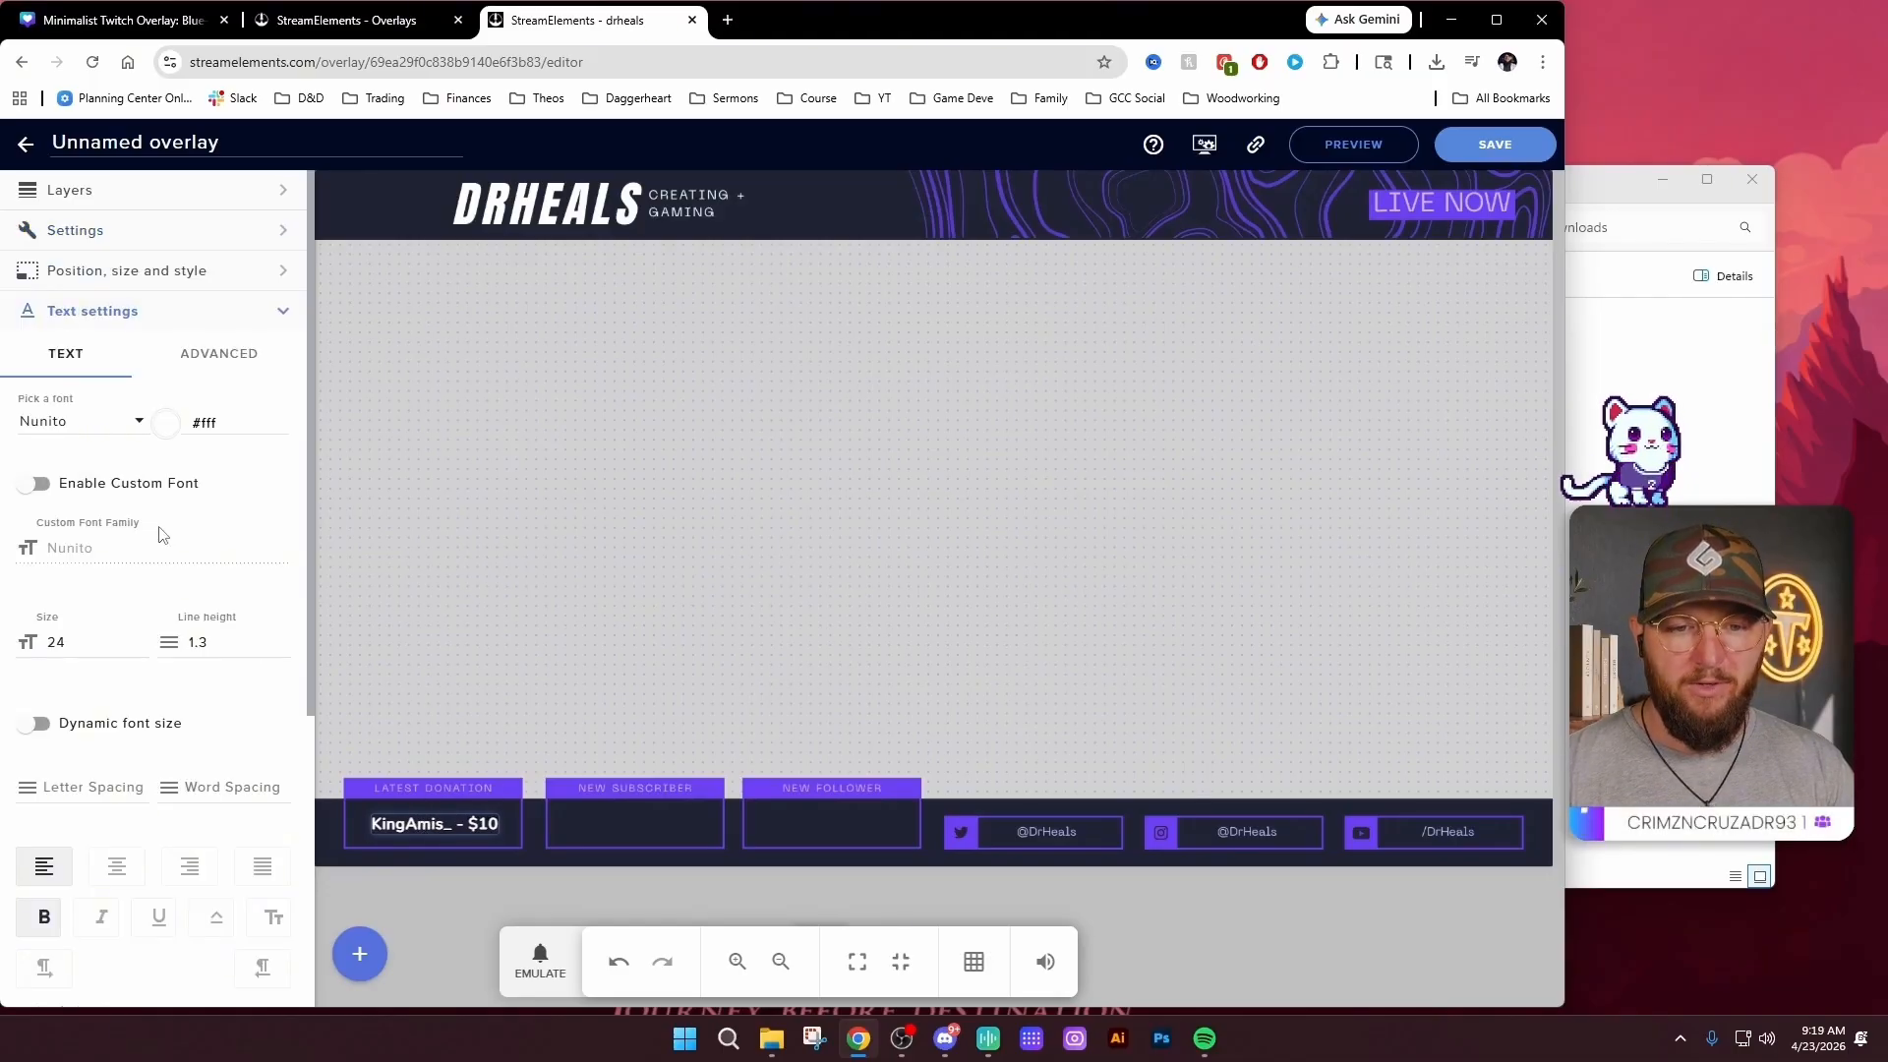
click(90, 430)
scroll(81, 600, down, 5)
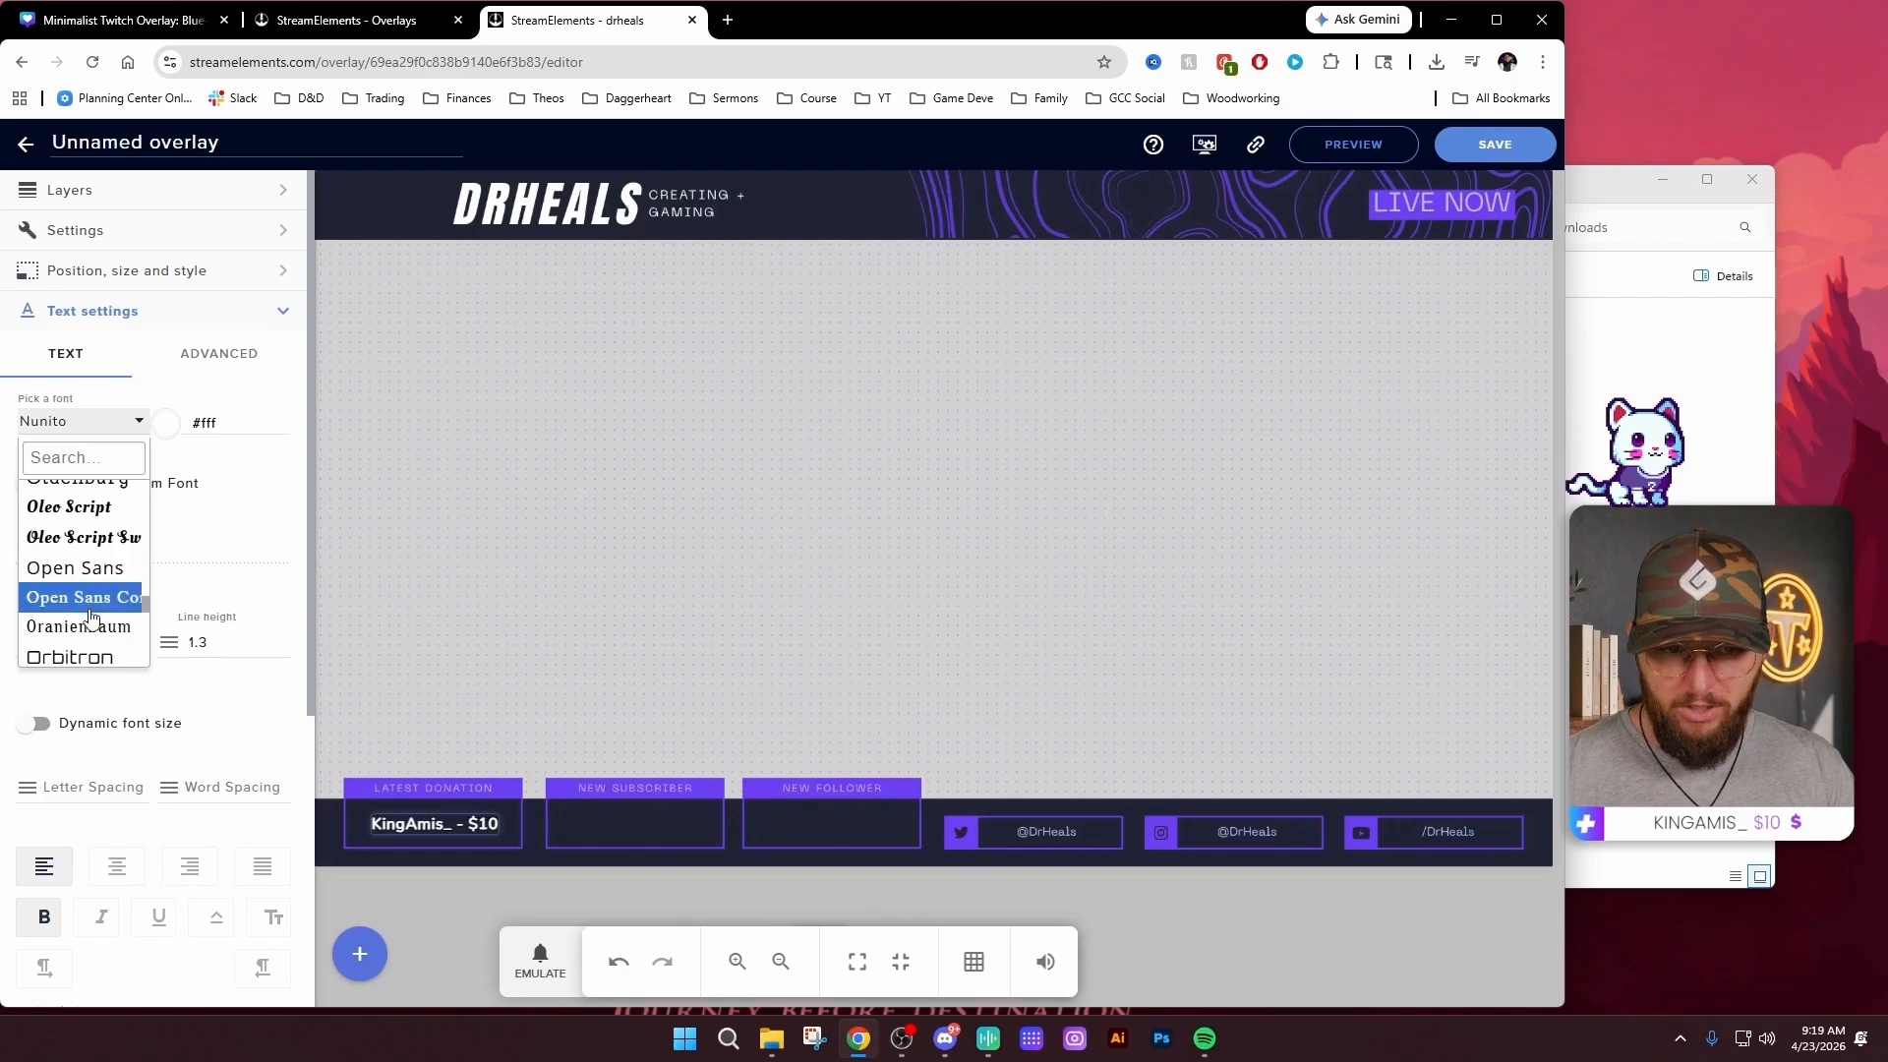
scroll(89, 586, down, 1)
scroll(96, 574, down, 5)
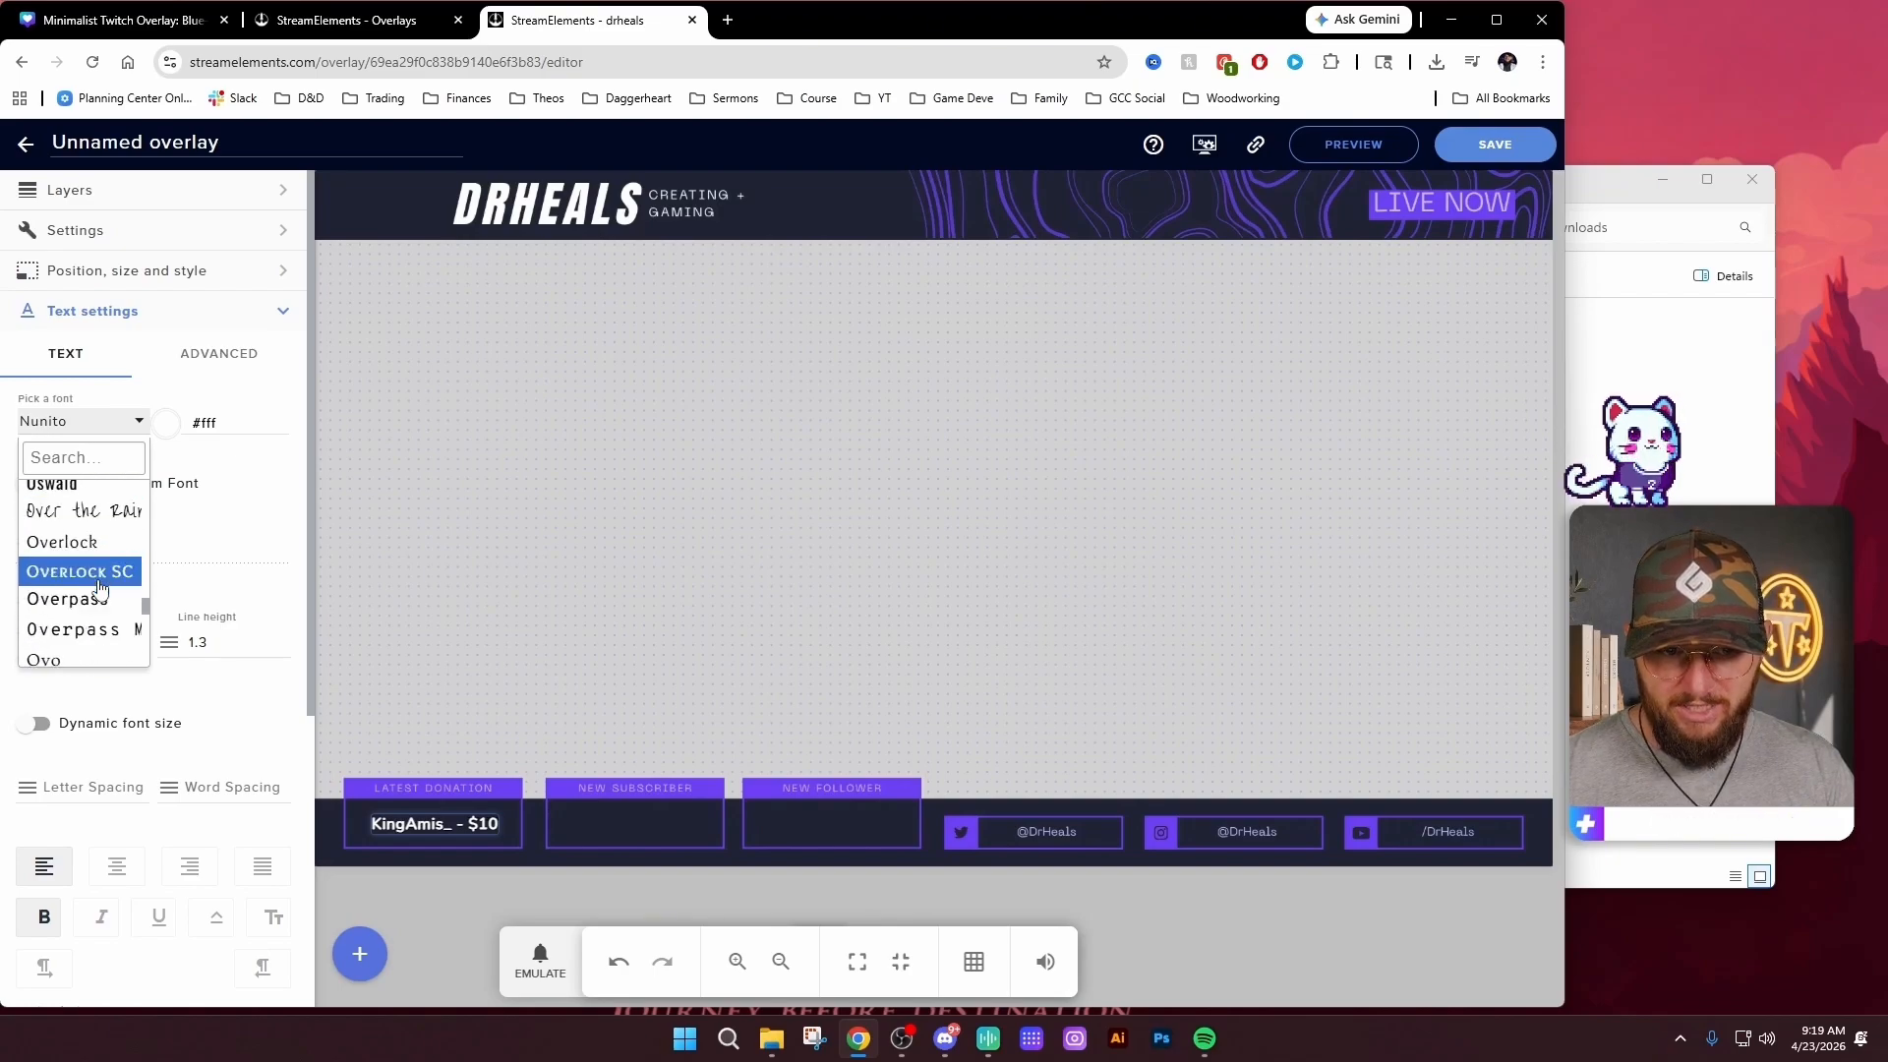
scroll(98, 580, down, 10)
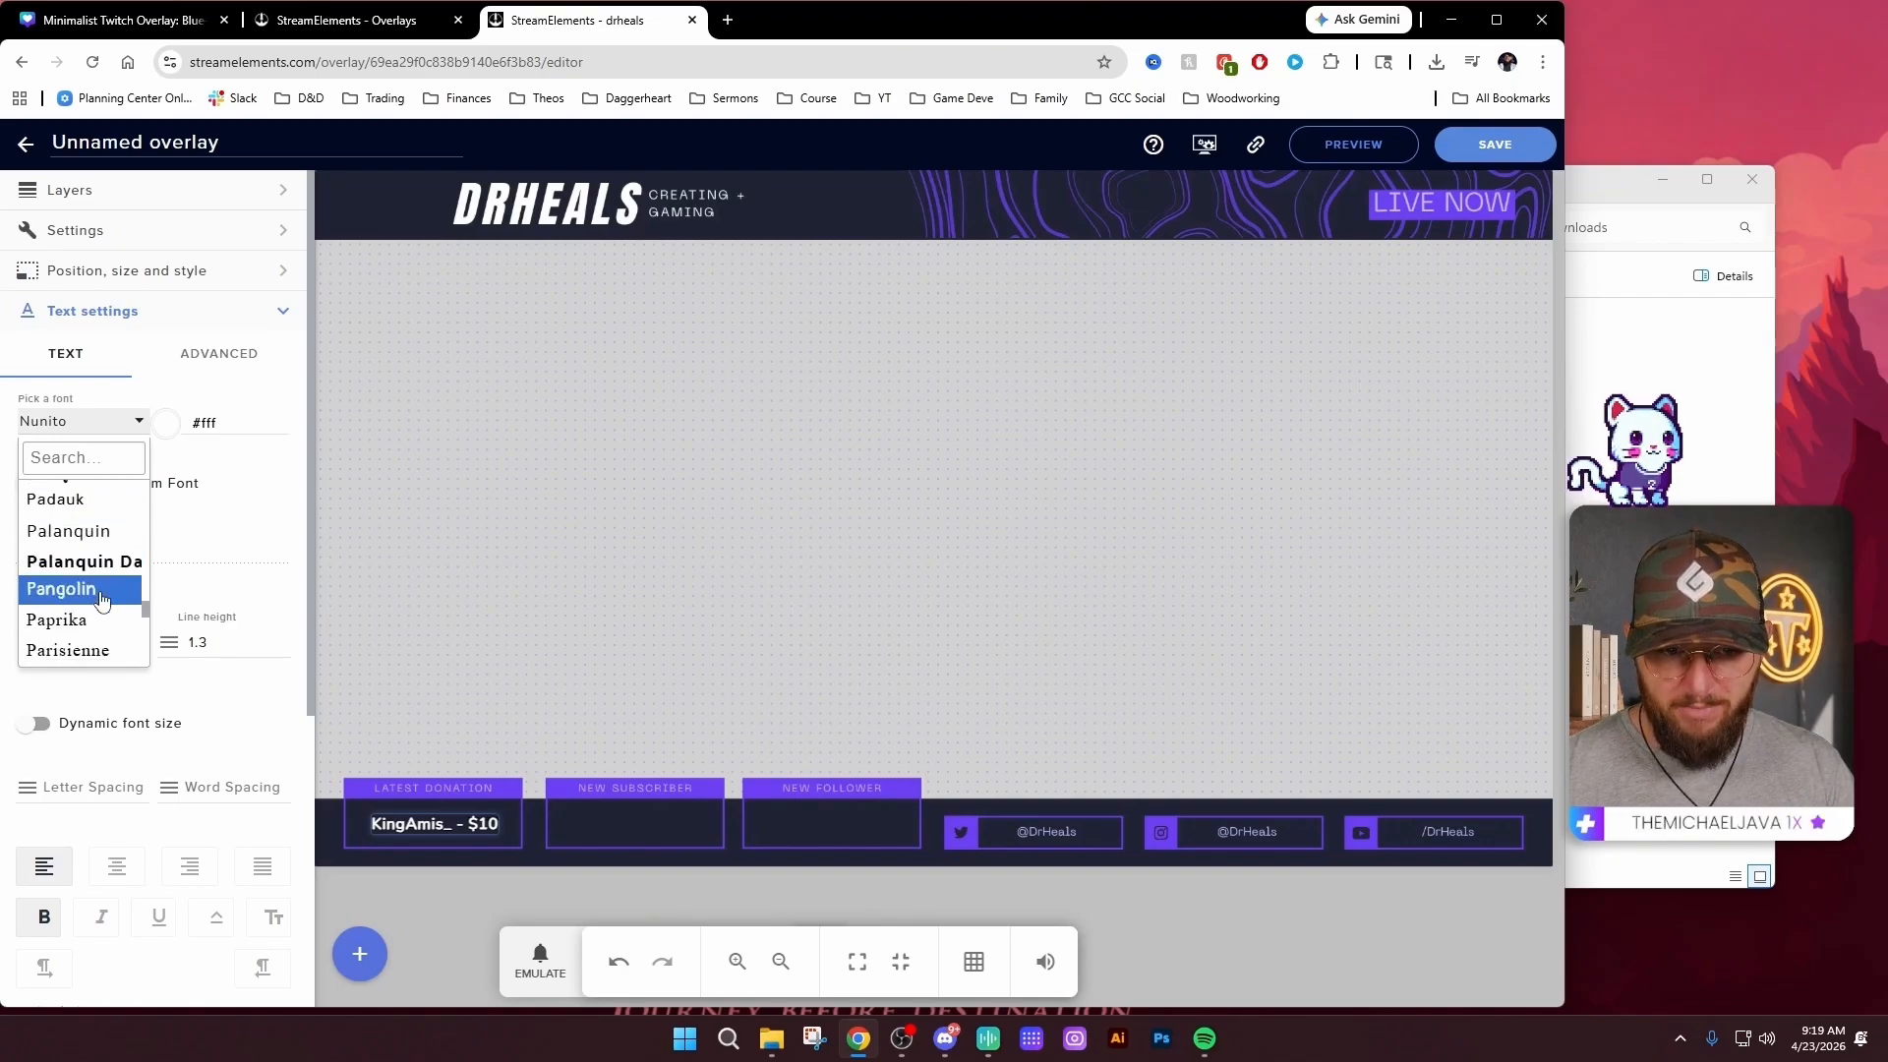
click(94, 536)
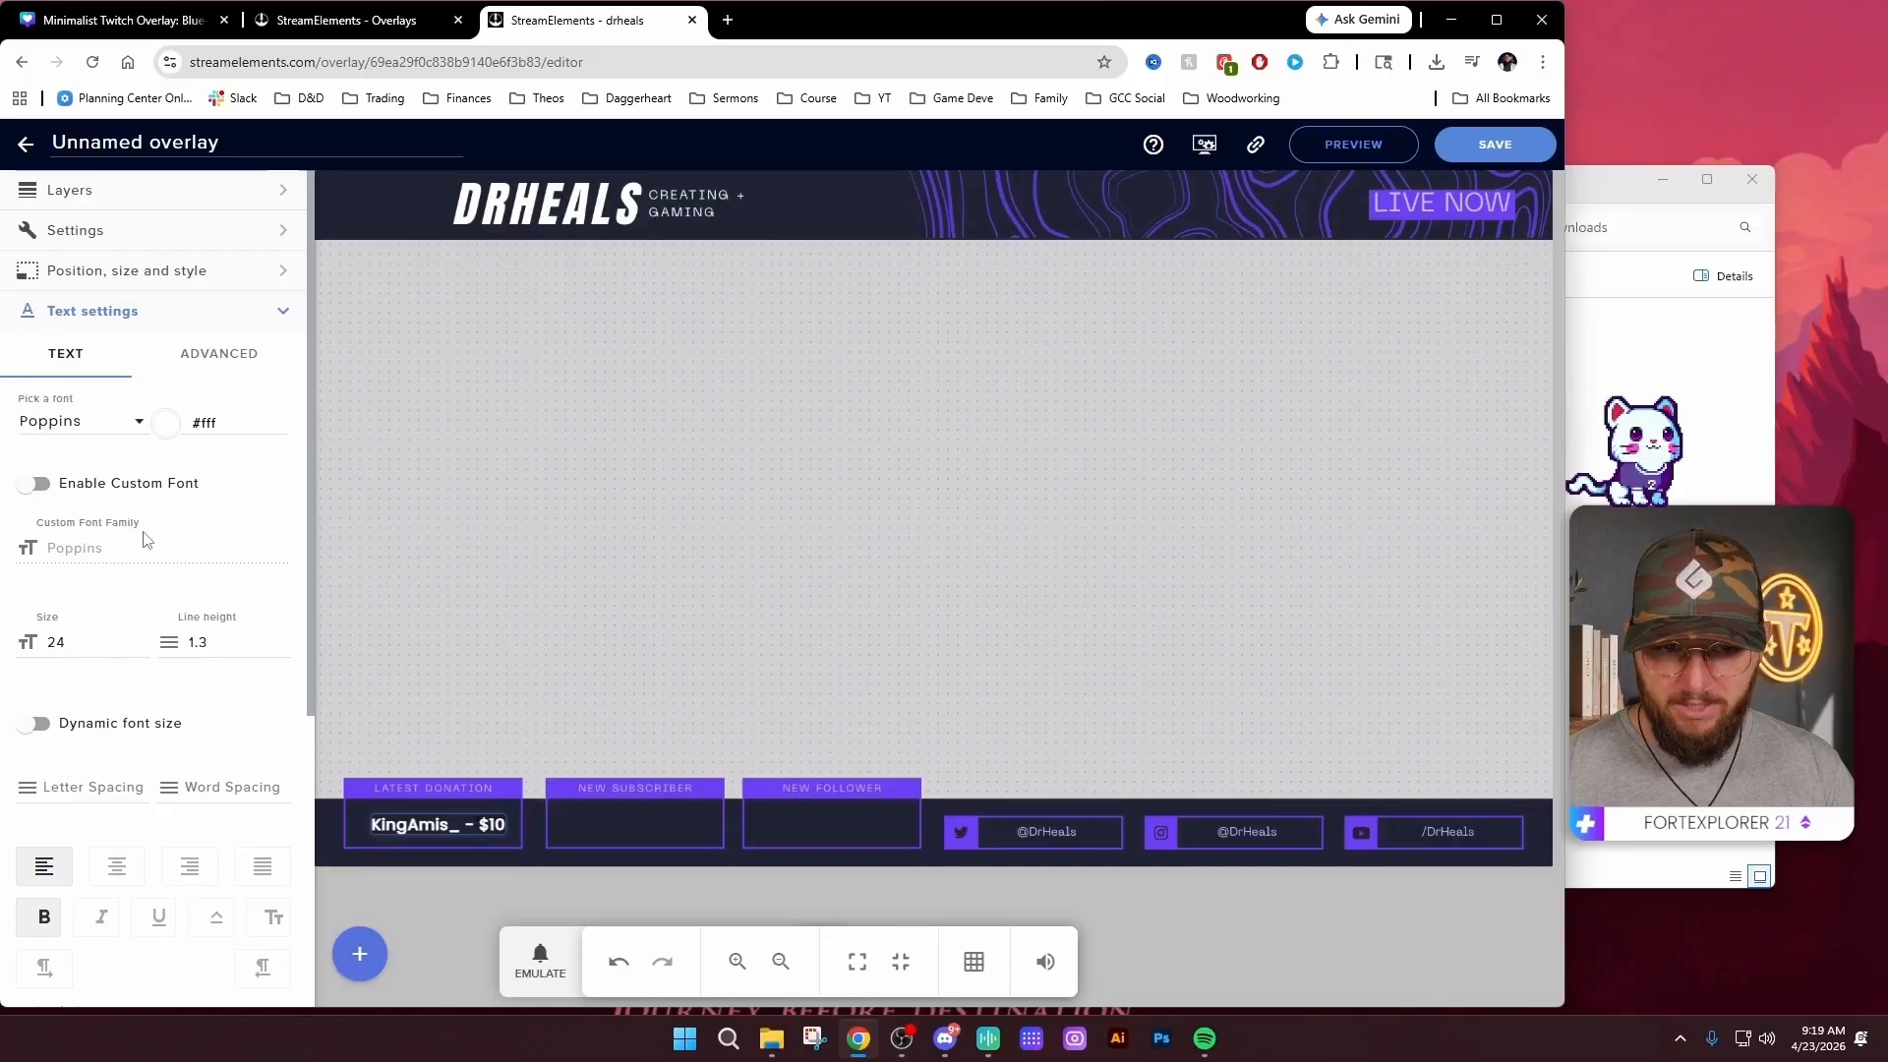
click(140, 647)
click(139, 647)
click(140, 647)
click(140, 647)
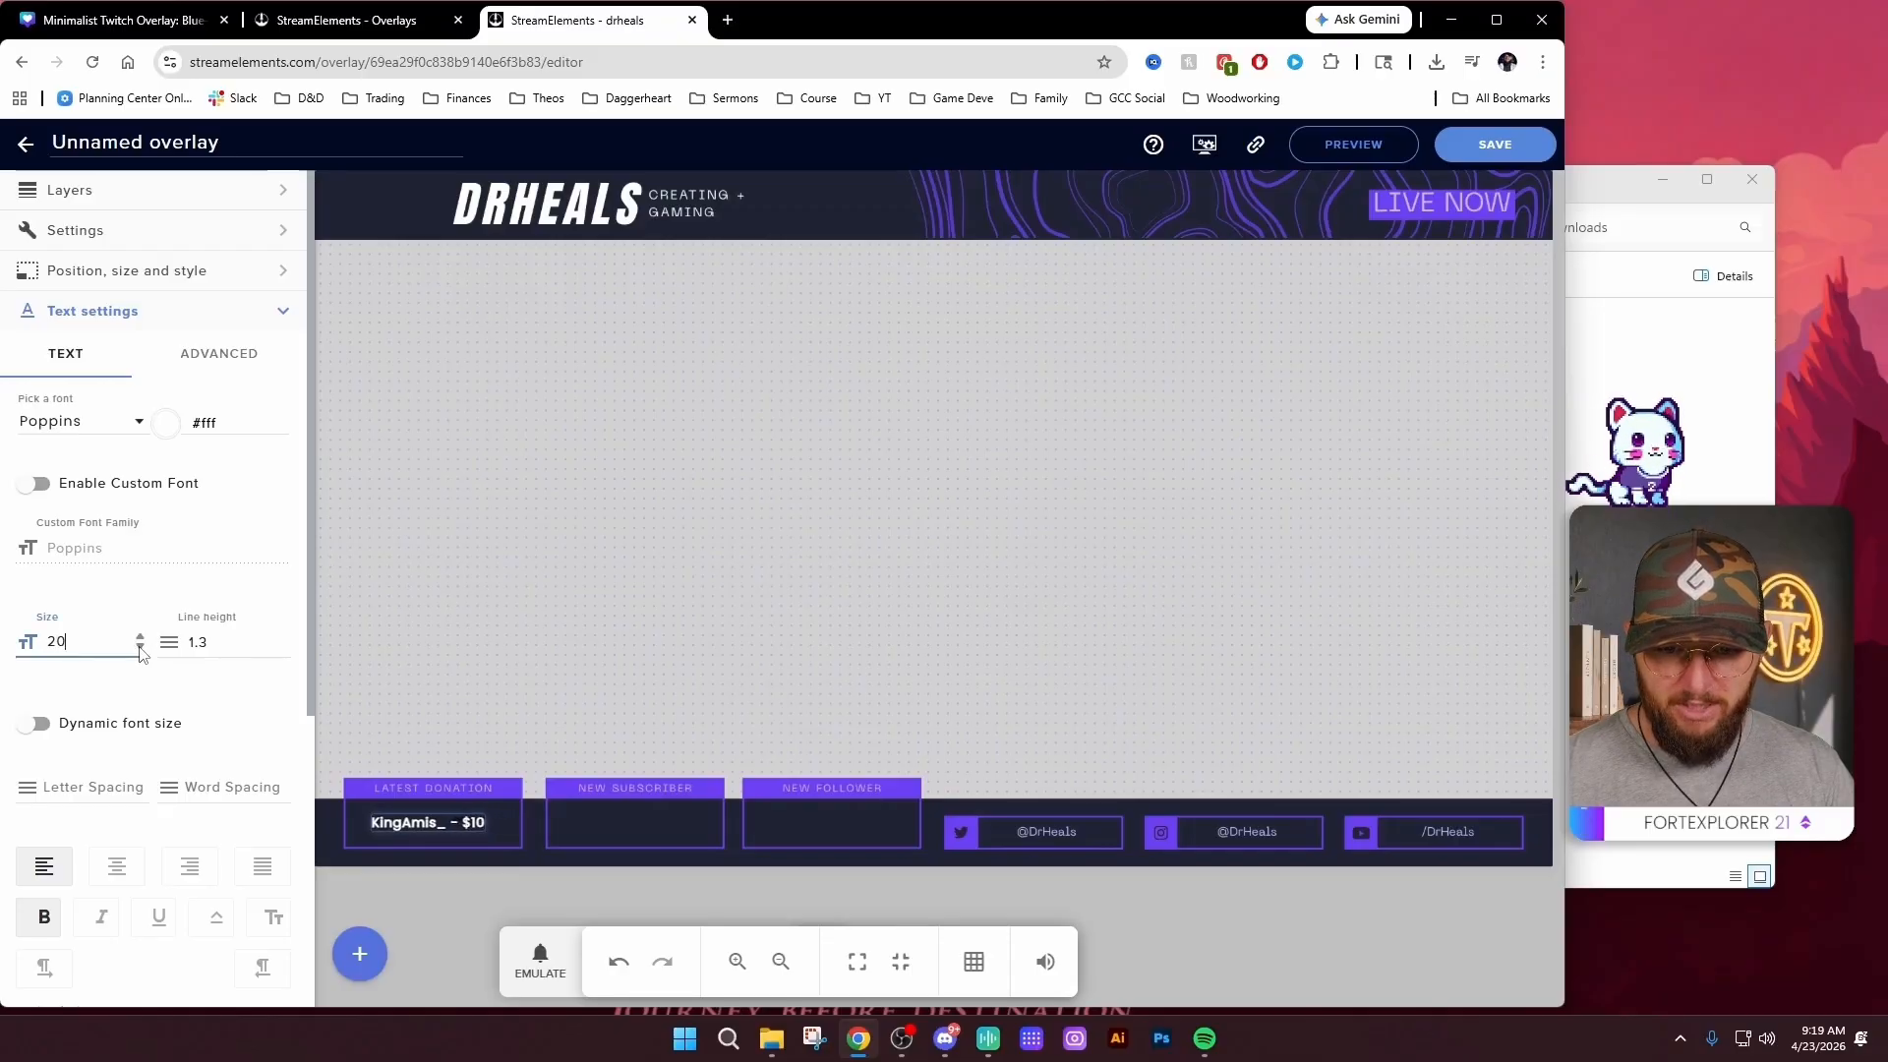
Set the tipper label's letter spacing to 3.5 and recentre the label in the Latest Donation box
scroll(125, 688, down, 2)
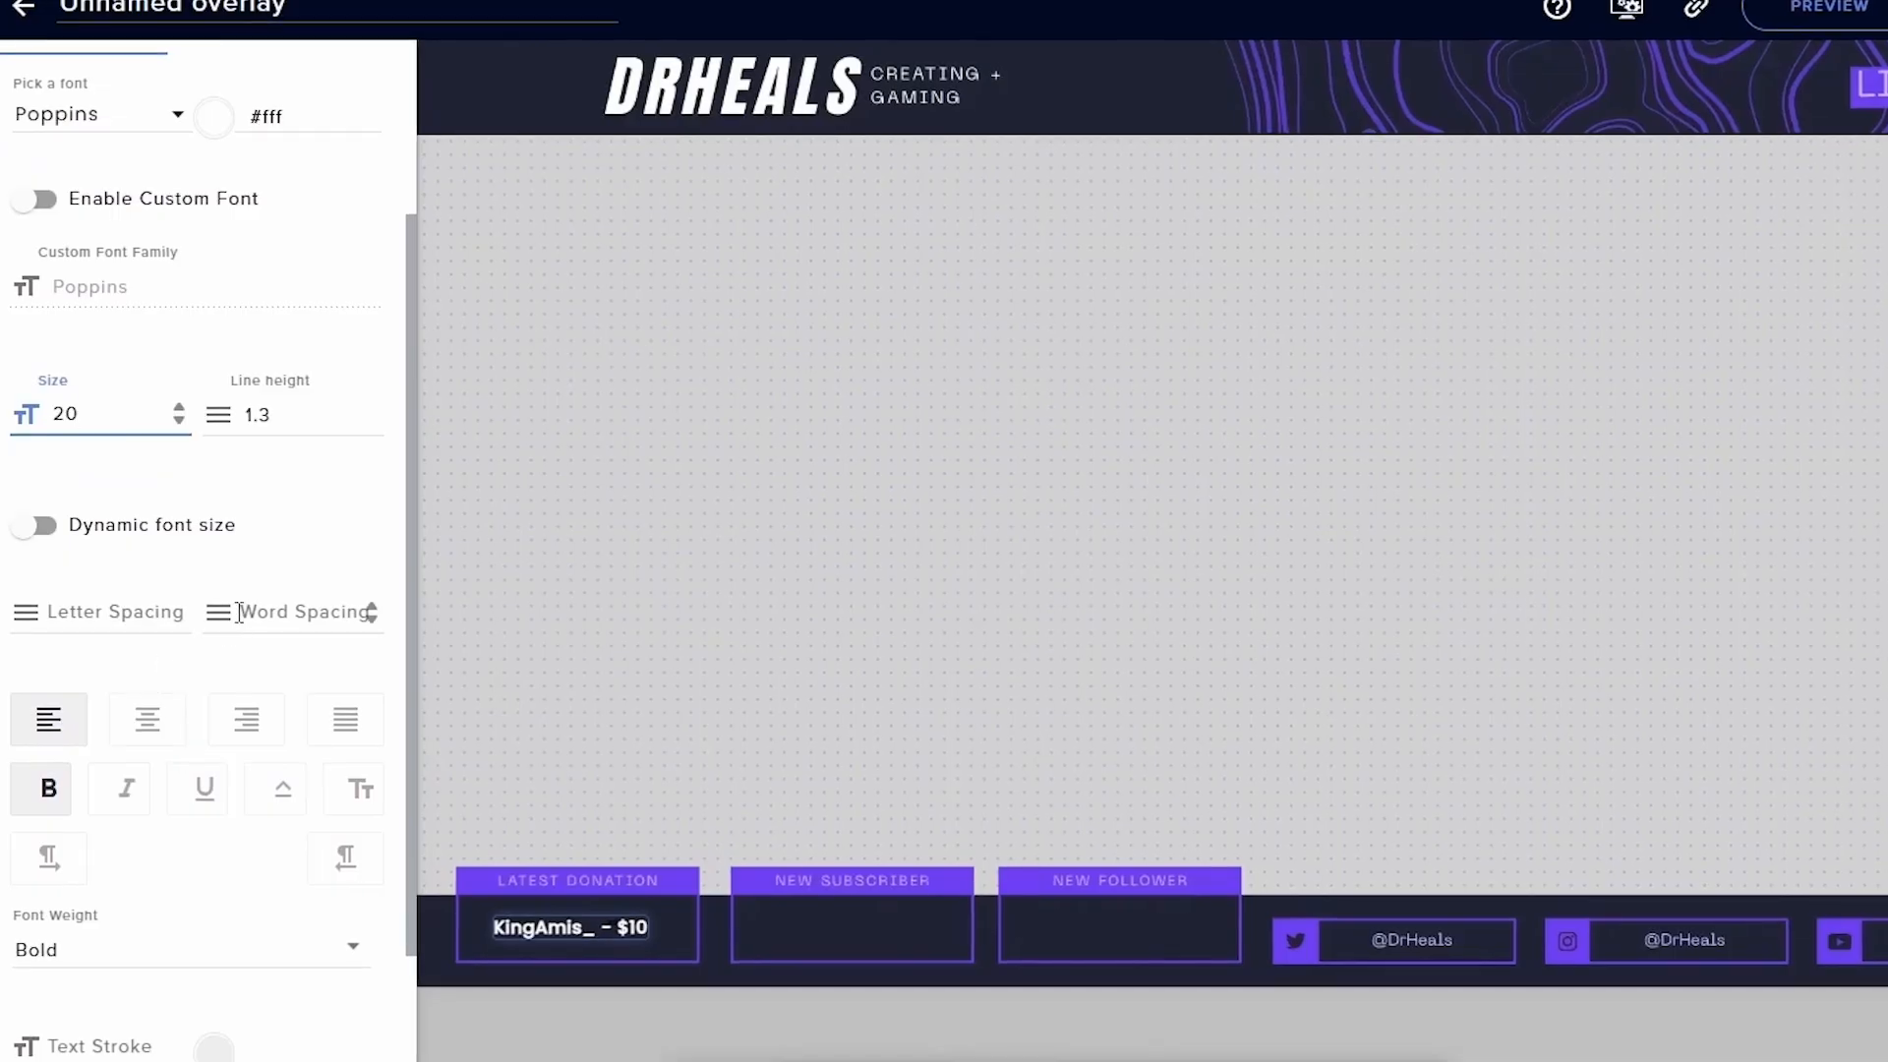
click(73, 617)
text(1.3)
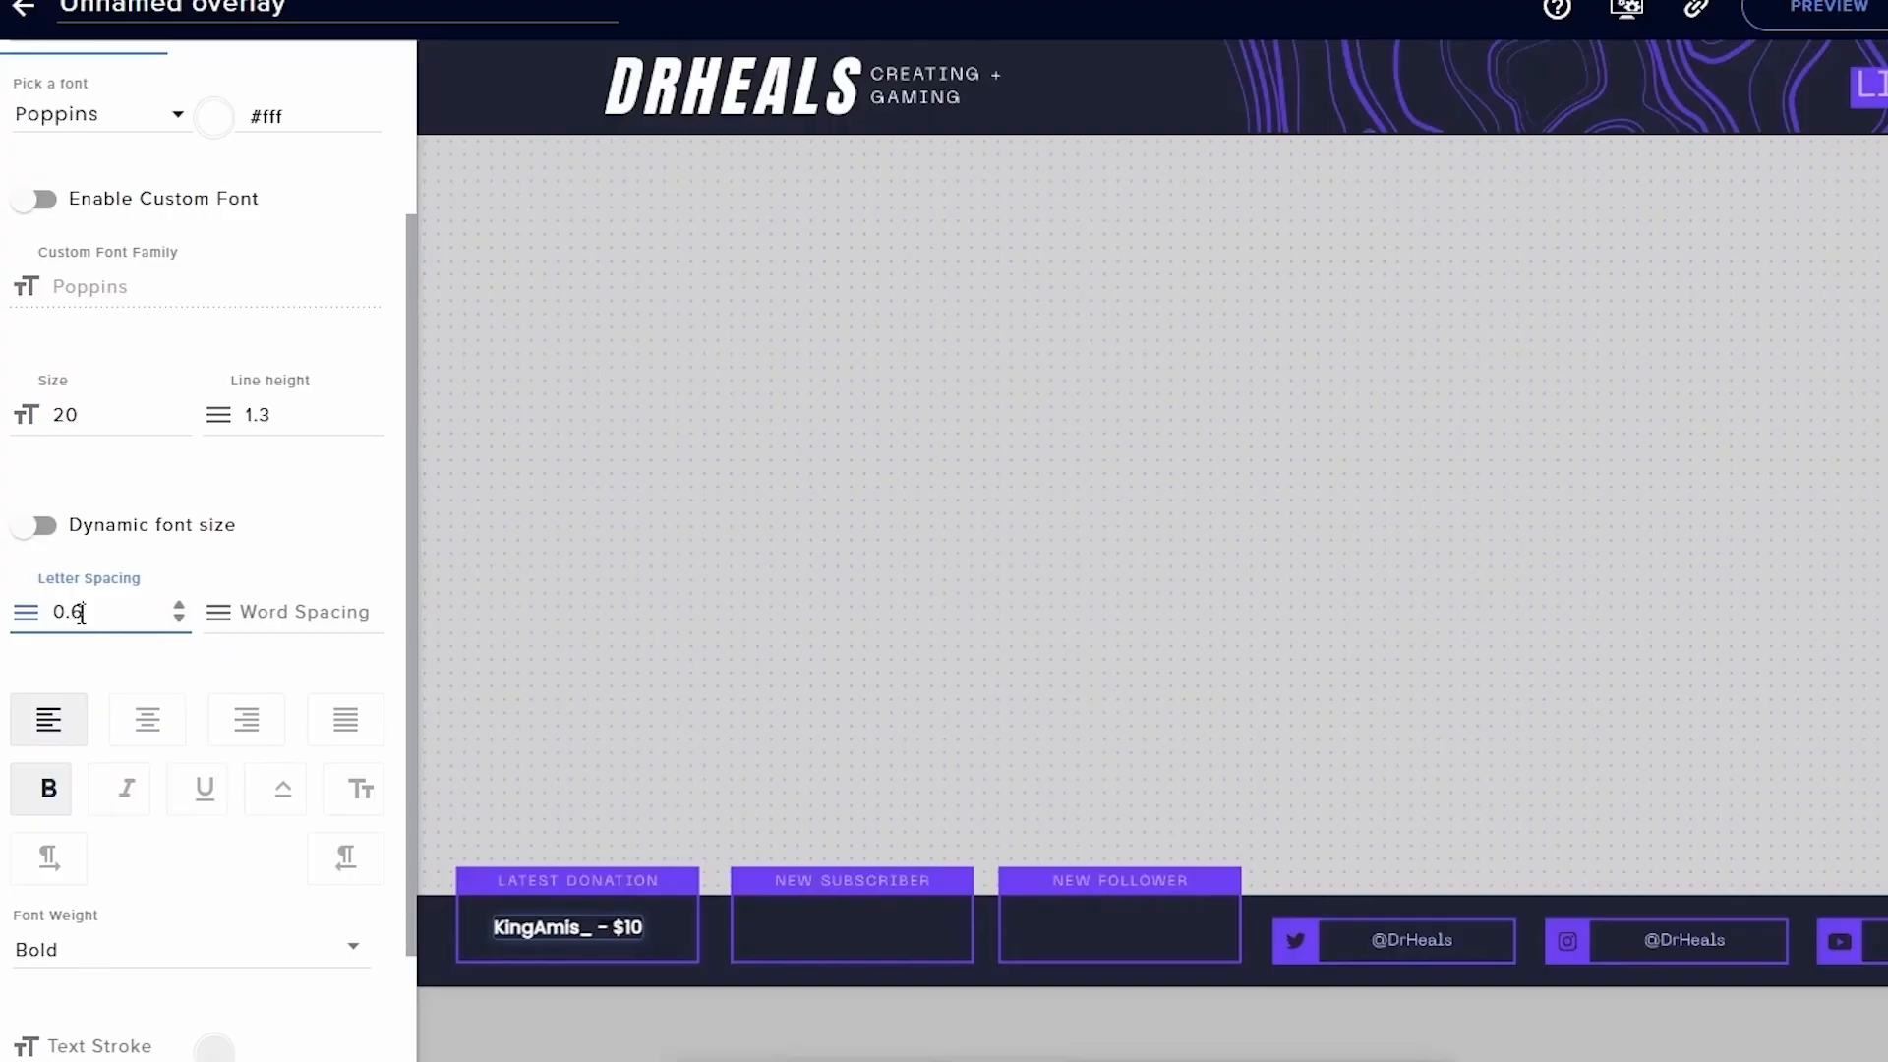
scroll(83, 615, up, 20)
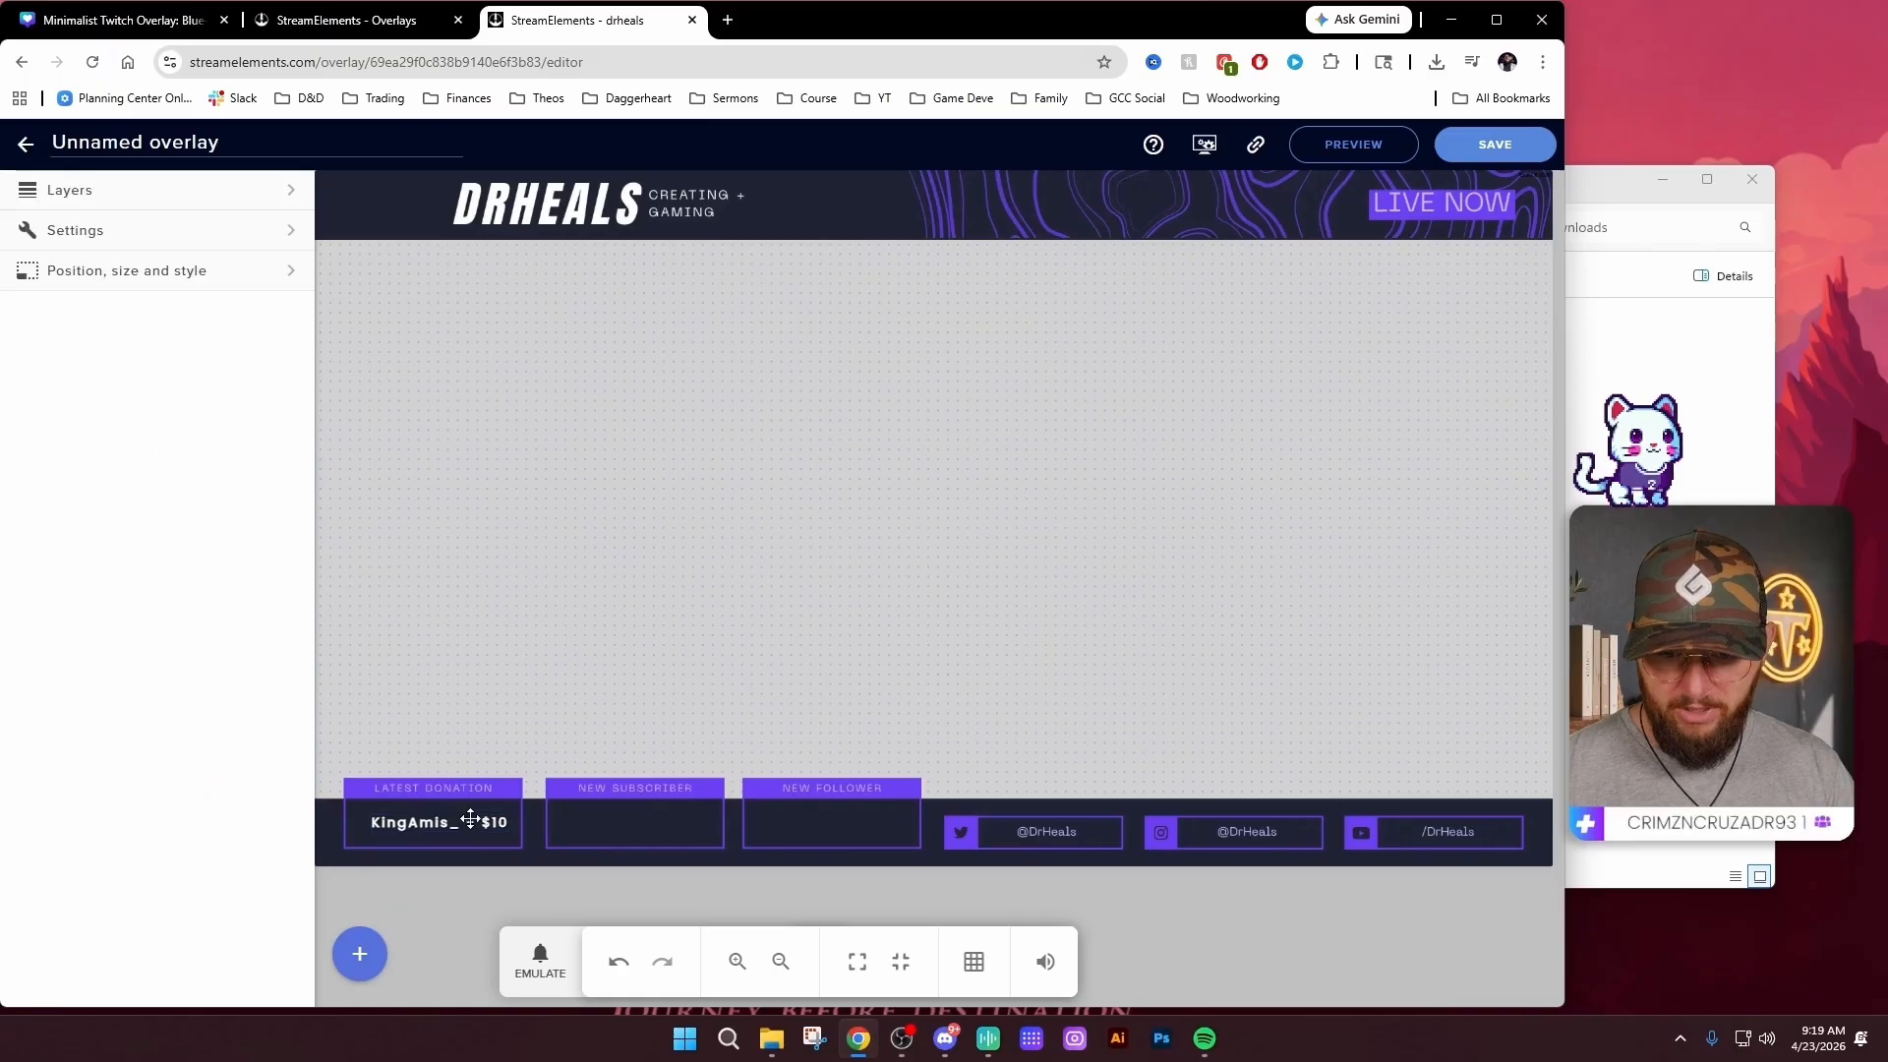
click(470, 821)
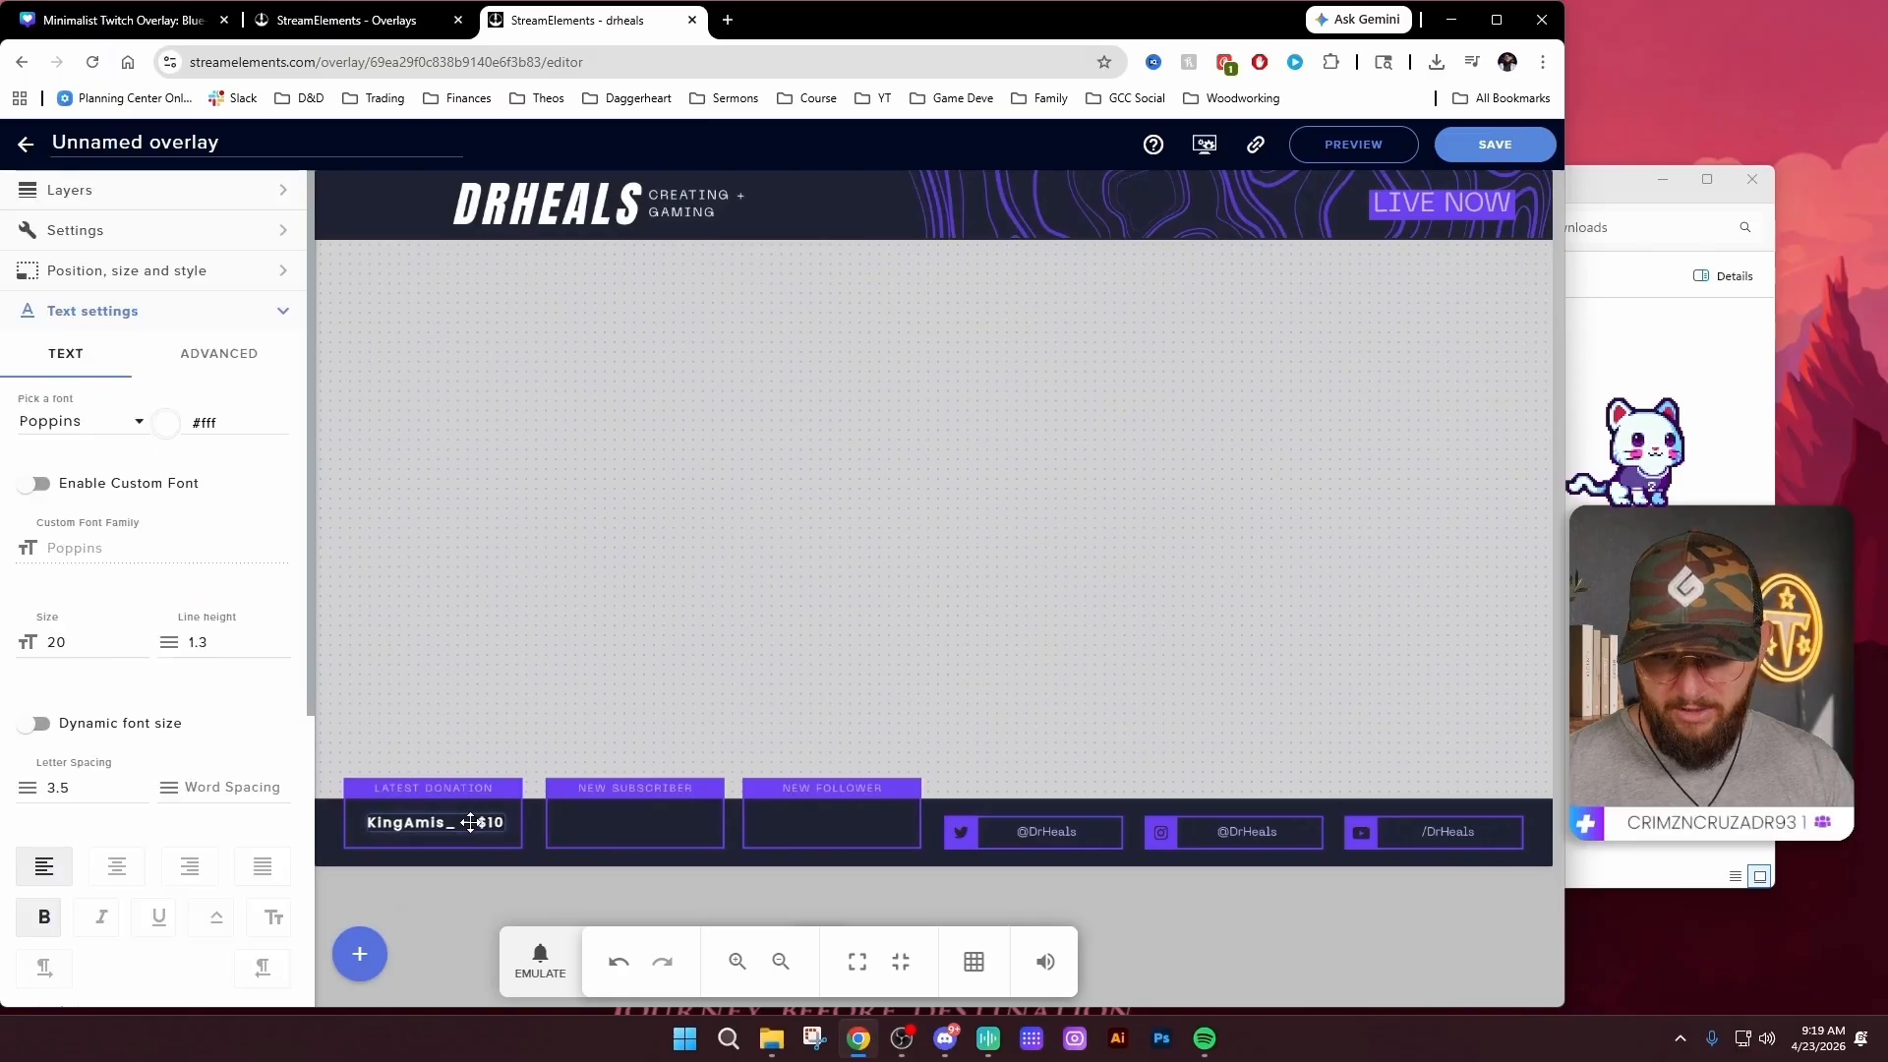
click(542, 683)
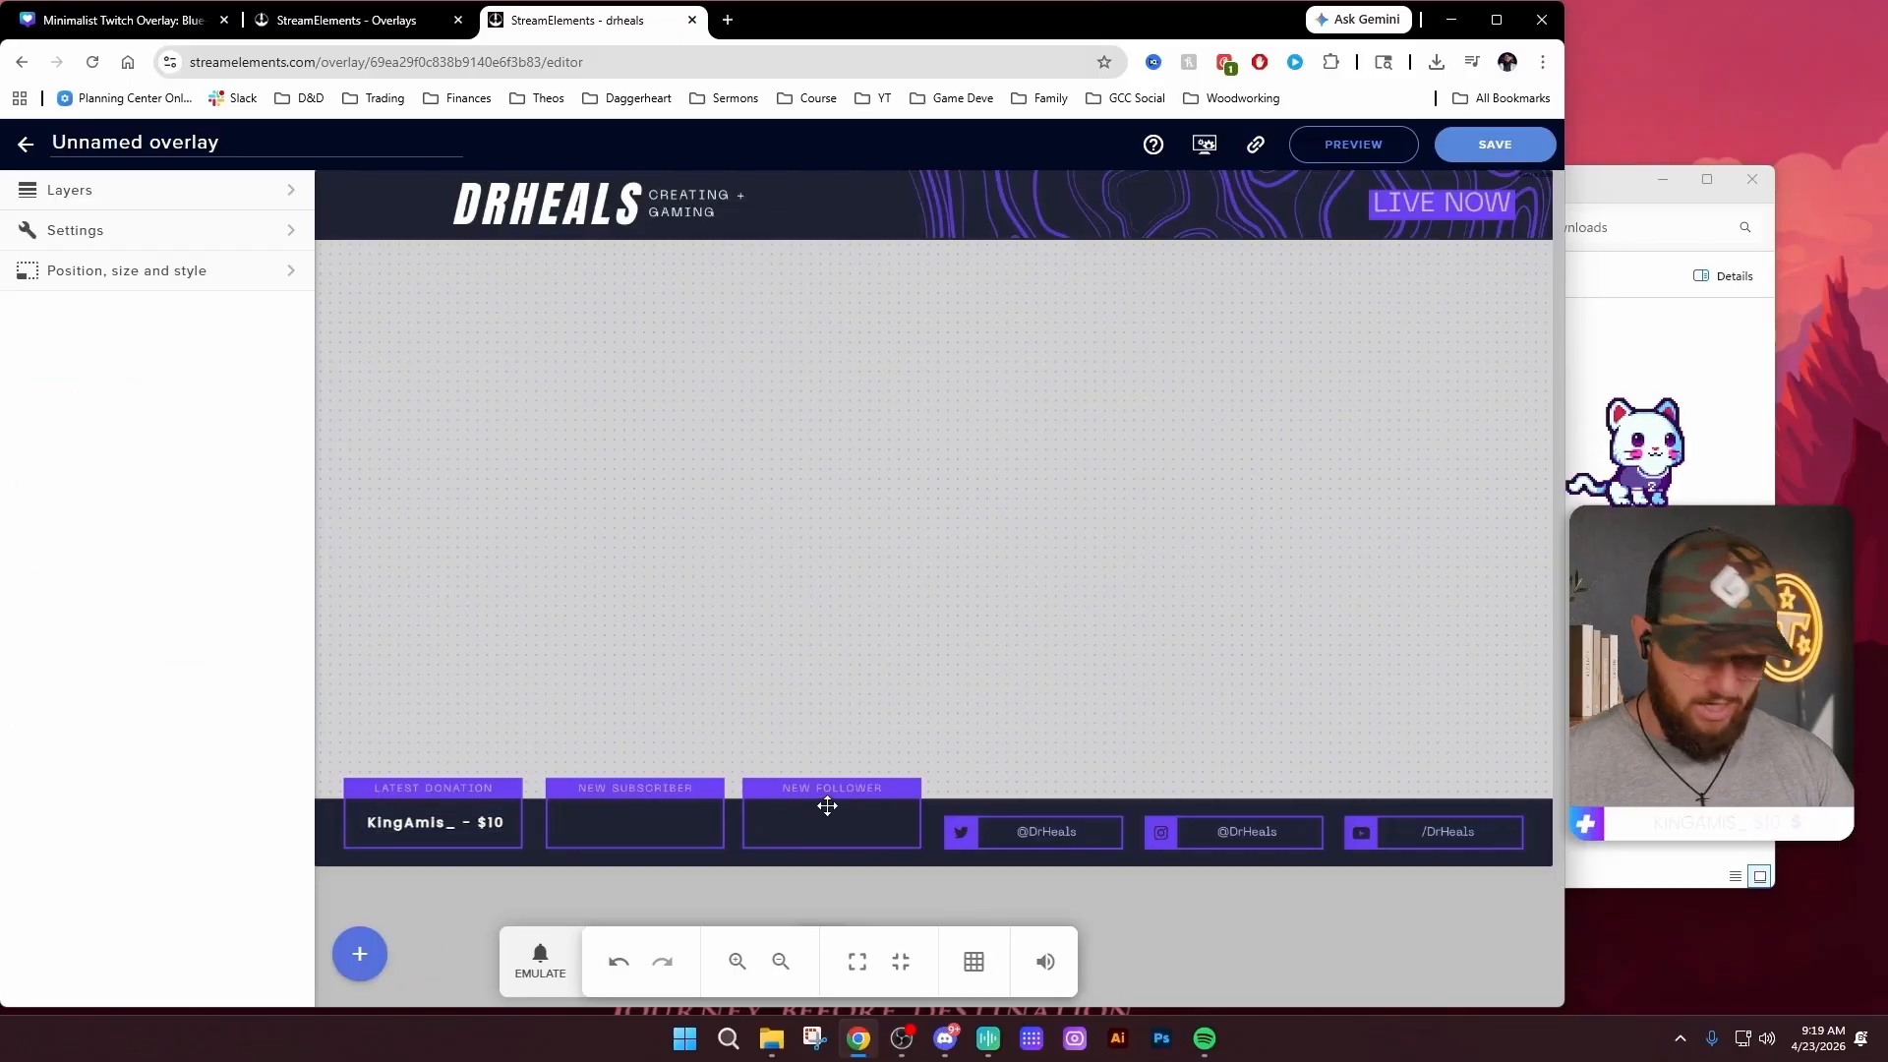
Add a Latest subscriber label to the overlay
click(360, 954)
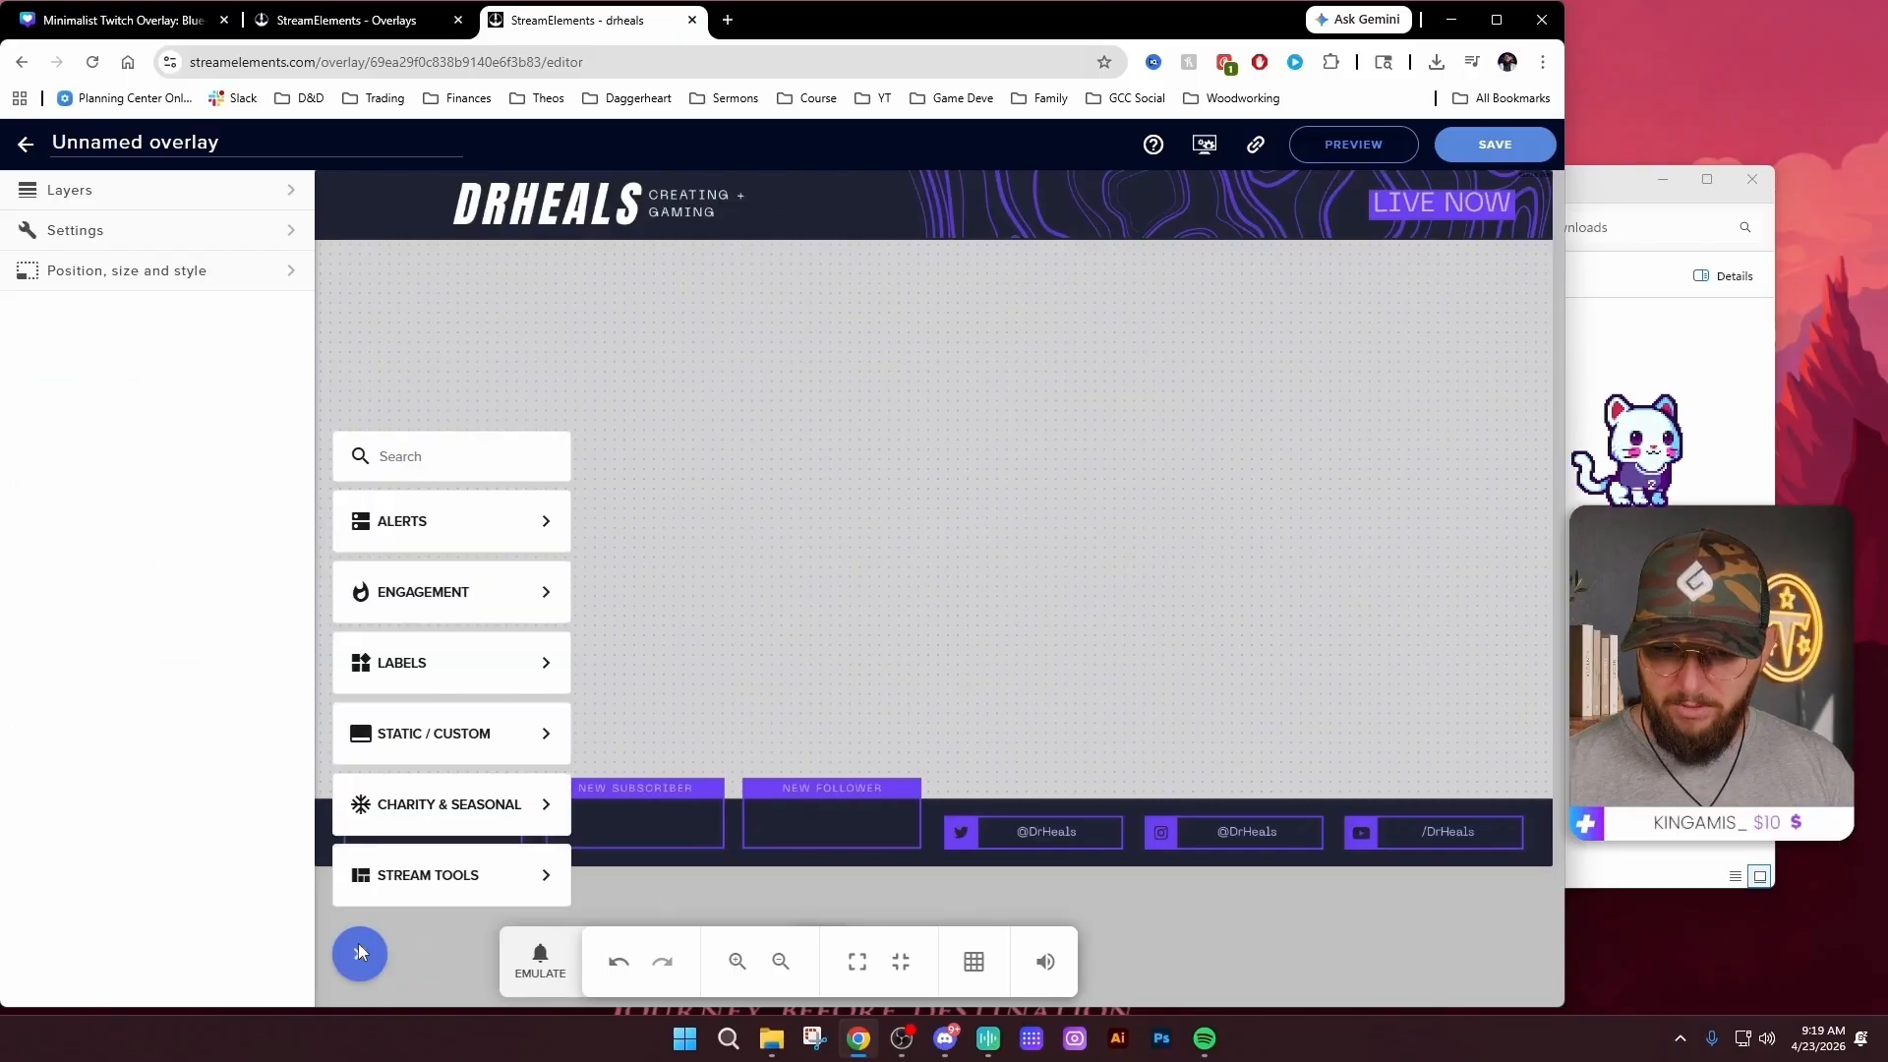
mouse_move(434, 679)
mouse_move(640, 691)
mouse_move(666, 654)
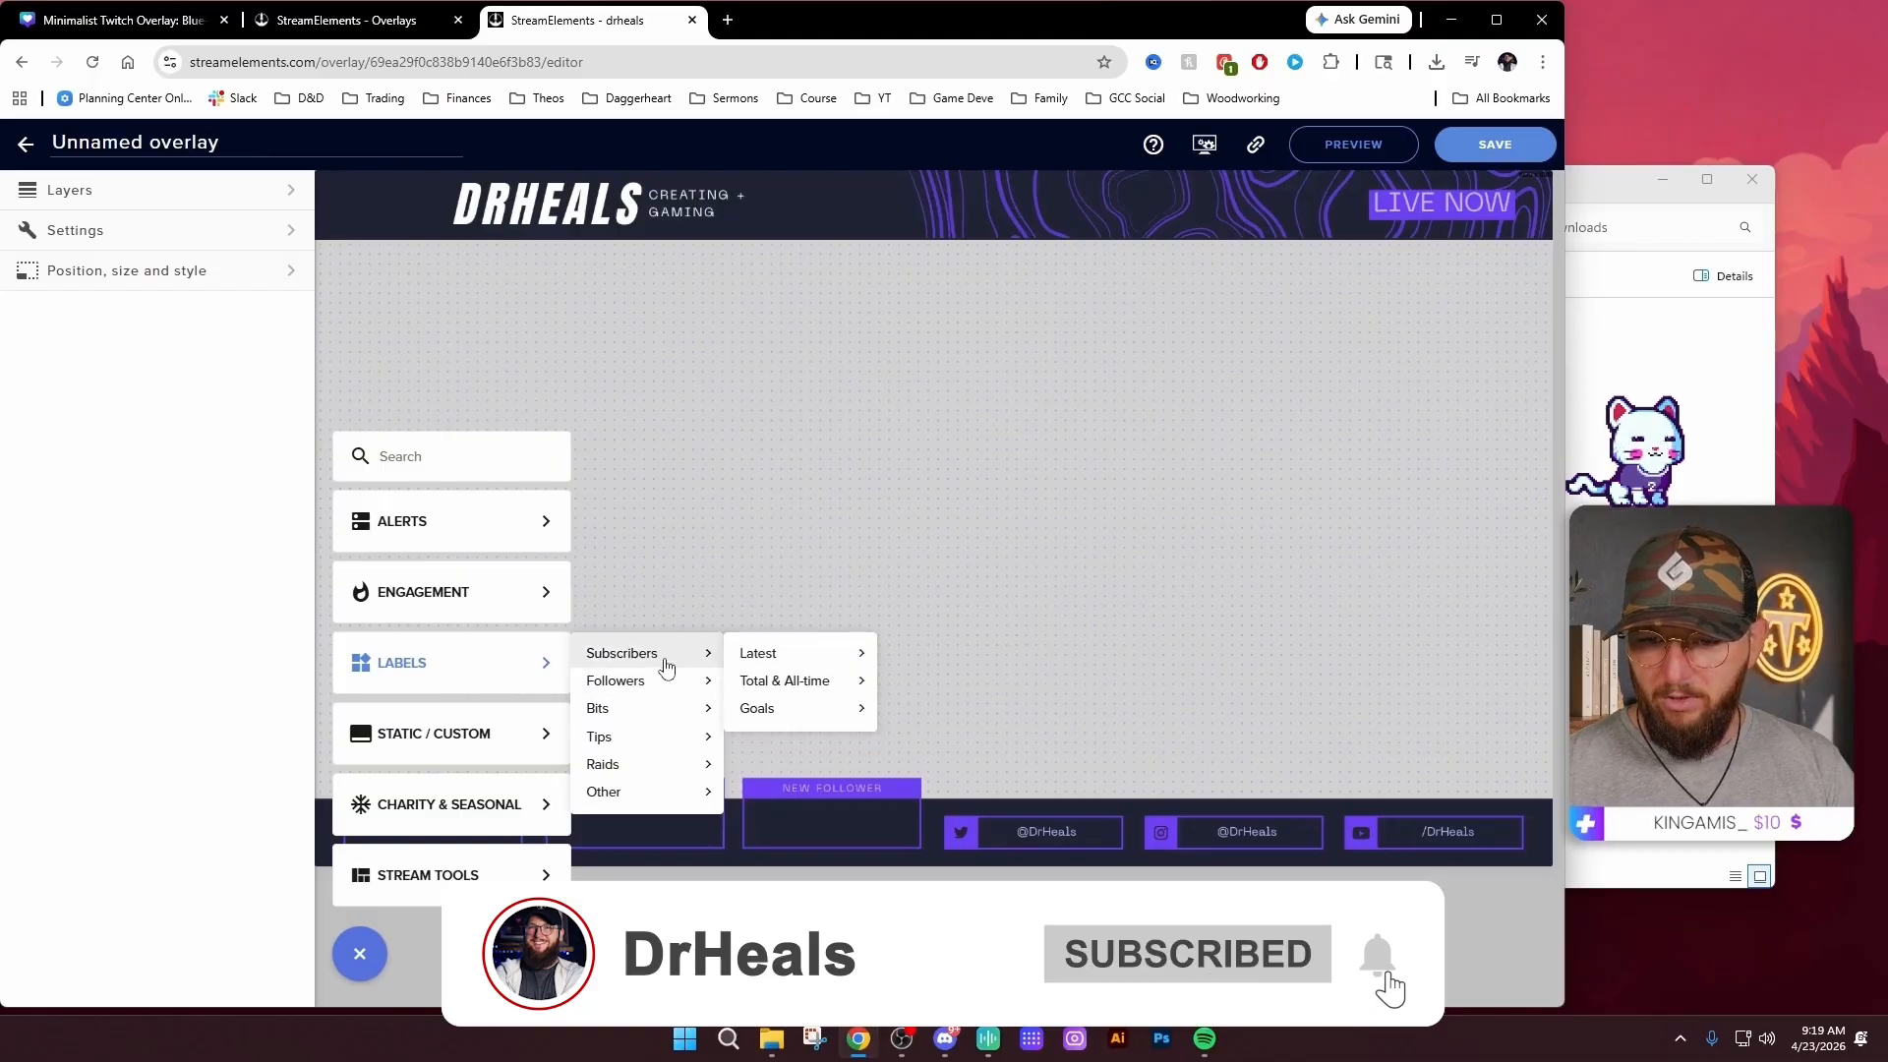
mouse_move(762, 654)
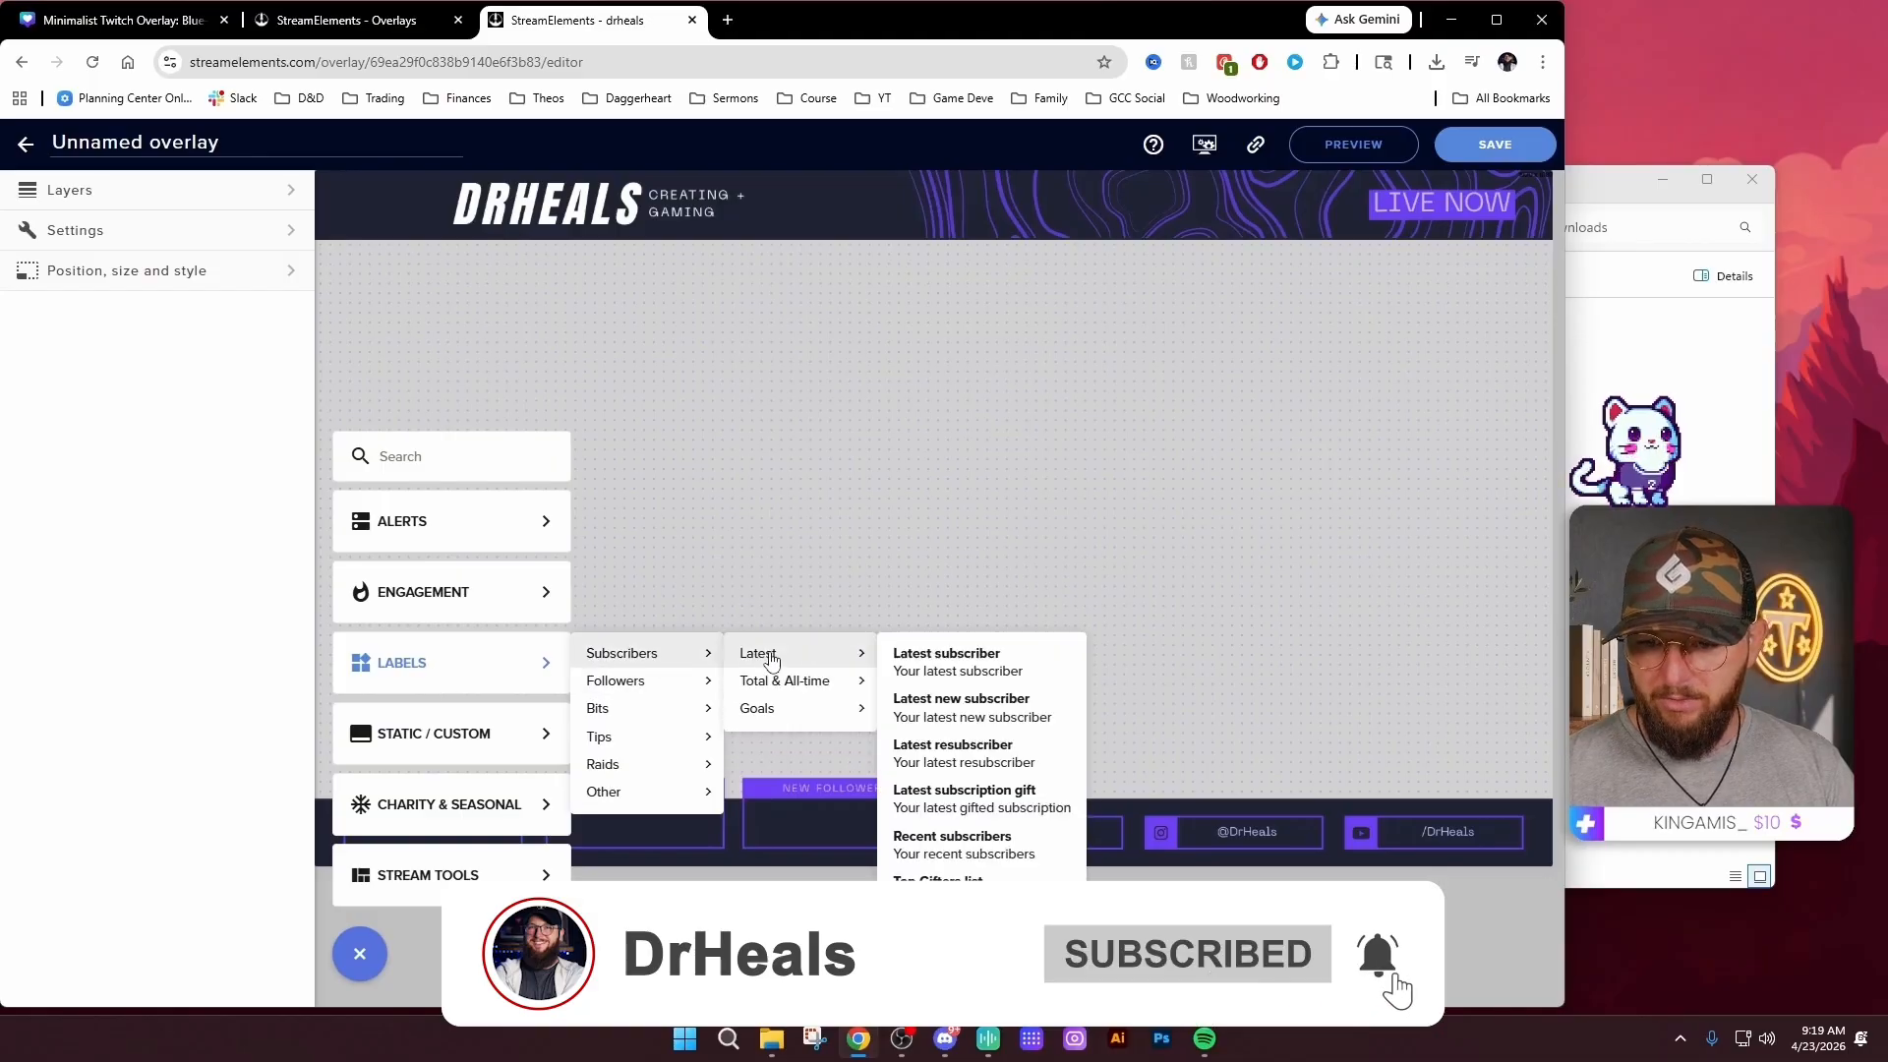
click(968, 659)
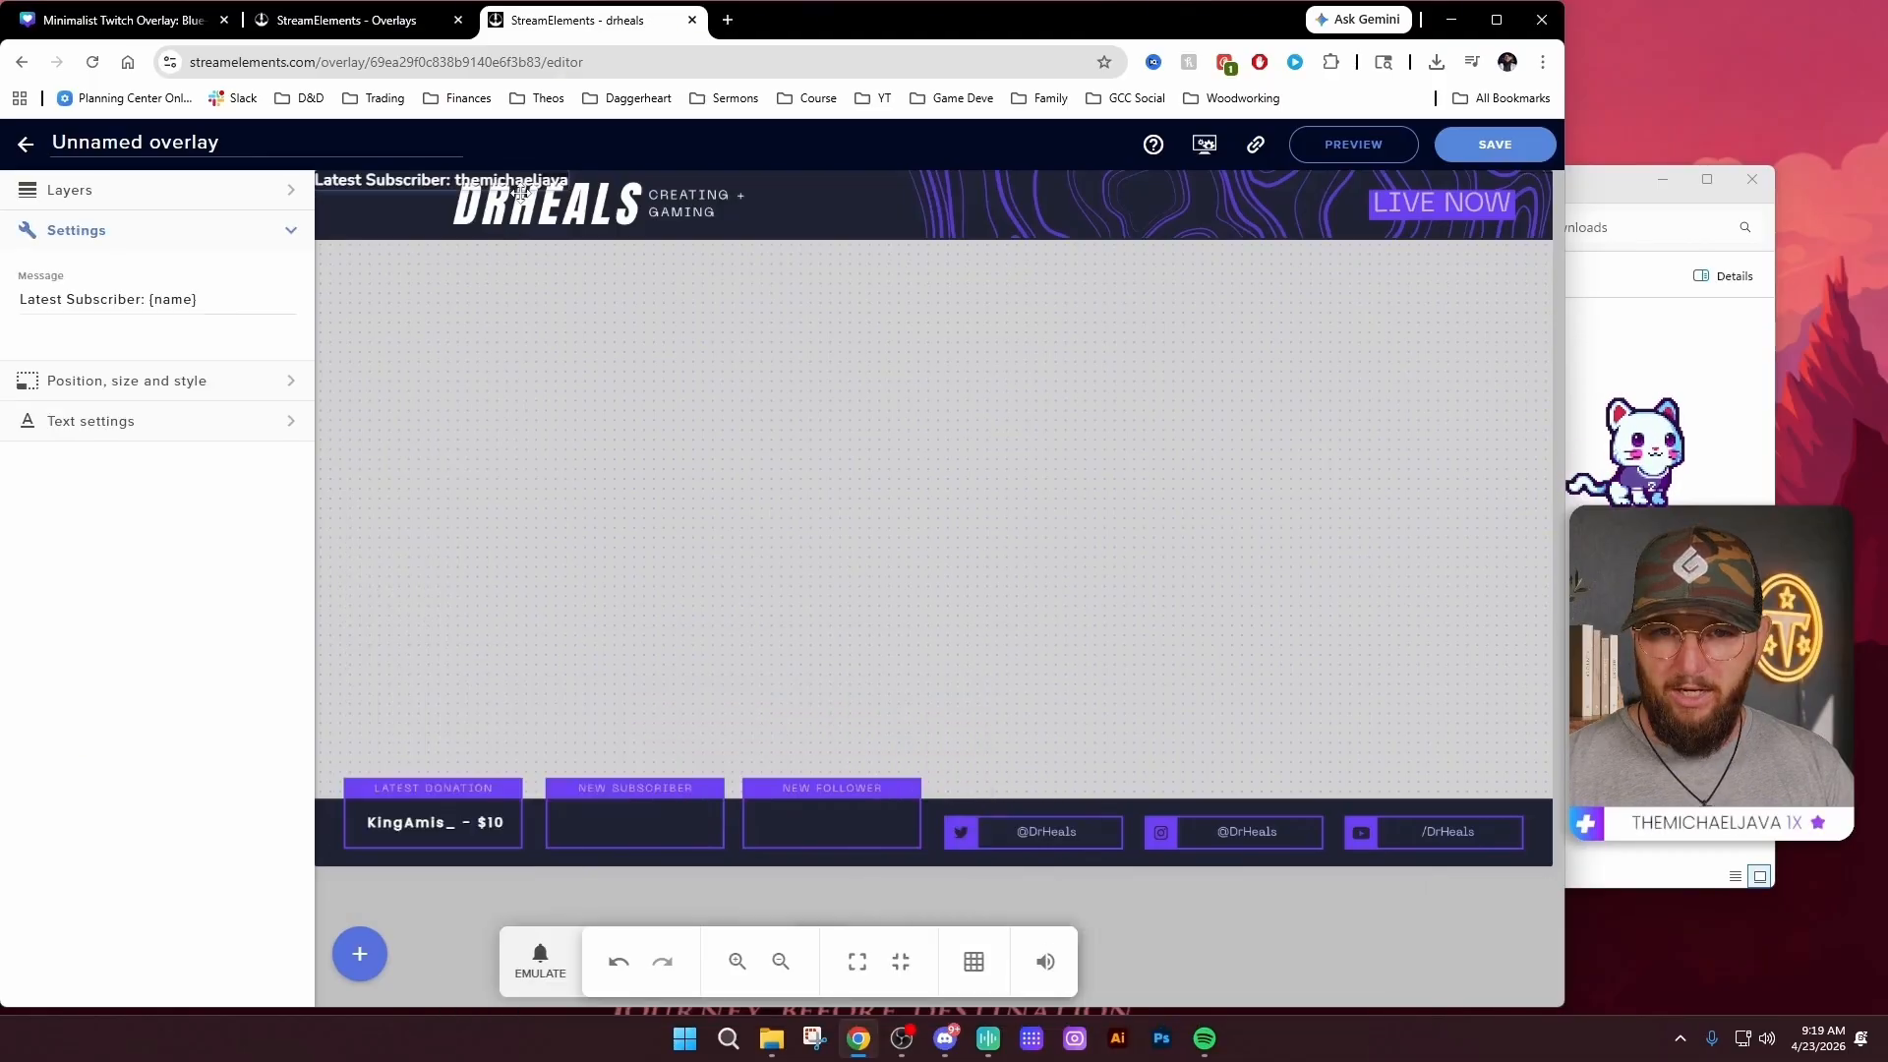
Shorten the subscriber label's text to {name} and place it inside the New Subscriber box
drag(492, 192, 594, 641)
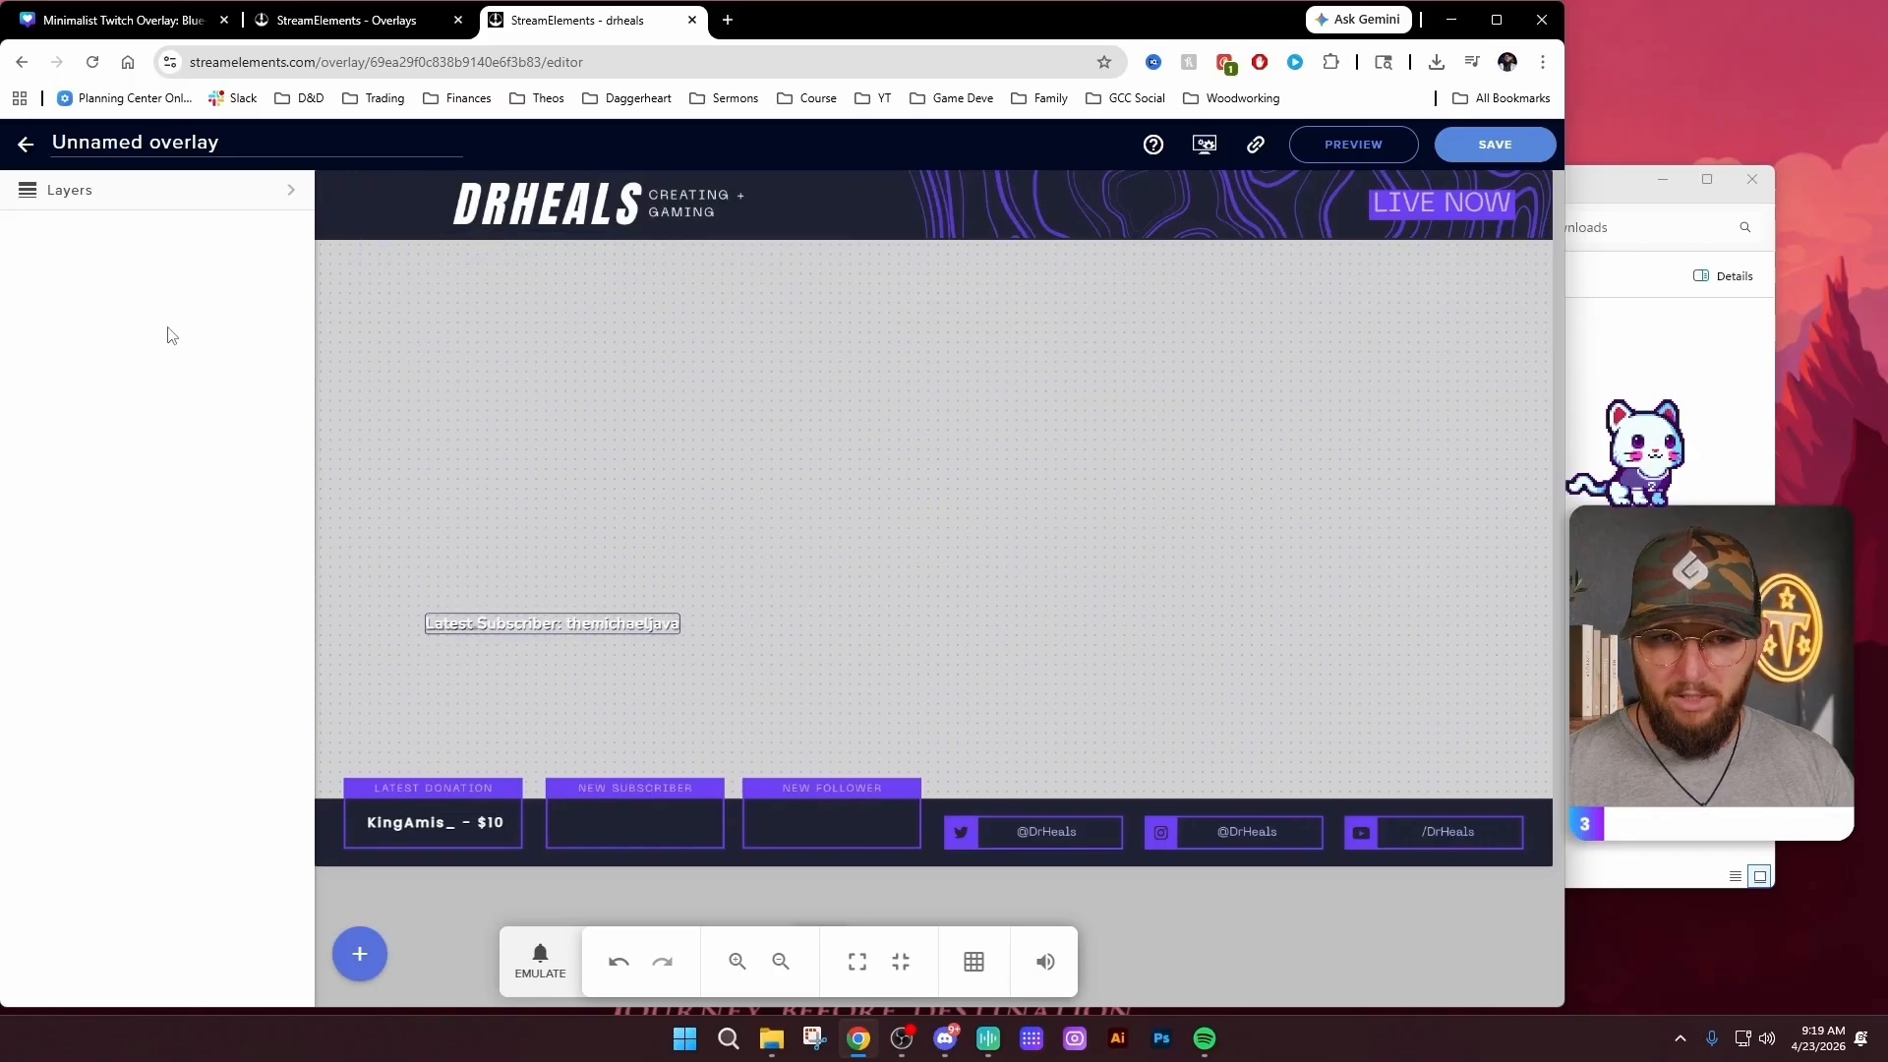
click(552, 624)
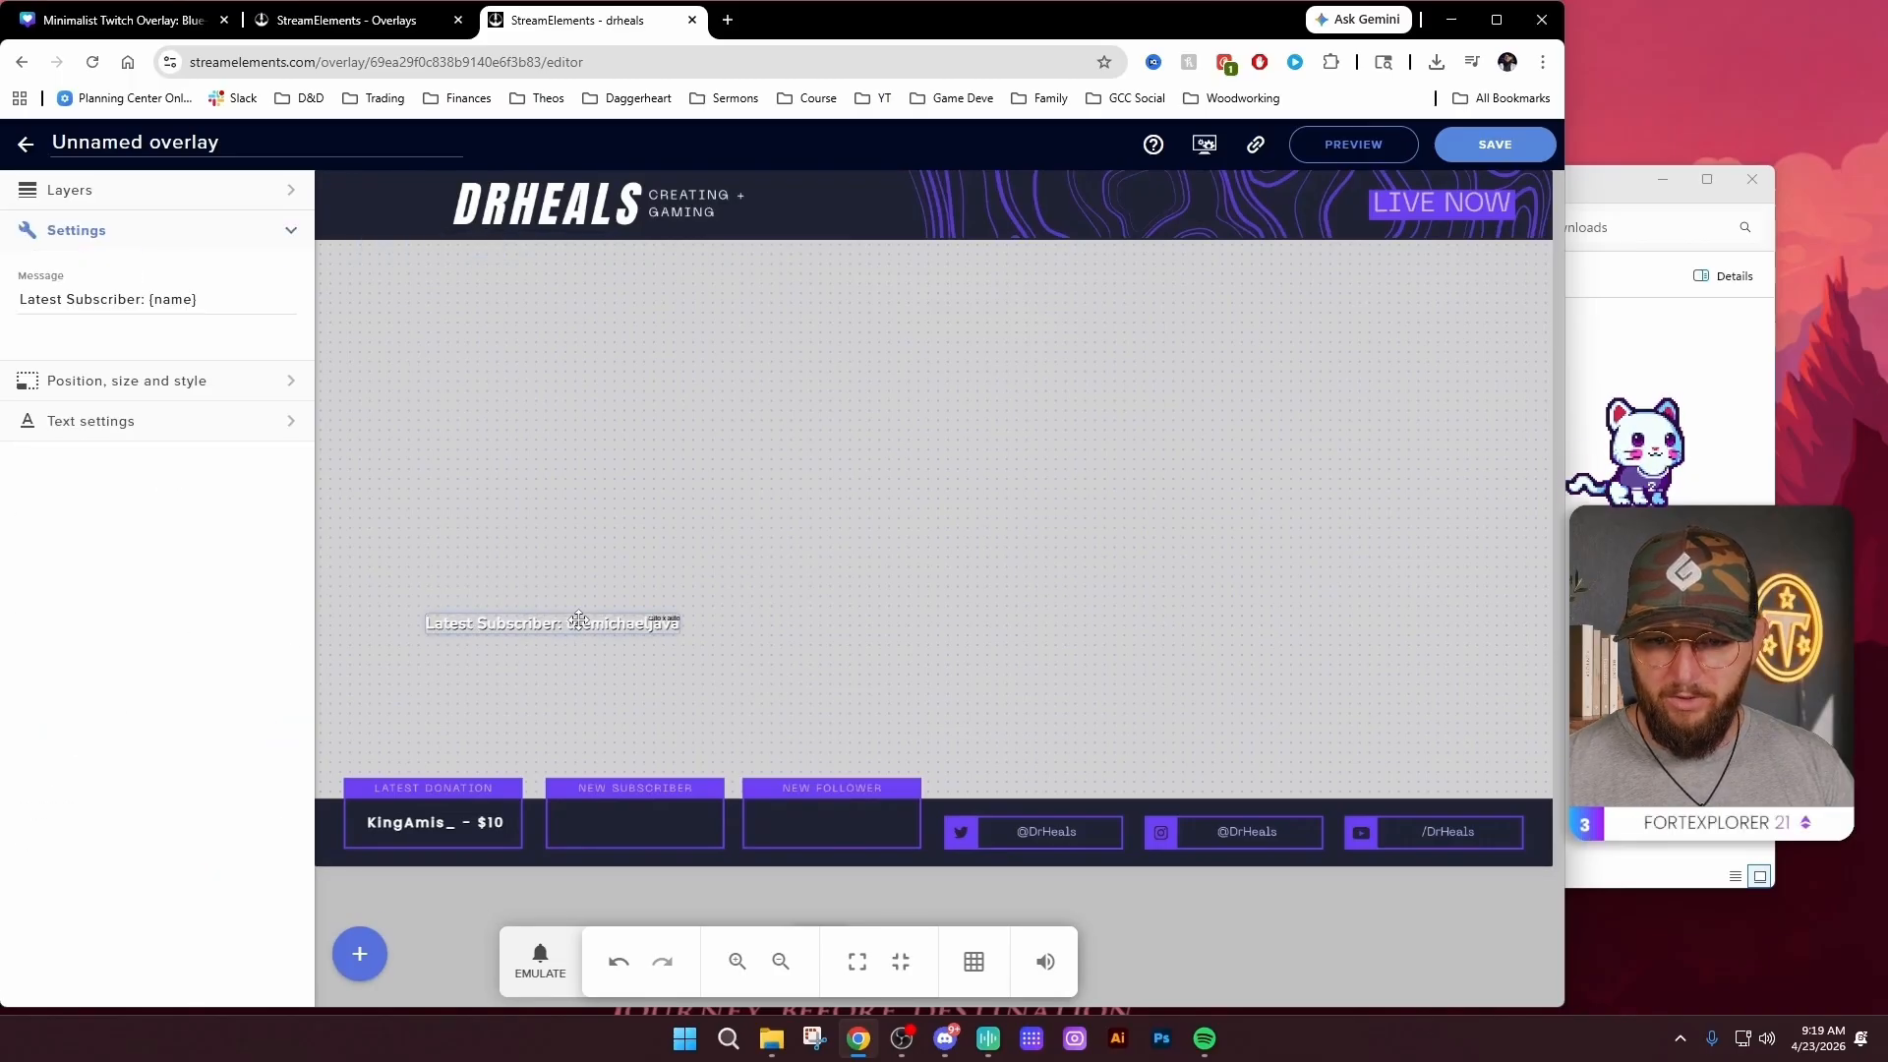
drag(151, 302, 18, 301)
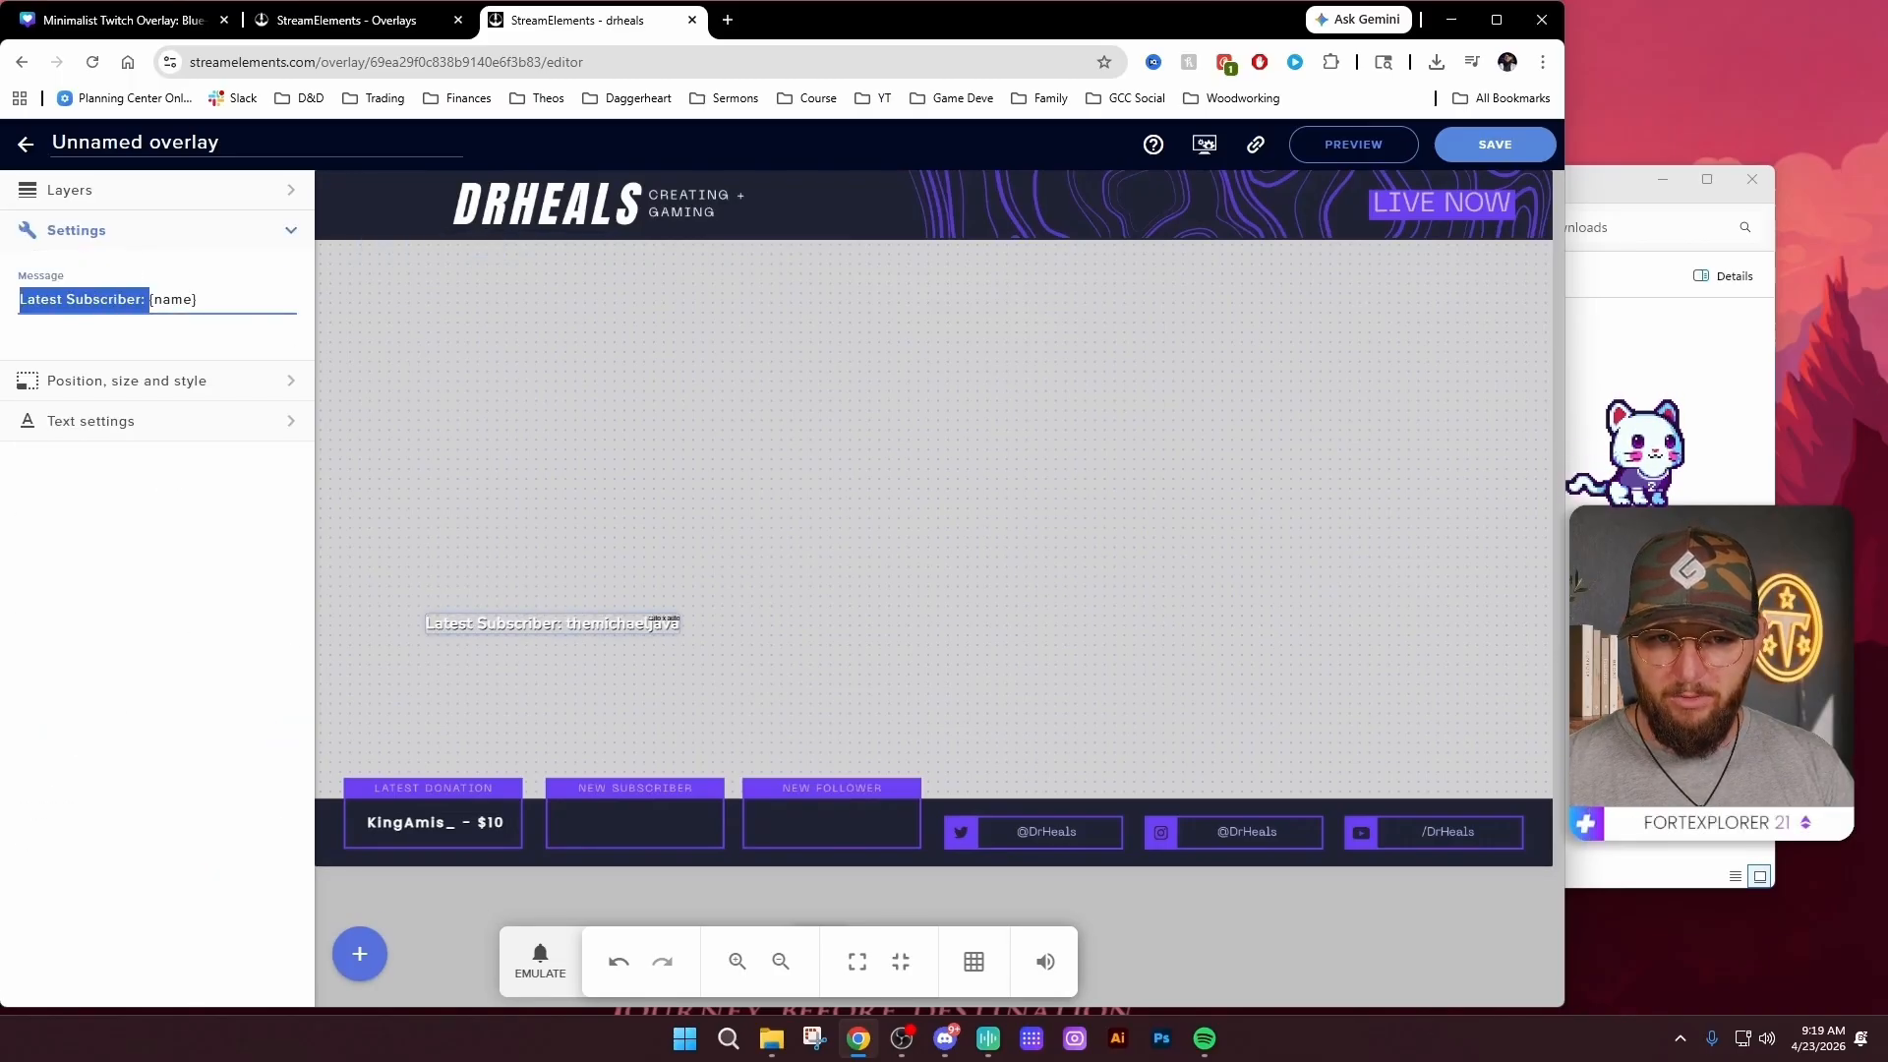
key(BackSpace)
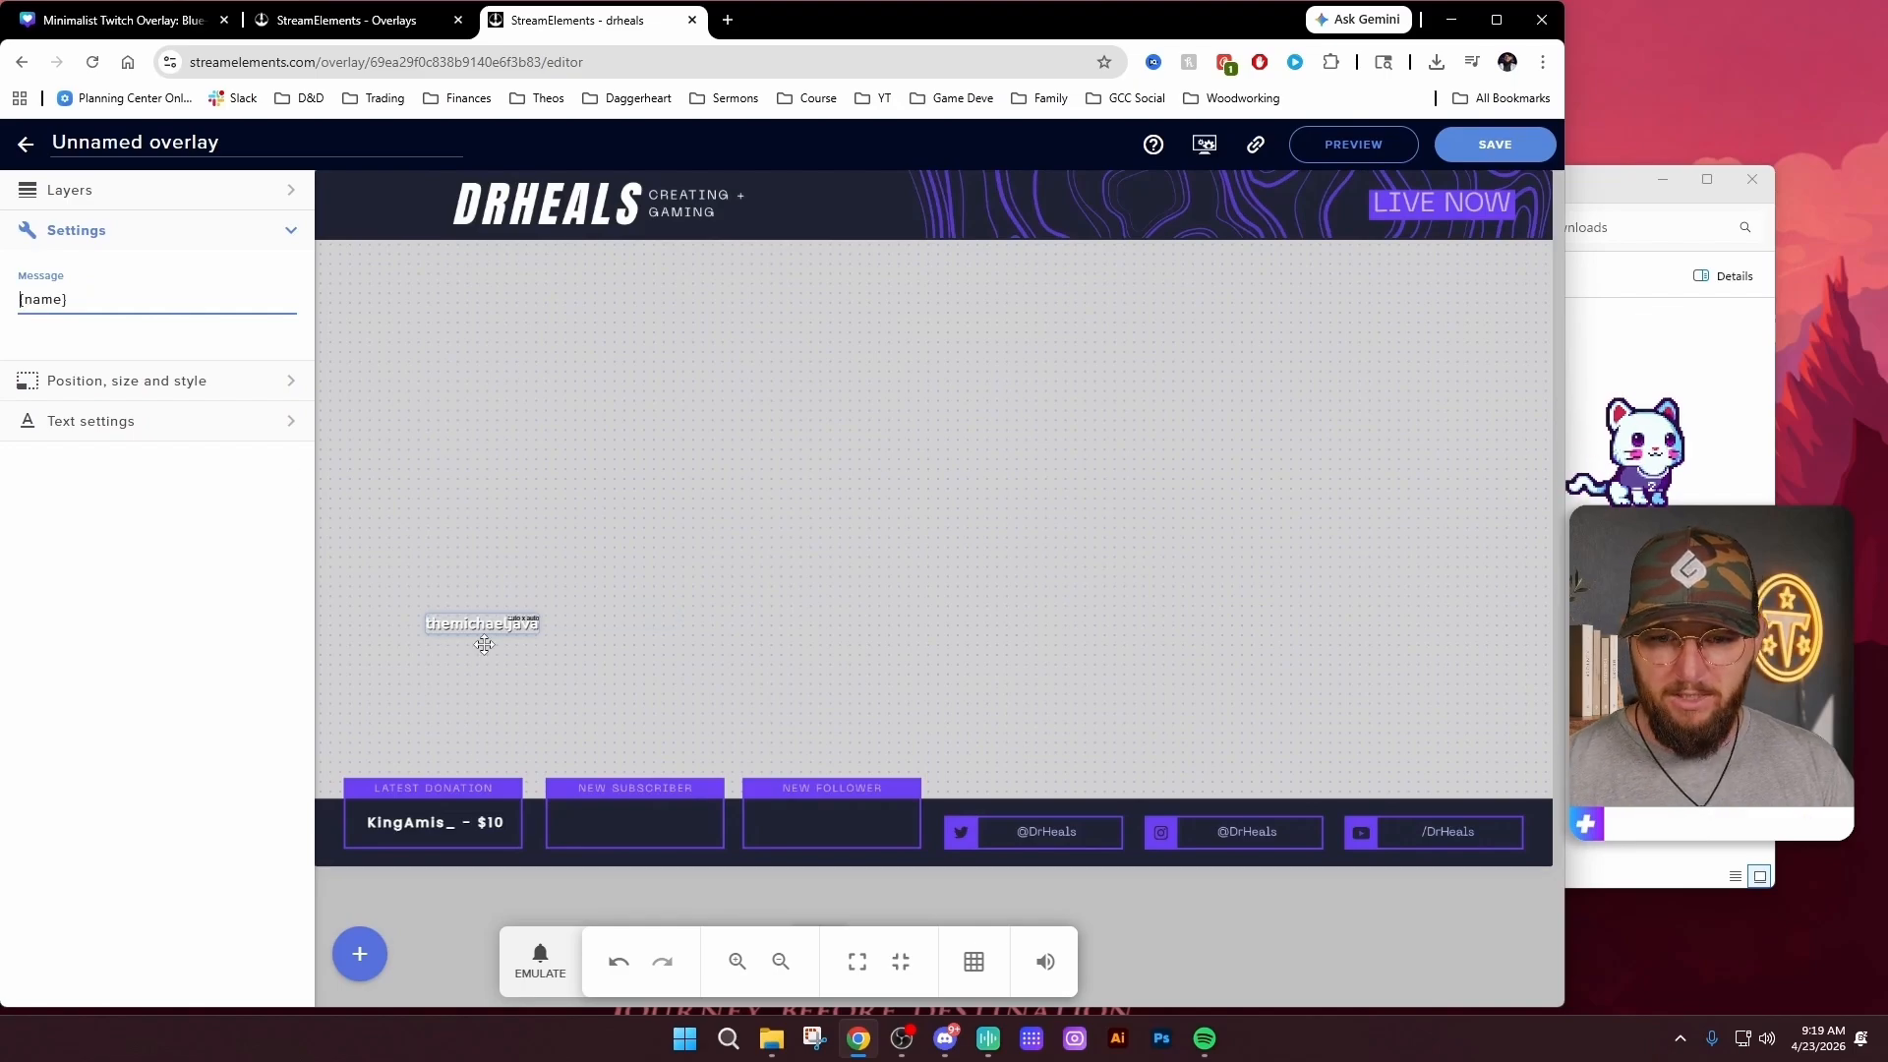
drag(488, 626, 637, 822)
Match the subscriber label to the donation label's text style: Poppins font, size 20, letter spacing 3.5
click(183, 421)
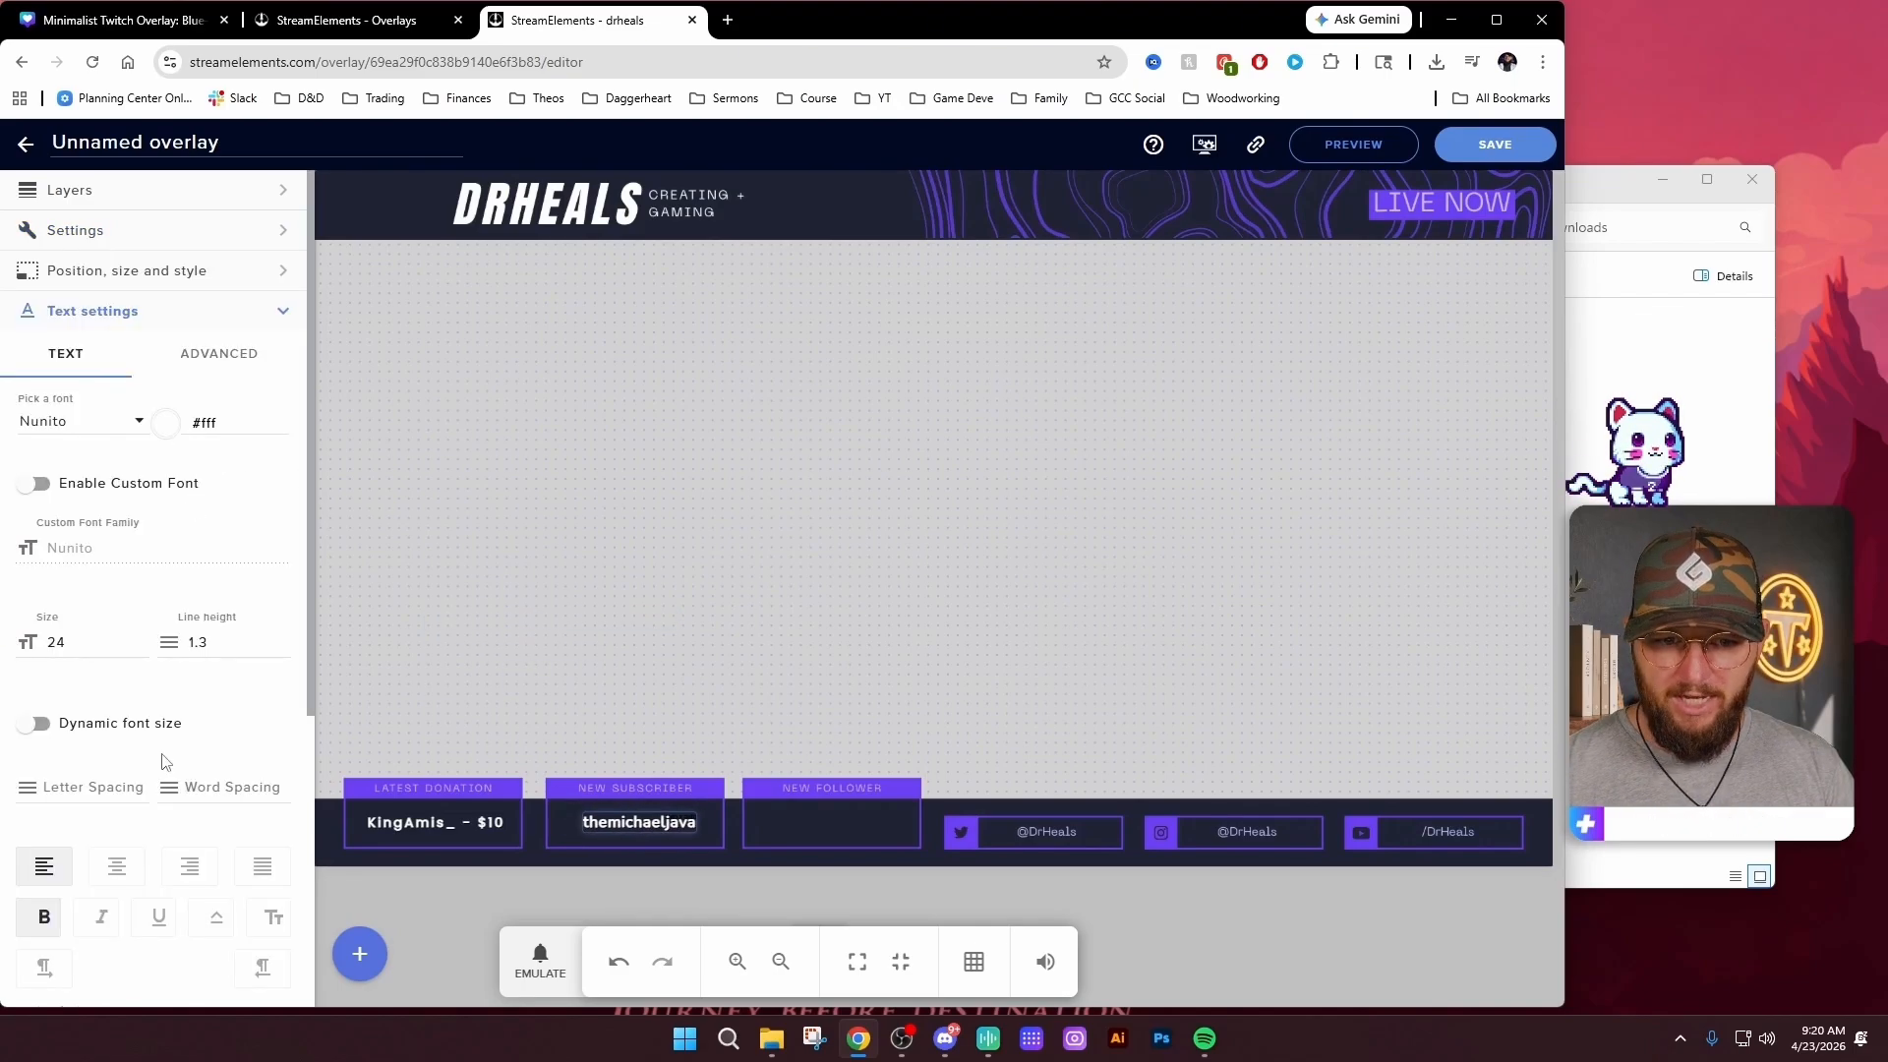
click(450, 824)
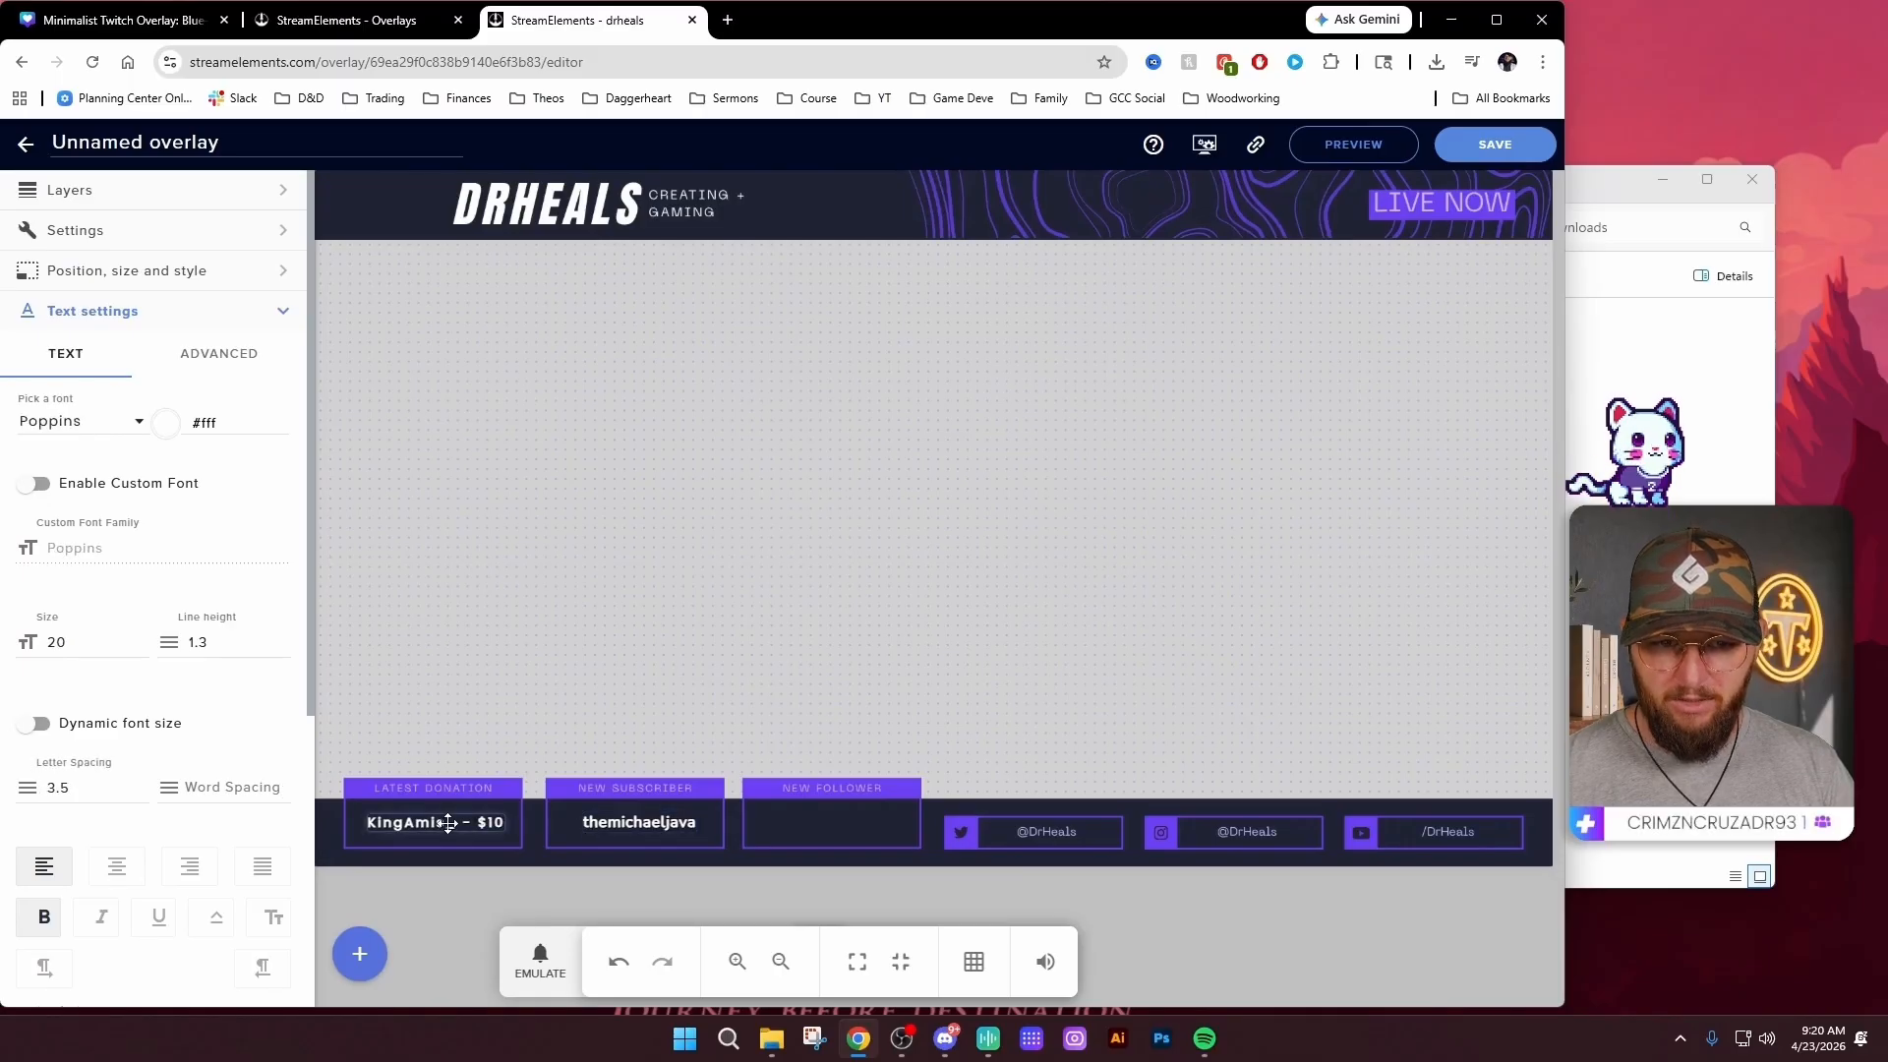
scroll(226, 674, down, 2)
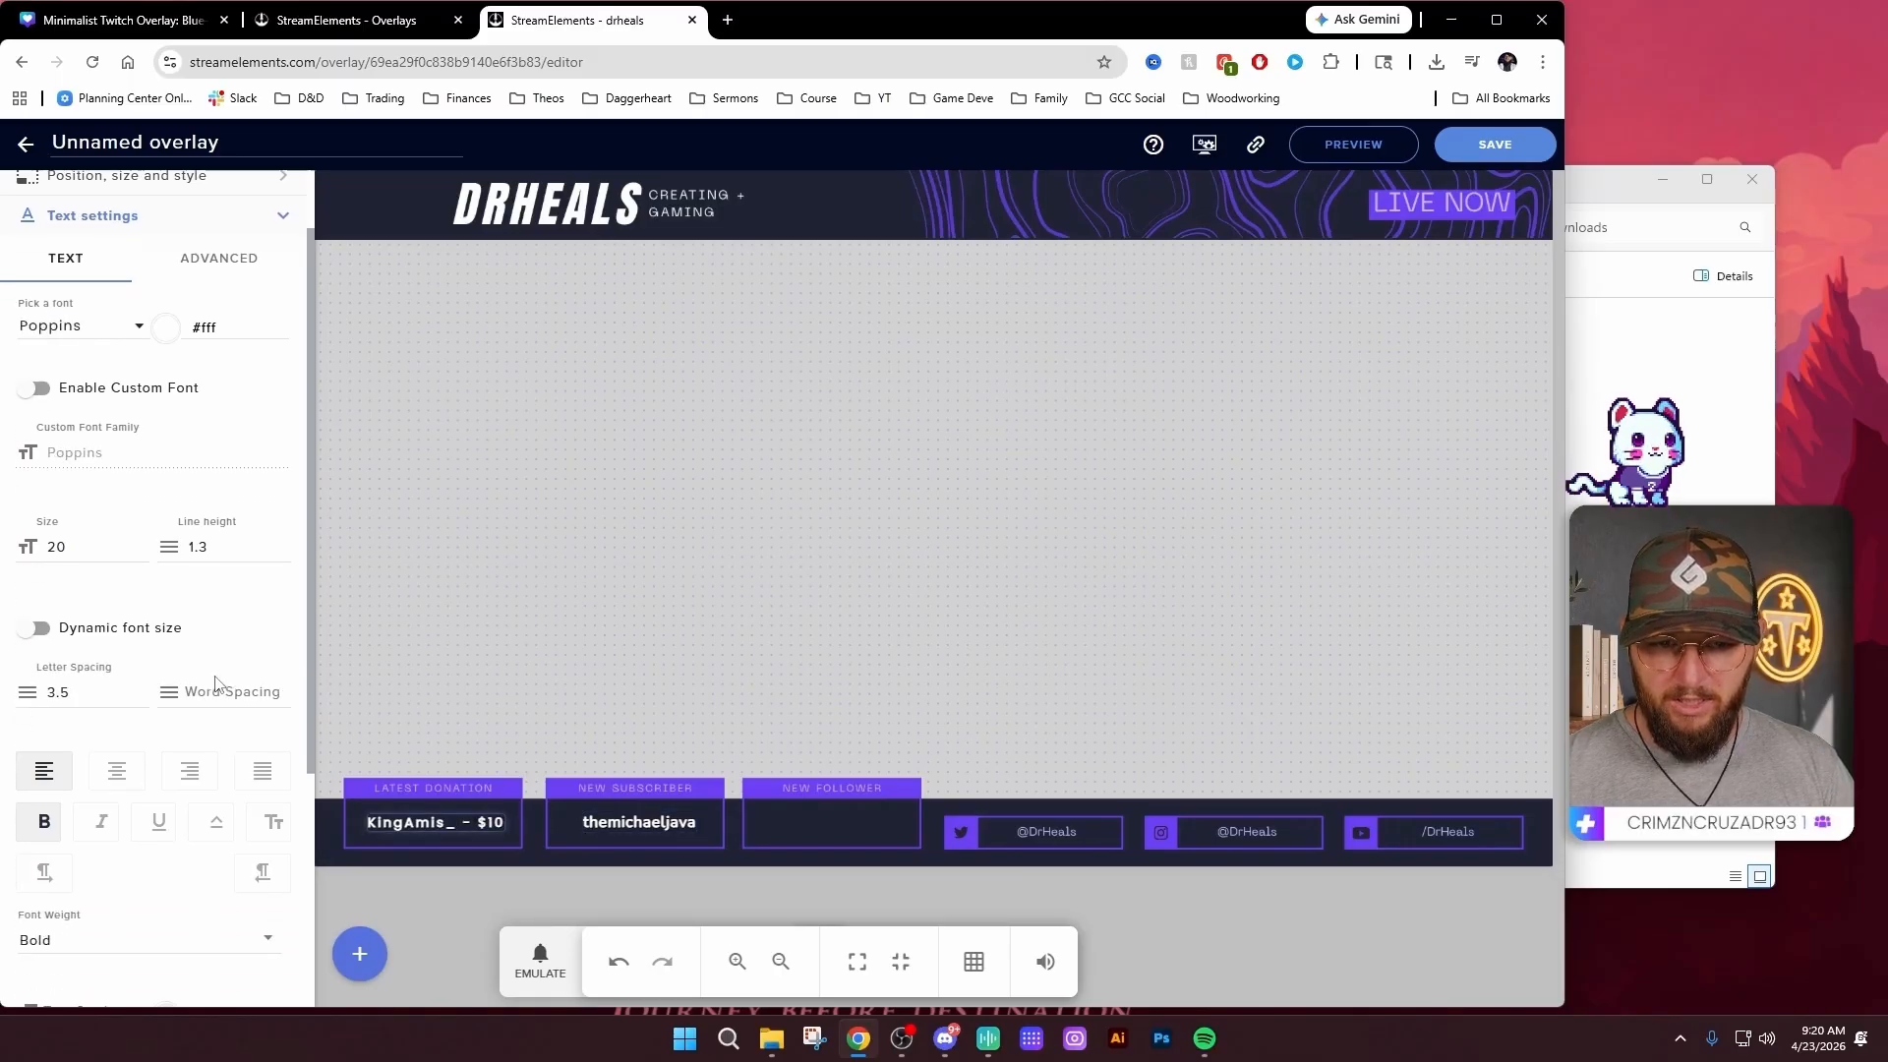
scroll(65, 592, up, 2)
click(639, 822)
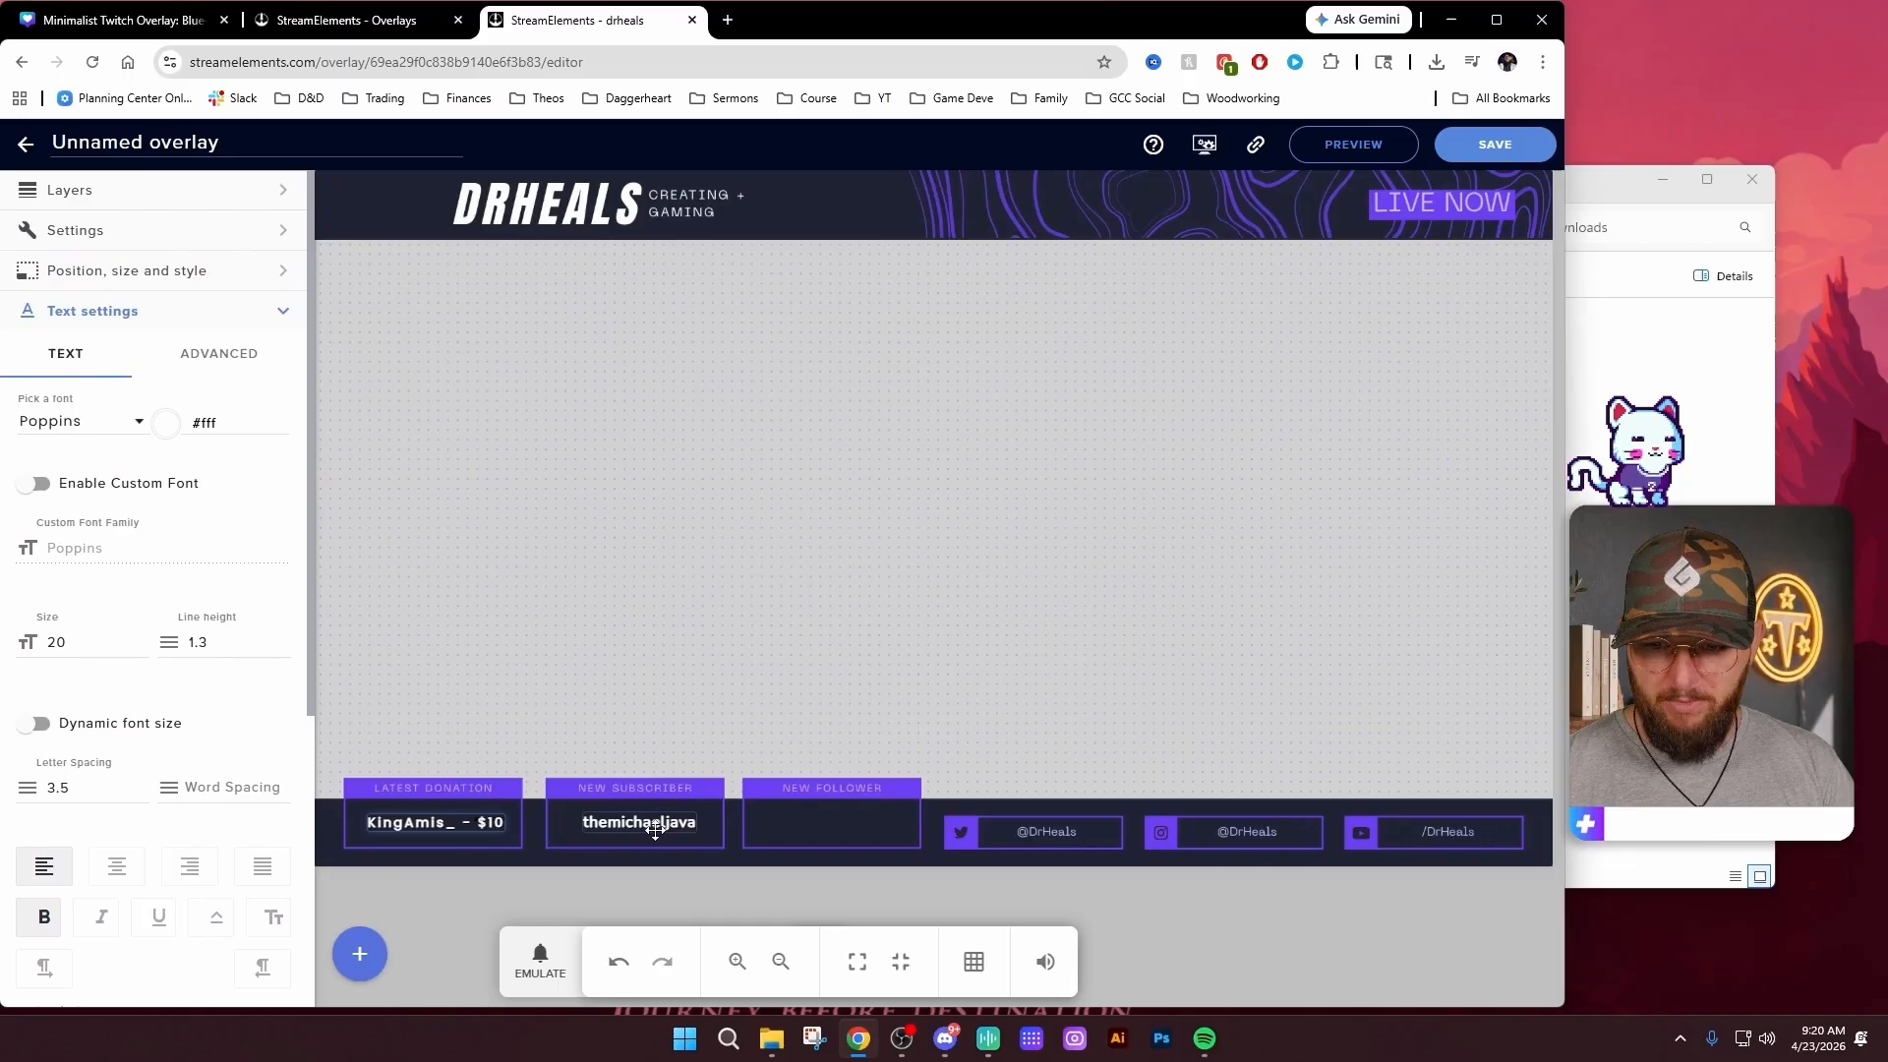
click(79, 421)
text(po)
click(64, 661)
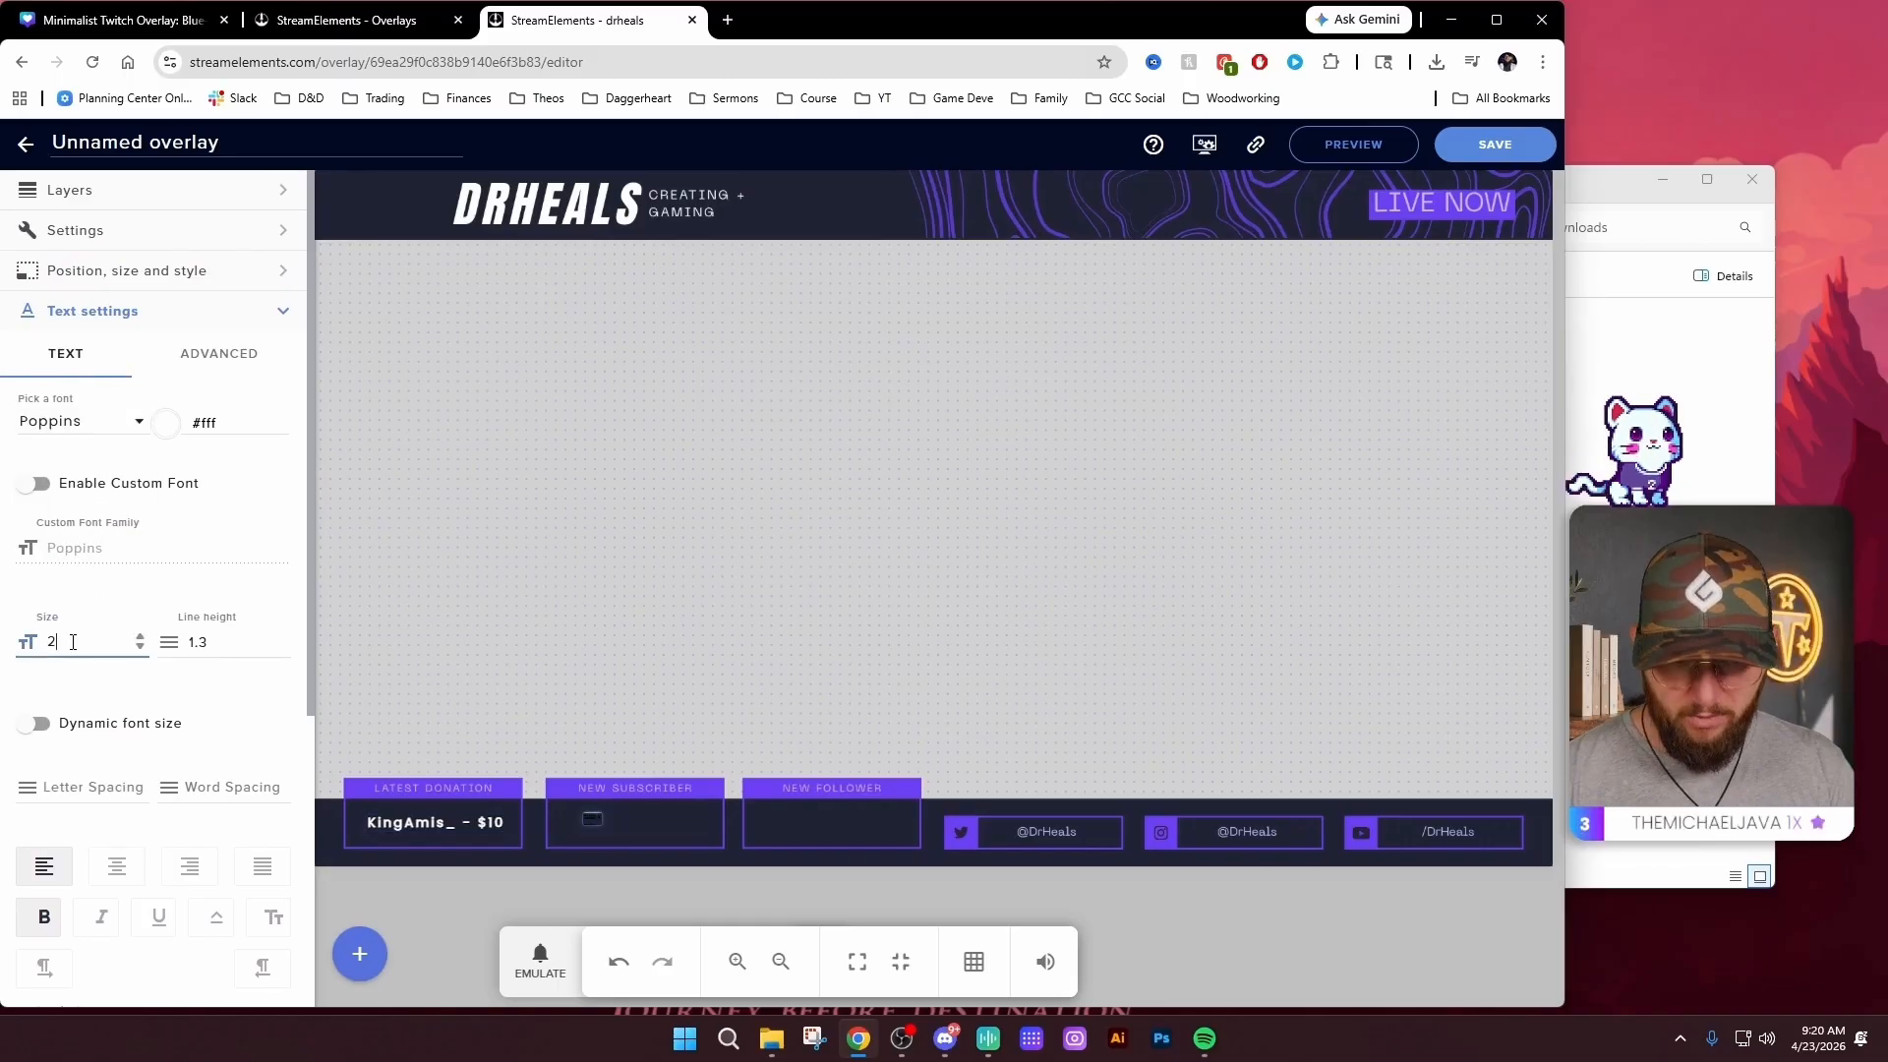
click(107, 786)
text(3.5)
scroll(107, 785, down, 2)
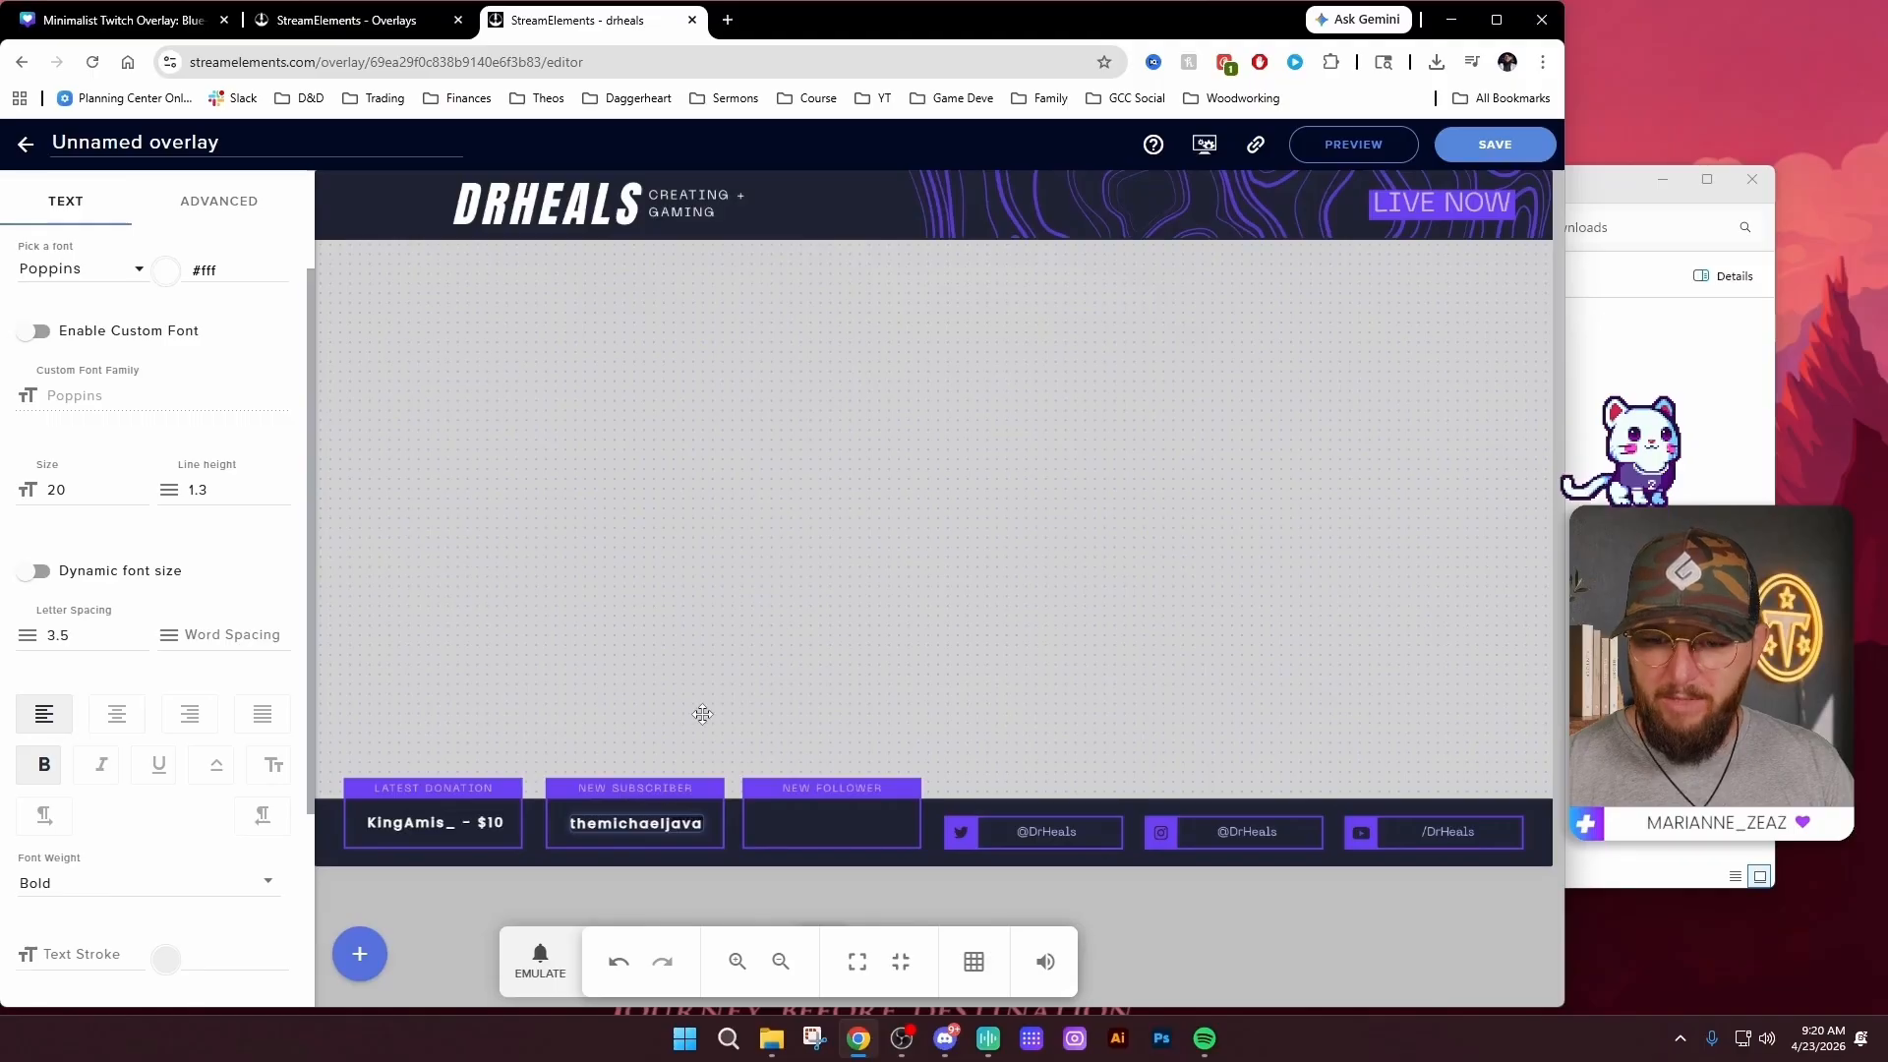
click(718, 668)
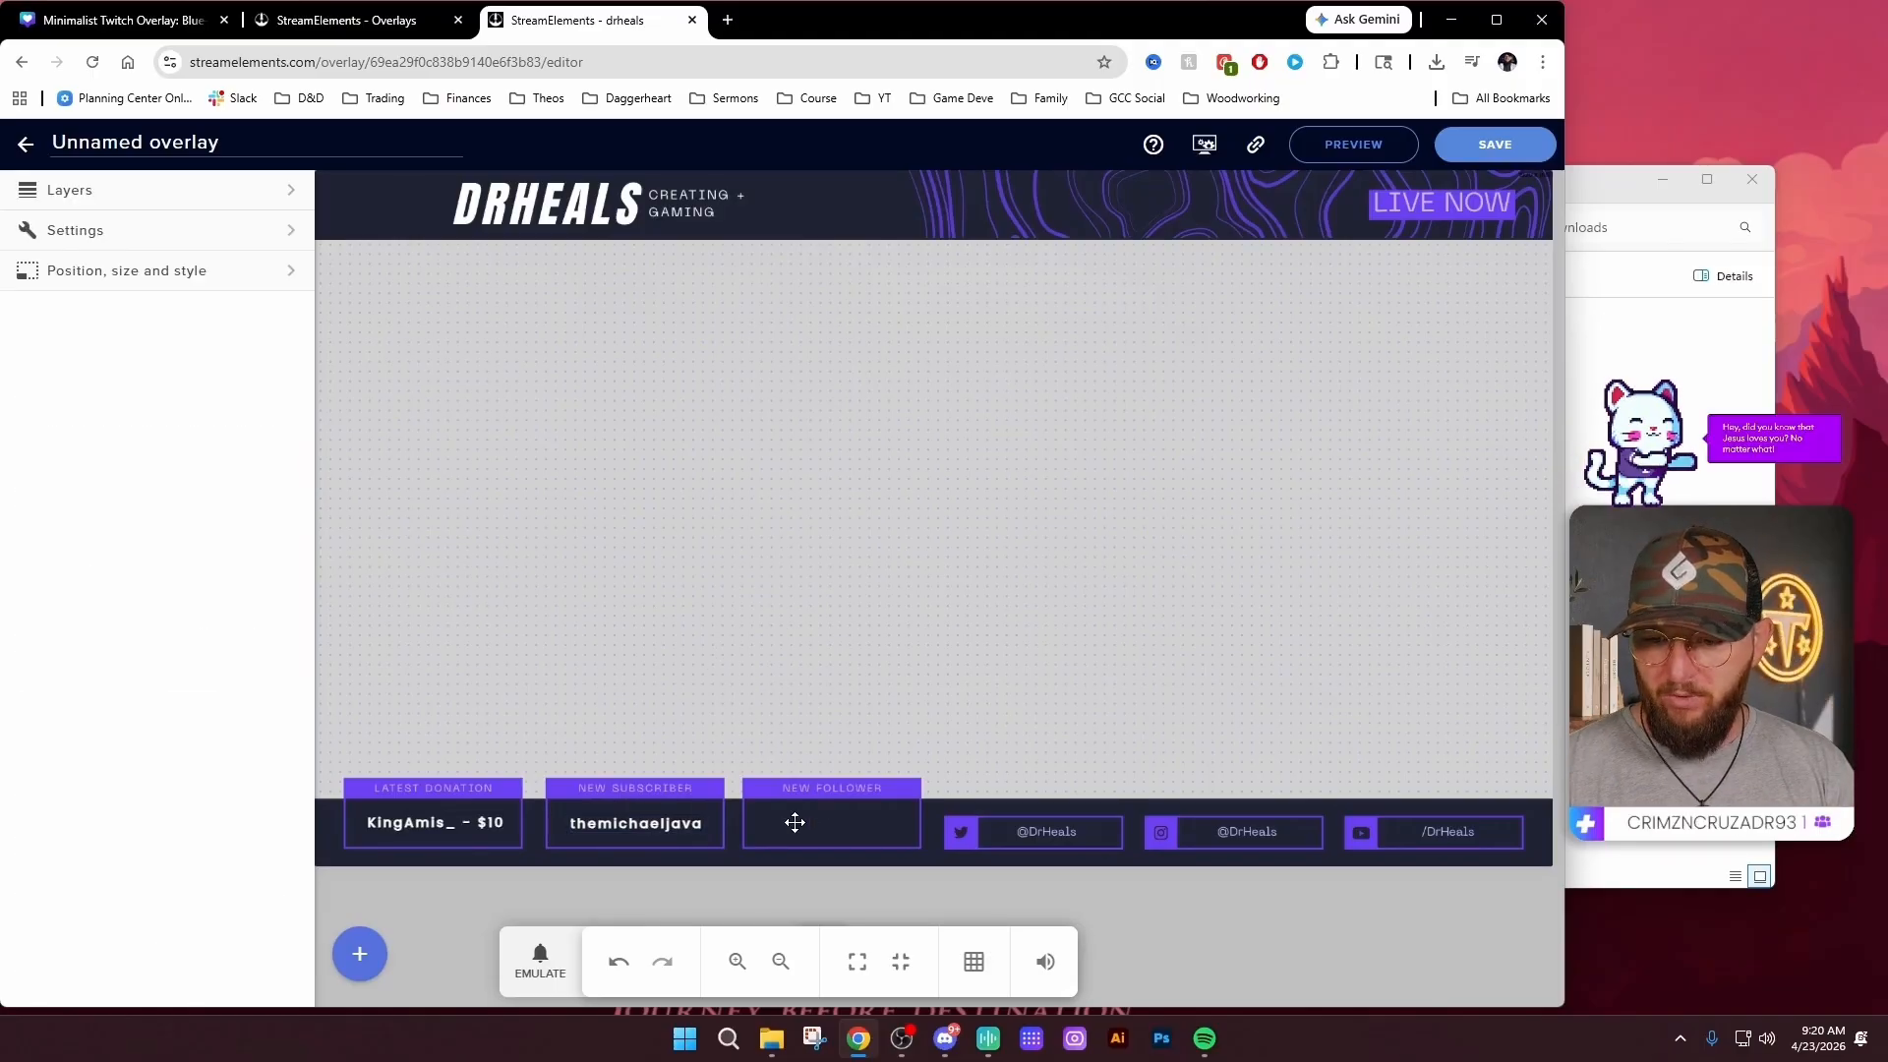
Add a Latest follower label to the overlay
click(358, 959)
mouse_move(470, 655)
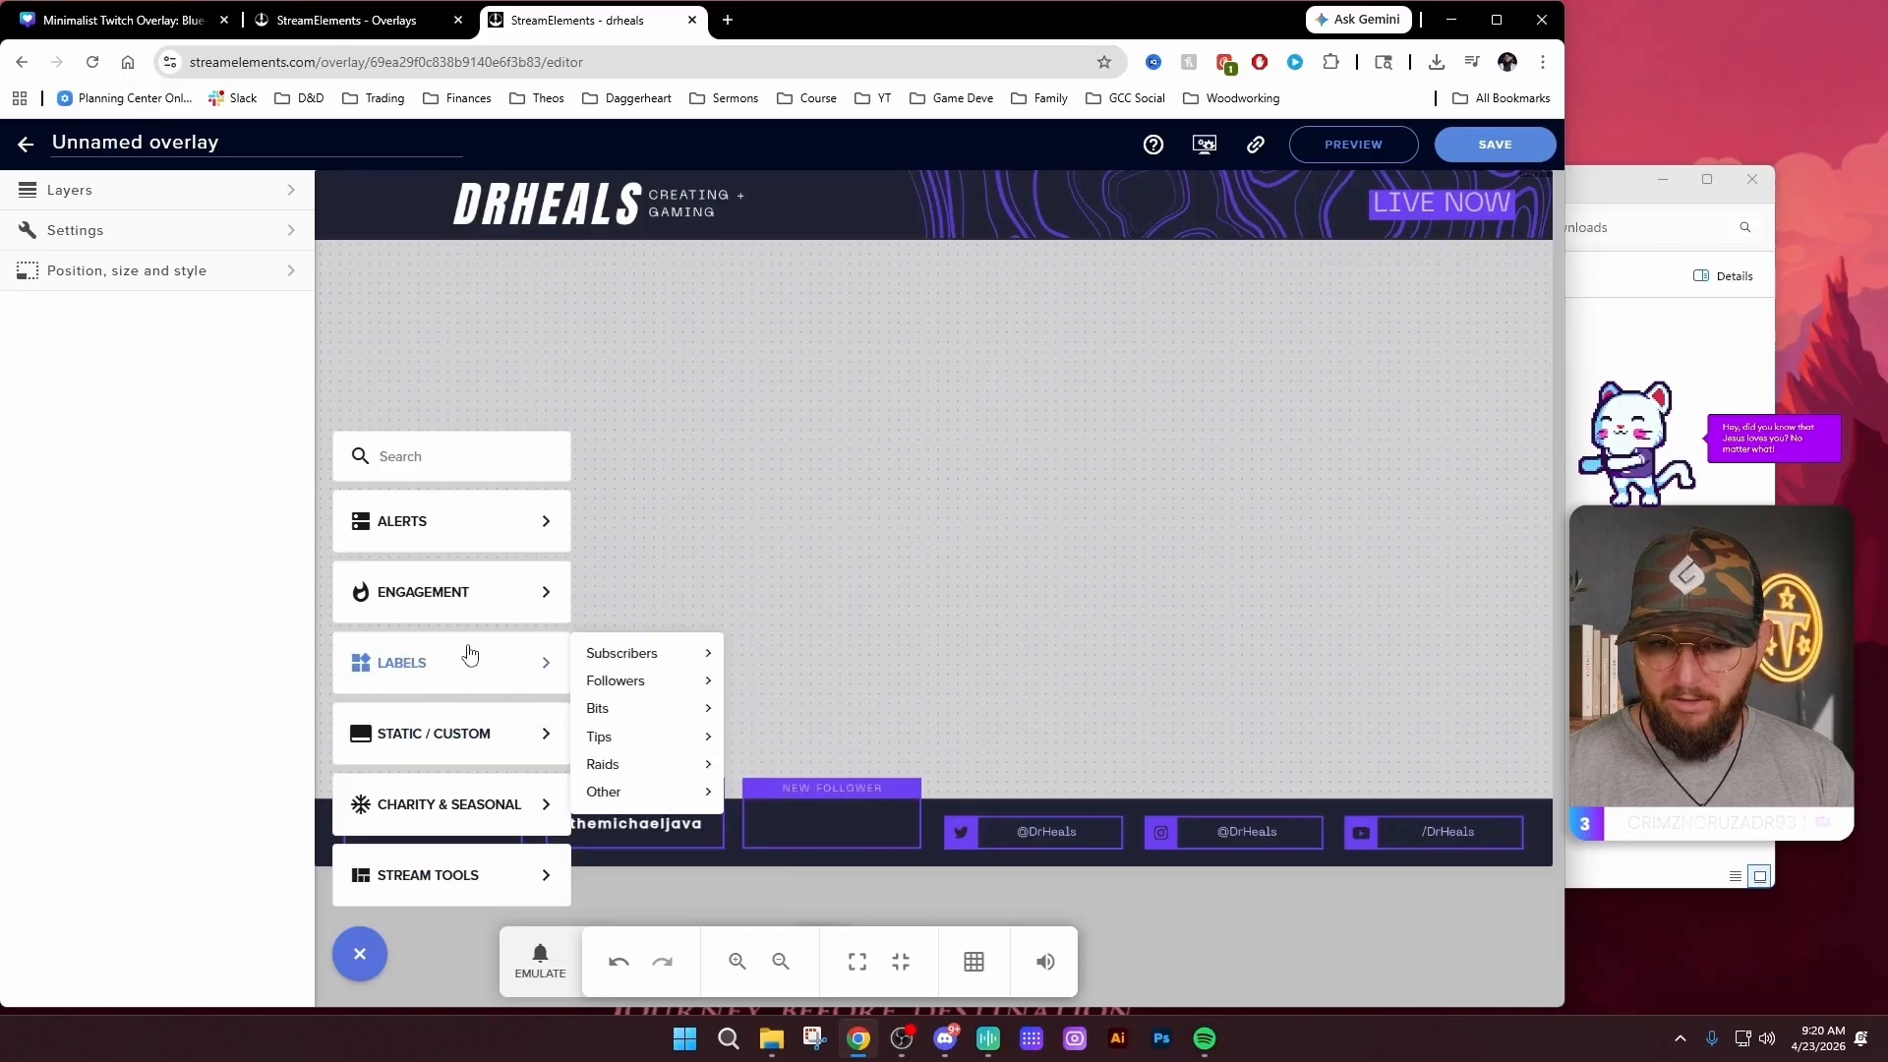
mouse_move(635, 690)
mouse_move(797, 692)
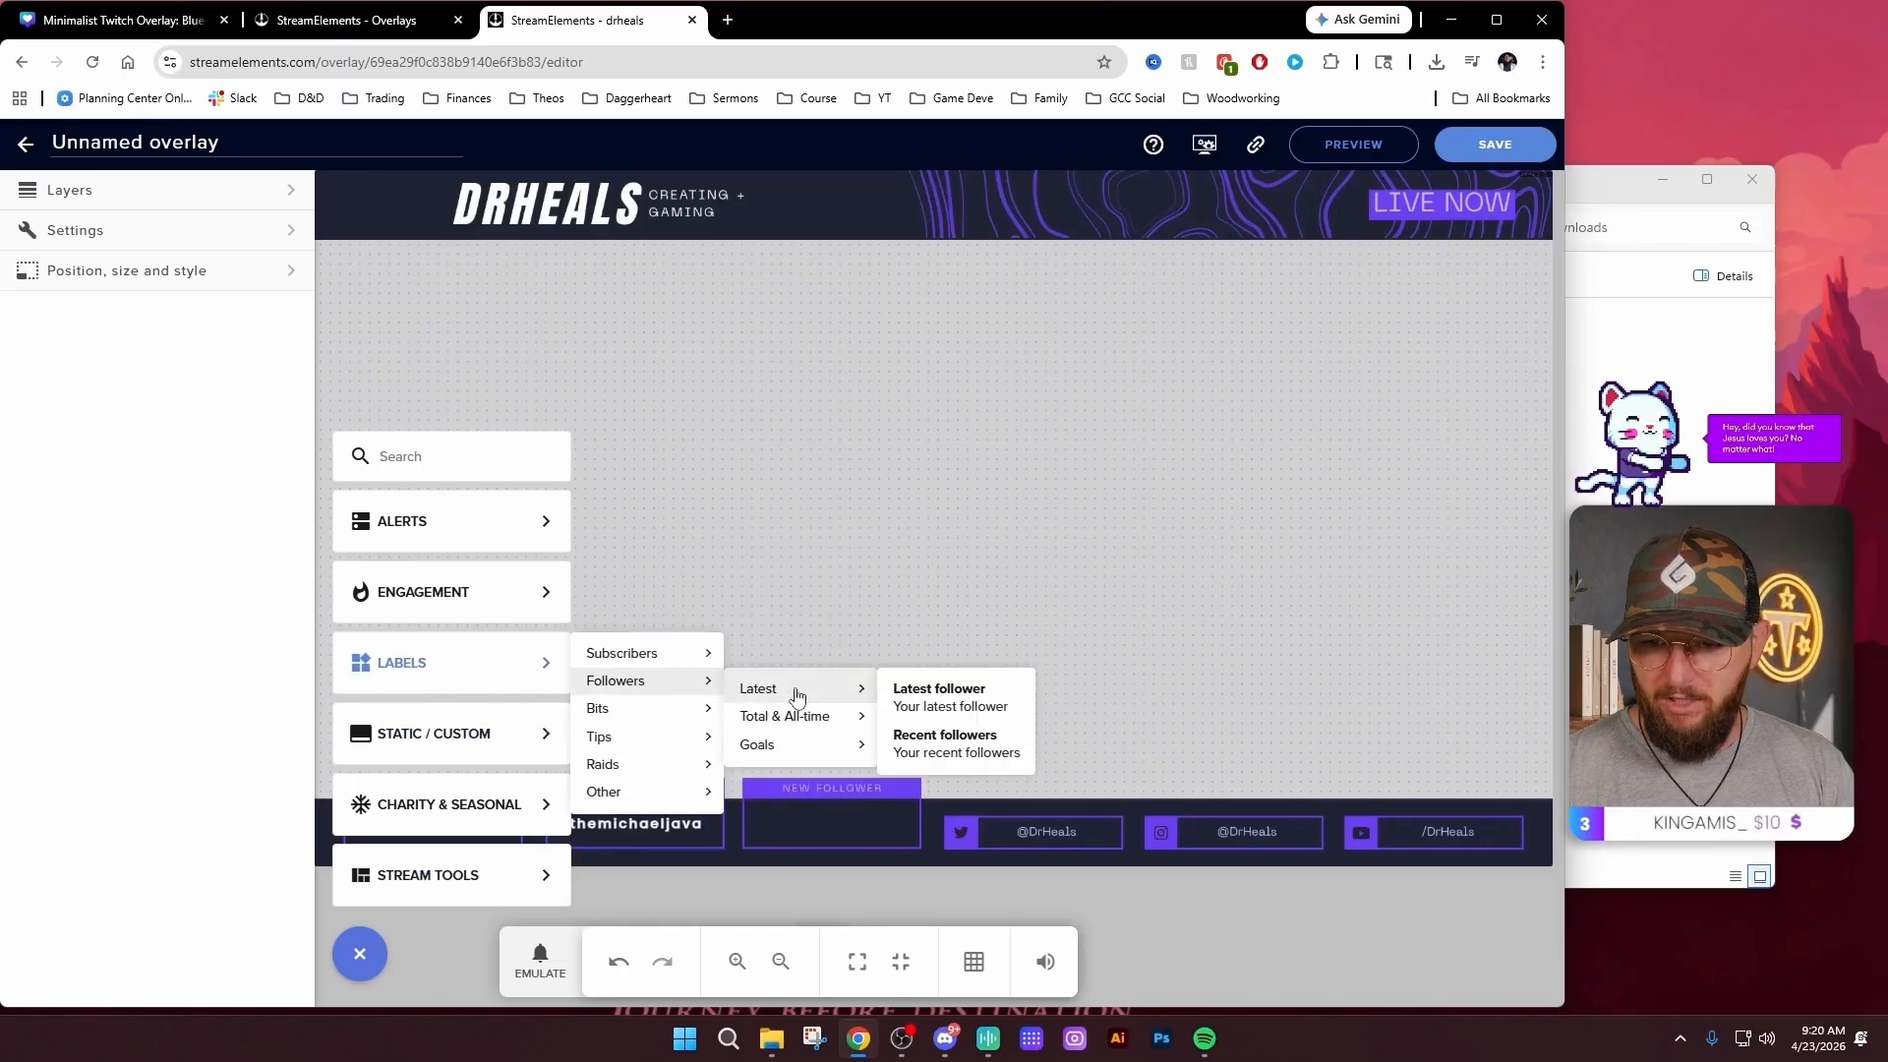
click(933, 691)
Move the follower label just above the New Follower box and shorten its text to {name}
drag(533, 266, 812, 676)
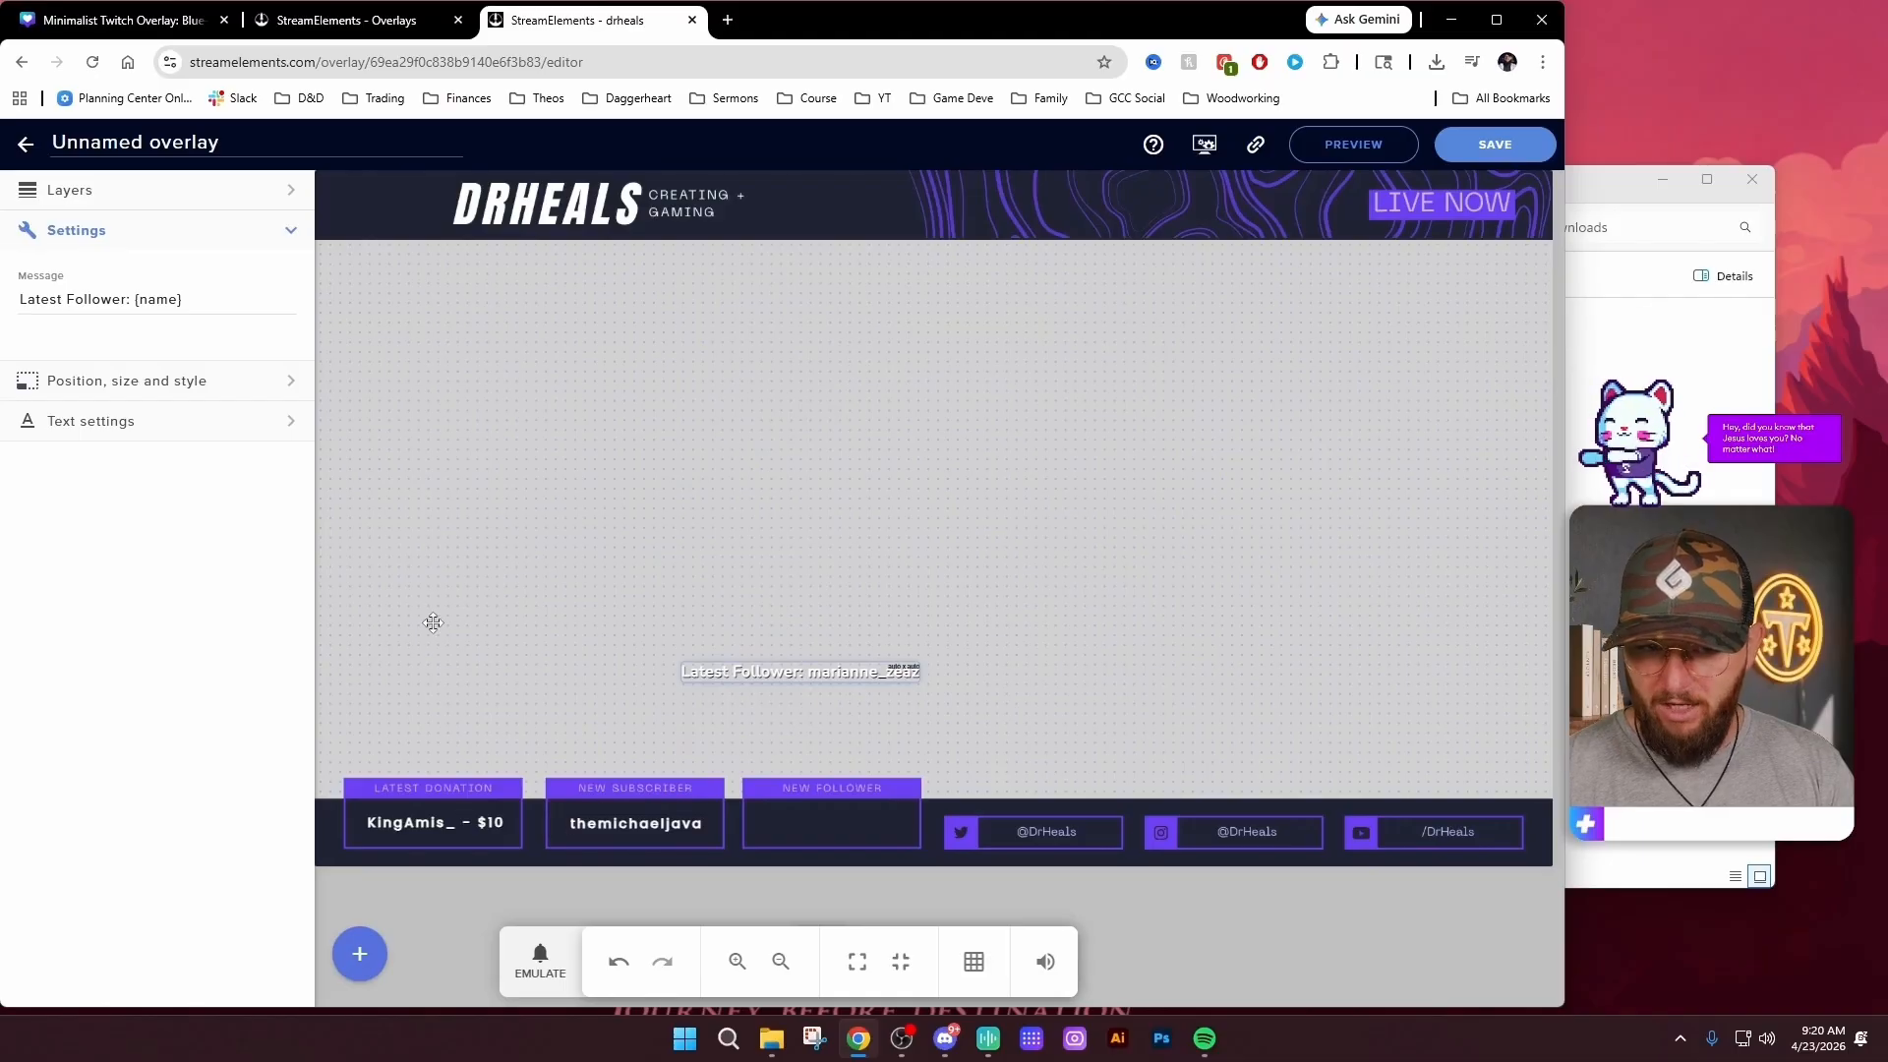
drag(137, 304, 17, 301)
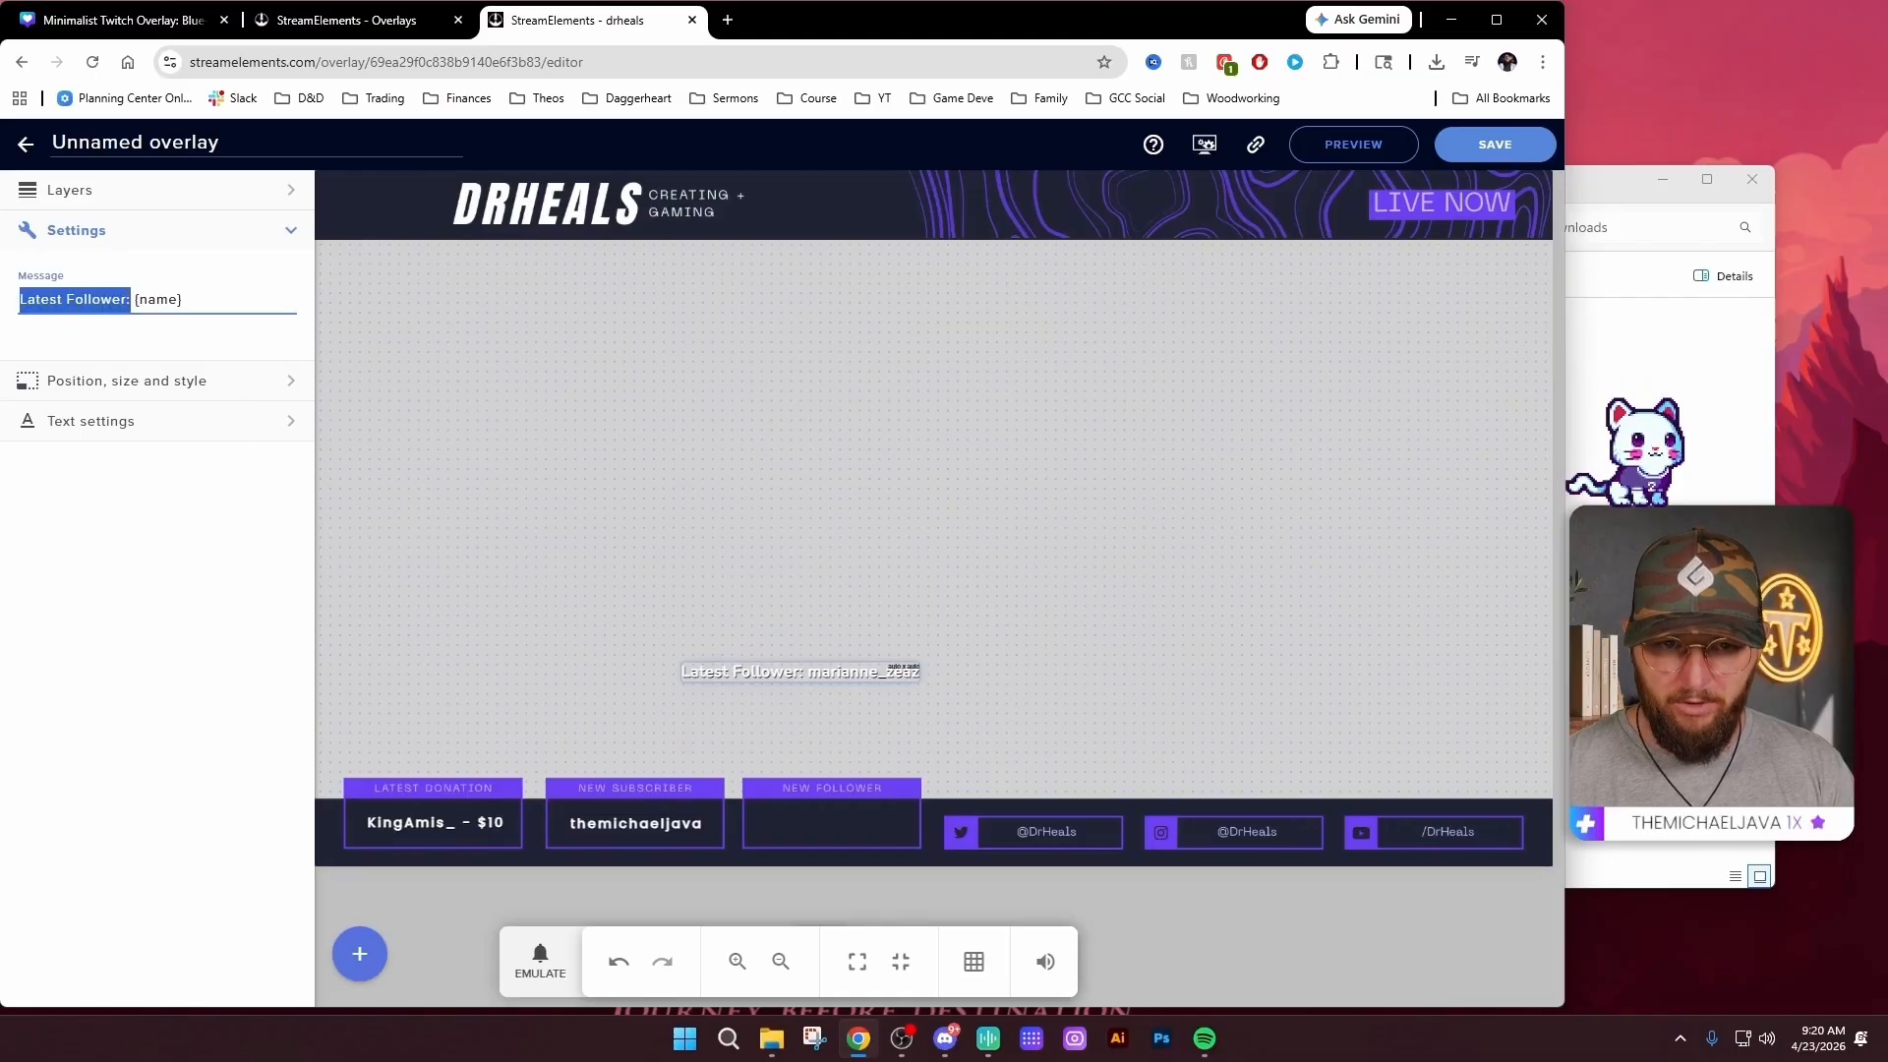
key(BackSpace)
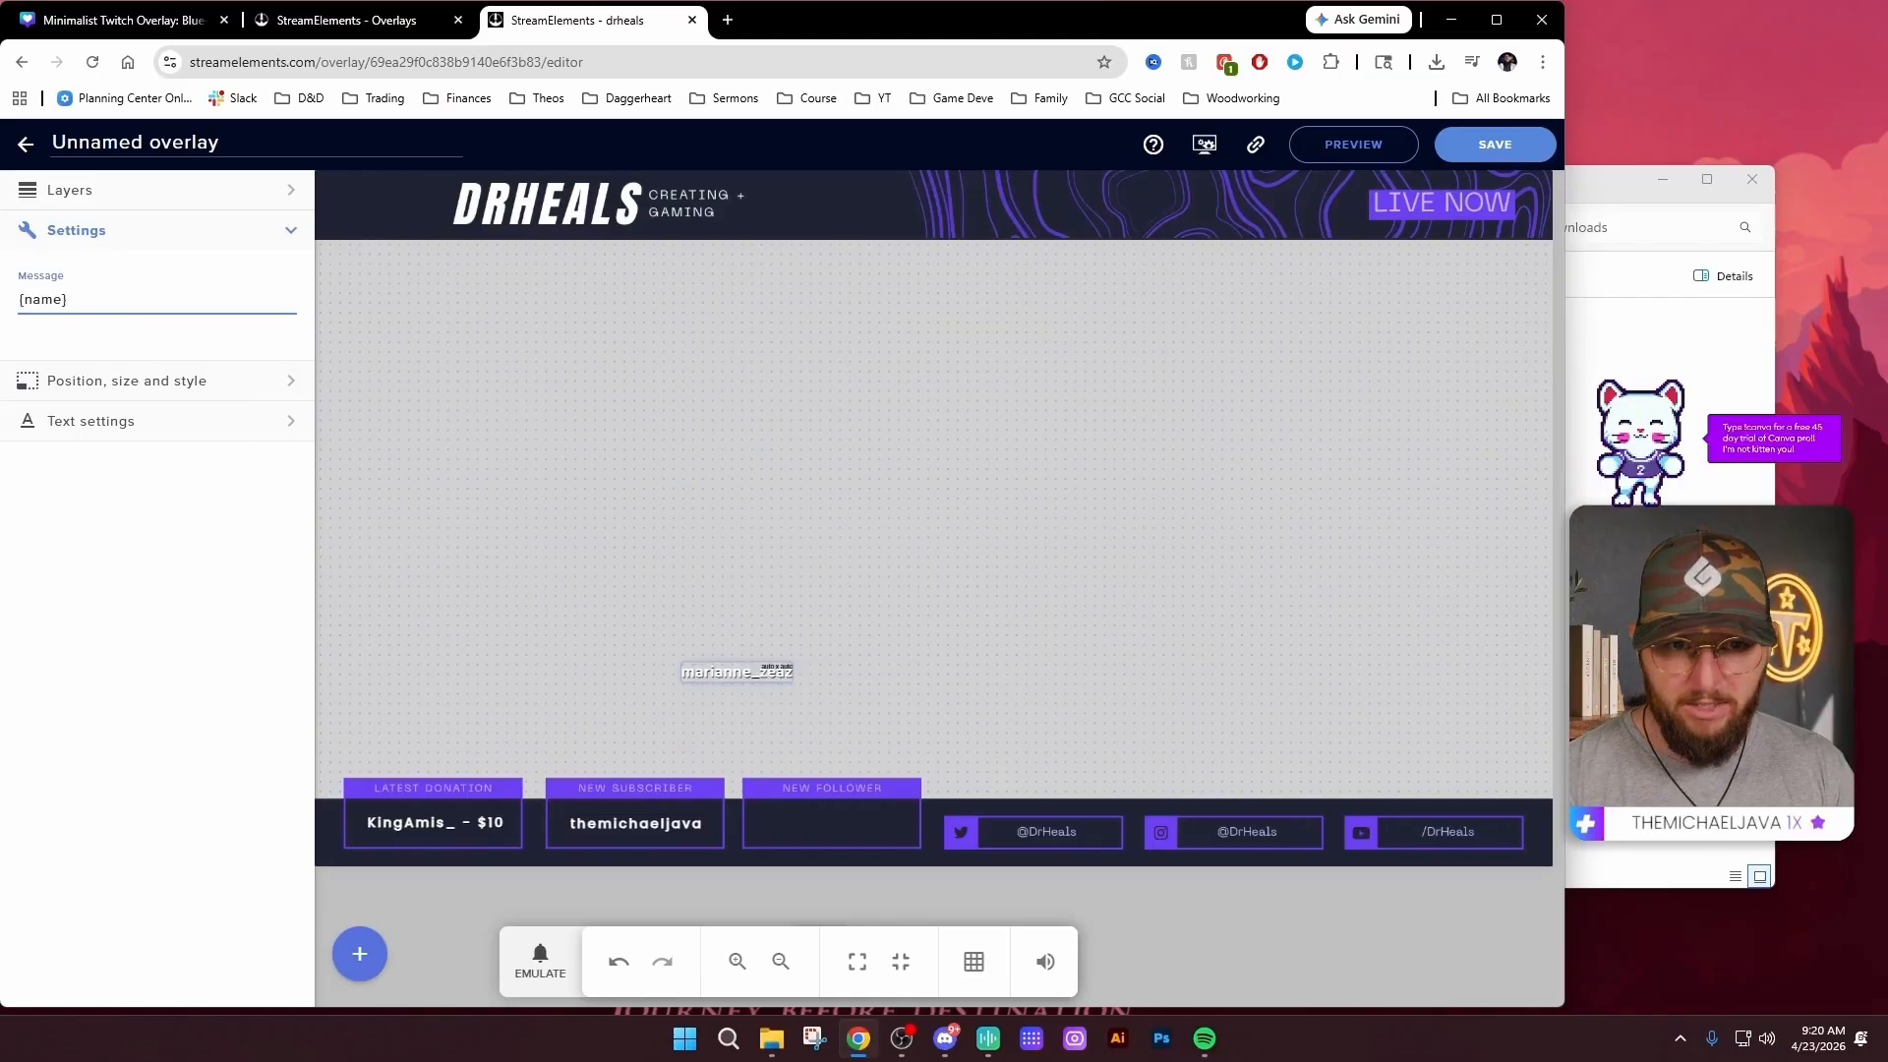
Set the follower label's font to Poppins at size 20 with letter spacing 3.5
click(186, 423)
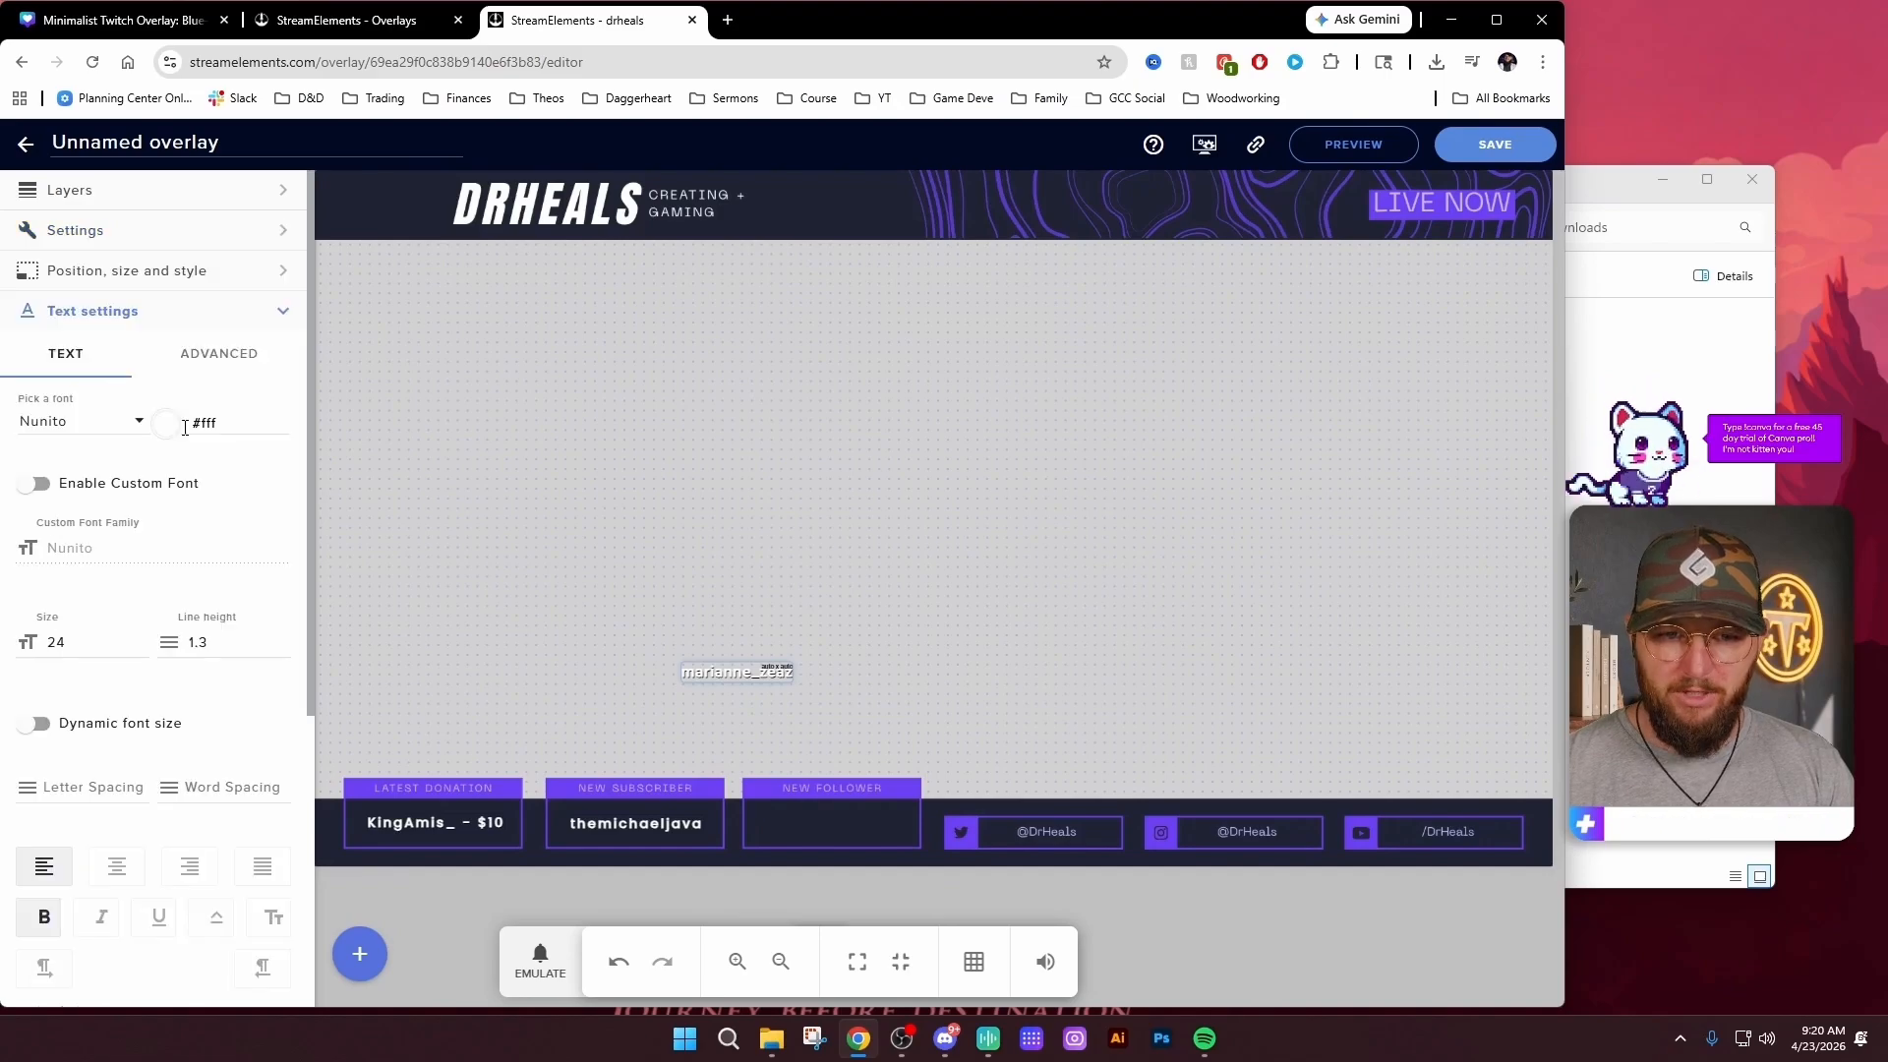
click(68, 424)
scroll(84, 570, down, 5)
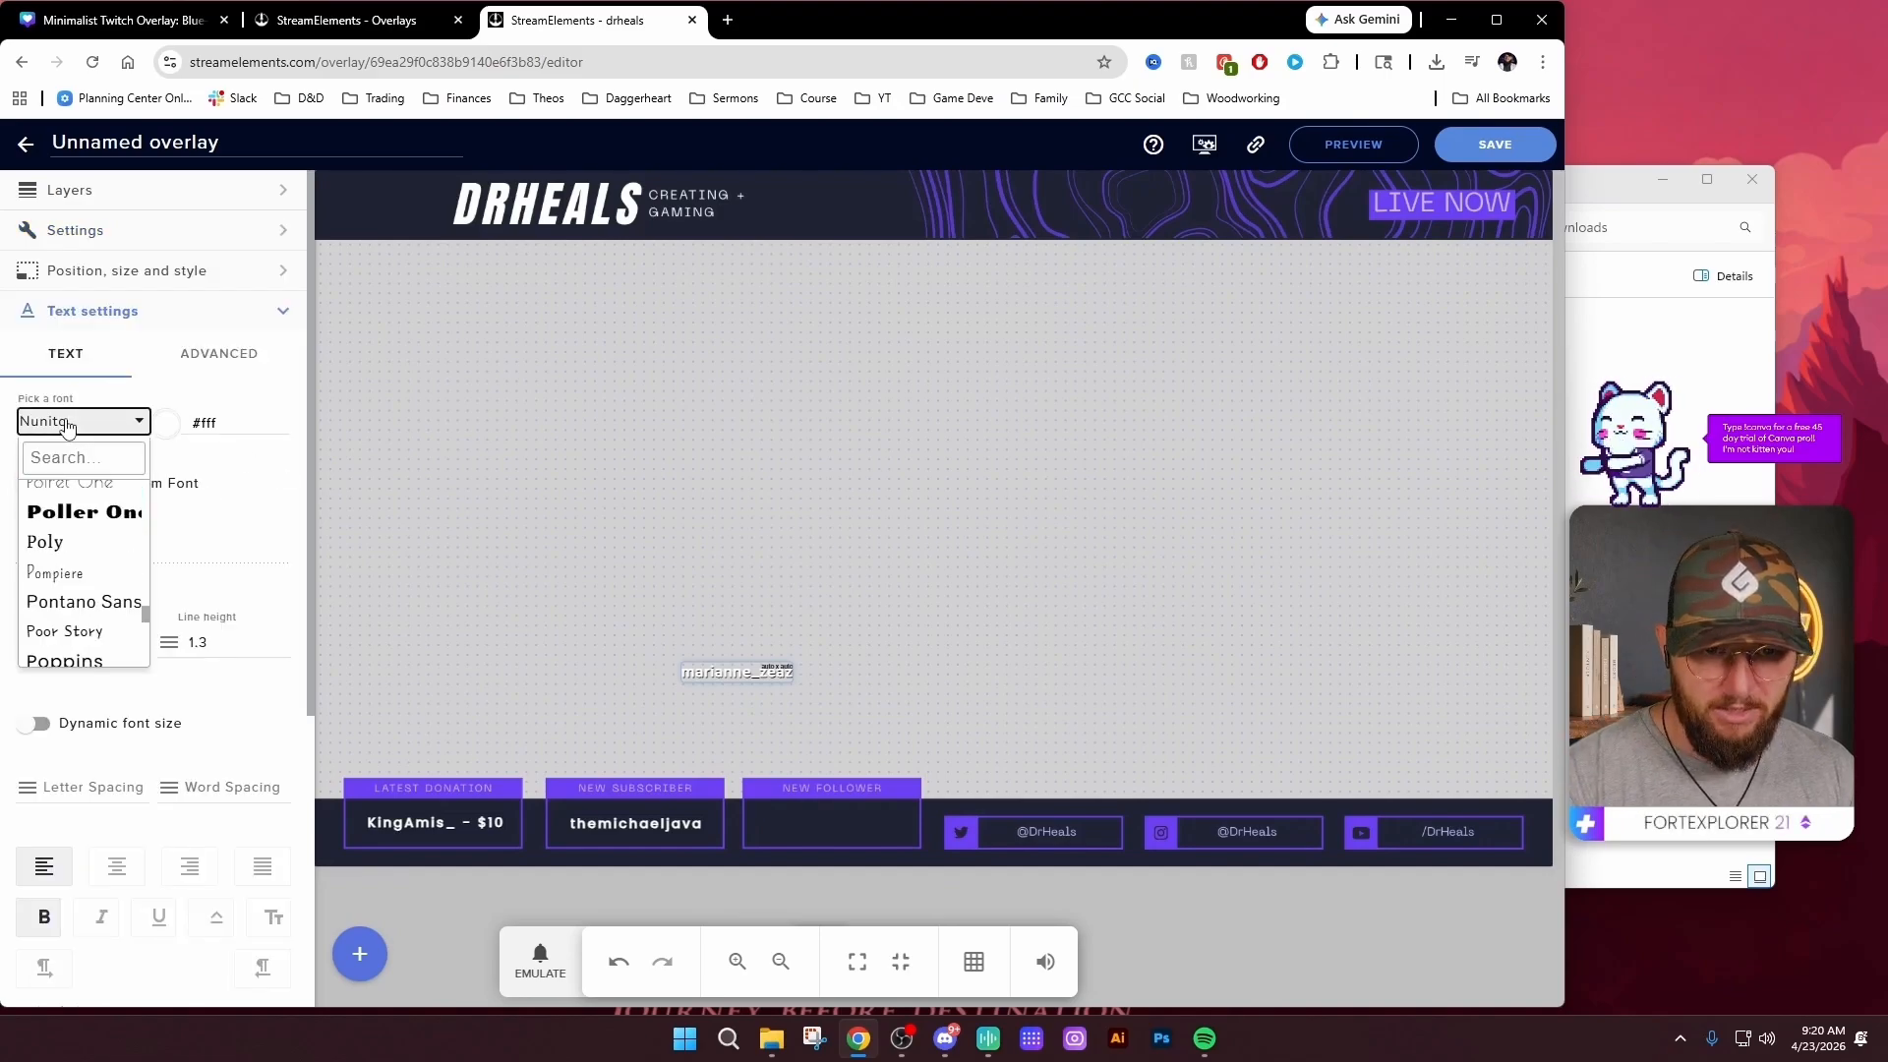
click(118, 602)
scroll(108, 590, down, 2)
click(98, 592)
text(1.5)
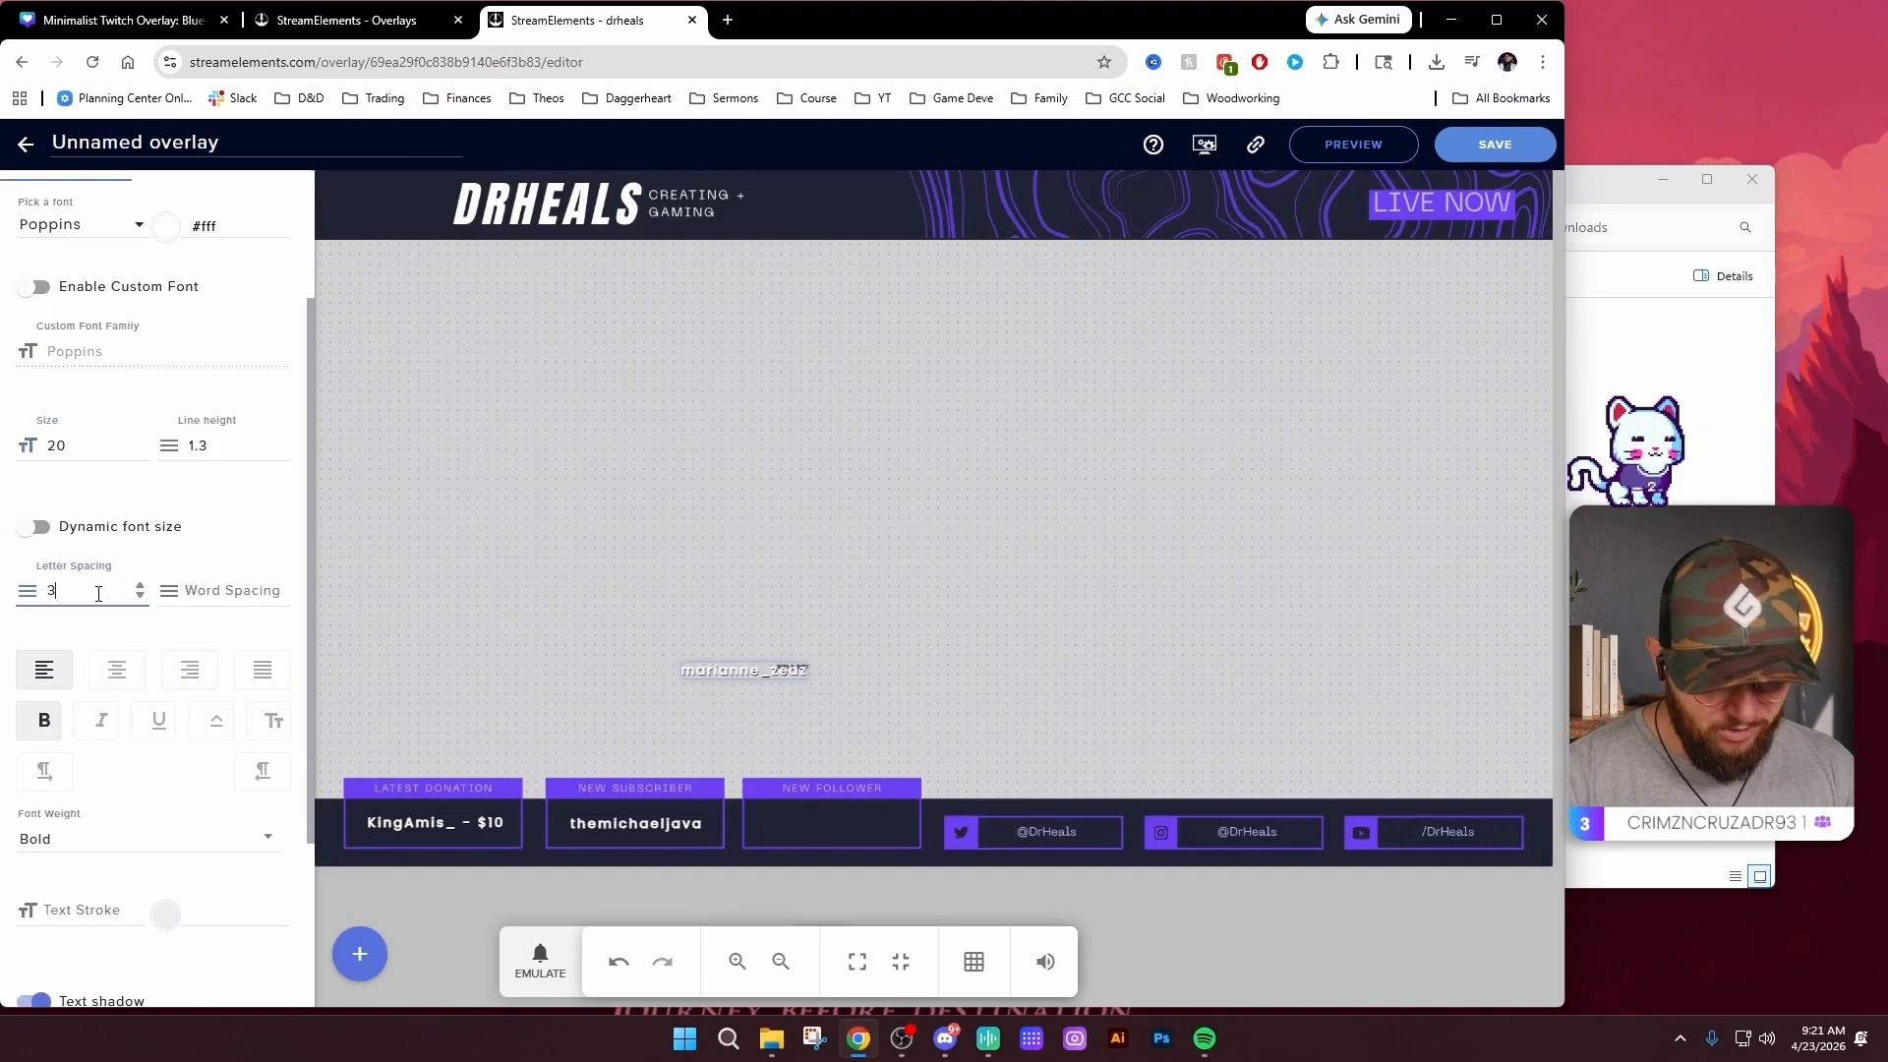
Place the follower label centred inside the New Follower box
click(738, 679)
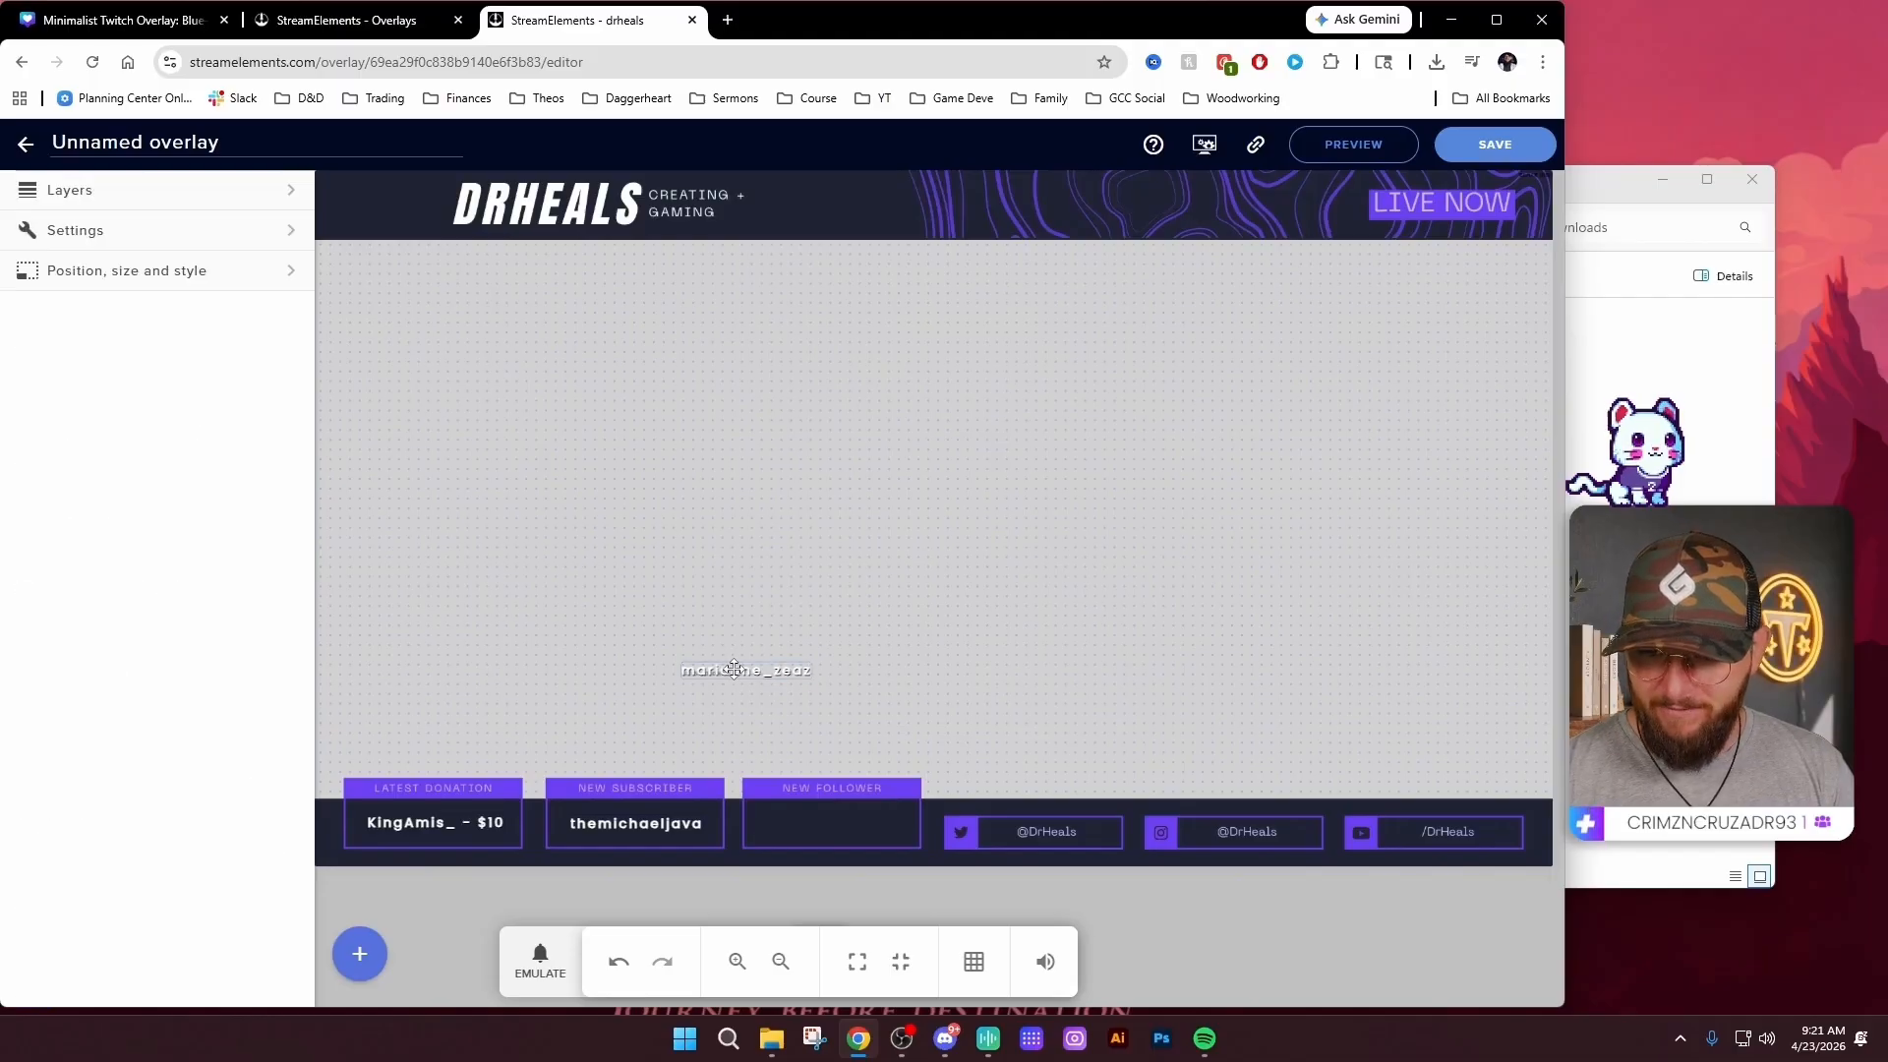
drag(738, 681, 819, 822)
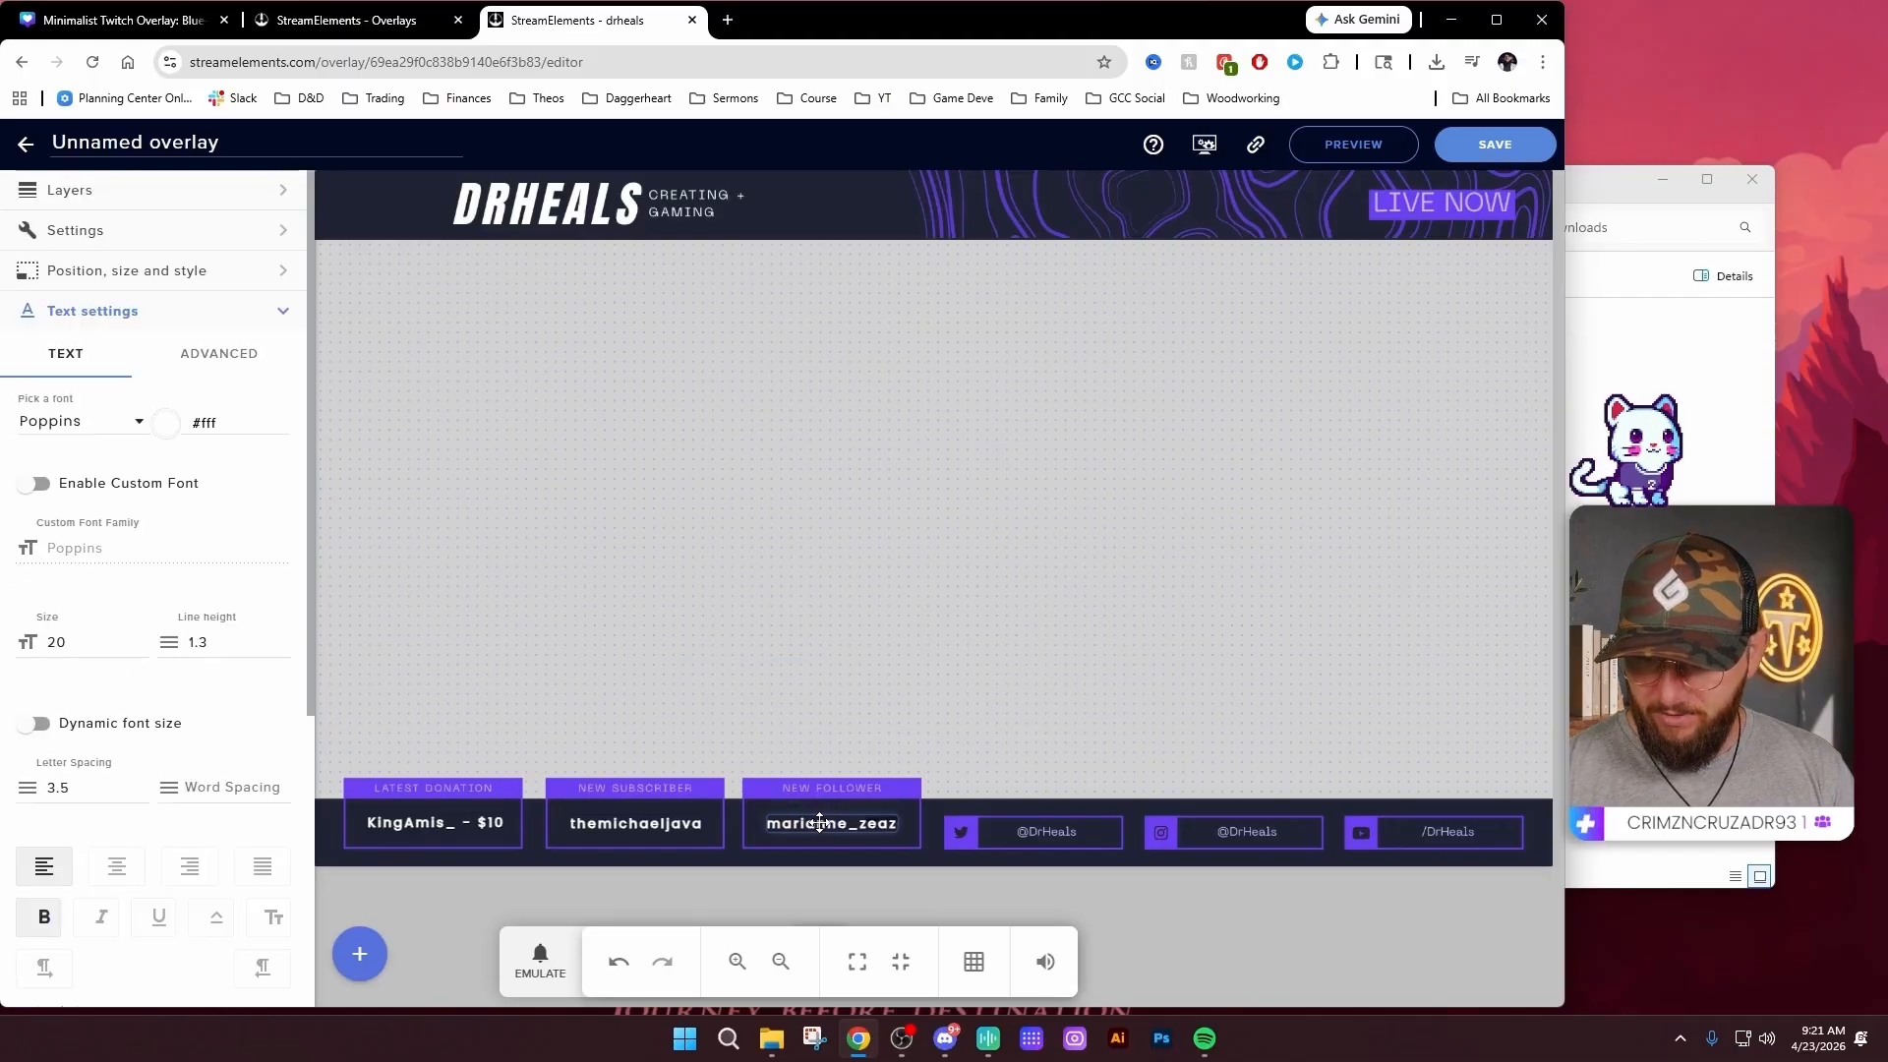
click(856, 708)
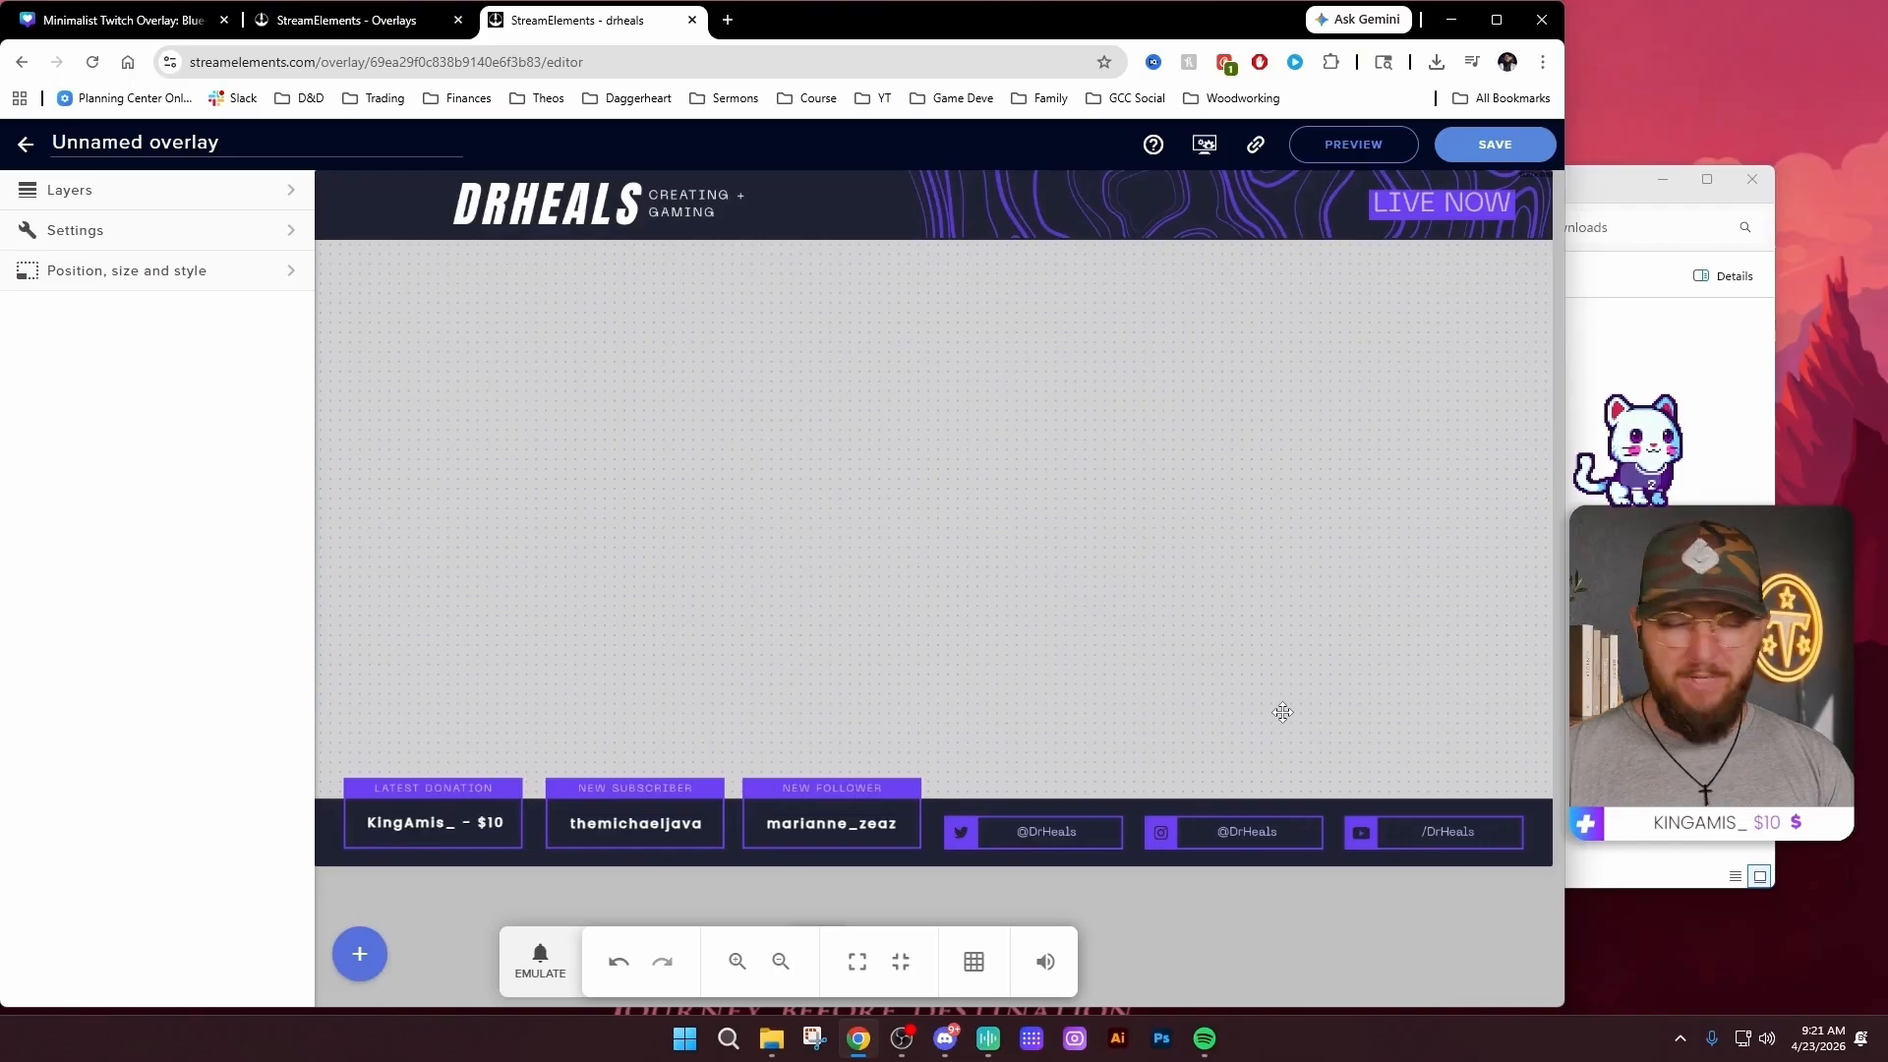
Save the overlay under the name DH OVerlay YT Test and copy its overlay link
click(1488, 148)
click(669, 555)
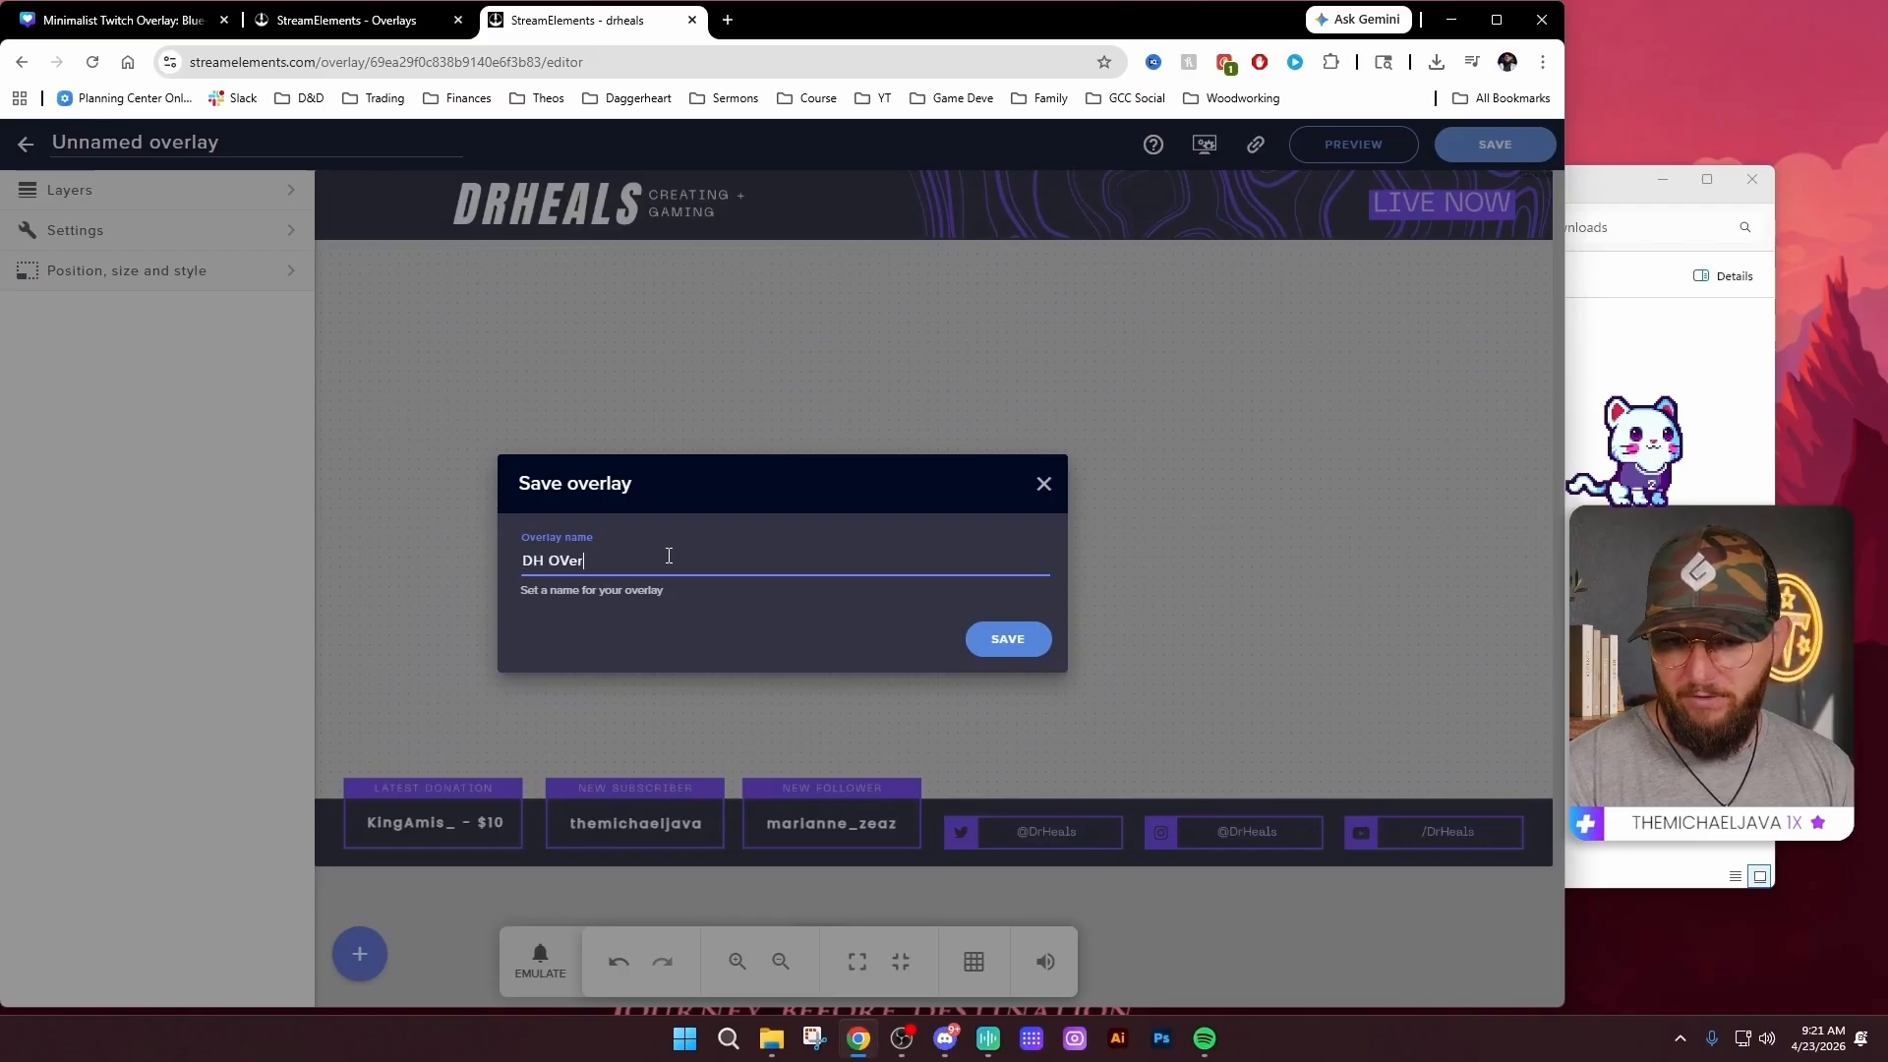
text(DH OVerlay YT Test)
click(1020, 634)
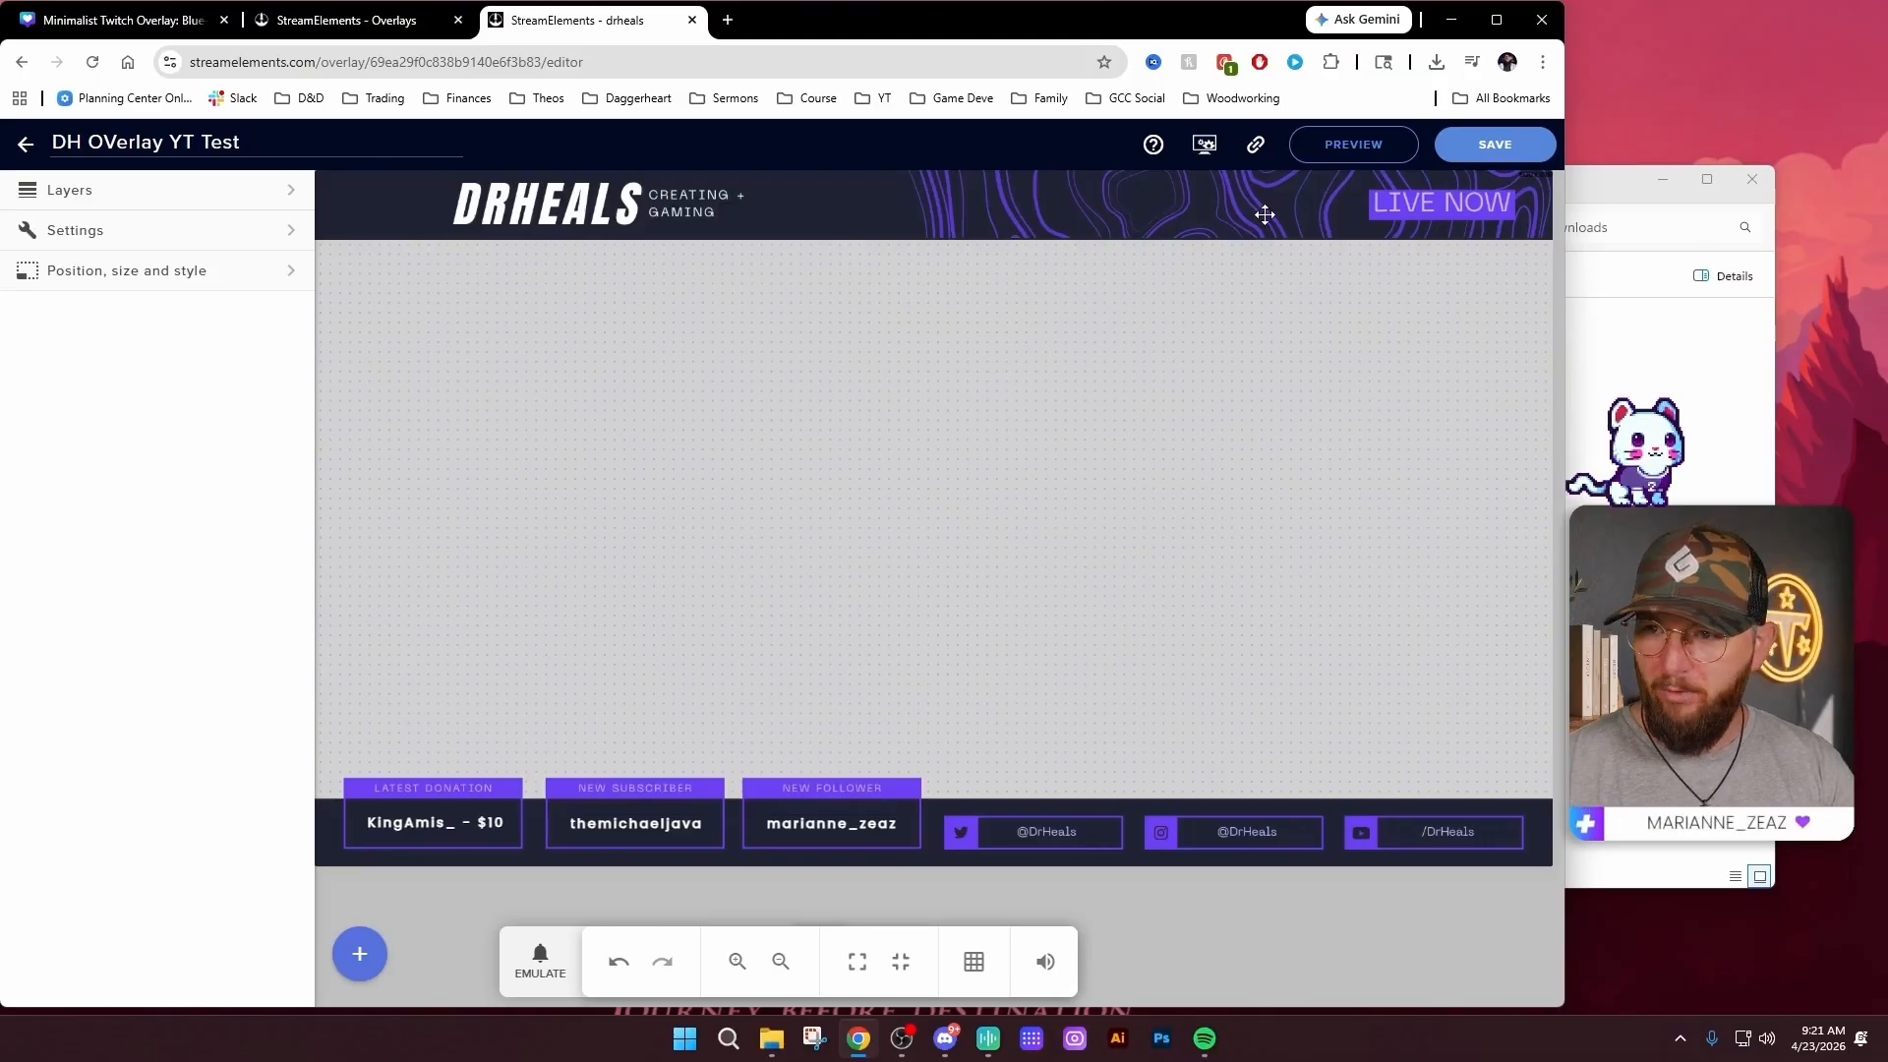
click(1255, 146)
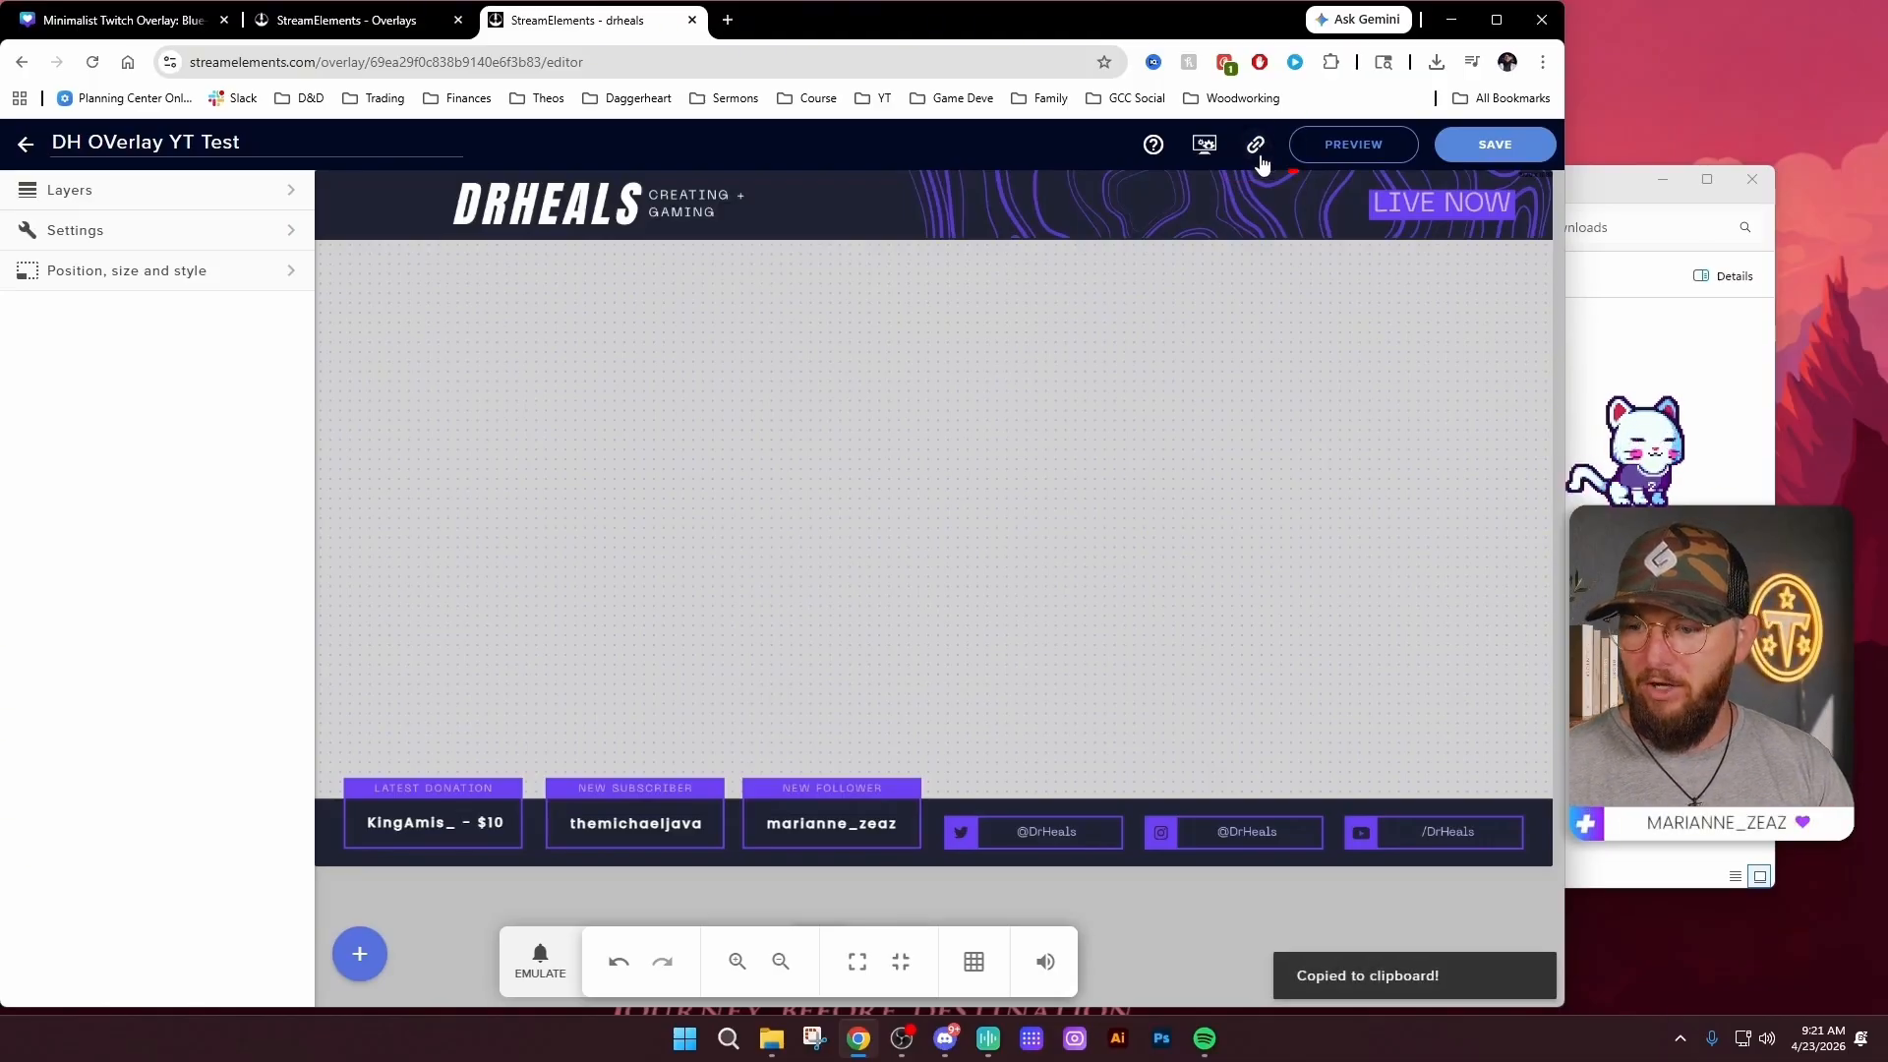
Clear the browser, Downloads and Wave Link windows off the desktop and launch OBS Studio
click(1460, 20)
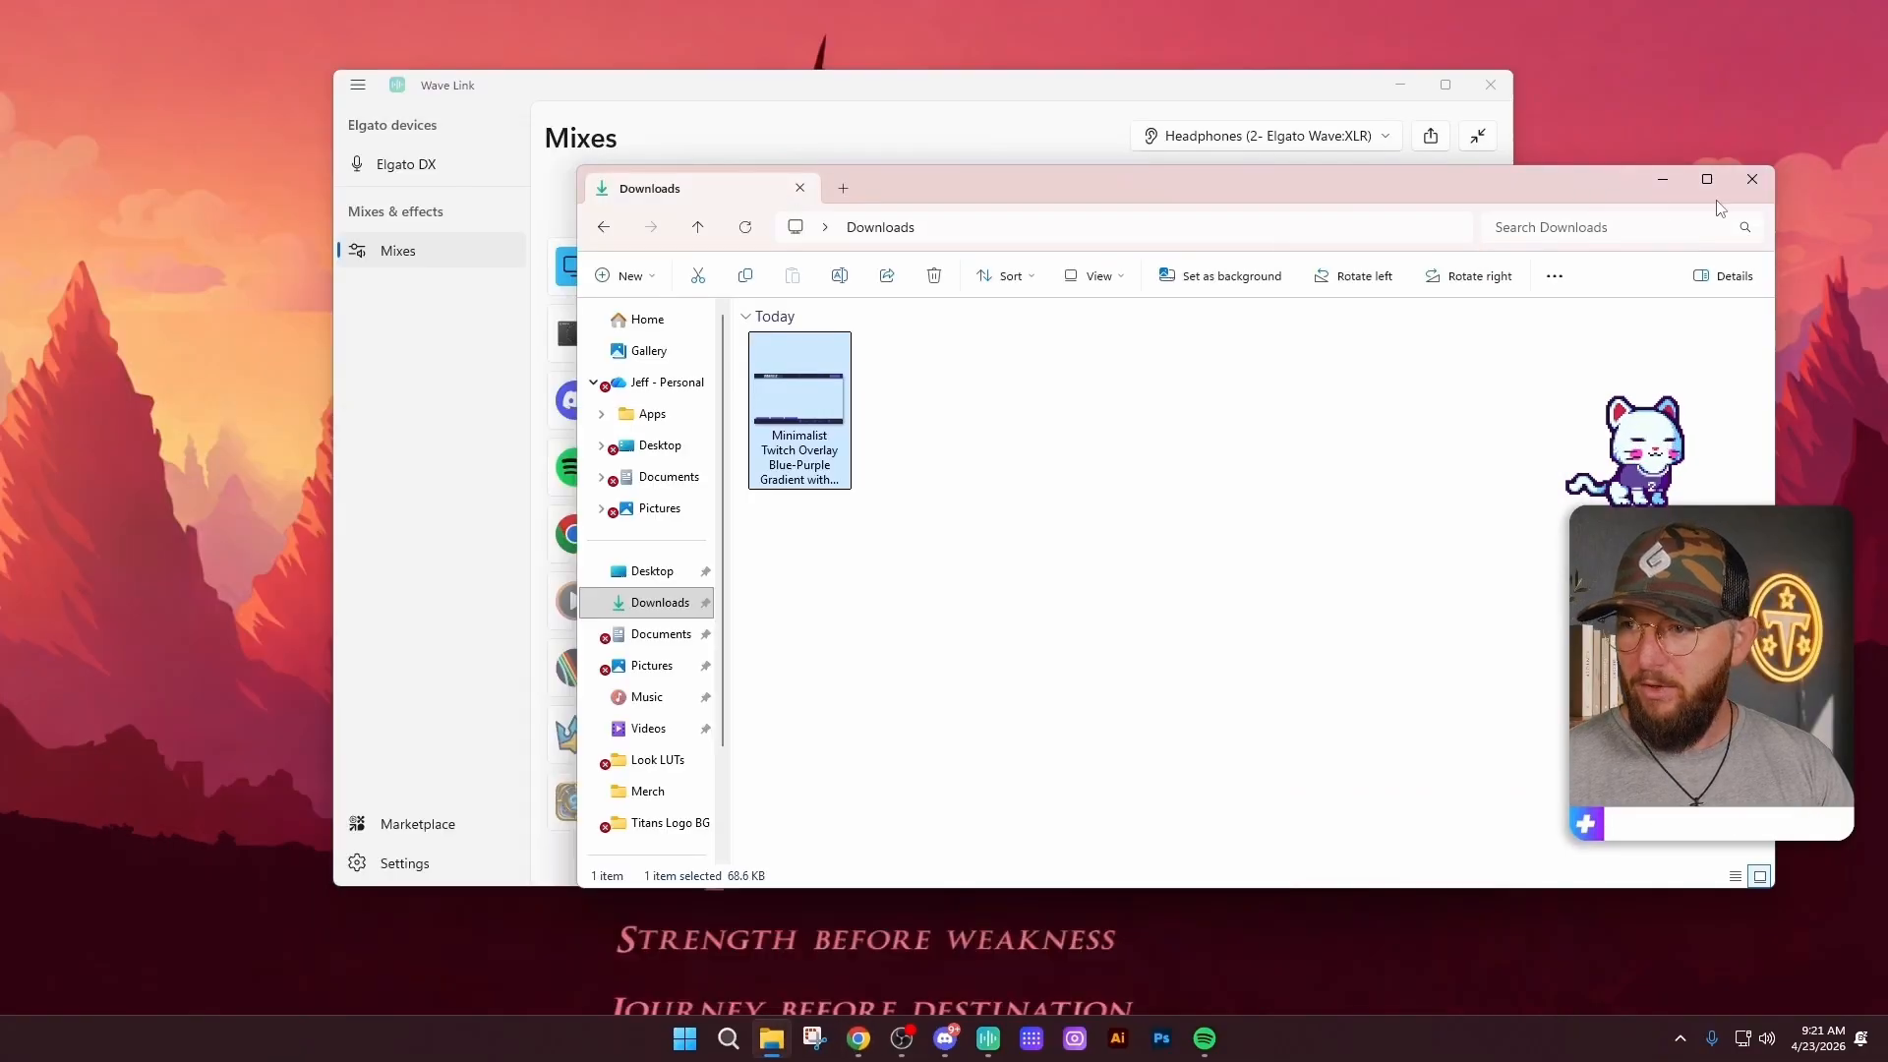
click(1750, 179)
click(1492, 86)
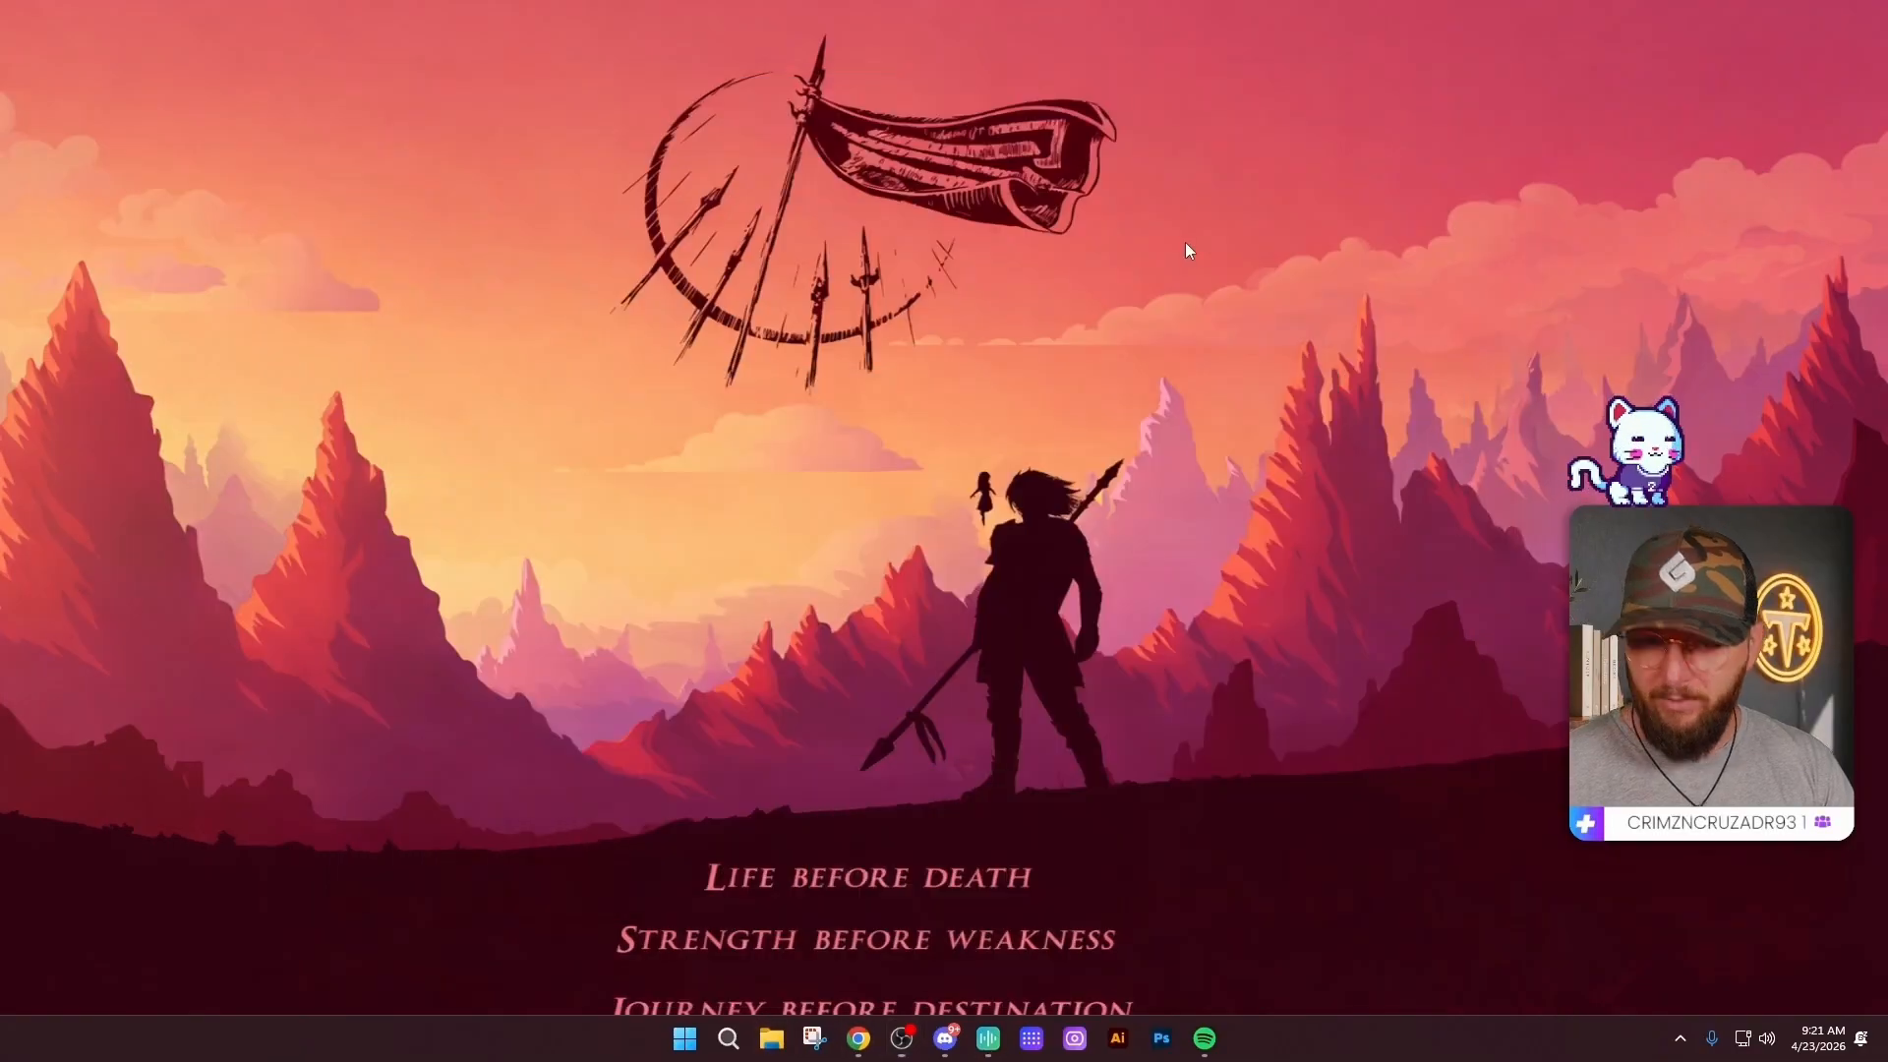
click(728, 1039)
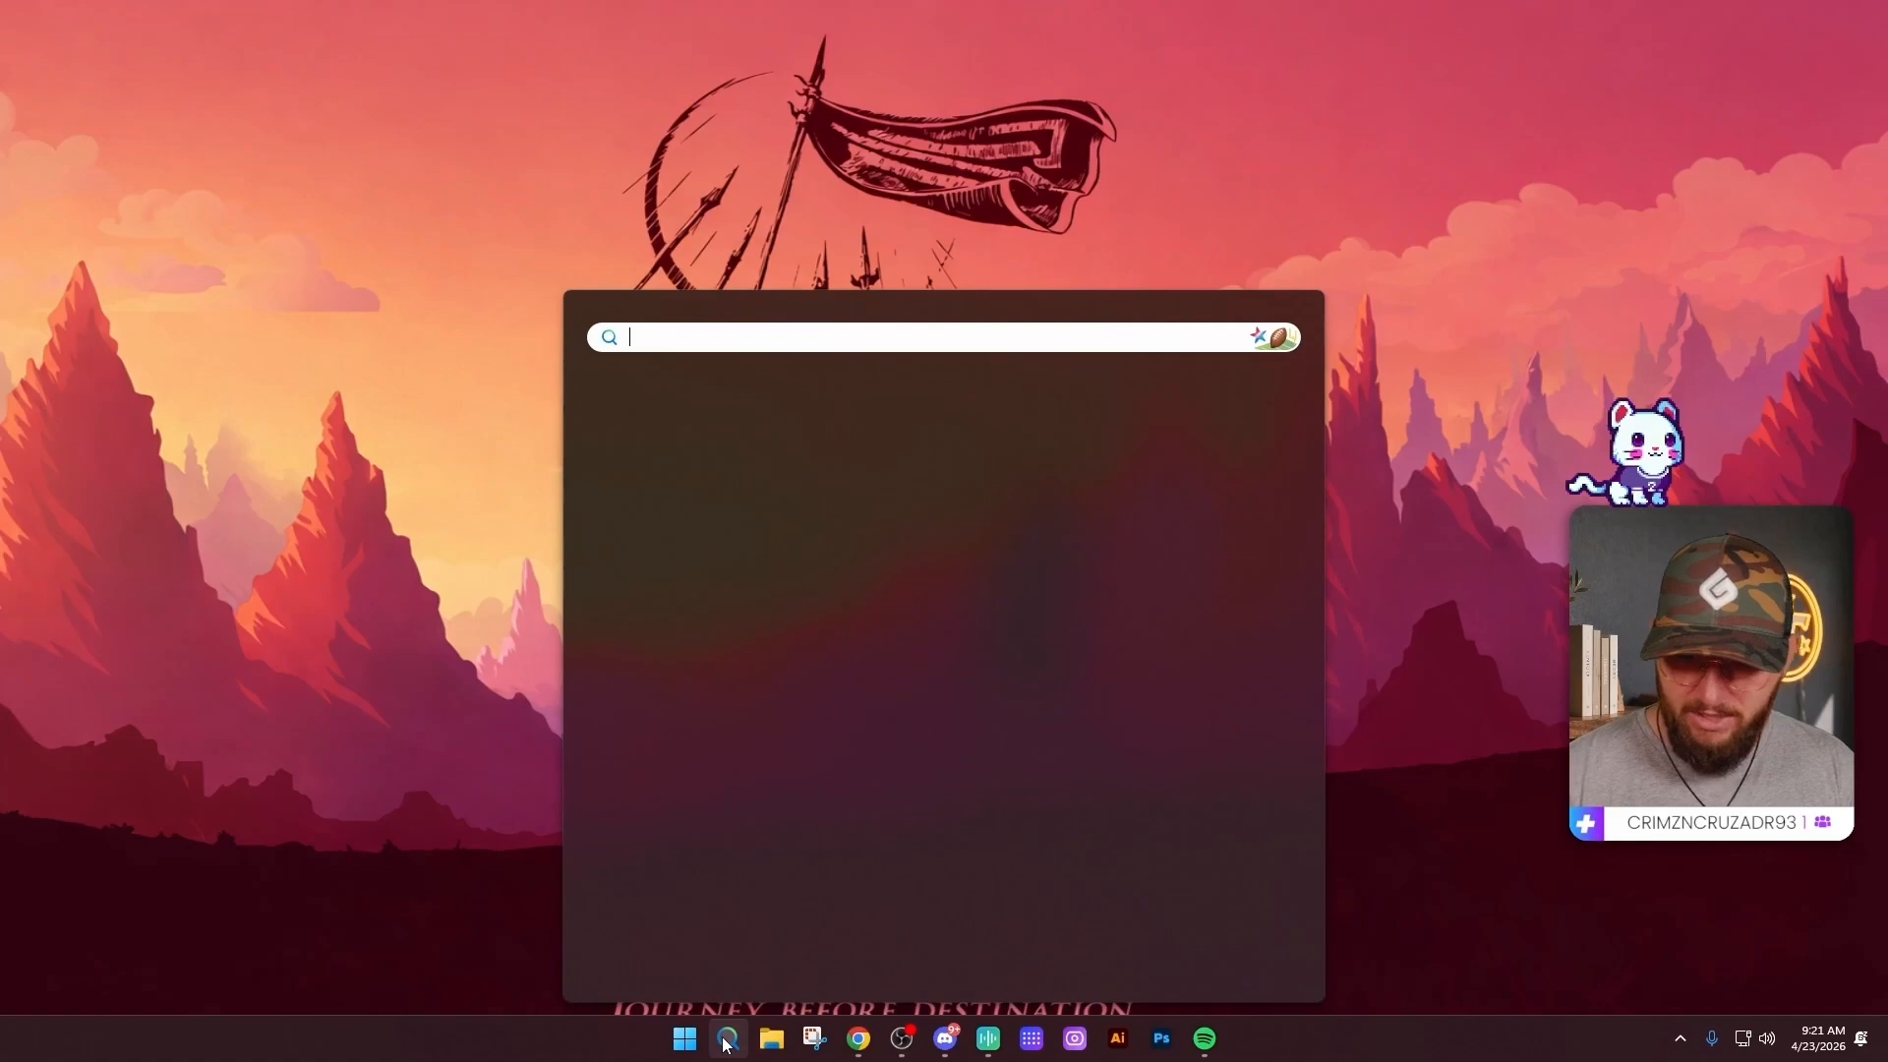
text(obs)
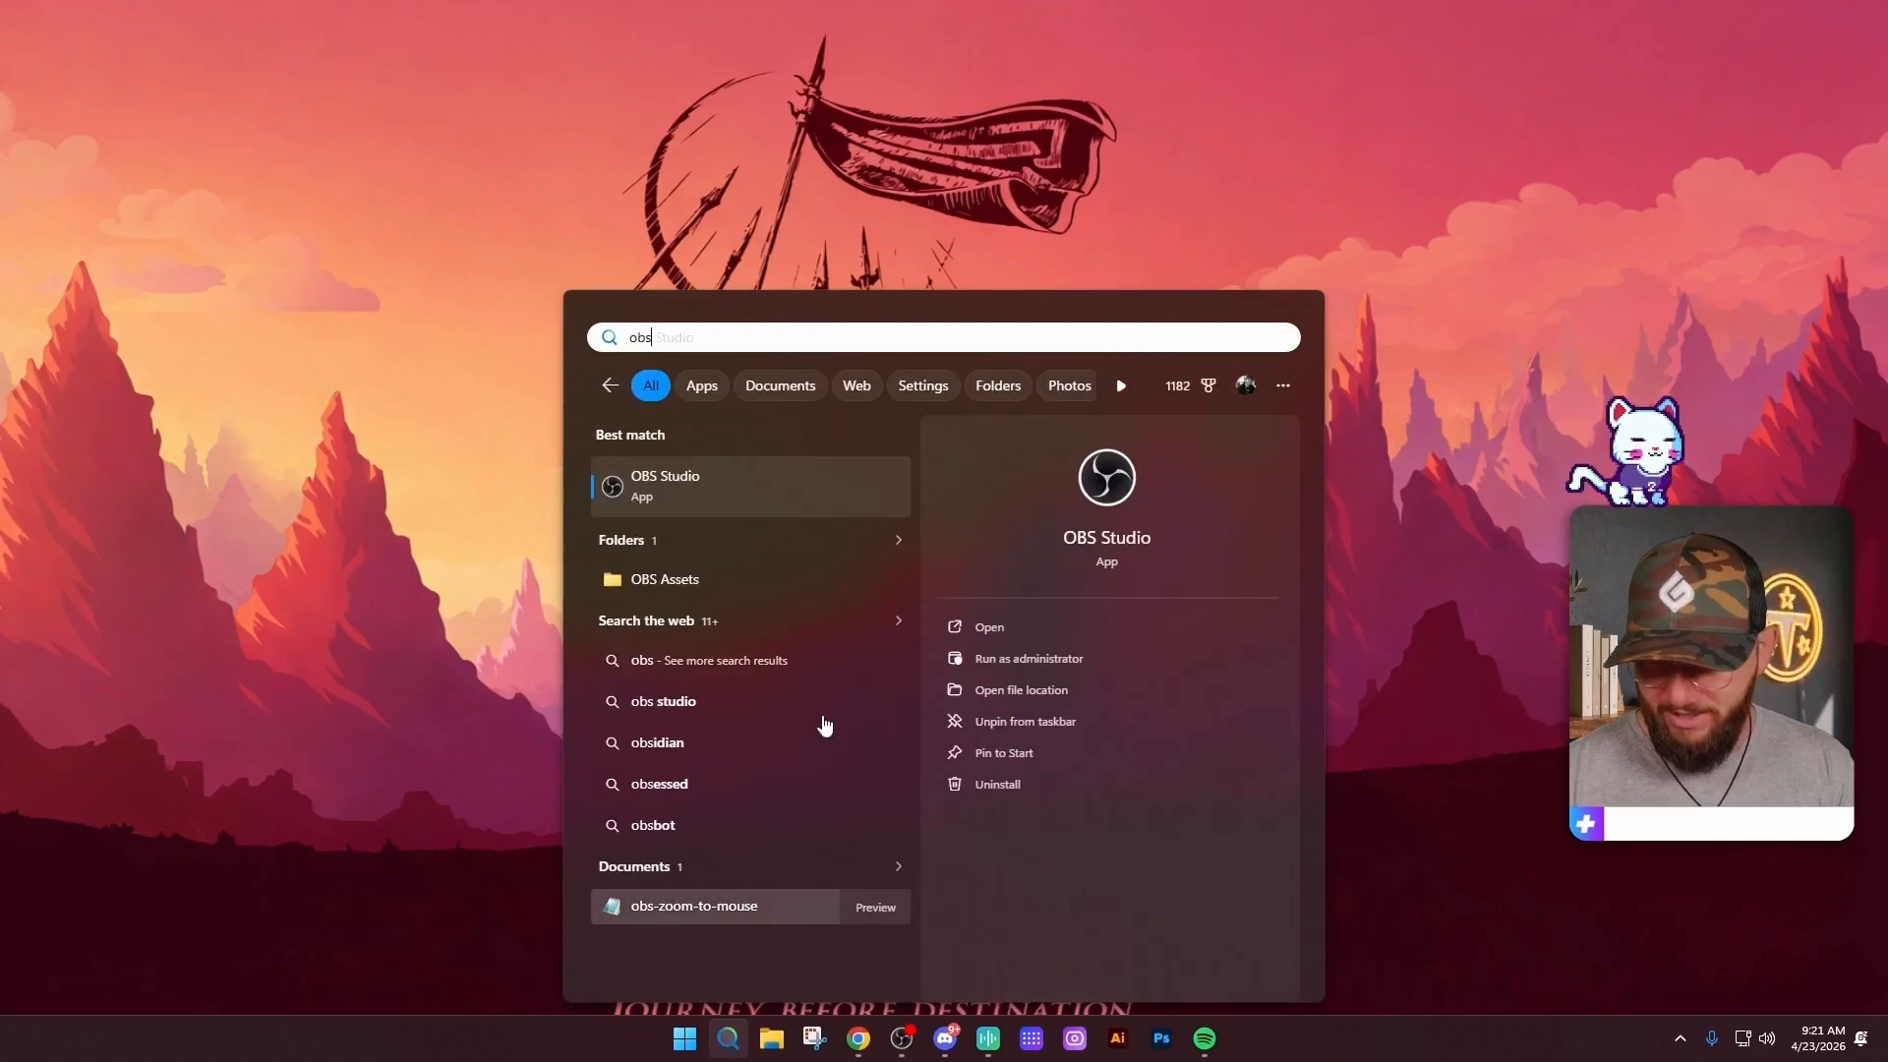
click(757, 487)
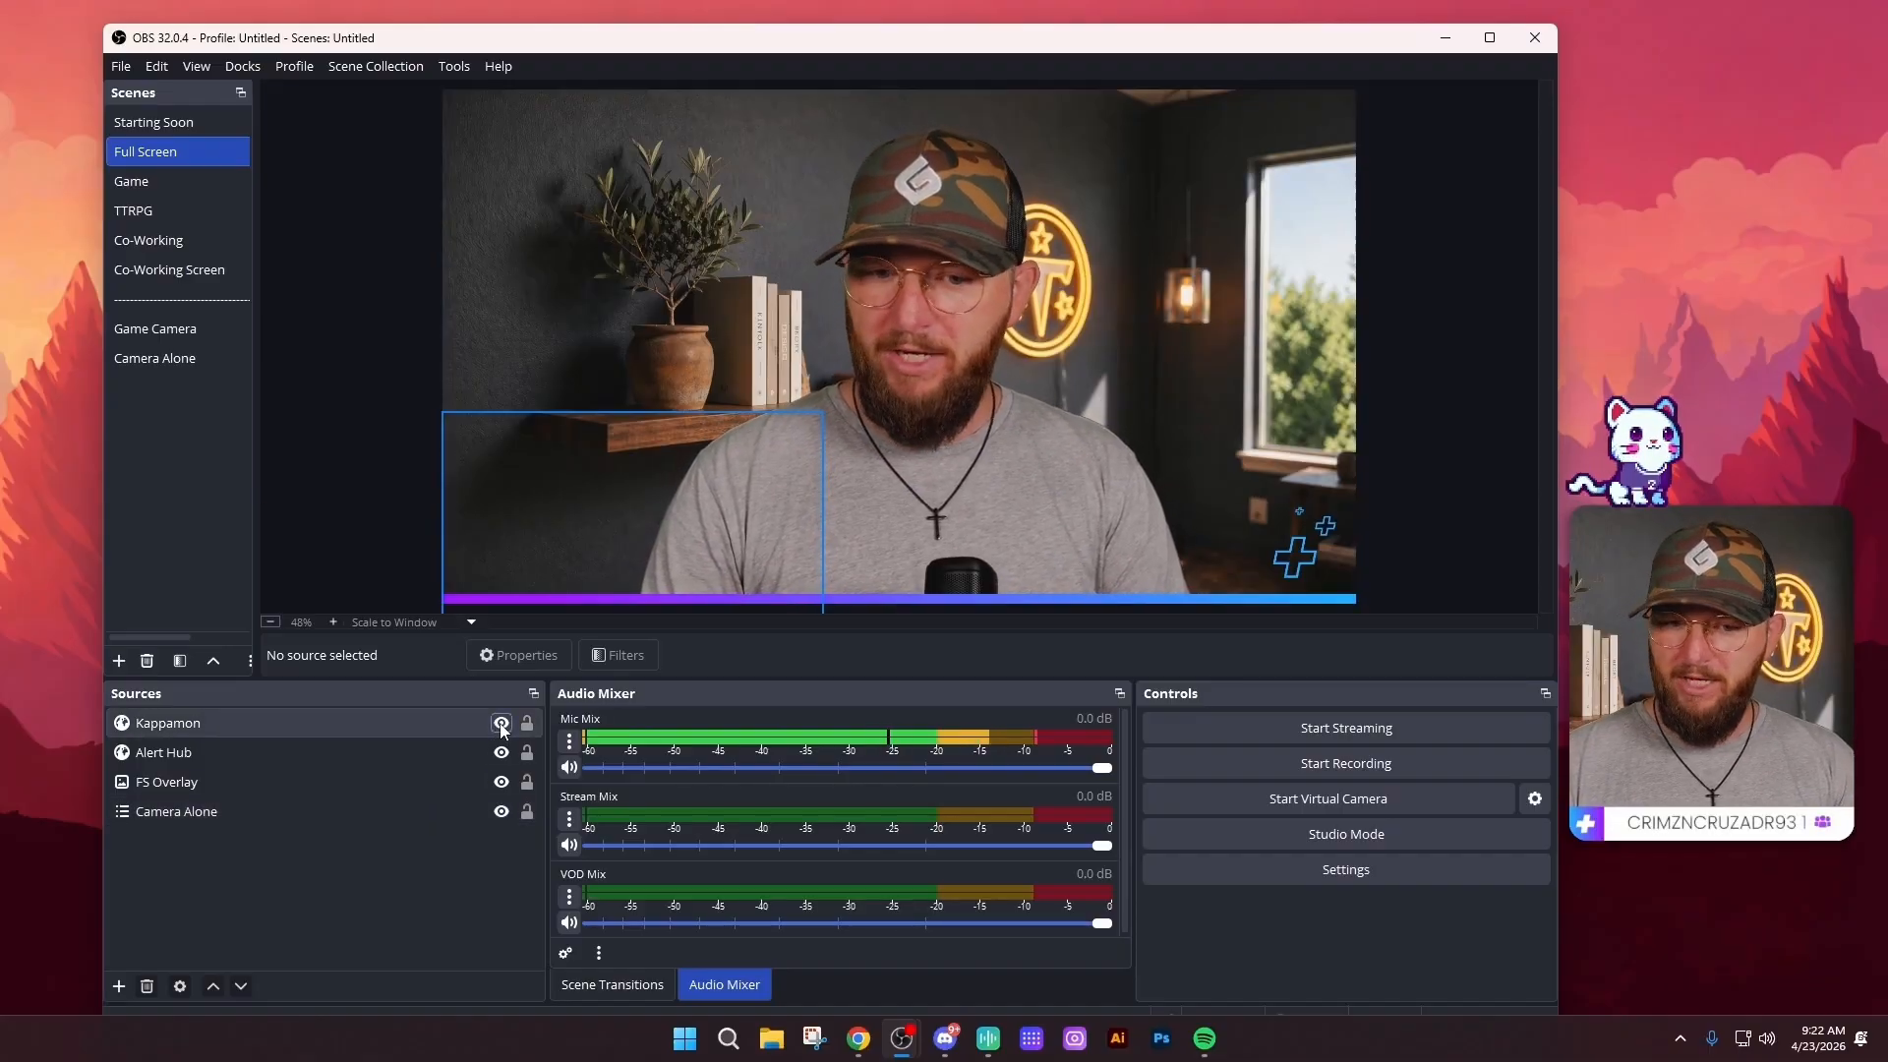
Hide the Kappamon, Alert Hub and FS Overlay sources in the Full Screen scene
click(501, 726)
click(502, 754)
click(501, 783)
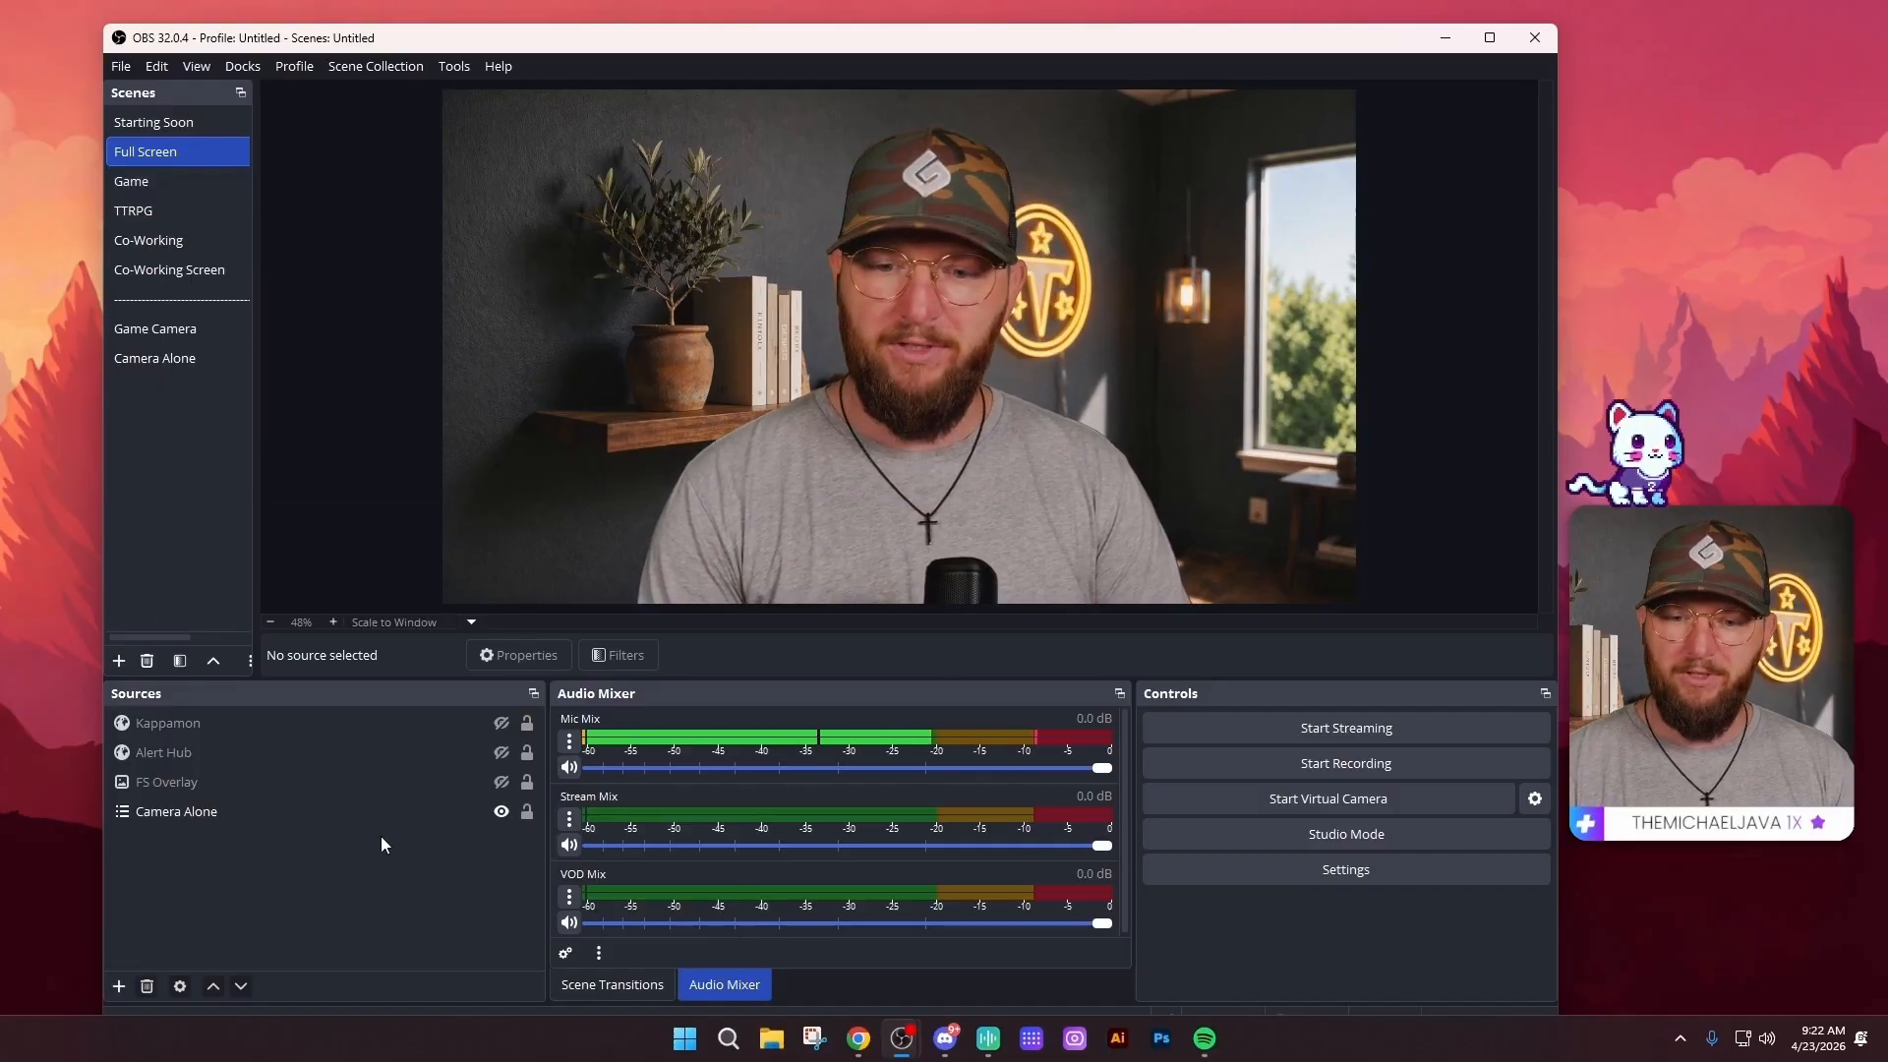
click(118, 987)
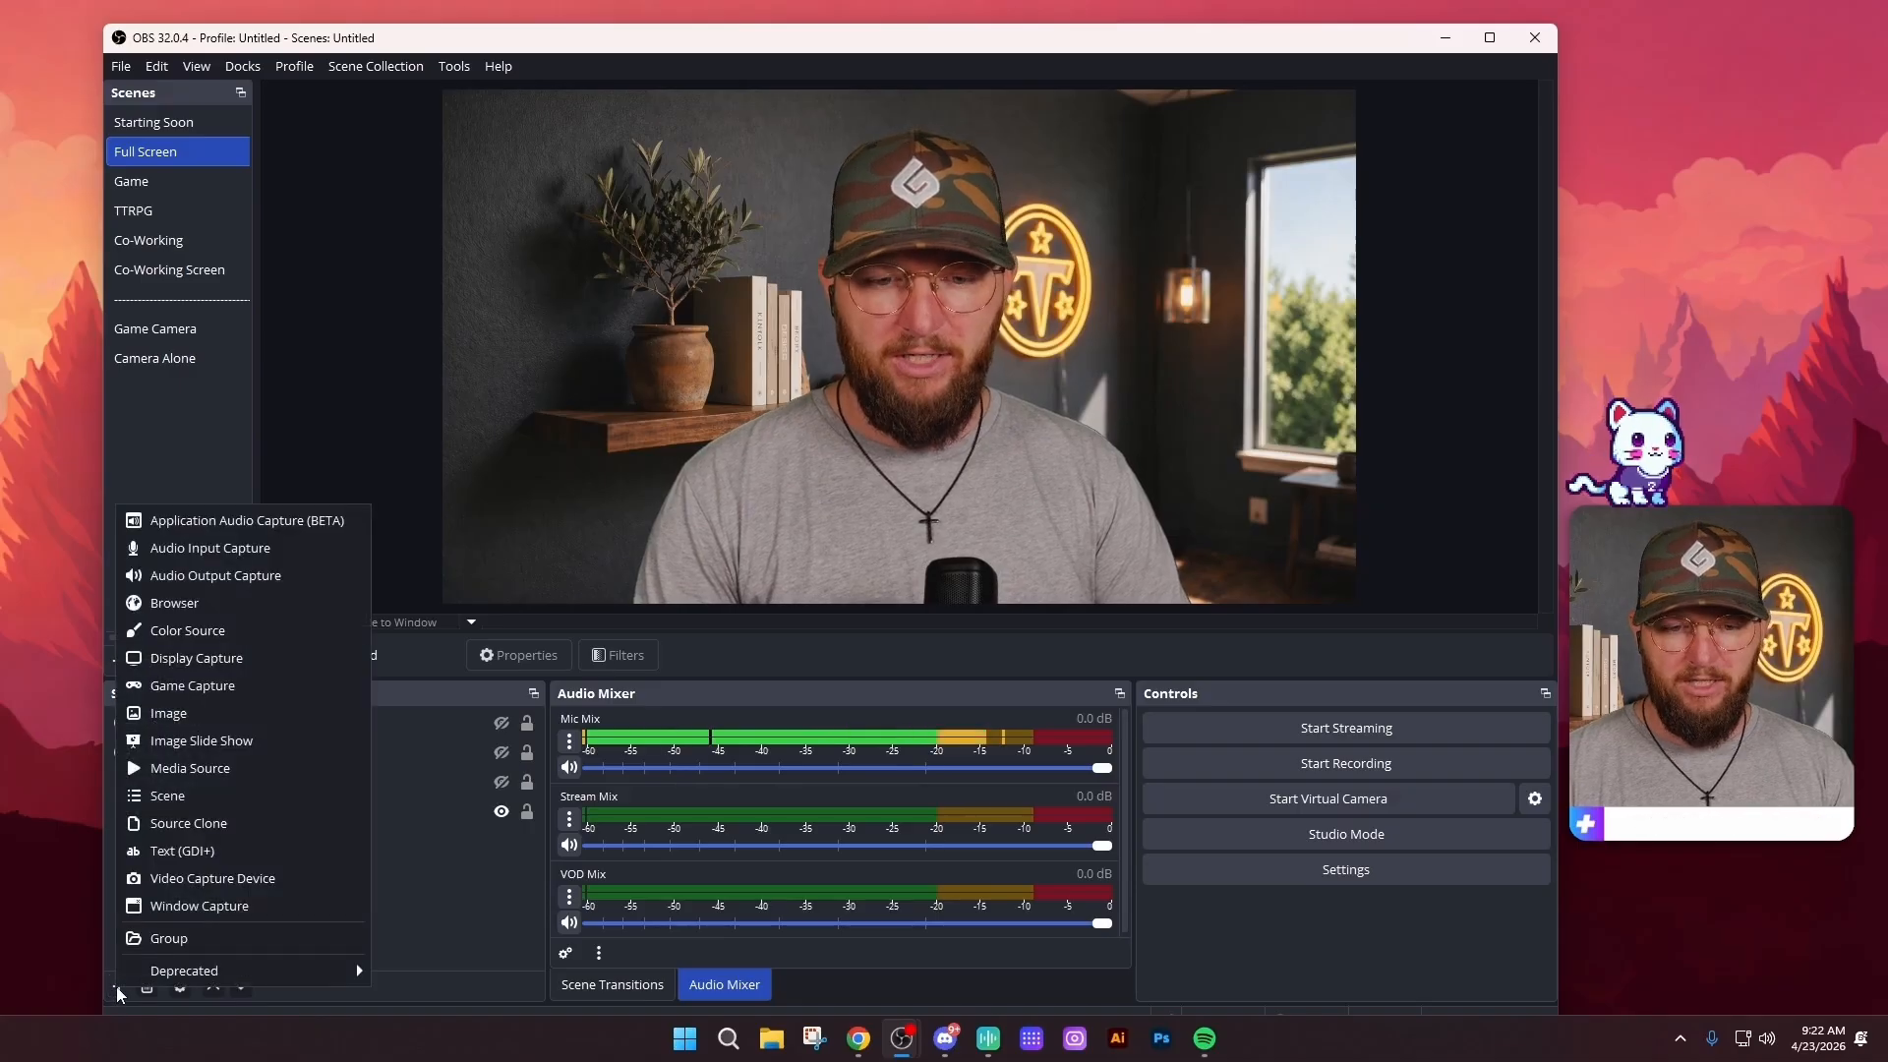
click(238, 880)
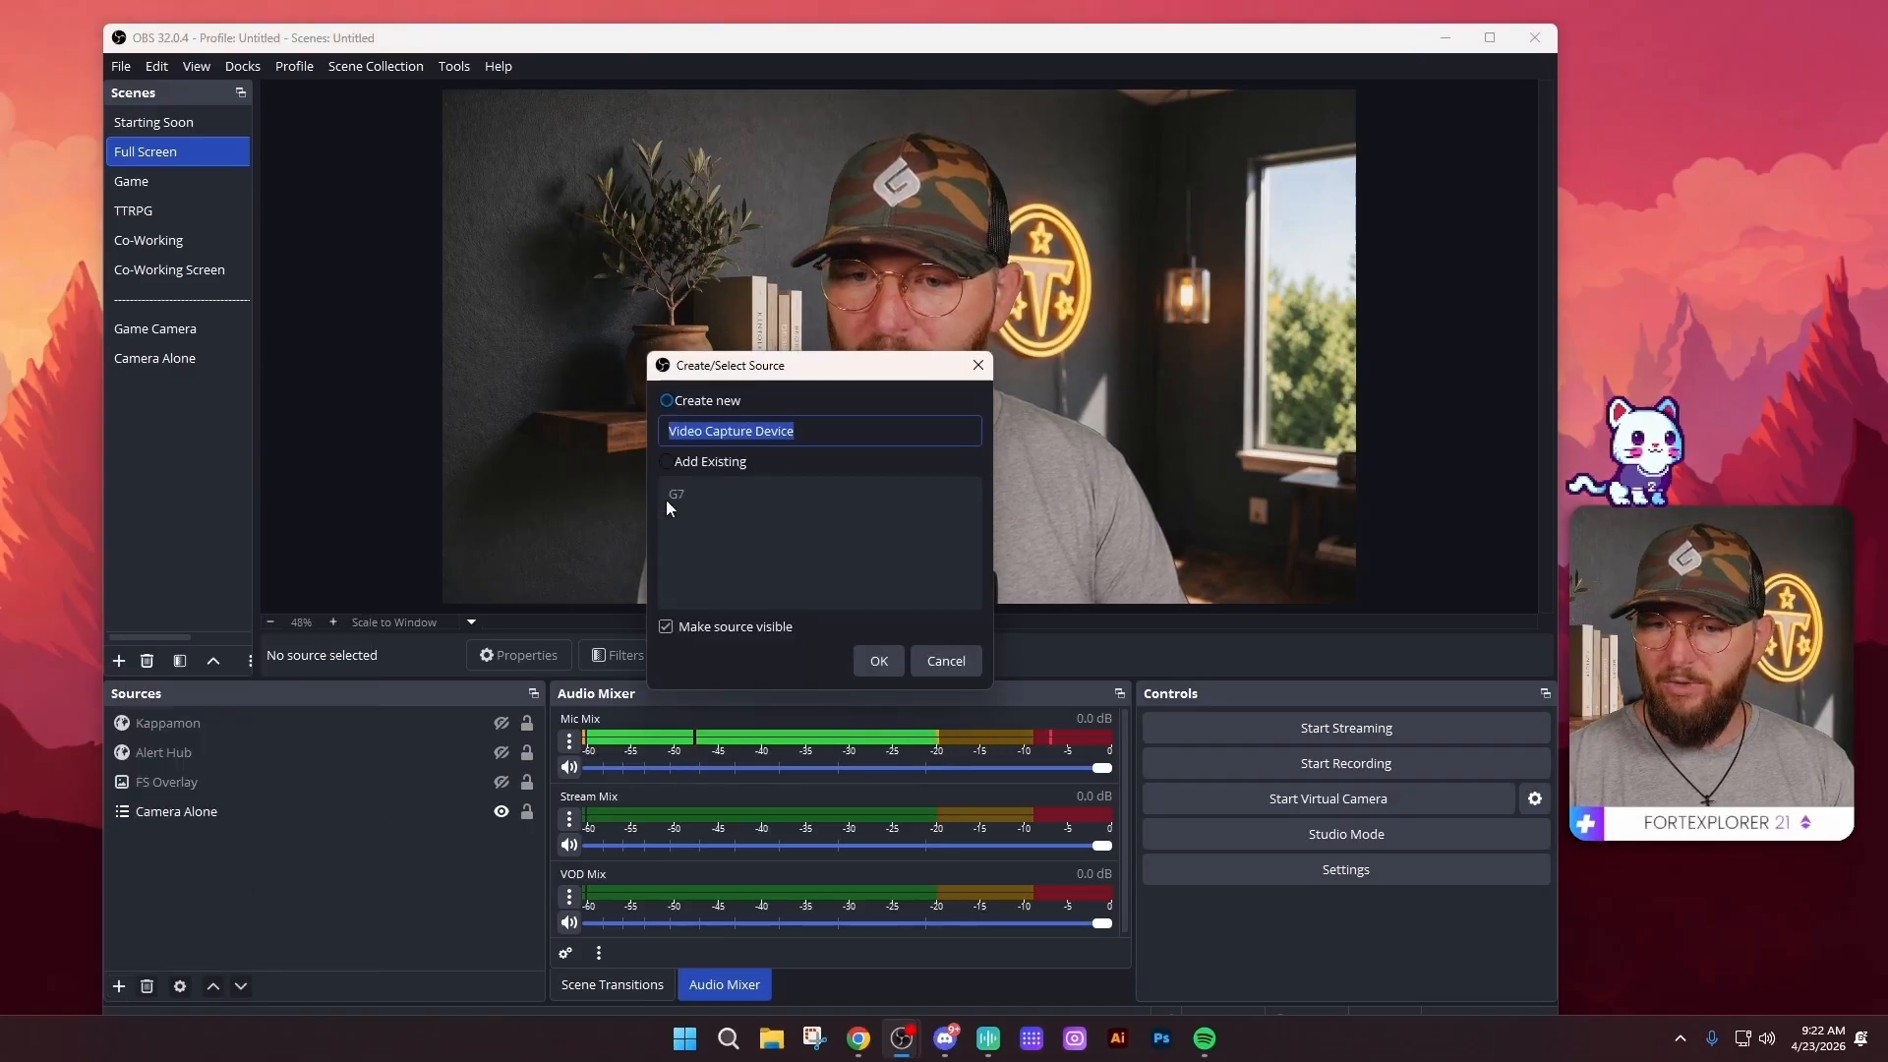
click(928, 665)
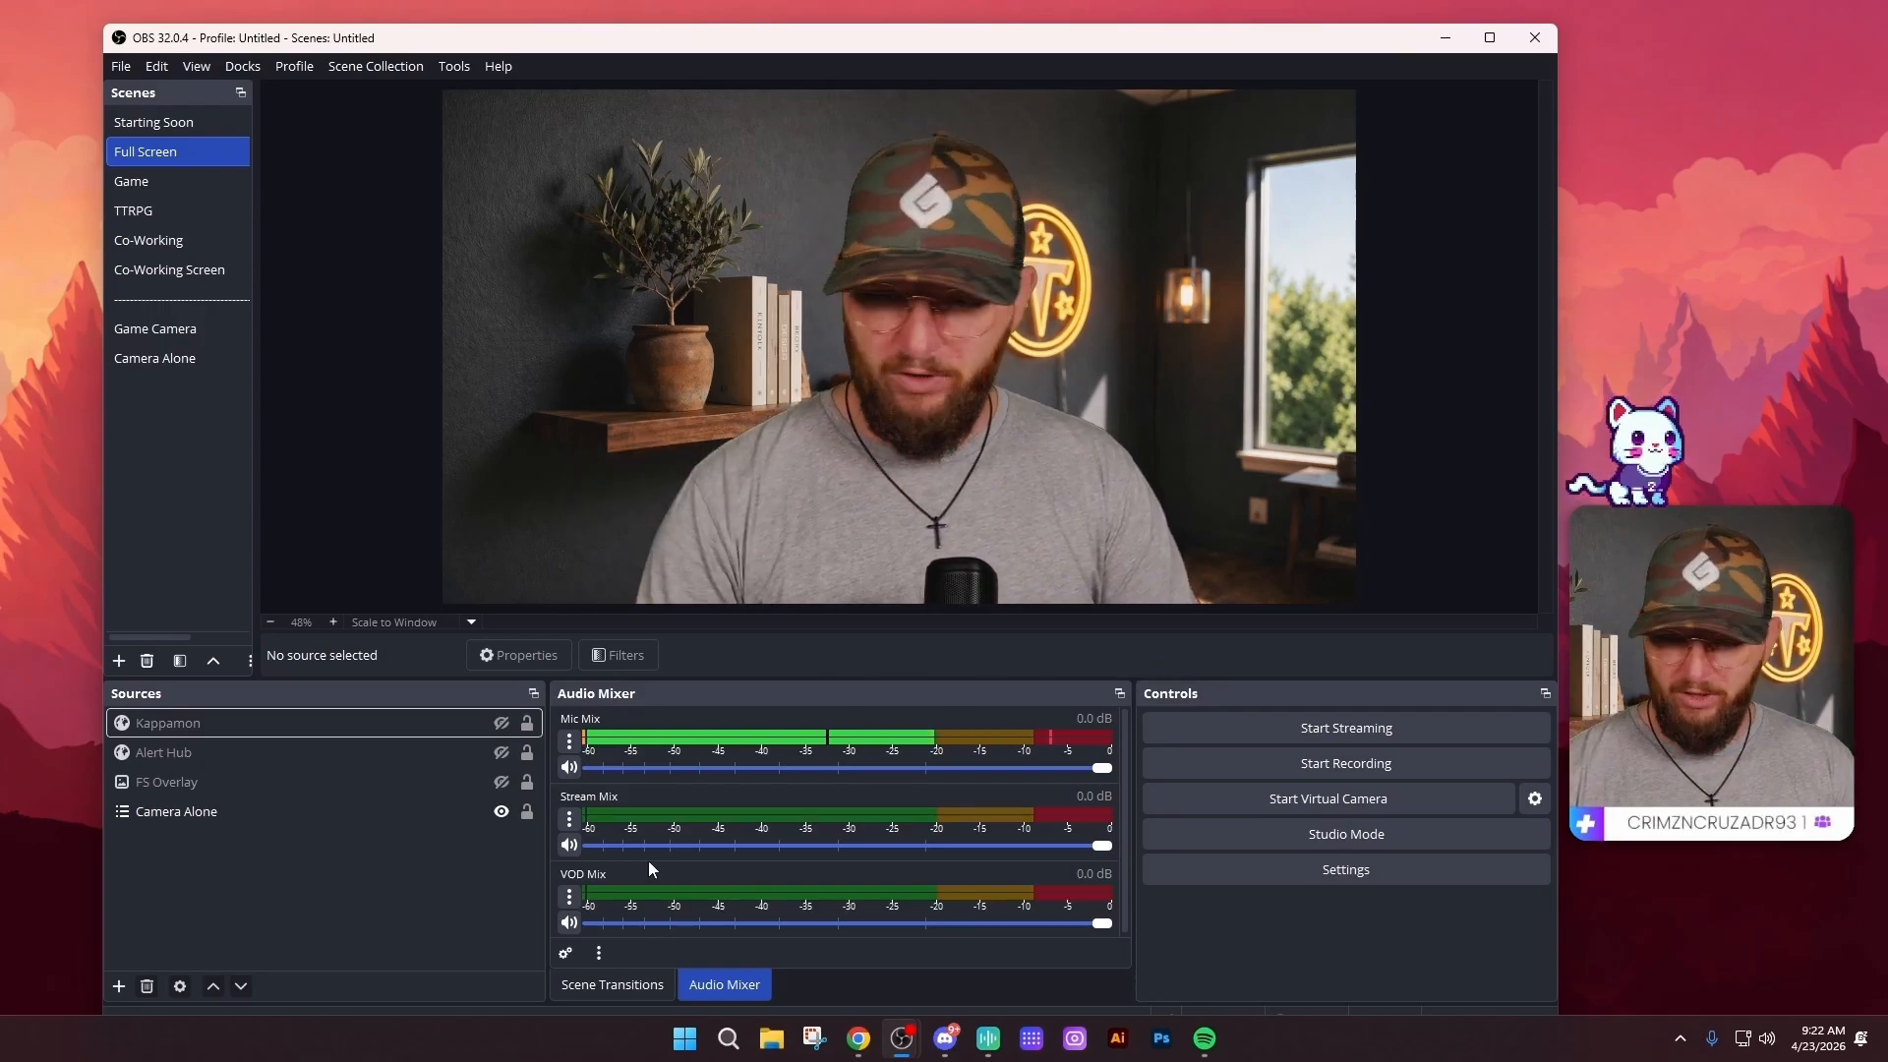
Switch to the StreamElements editor in Chrome, copy the link of the DH OVerlay YT Test overlay, and return to OBS Studio
click(858, 1039)
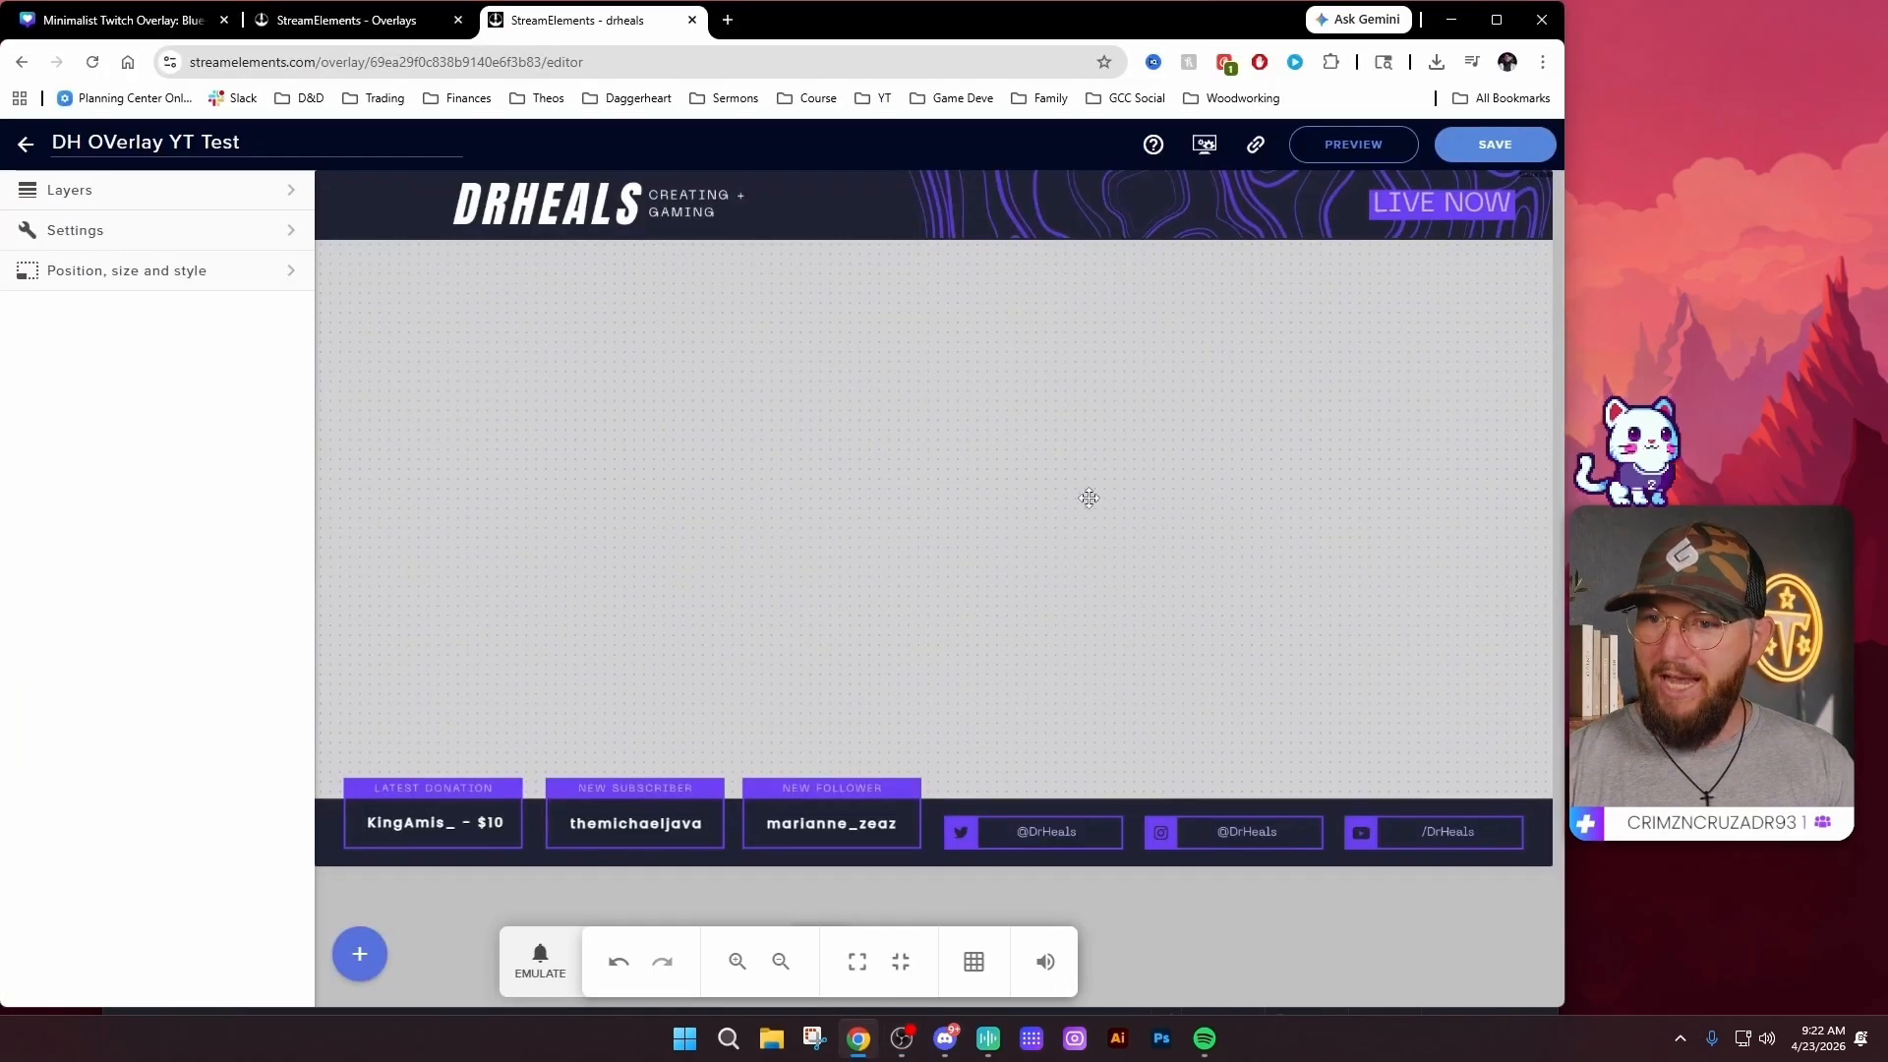
click(1257, 147)
click(1451, 20)
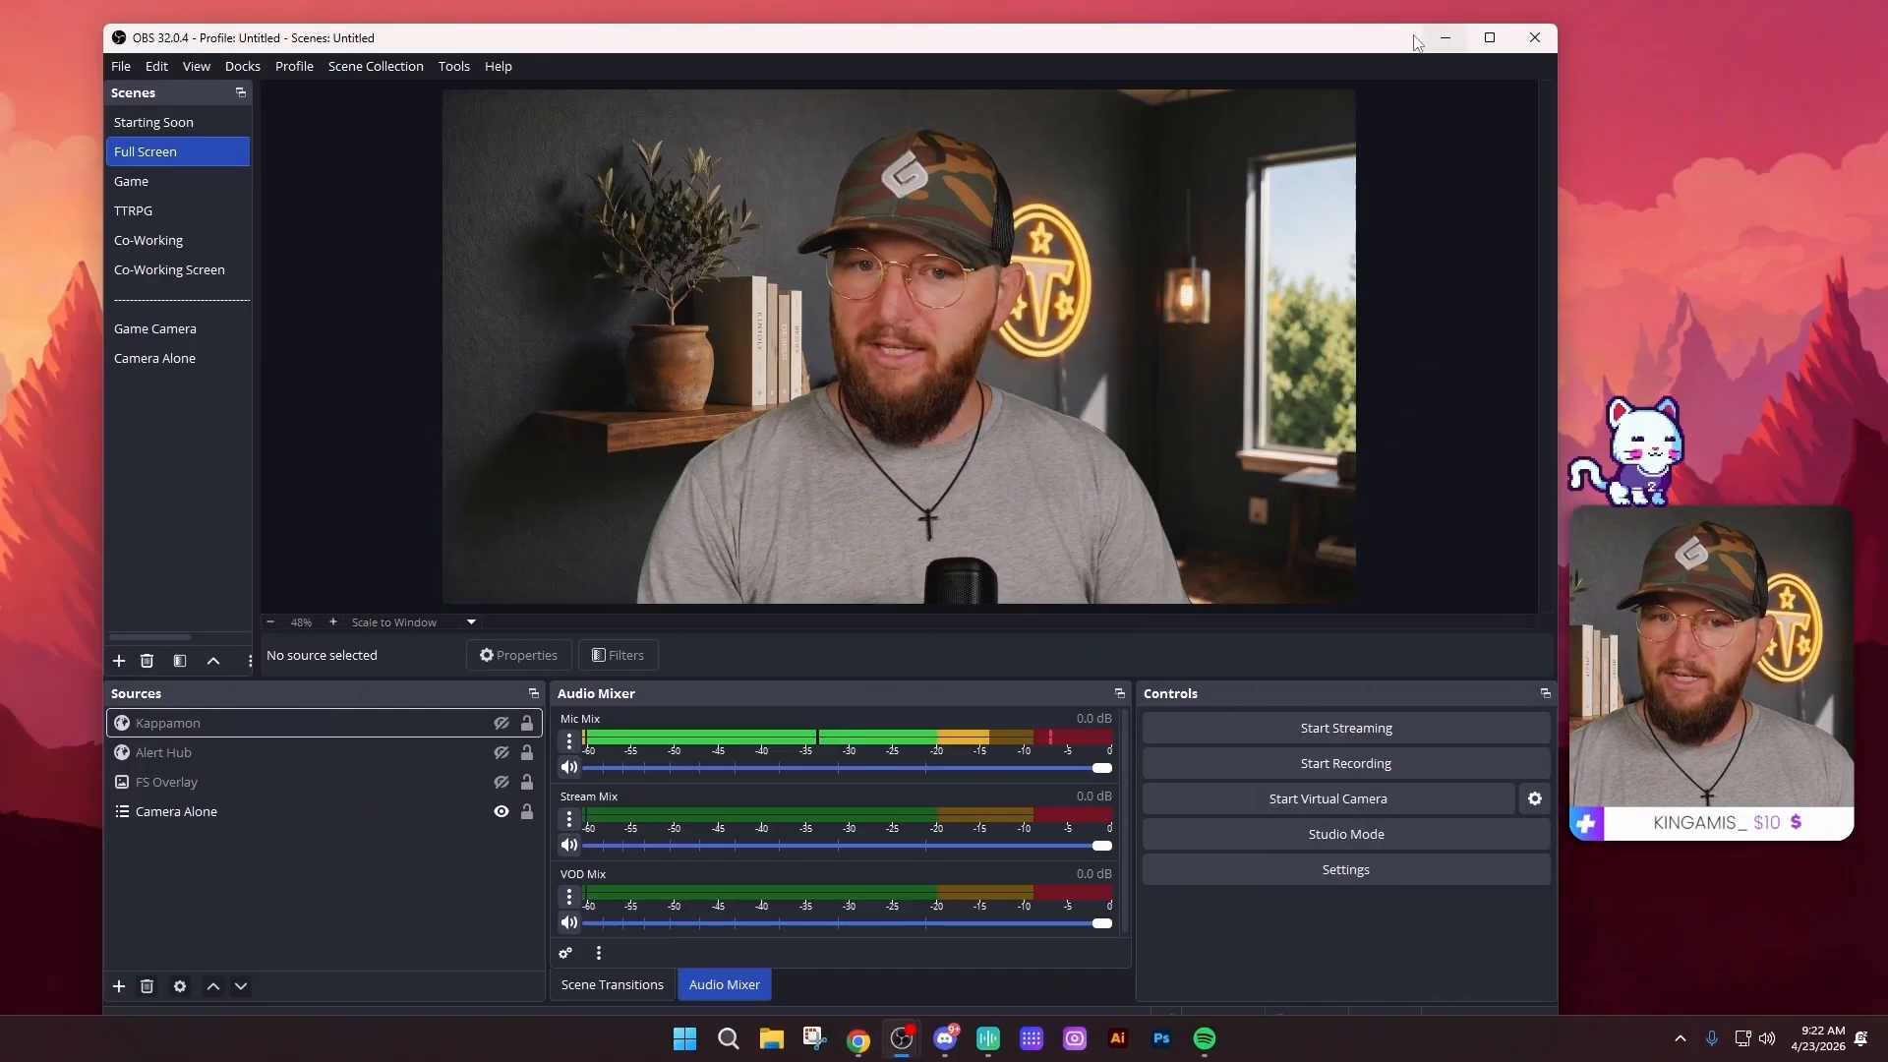
Add a new browser source named DH YT Overlay to the Full Screen scene
click(118, 988)
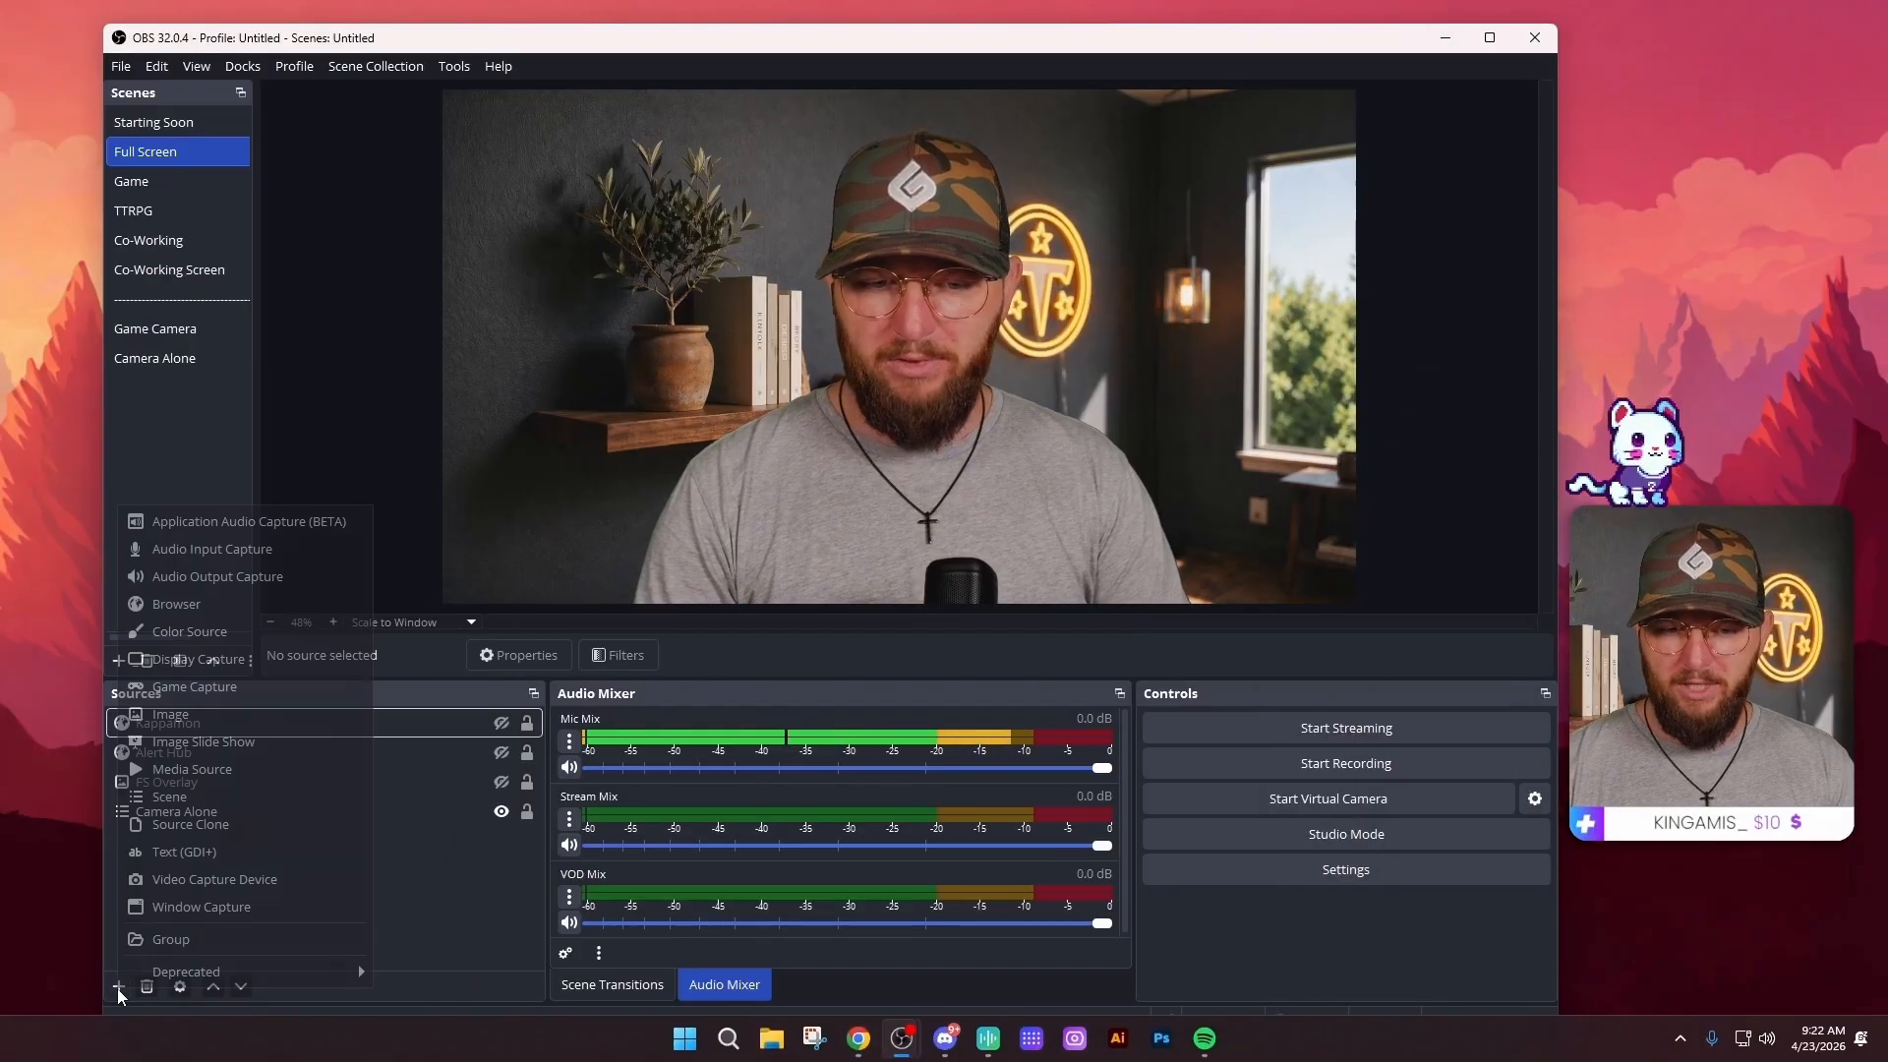
click(305, 823)
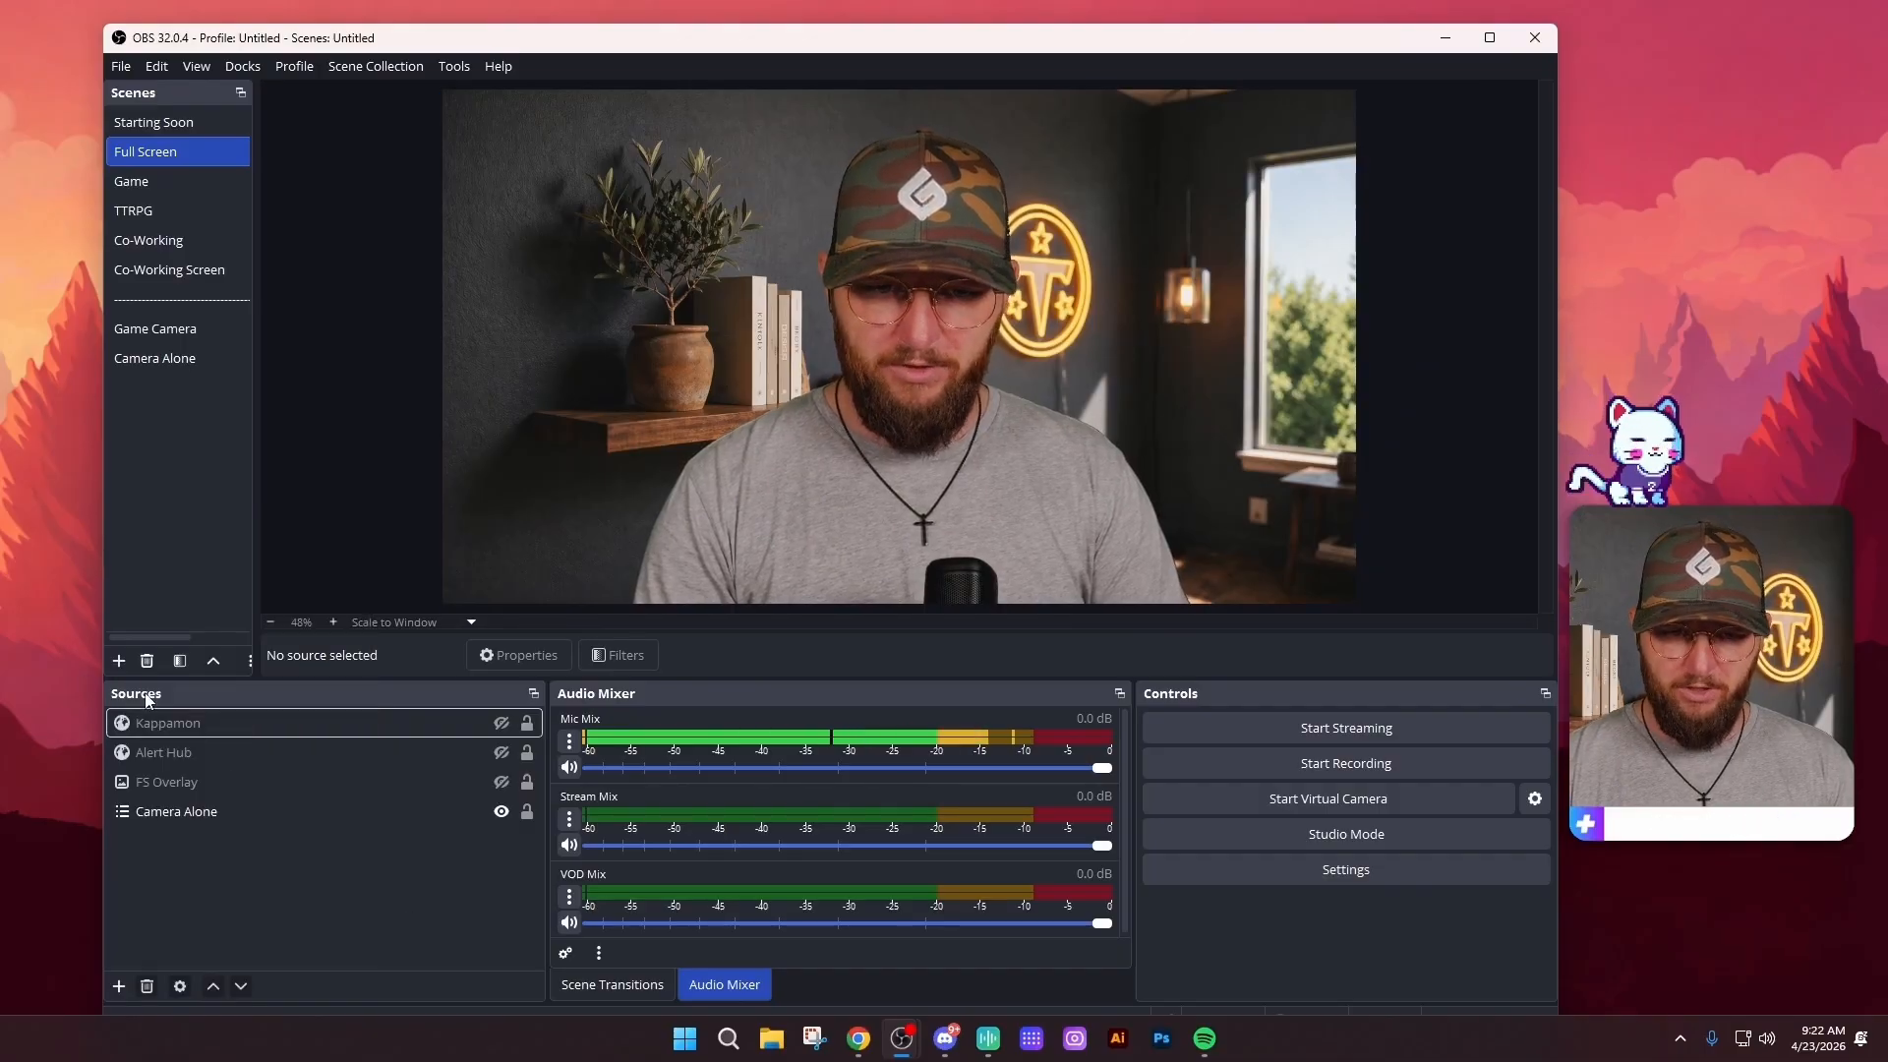
click(120, 988)
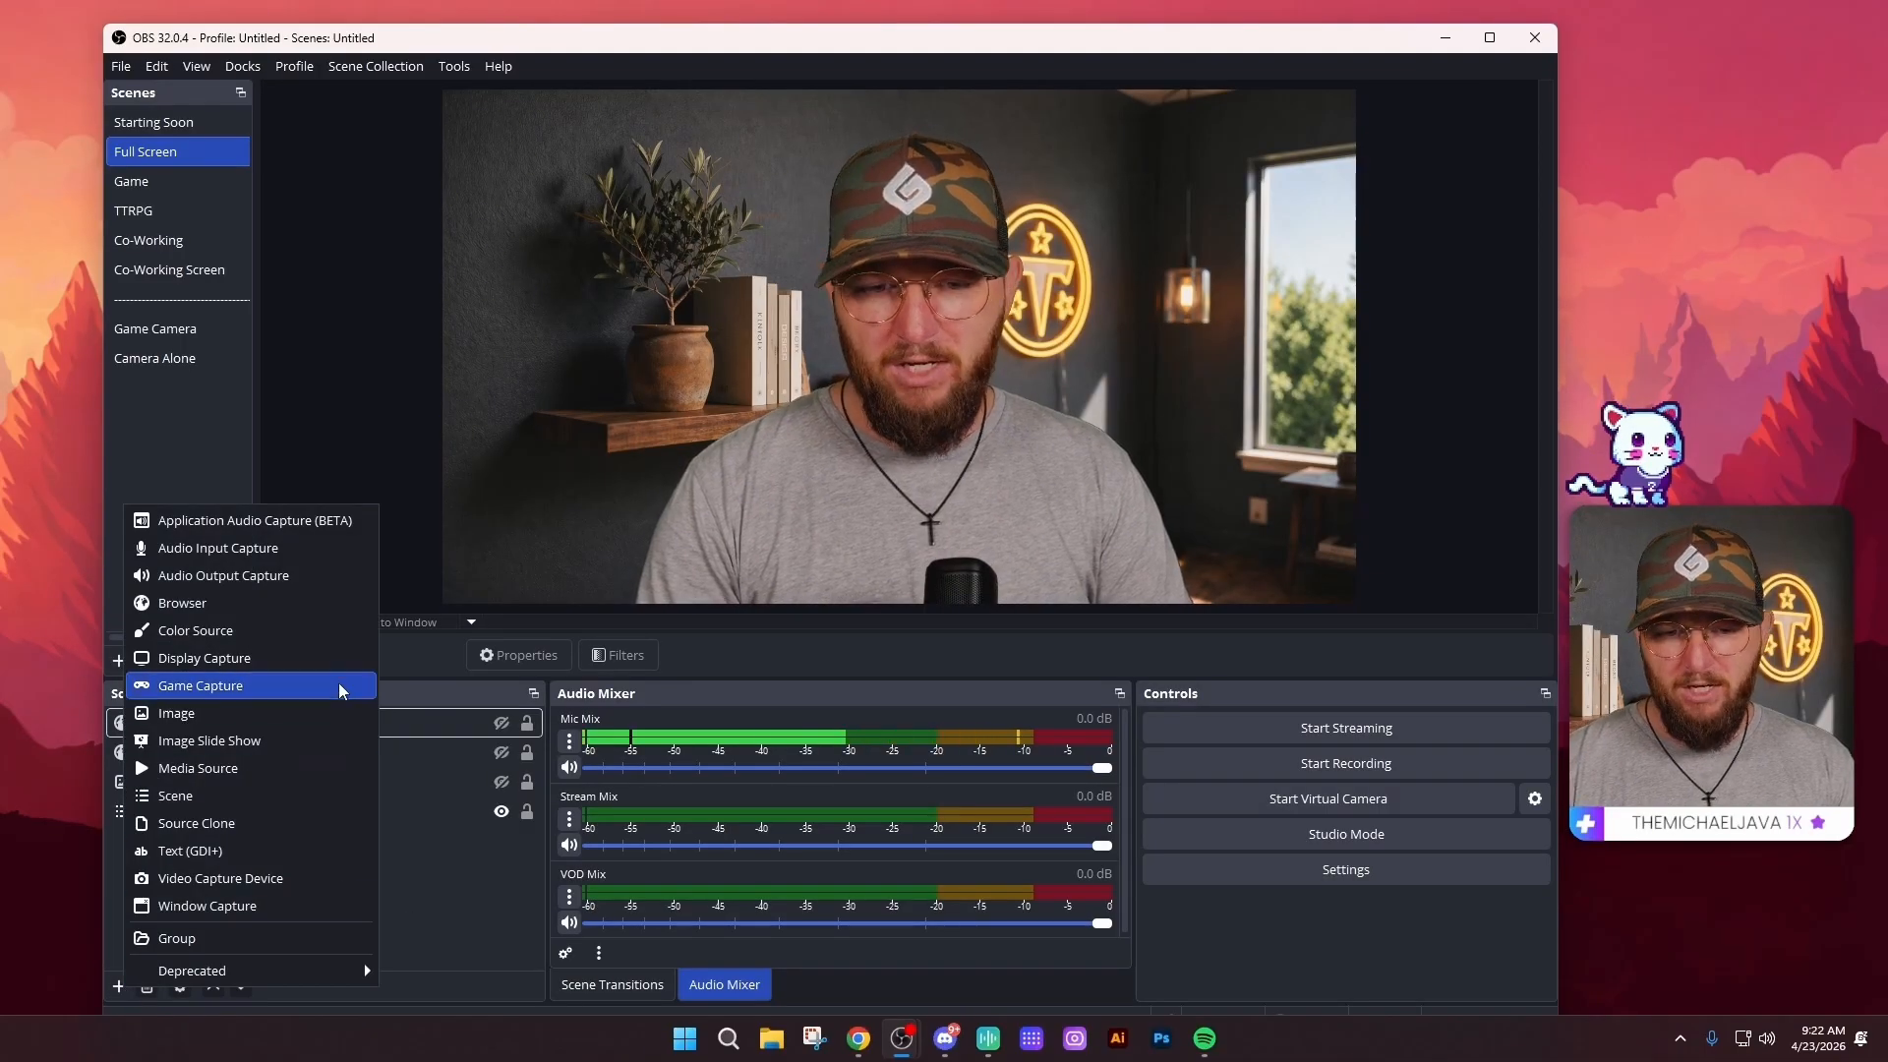
click(275, 606)
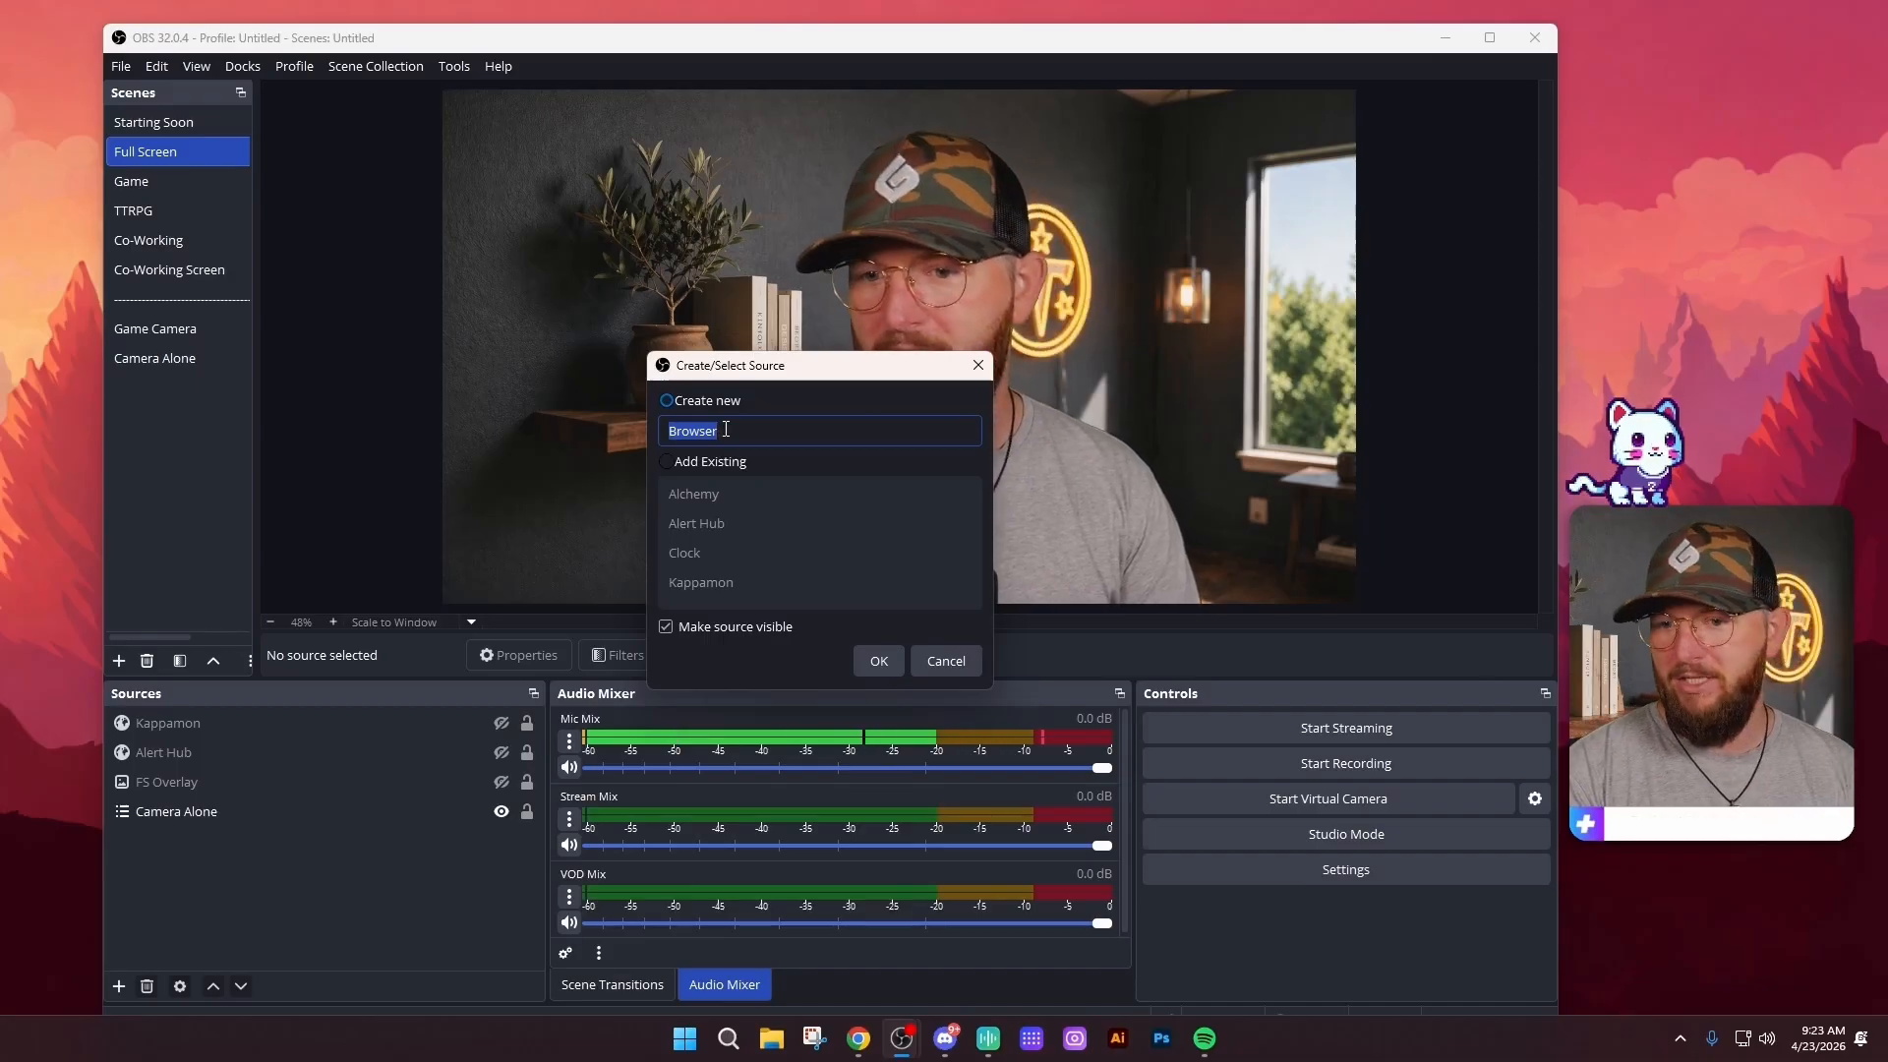
text(DH YT )
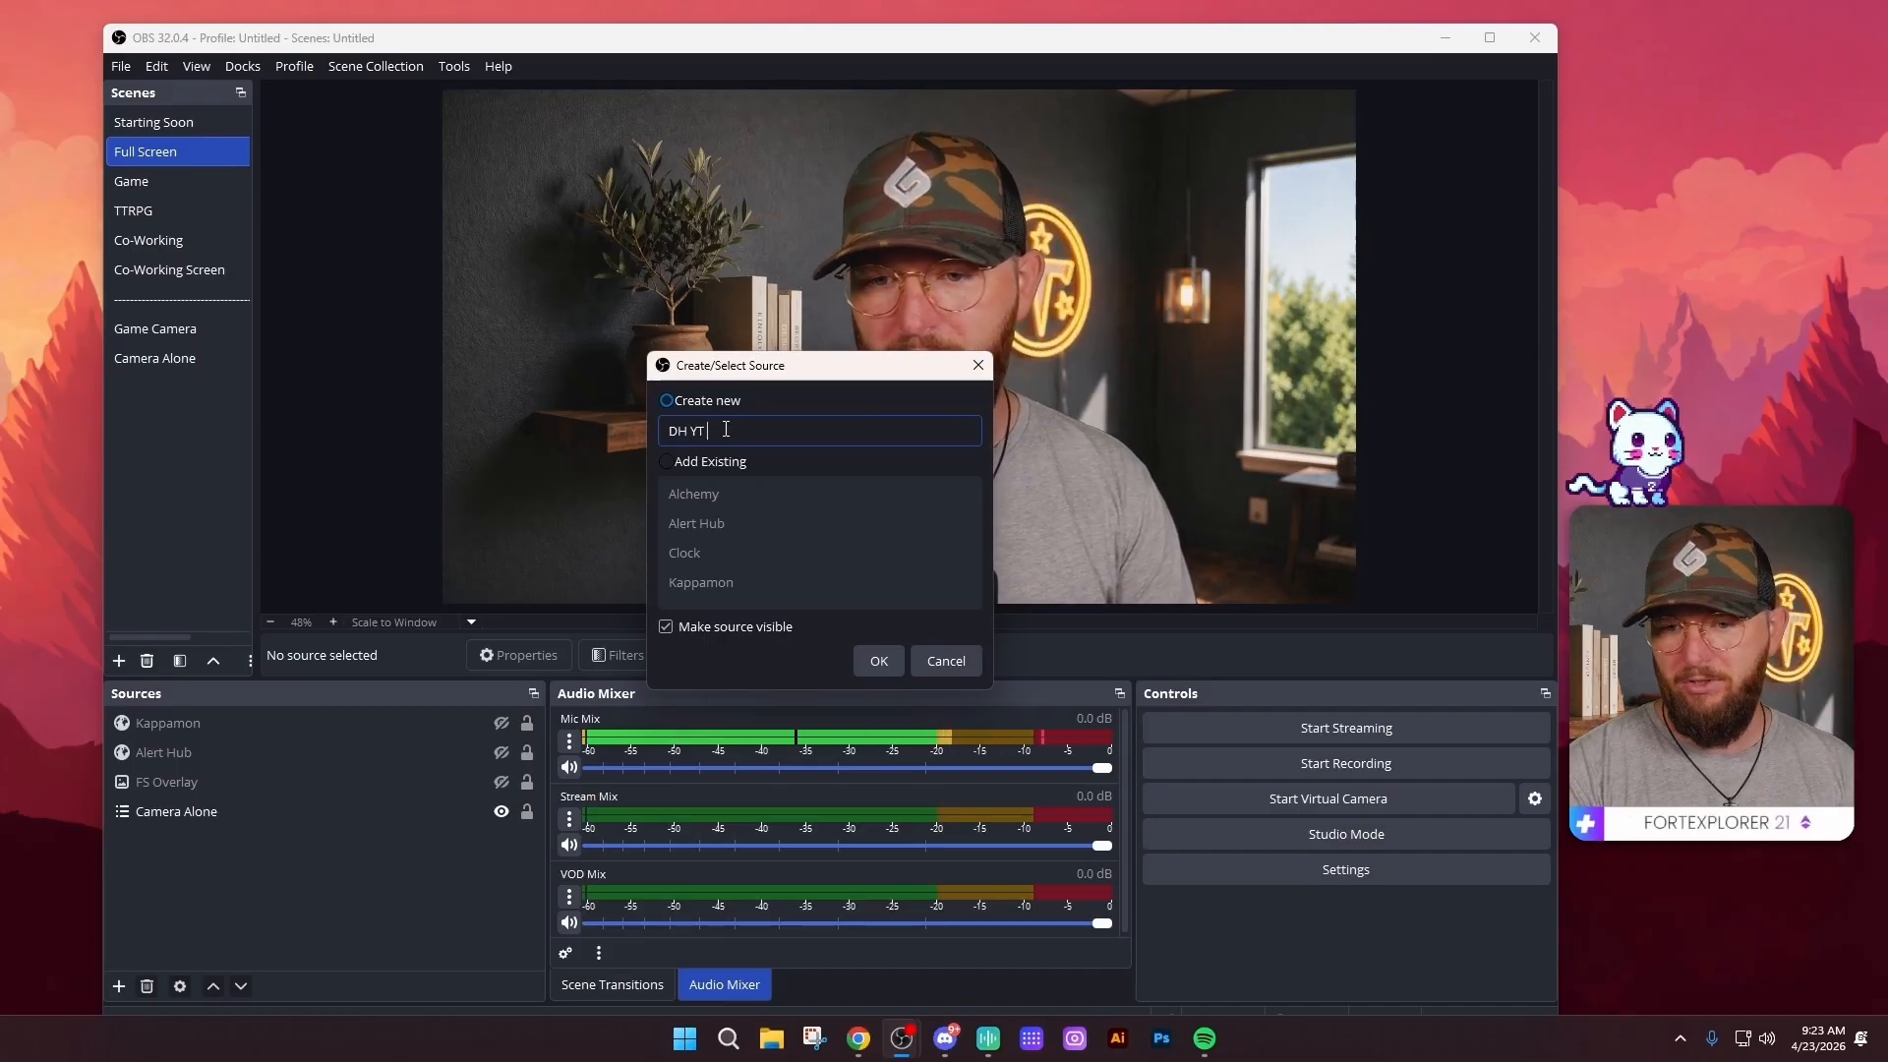
text(Overlay)
key(Return)
Replace the default URL of the DH YT Overlay source with the copied StreamElements overlay link
drag(880, 572, 669, 571)
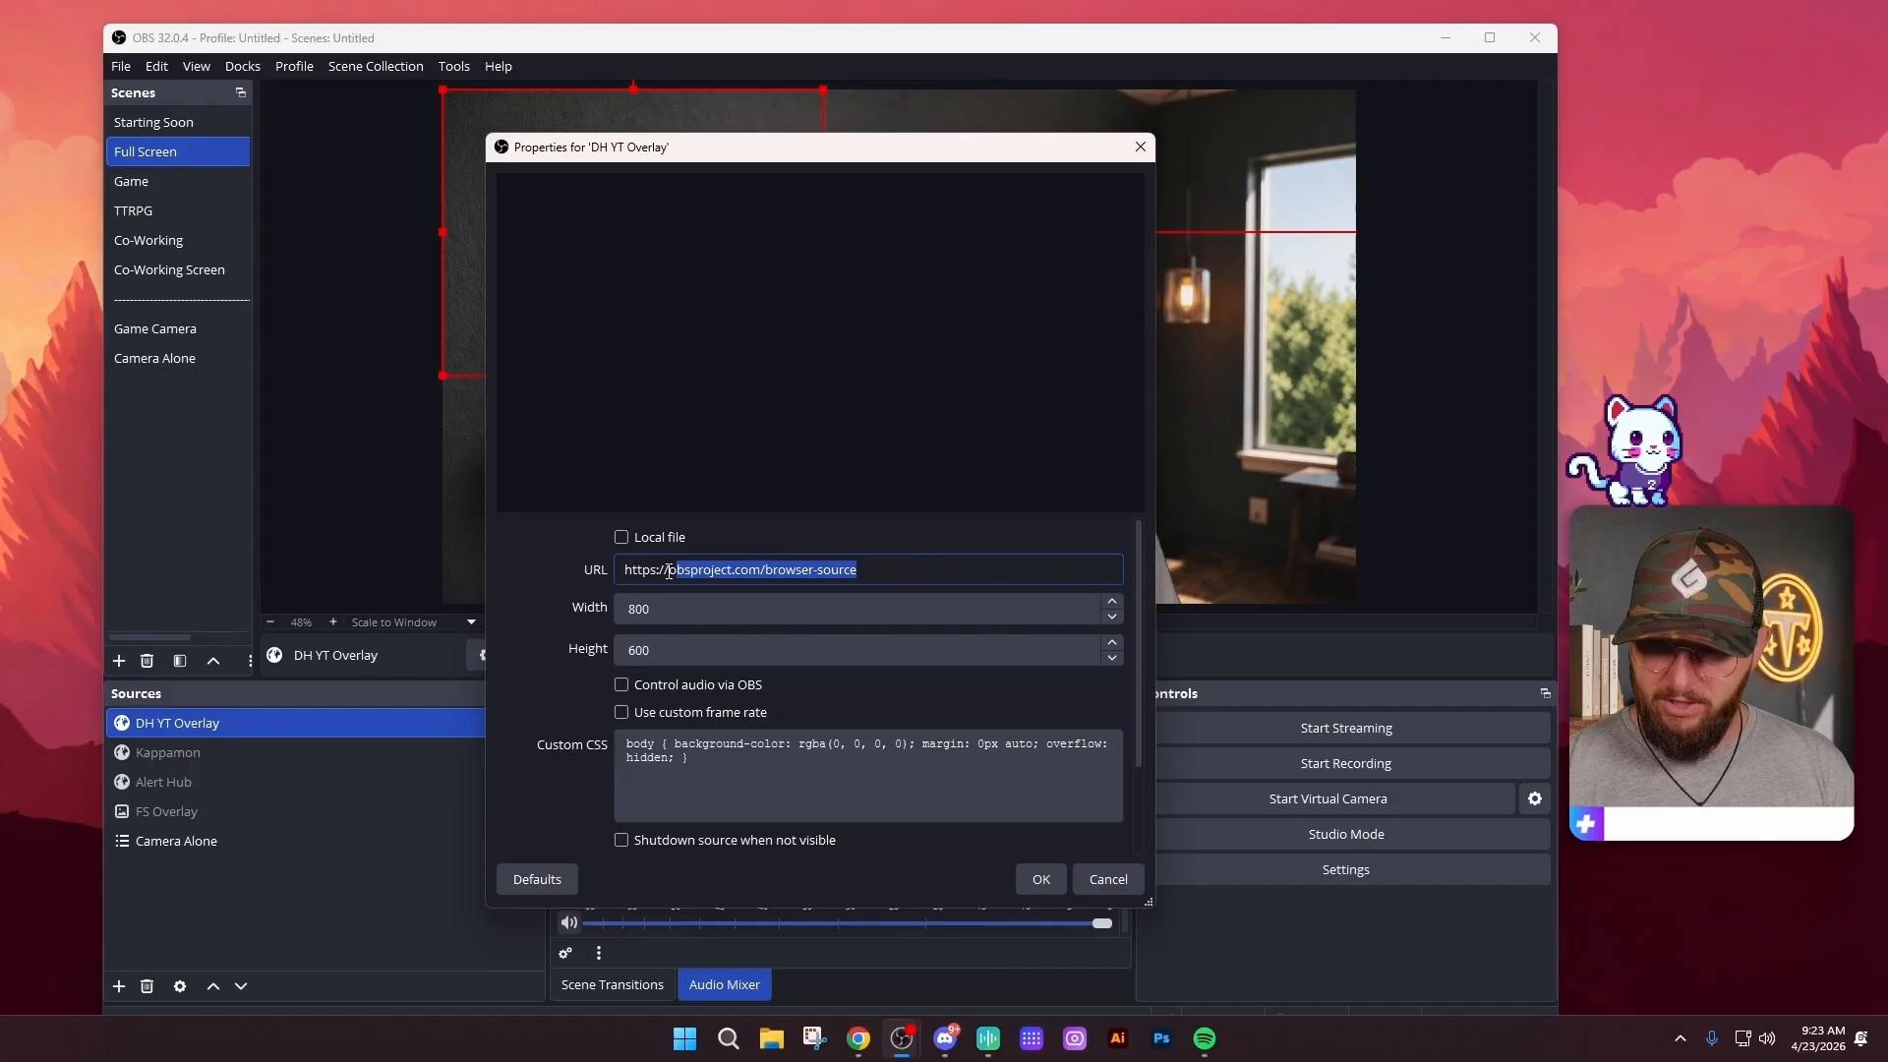
right_click(674, 574)
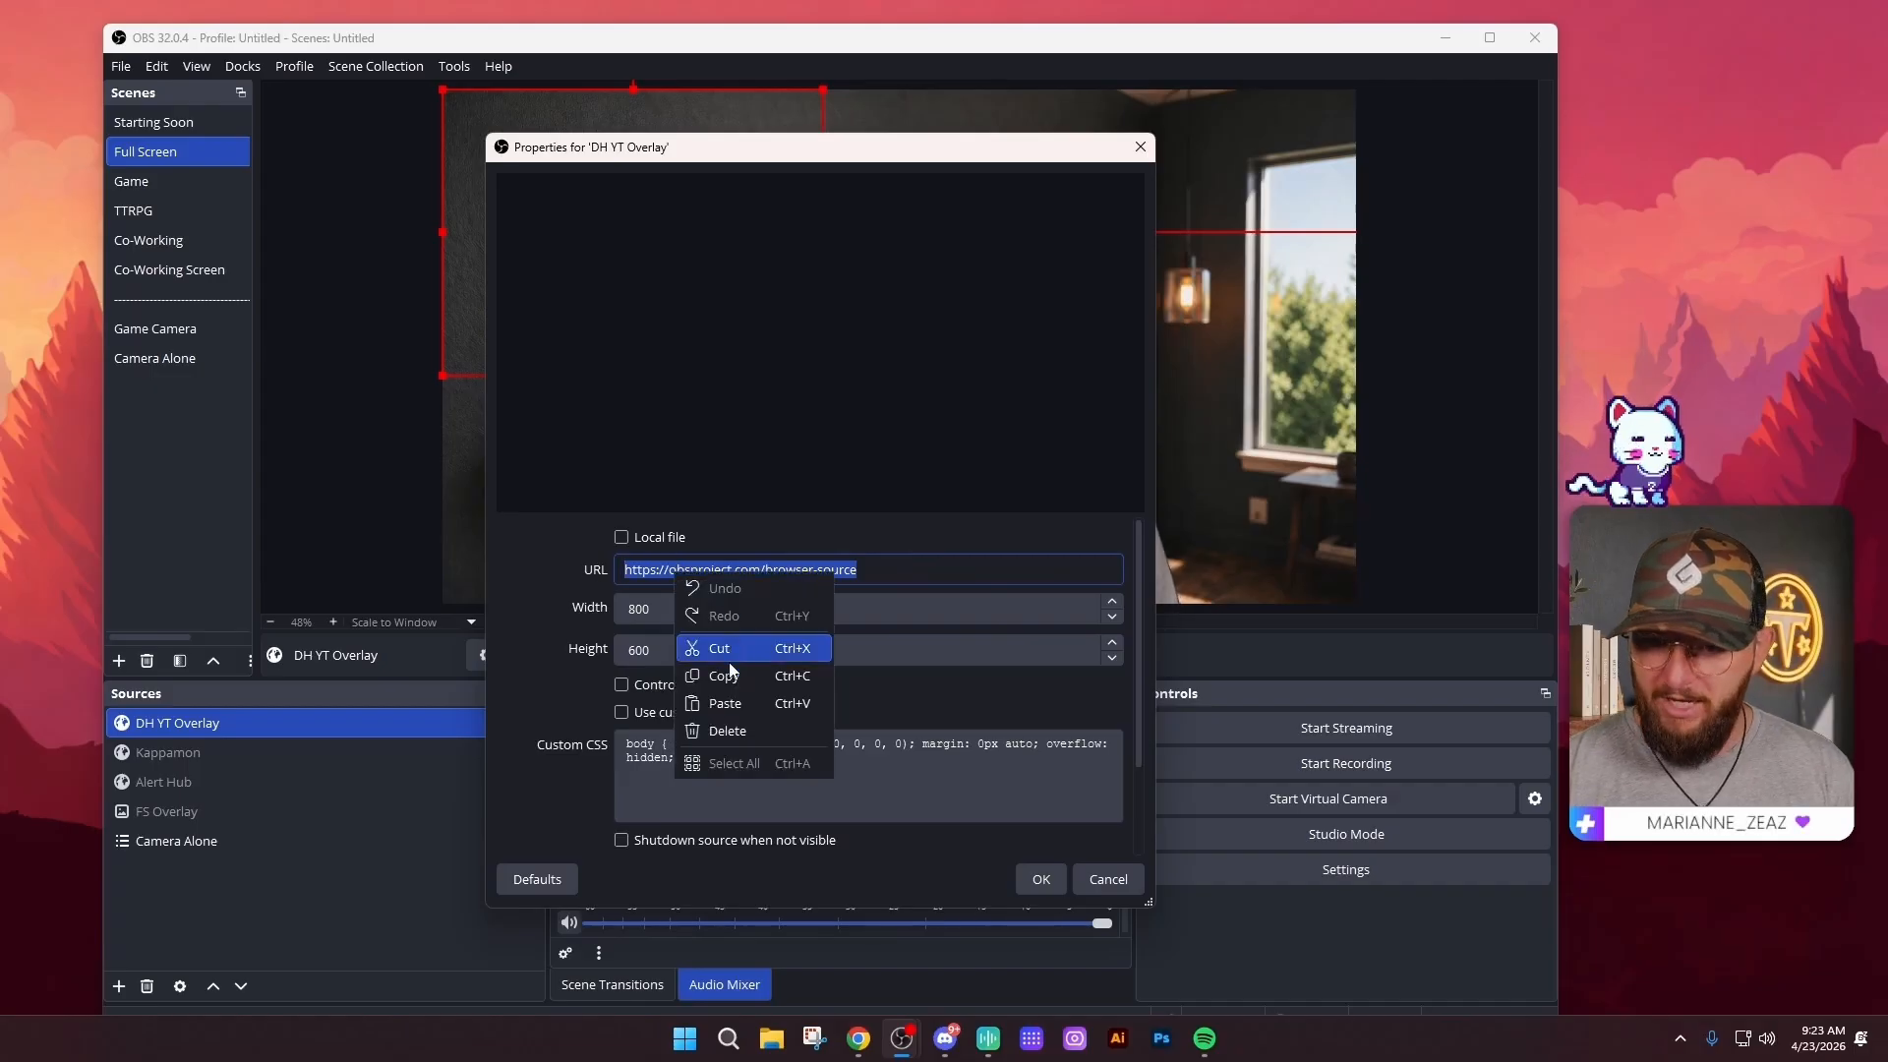
click(733, 704)
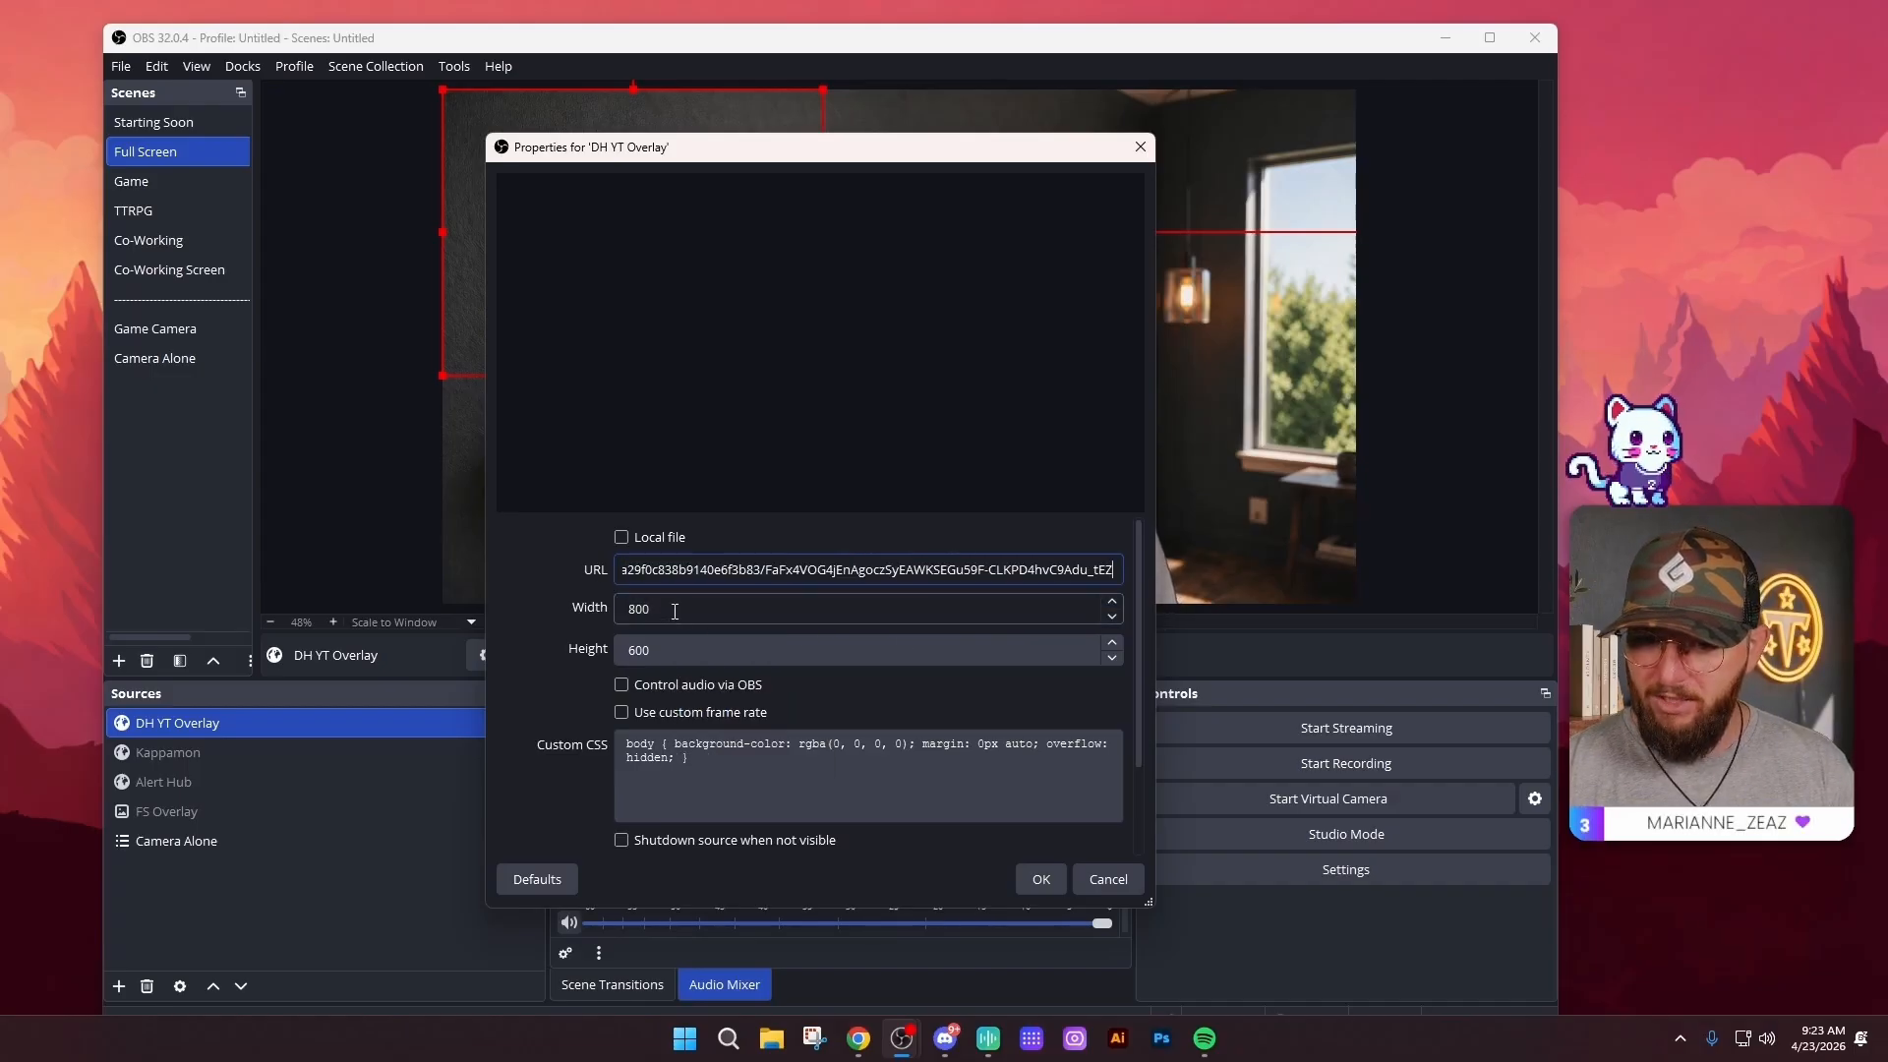
Set the browser source's width to 1920 and height to 1080, and accept its properties
drag(674, 611, 598, 614)
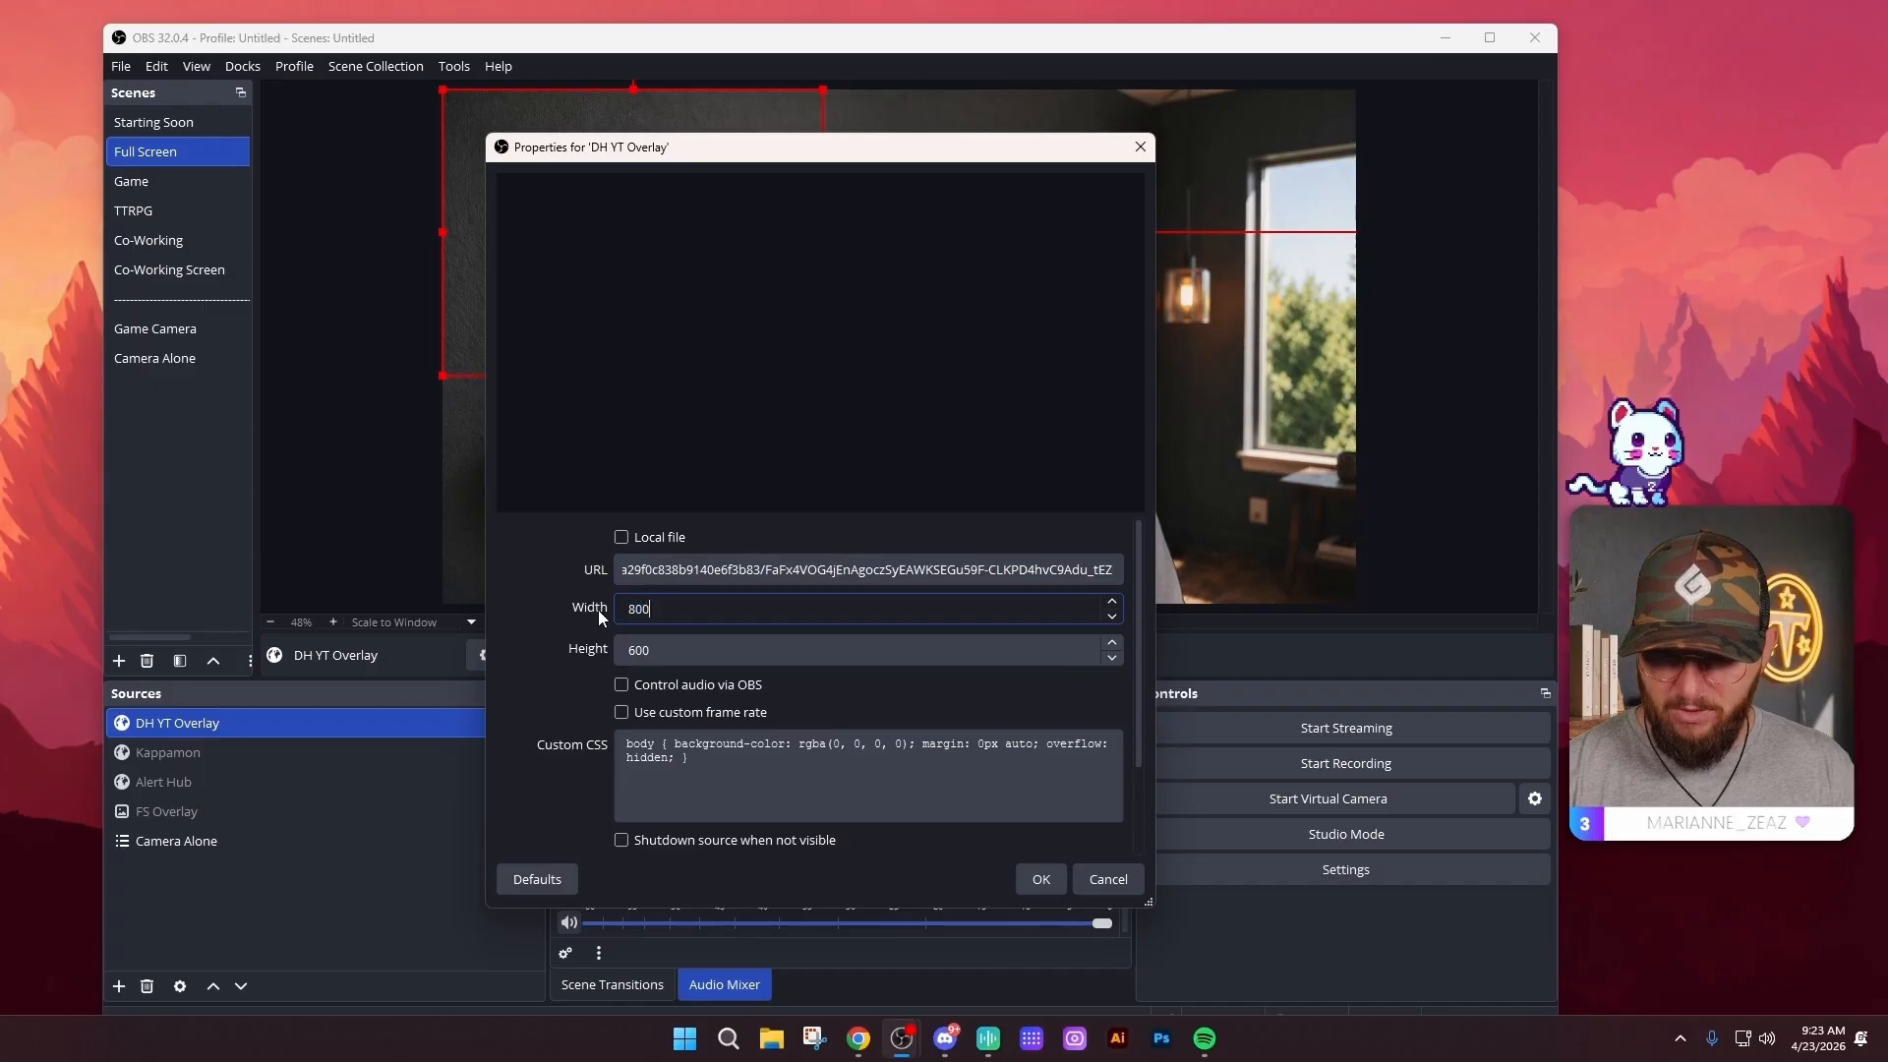
text(1920)
key(Tab)
text(1)
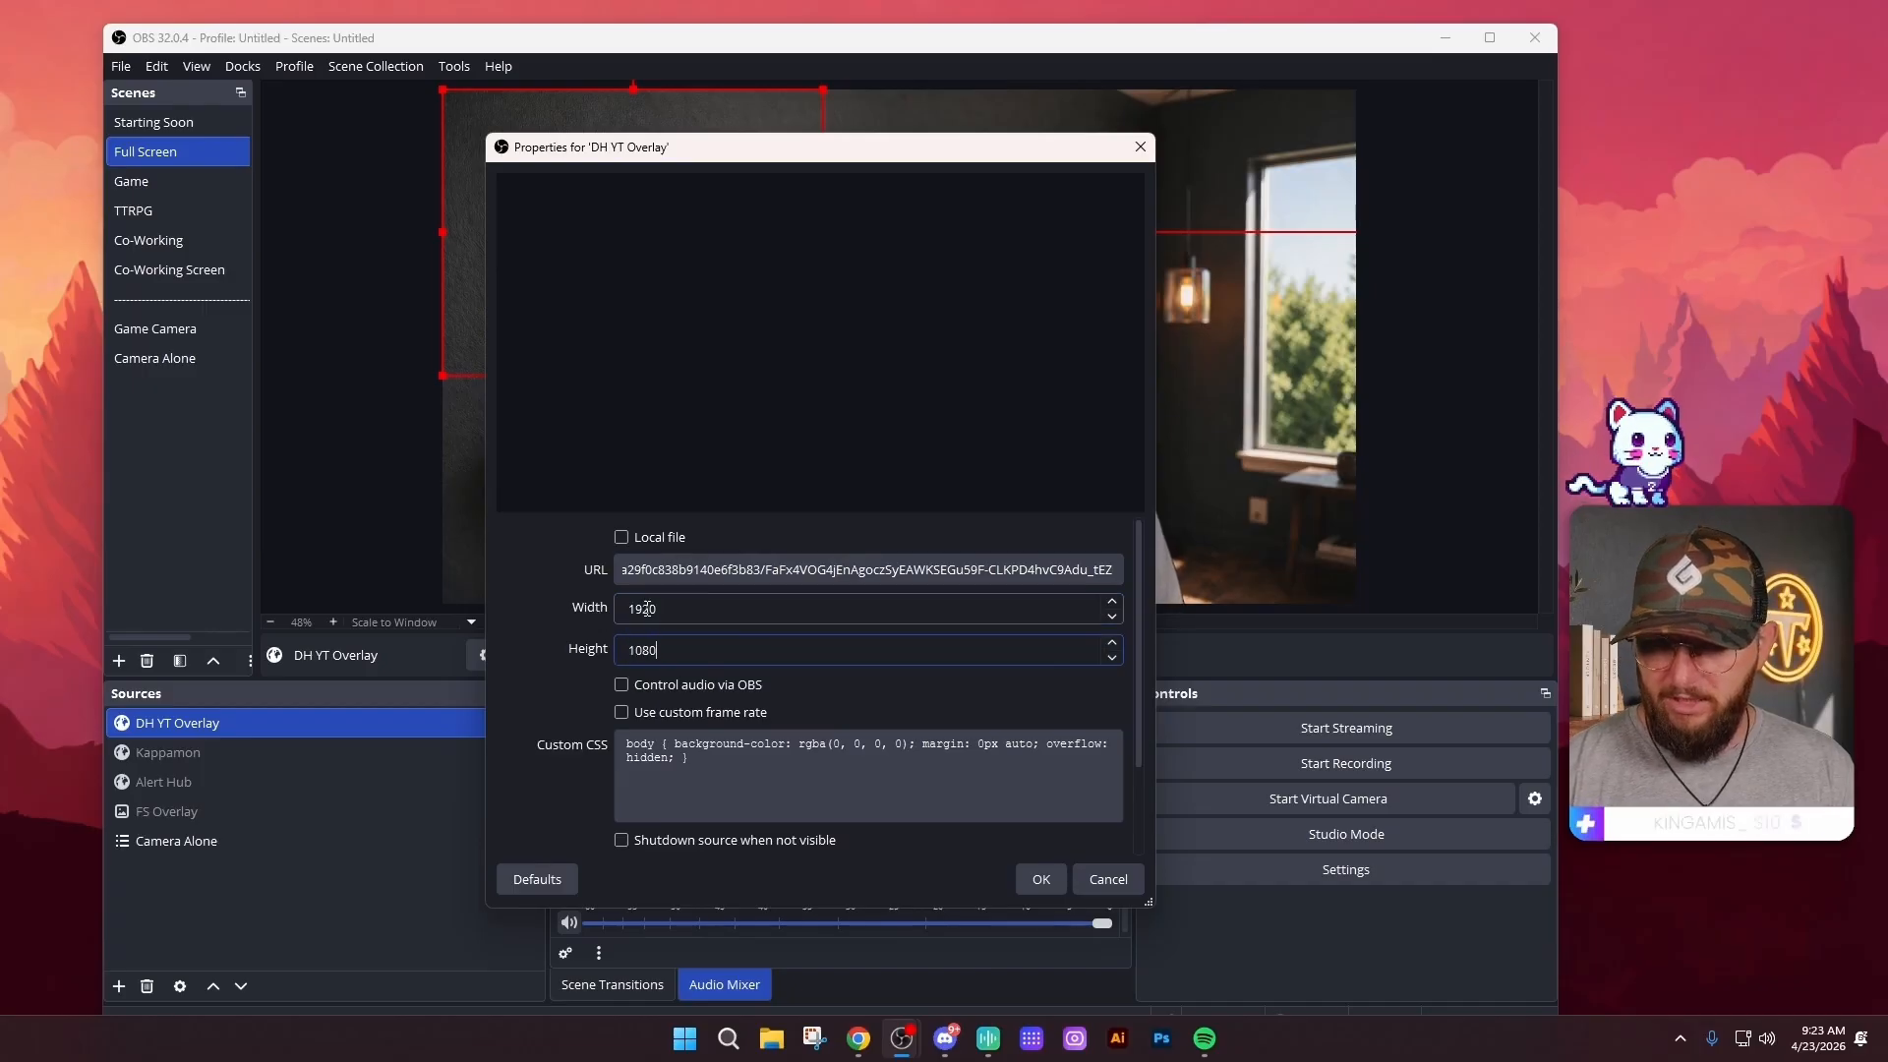
scroll(571, 759, down, 2)
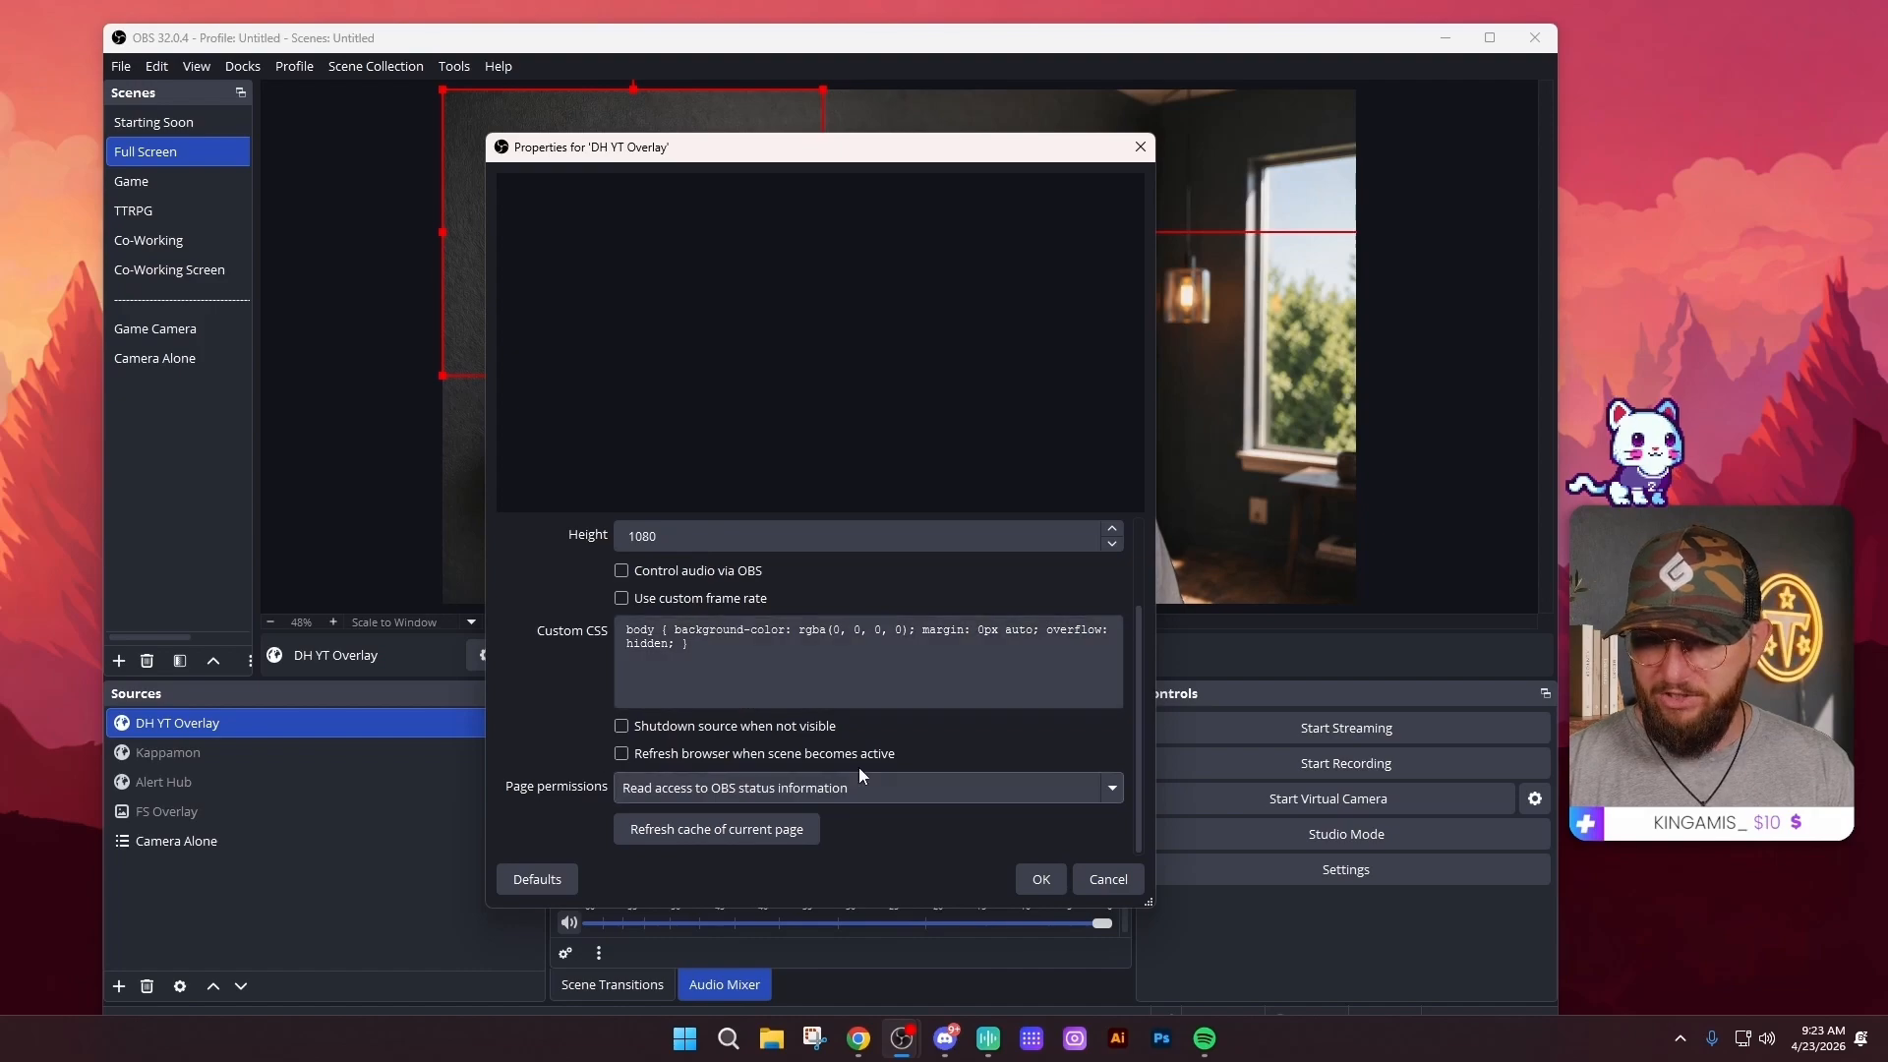
click(1046, 883)
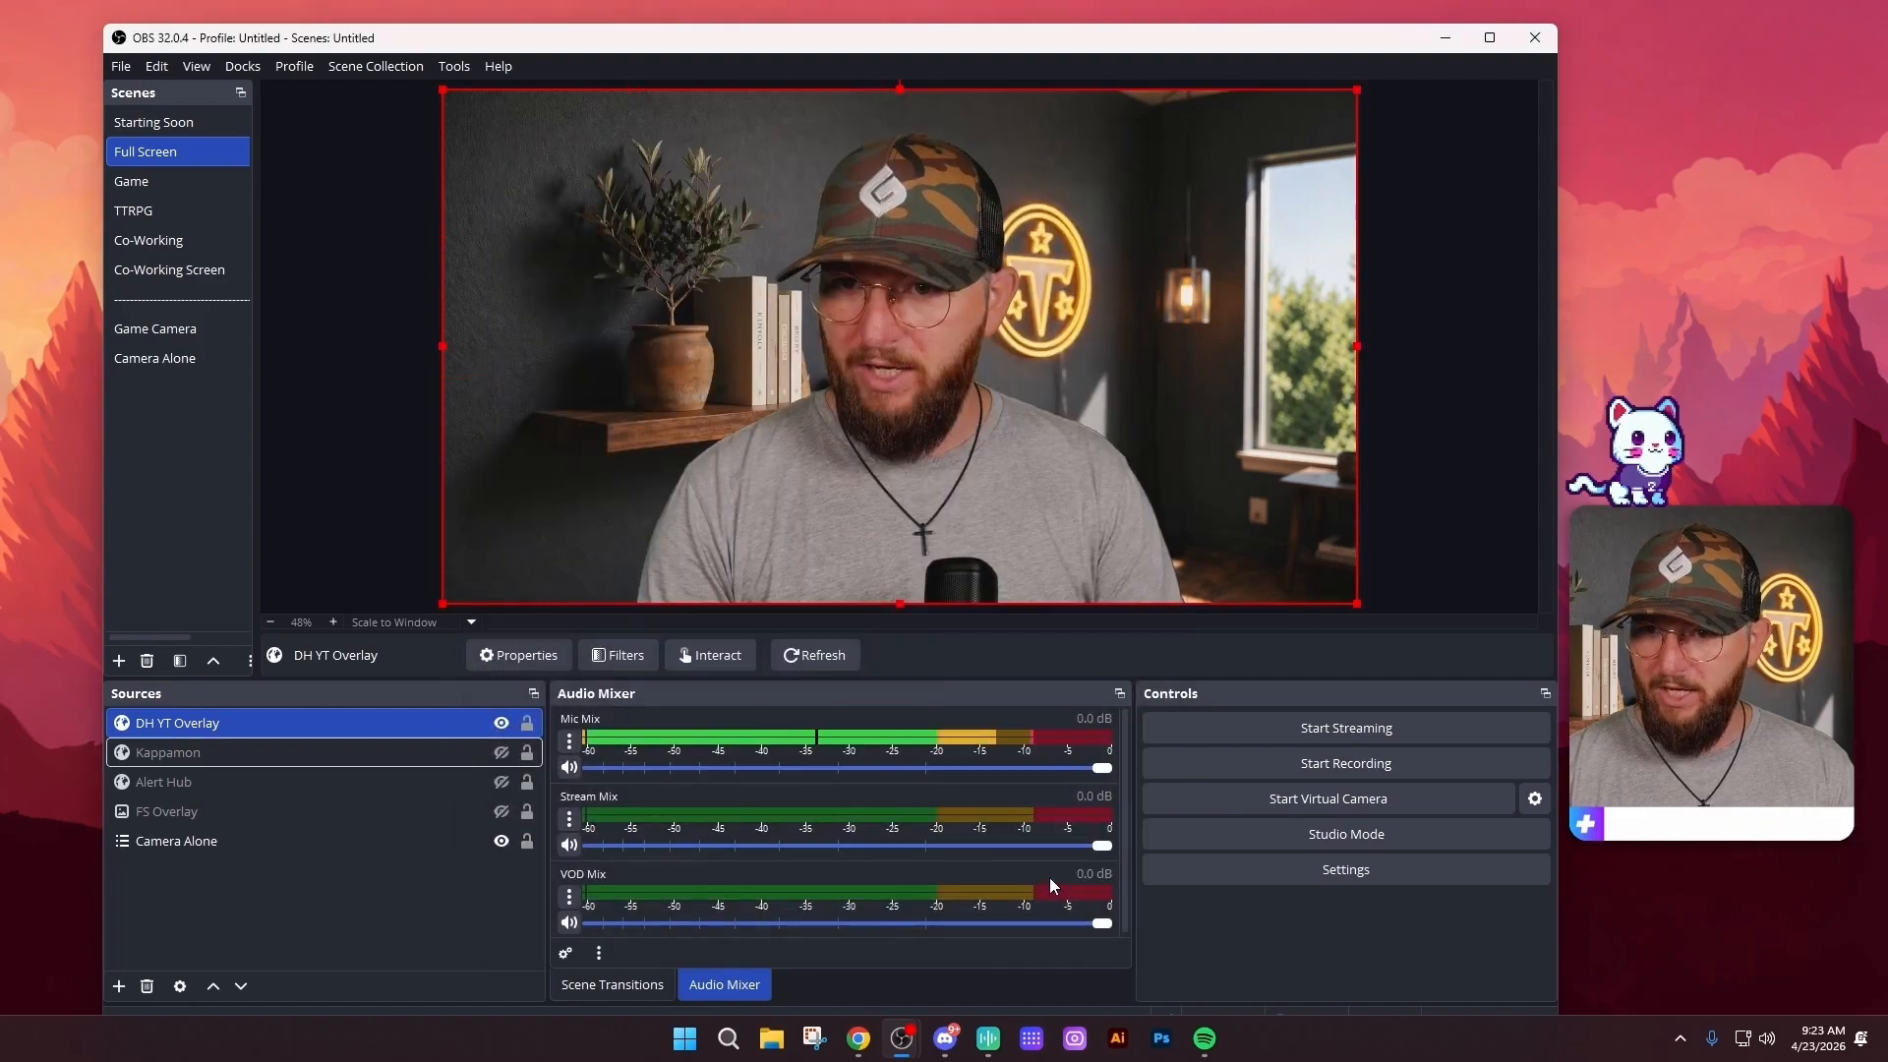